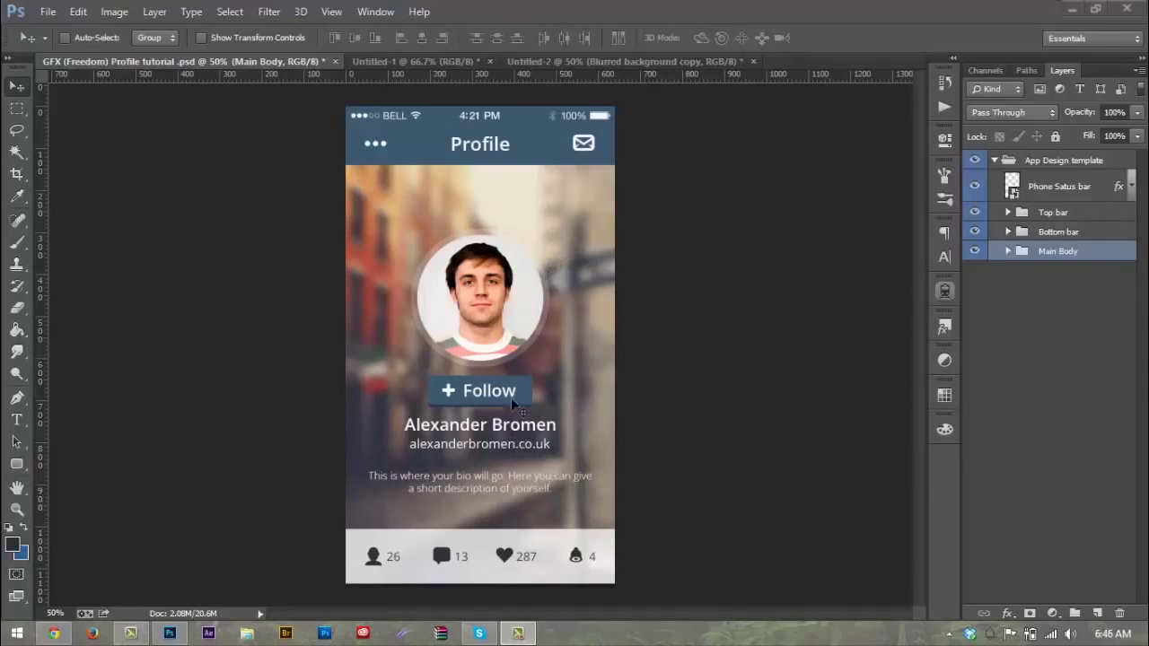
# Step: Return to the profile mockup document and start a new document, proposing 640 × 1136 px at 72 ppi
pyautogui.click(444, 61)
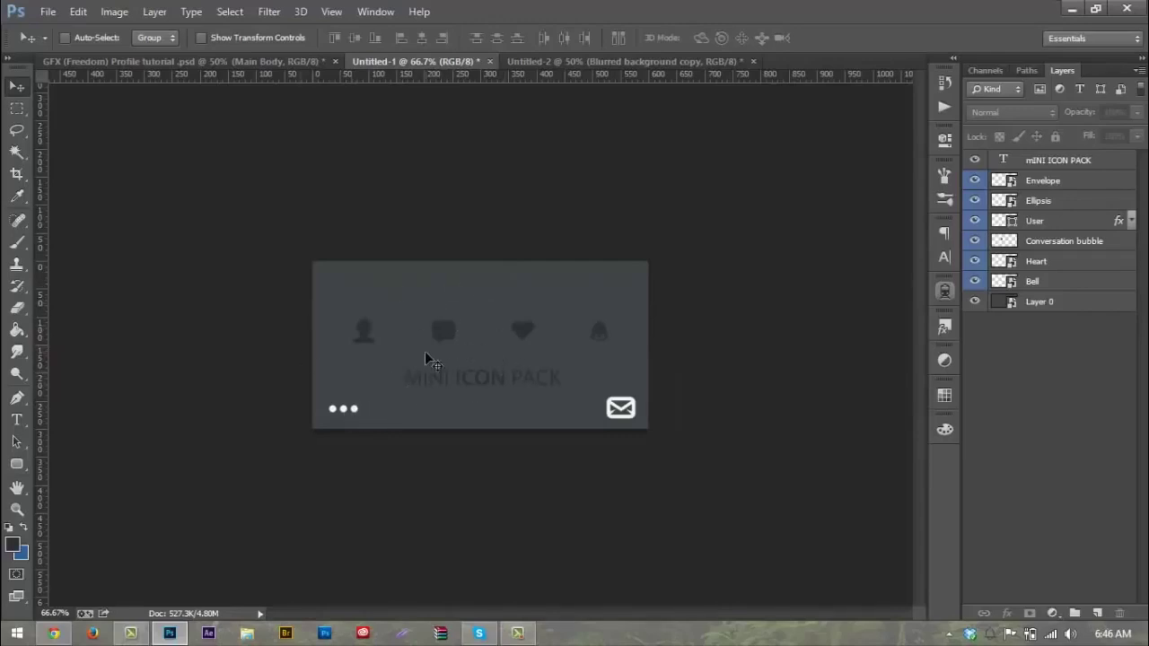
pyautogui.click(552, 62)
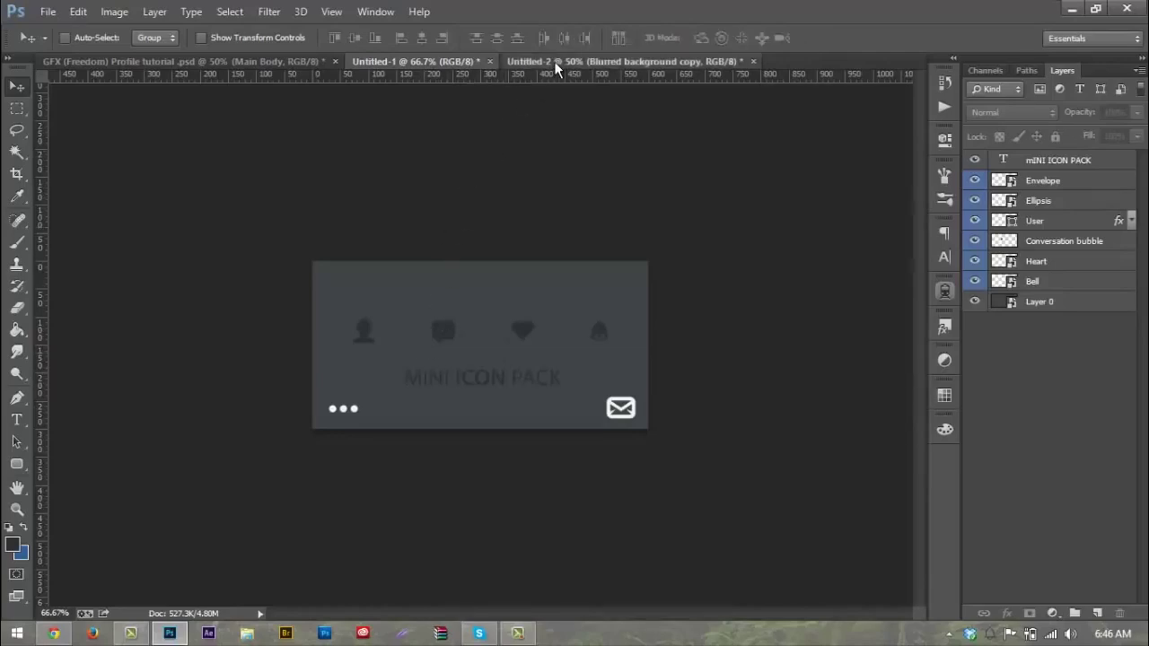
pyautogui.click(400, 63)
pyautogui.click(258, 60)
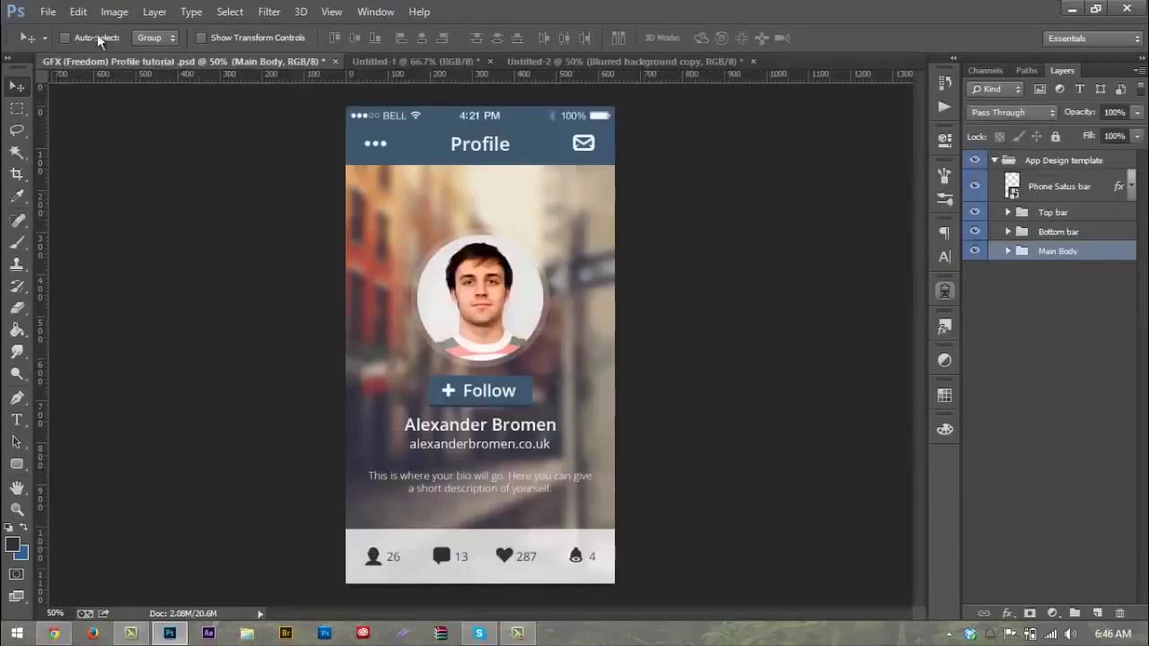
pyautogui.click(47, 14)
pyautogui.click(63, 30)
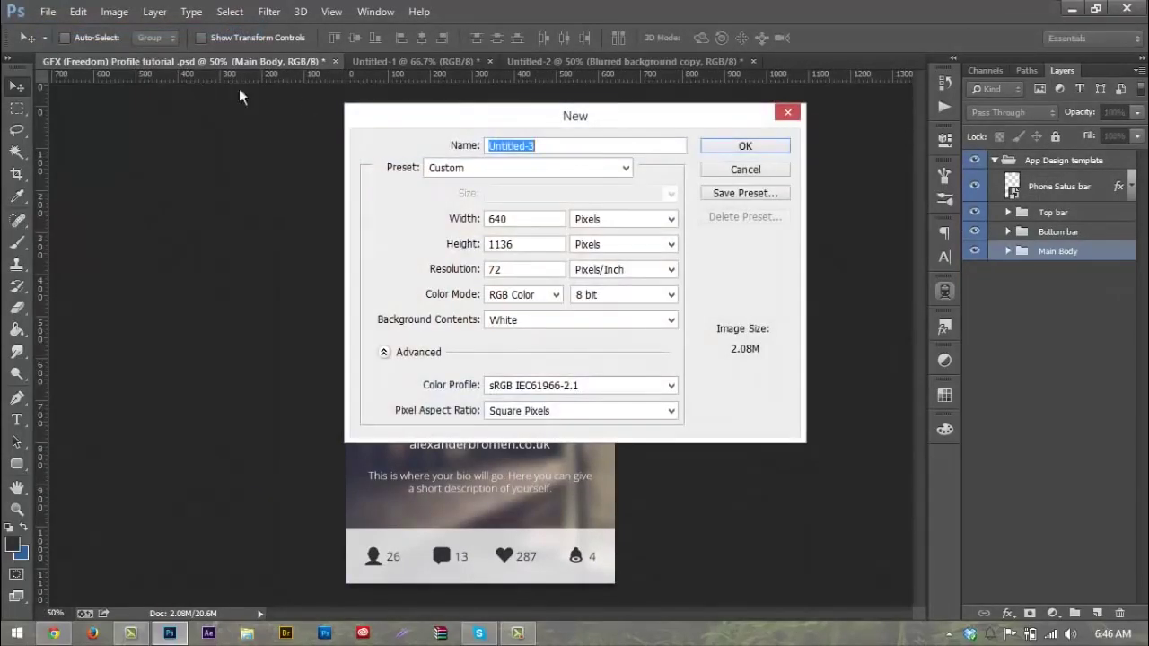
# Step: Create a 640 × 1136 px, 72 ppi, 8-bit RGB document with a Transparent background
pyautogui.doubleClick(526, 219)
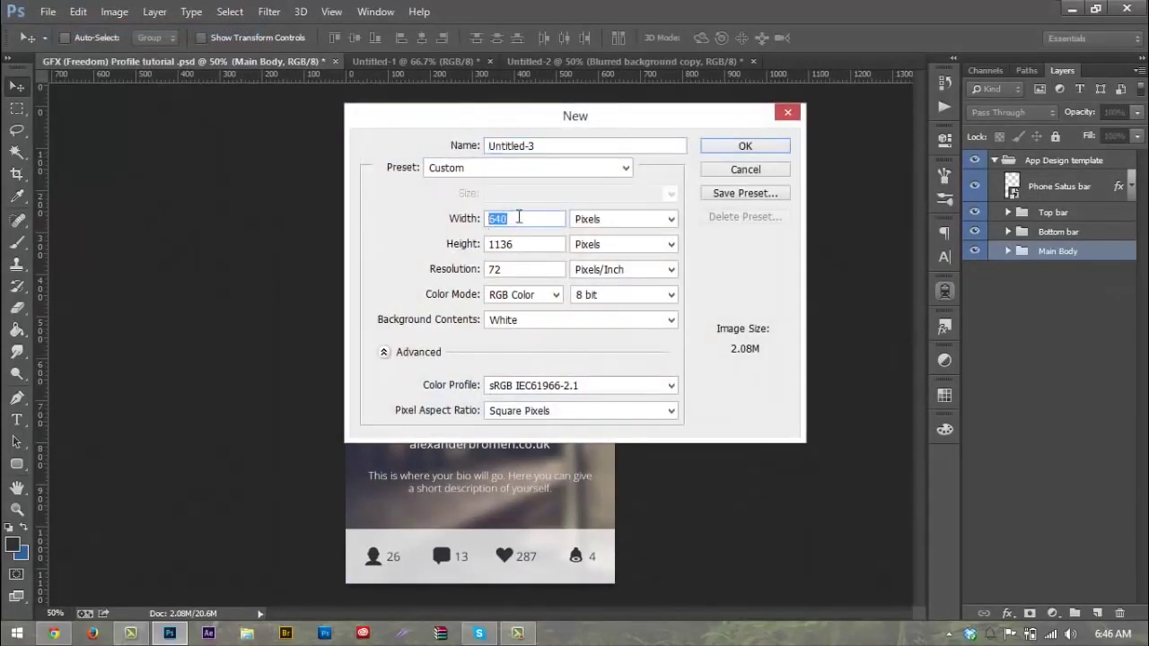
pyautogui.doubleClick(515, 247)
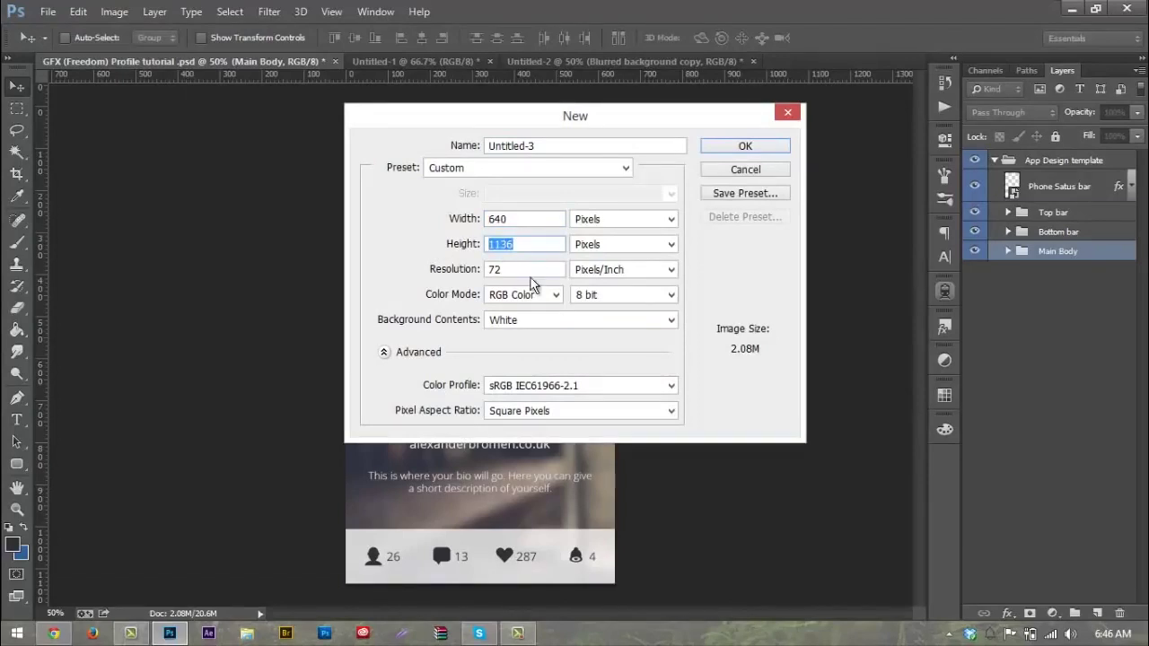
pyautogui.click(530, 270)
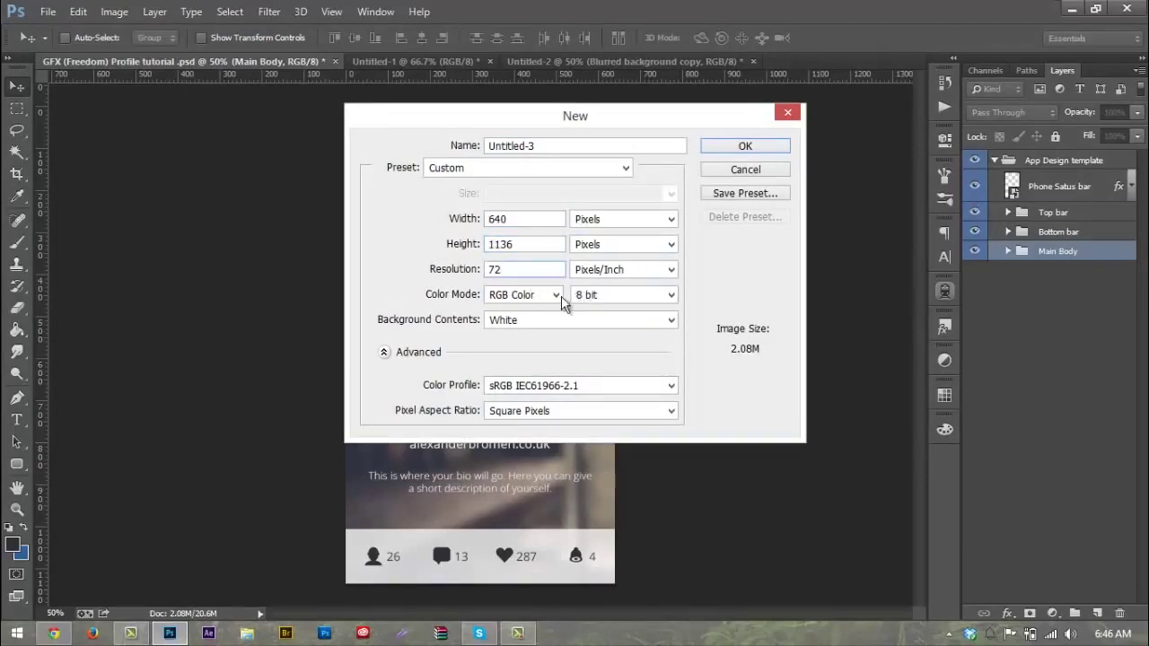
pyautogui.click(590, 299)
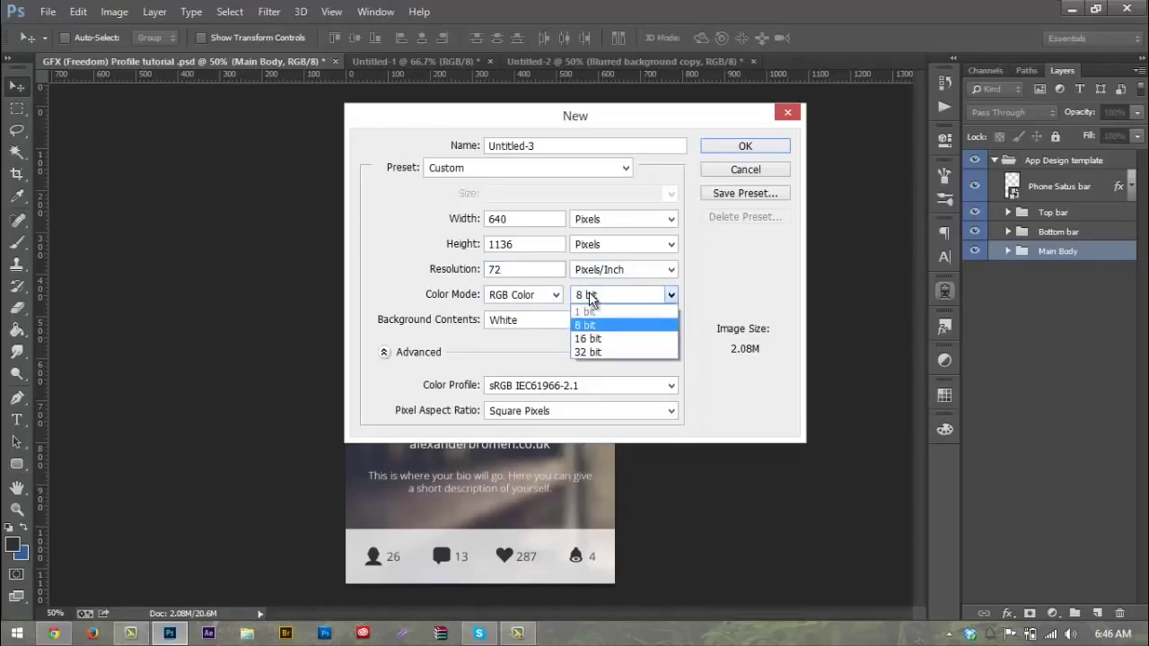
pyautogui.click(590, 299)
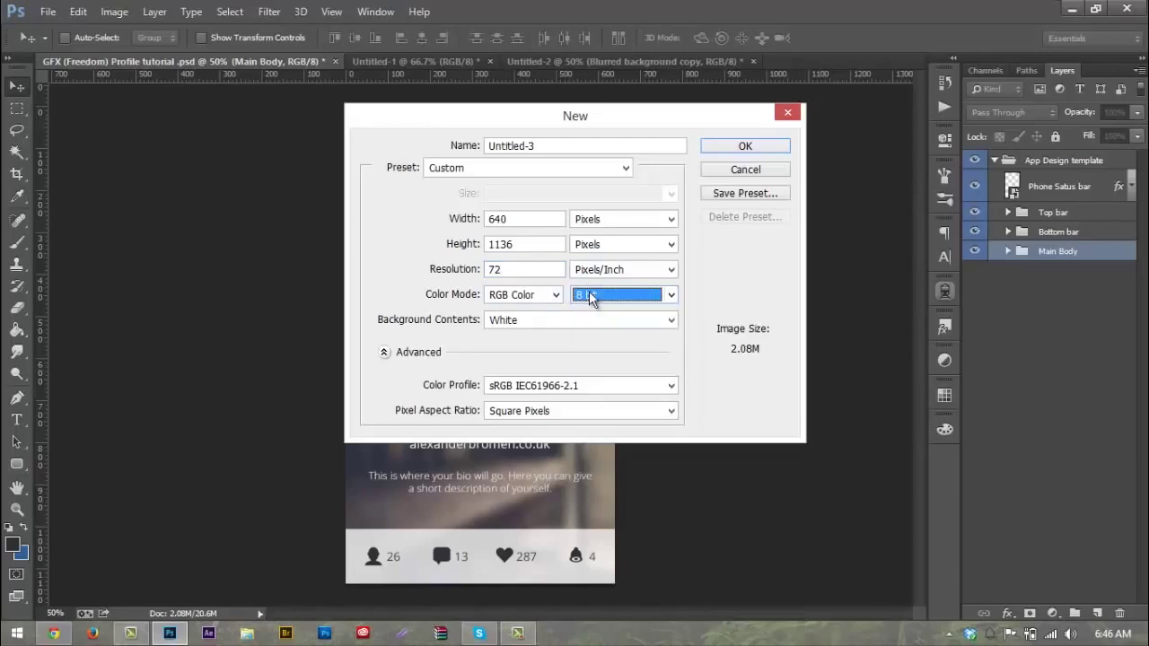
pyautogui.click(574, 320)
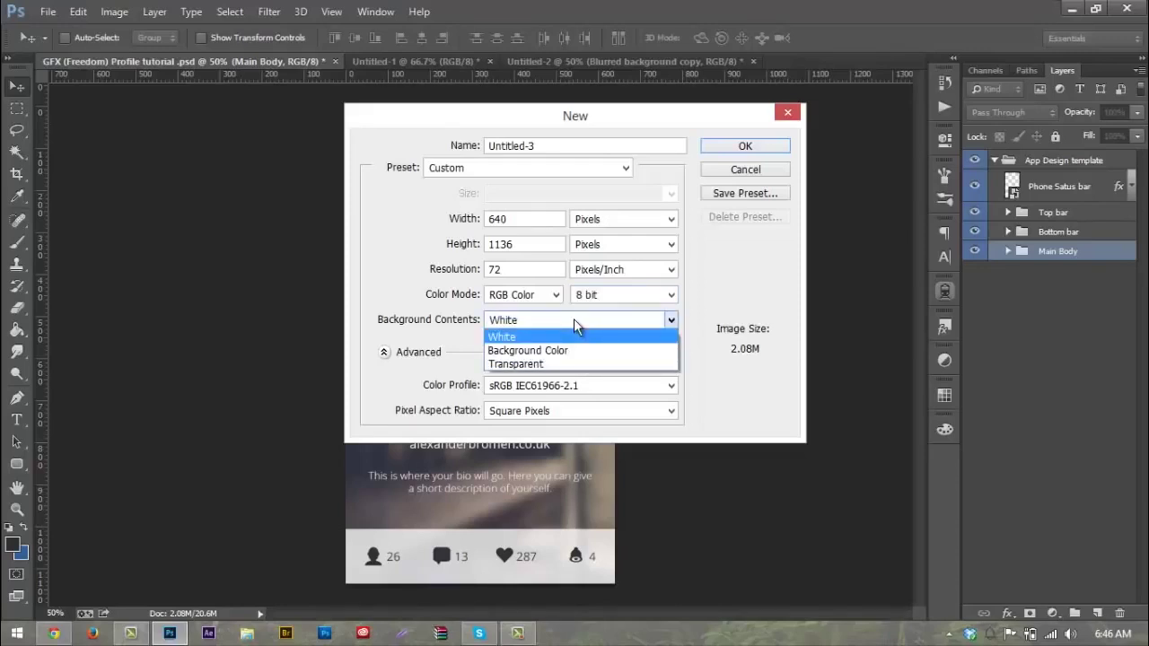
pyautogui.click(584, 363)
pyautogui.click(744, 147)
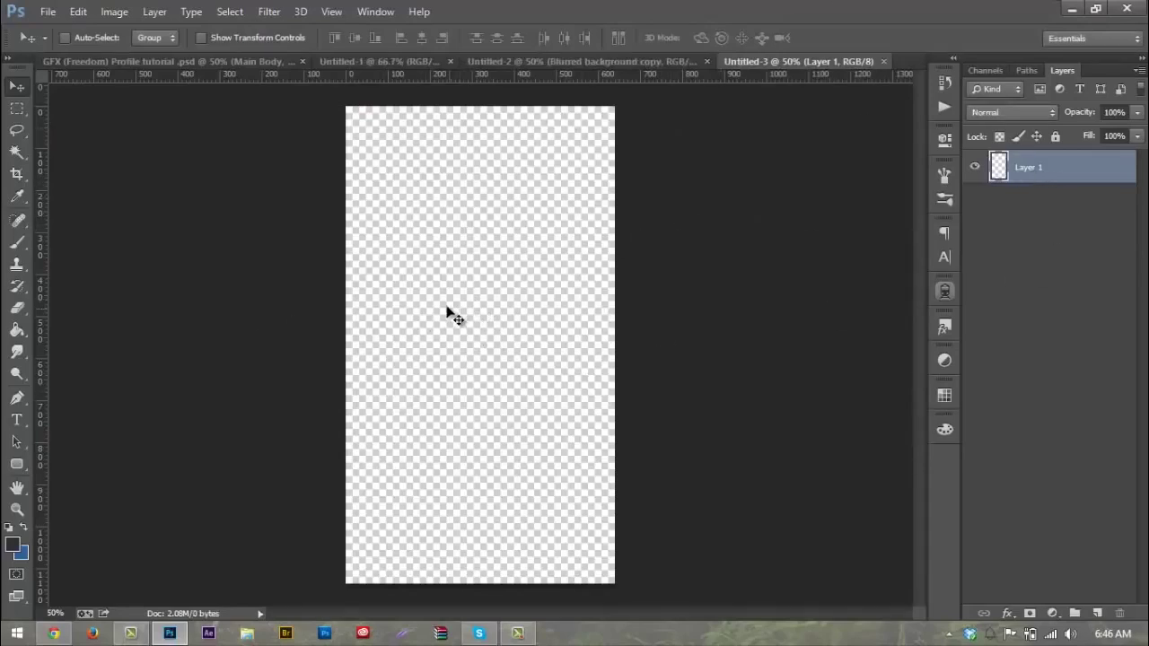
# Step: Bring the Blurred background copy street photo into Untitled-3, enlarged to about 153% and nudged left
pyautogui.click(613, 60)
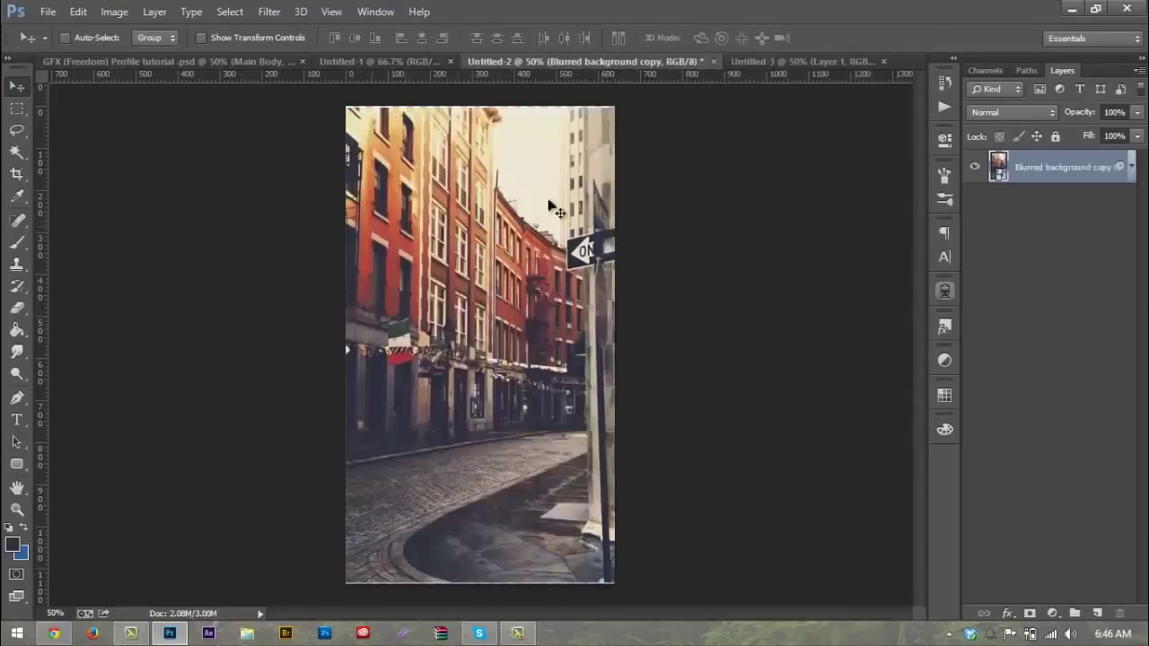
pyautogui.moveTo(435, 281); pyautogui.dragTo(427, 309)
pyautogui.hotkey('ctrl', 't')
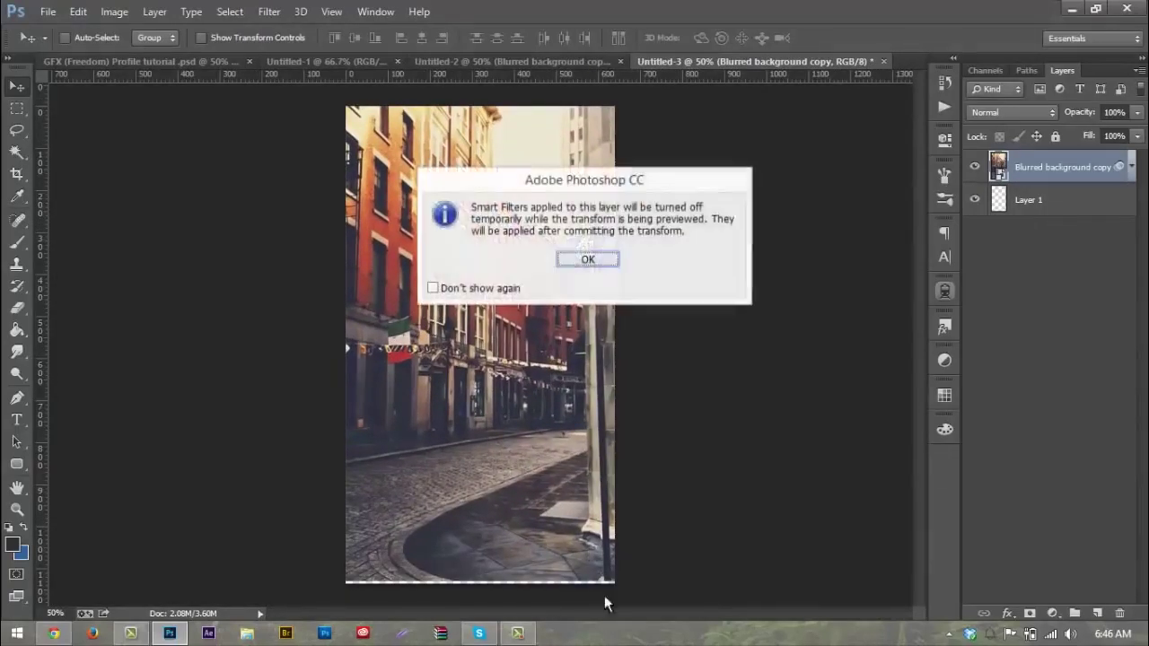
pyautogui.click(590, 261)
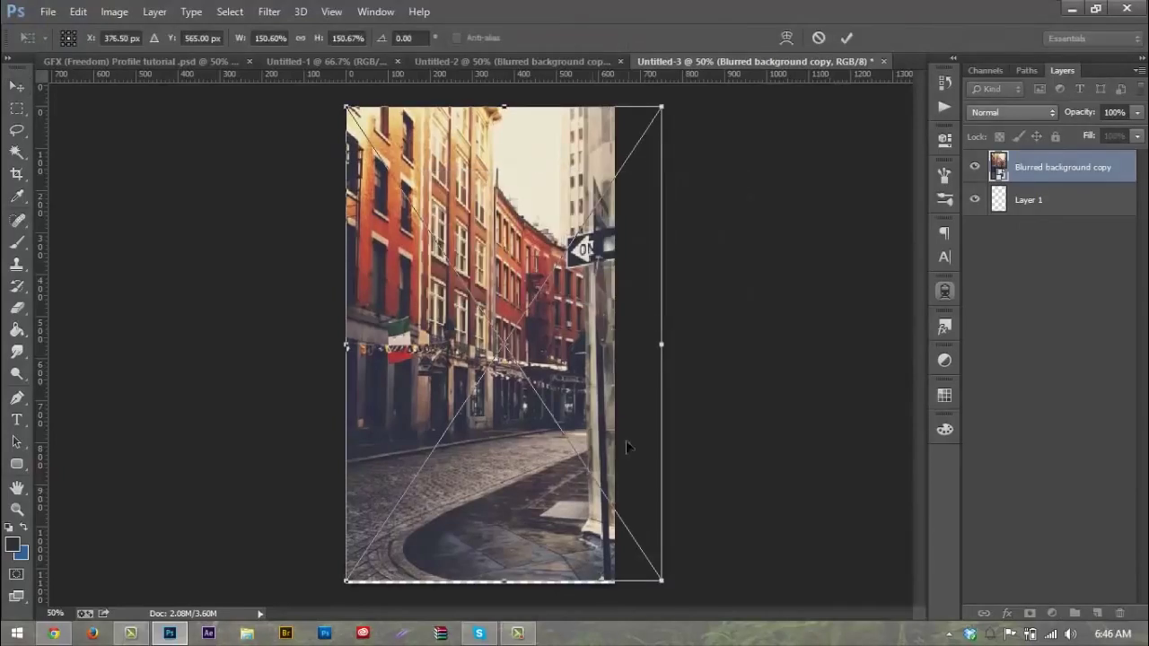
pyautogui.moveTo(661, 583); pyautogui.dragTo(668, 588)
pyautogui.moveTo(563, 535); pyautogui.dragTo(549, 534)
pyautogui.press('Return')
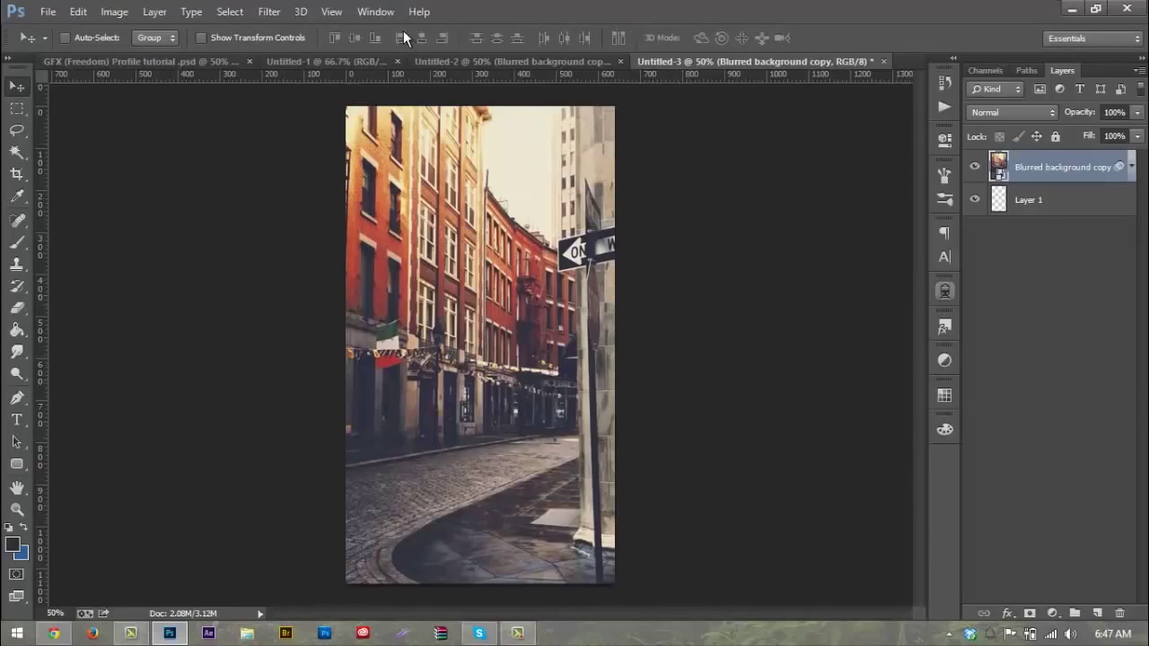
# Step: Return to Untitled-3 and select all pixels of the street photo layer
pyautogui.click(324, 60)
pyautogui.click(220, 60)
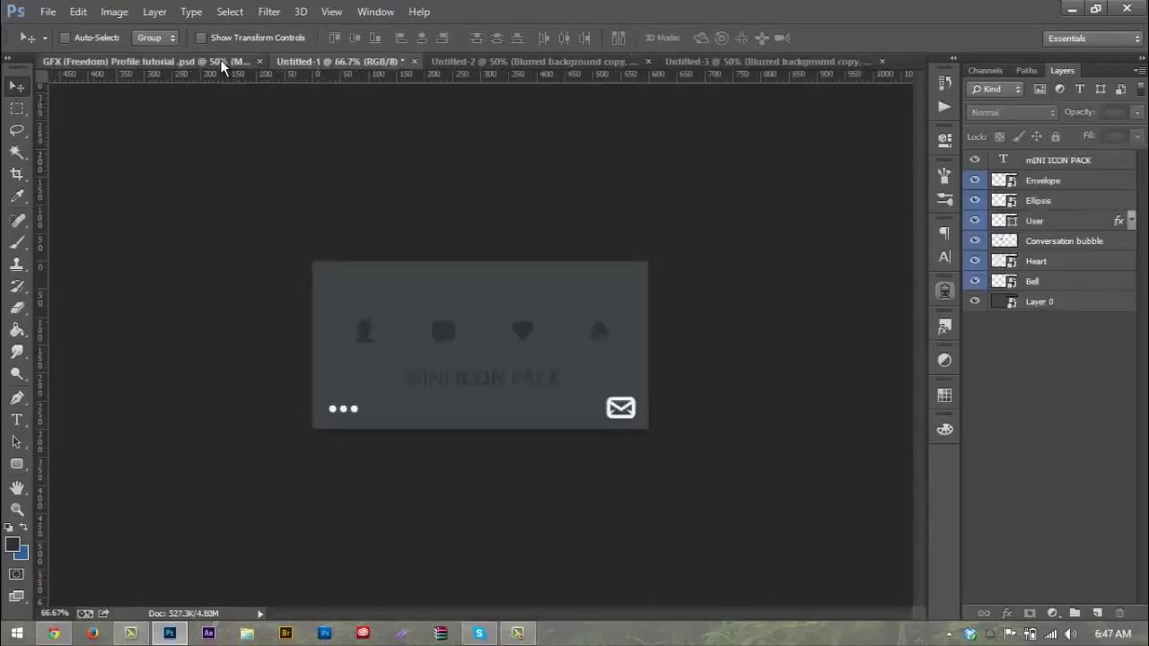
pyautogui.click(755, 60)
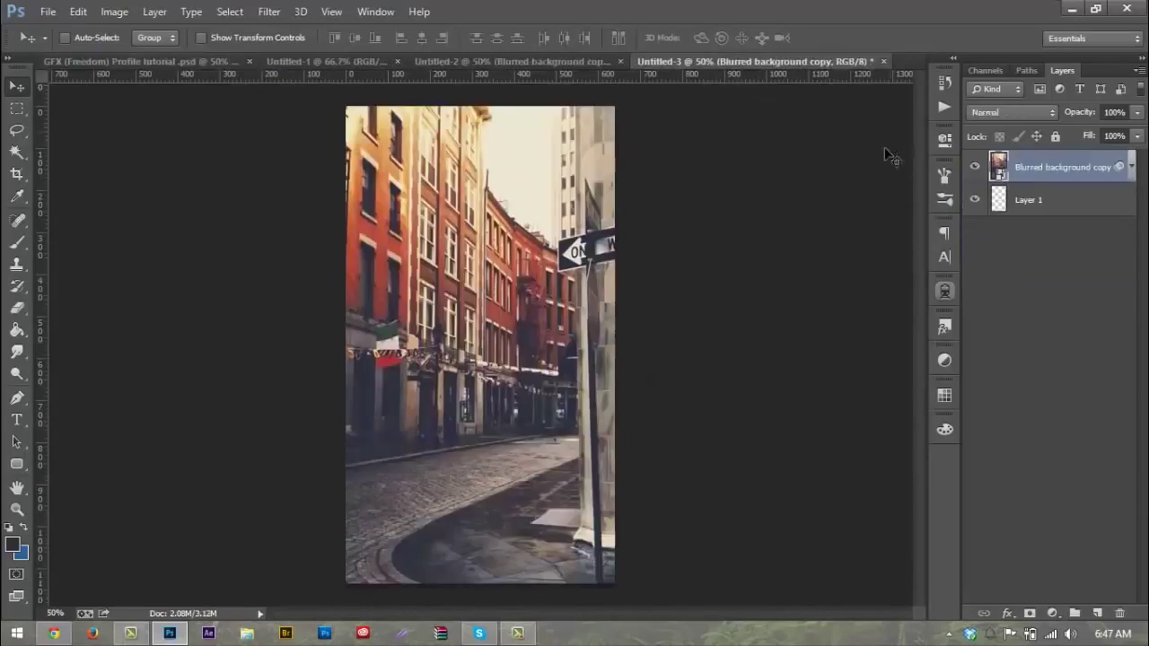
pyautogui.keyDown('ctrl'); pyautogui.click(998, 167); pyautogui.keyUp('ctrl')
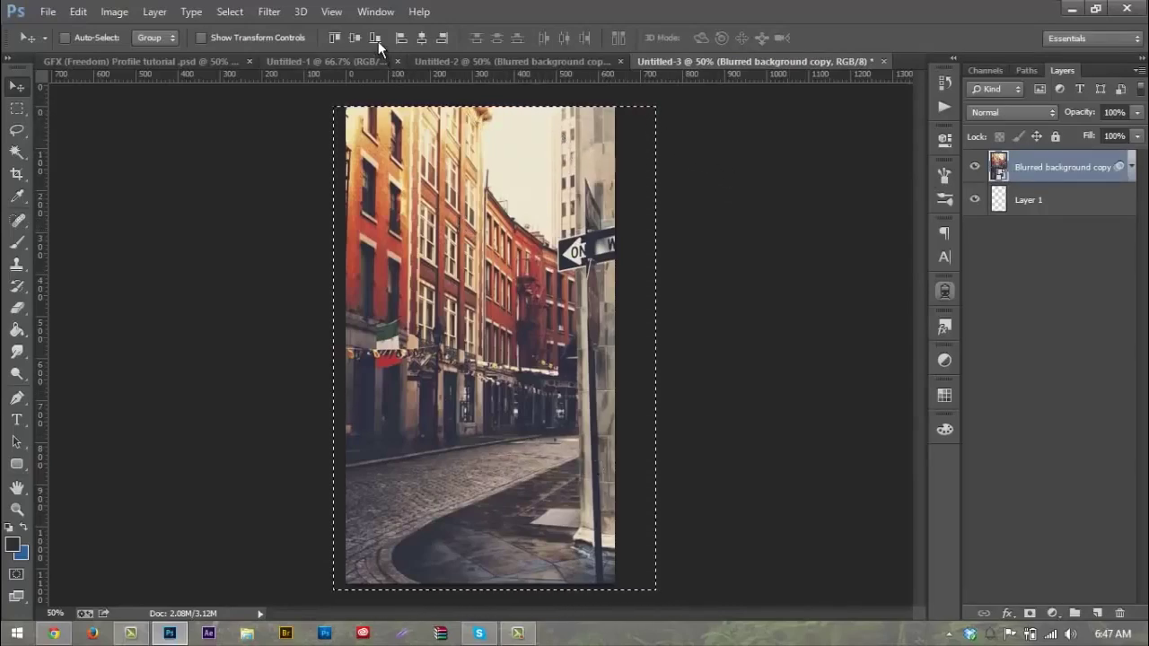
# Step: Apply a Gaussian Blur with an 8.5 px radius to the street photo
pyautogui.click(382, 15)
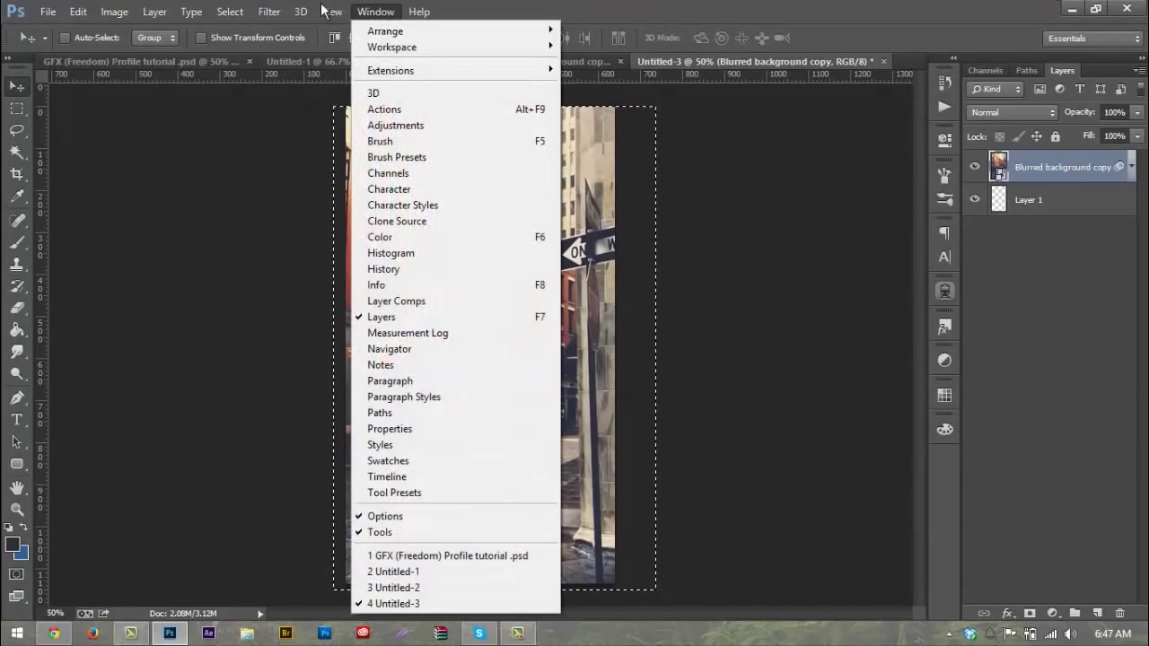
pyautogui.moveTo(258, 12)
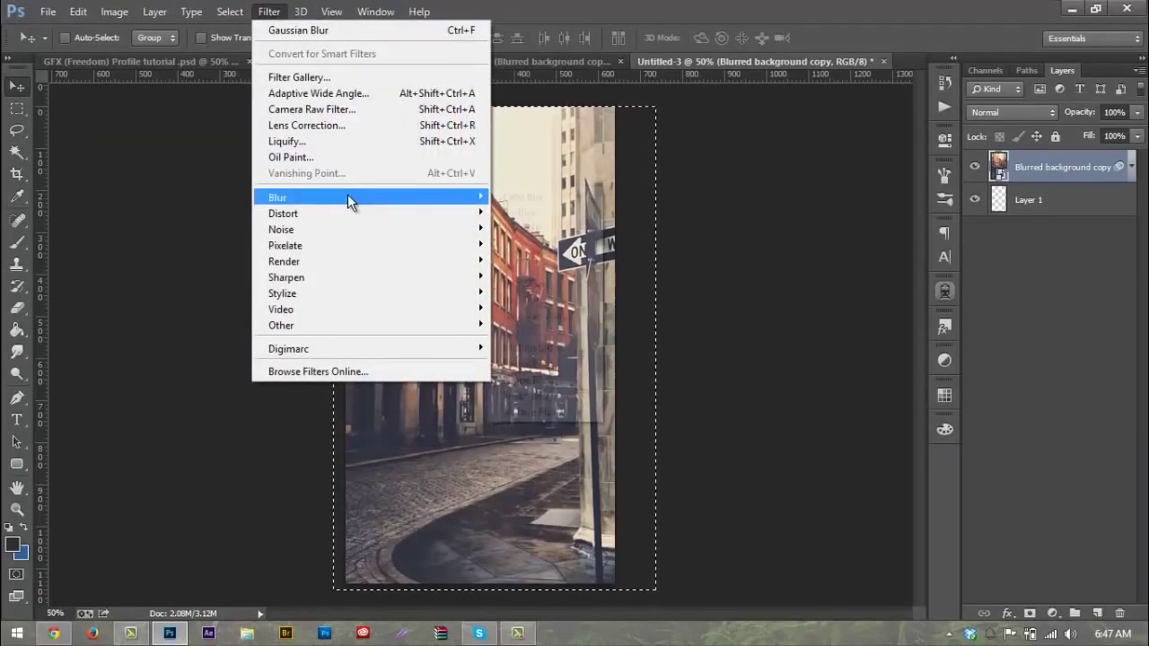
pyautogui.moveTo(347, 198)
pyautogui.click(543, 329)
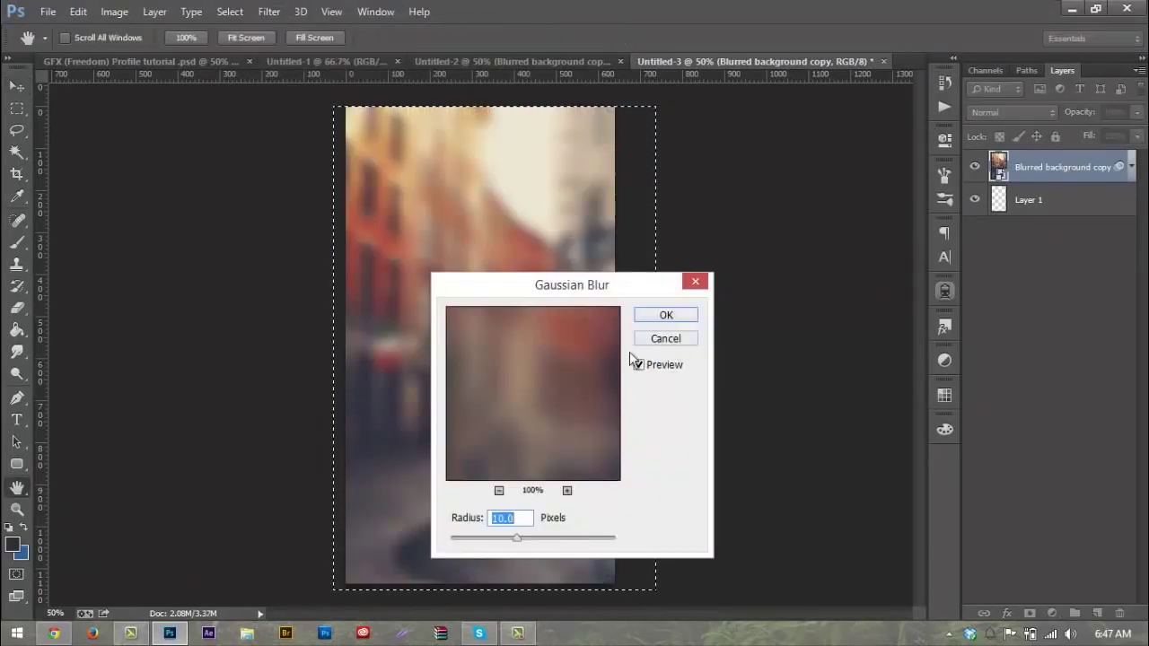
pyautogui.moveTo(593, 288); pyautogui.dragTo(821, 183)
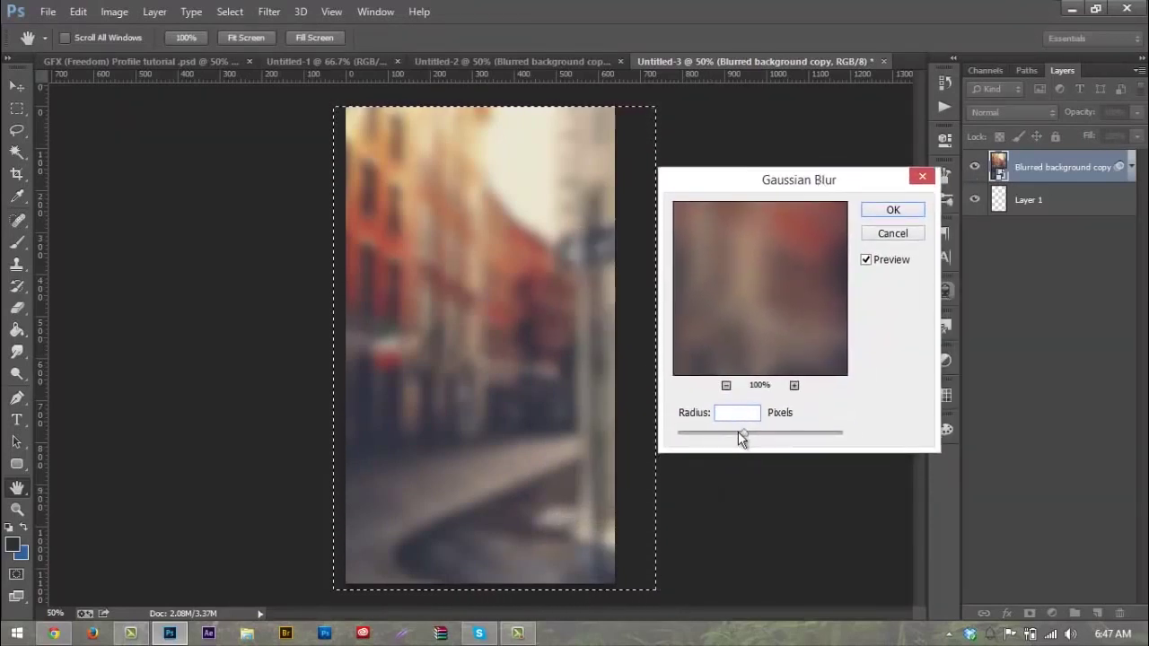
pyautogui.moveTo(725, 432); pyautogui.dragTo(726, 432)
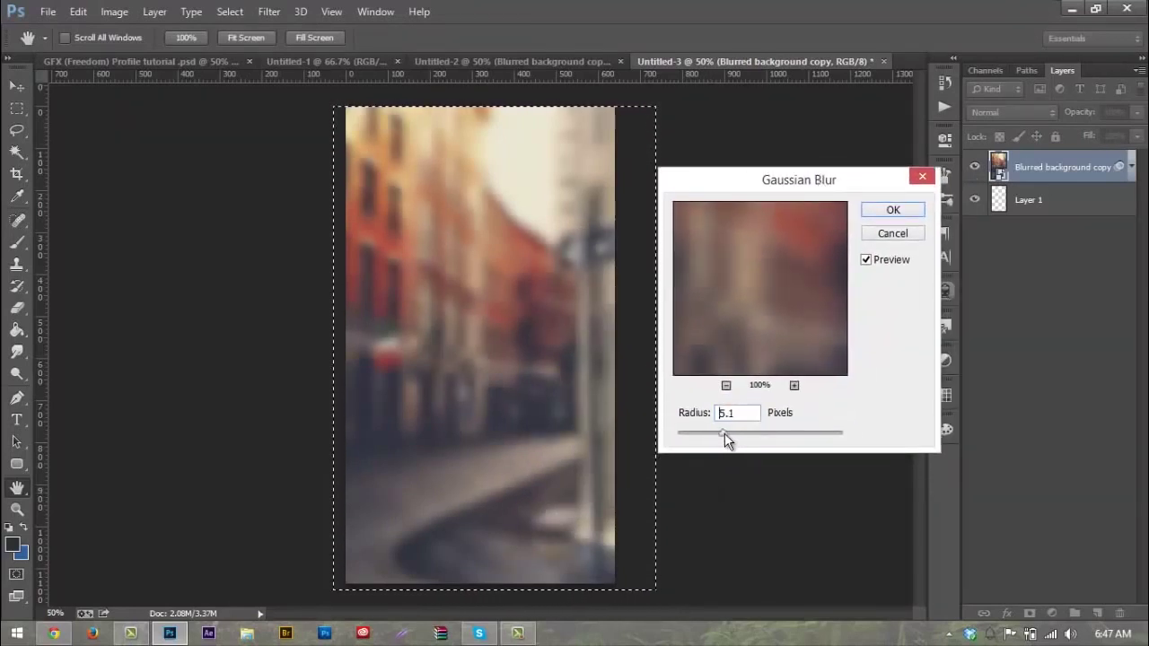
pyautogui.doubleClick(746, 413)
pyautogui.write('8.5')
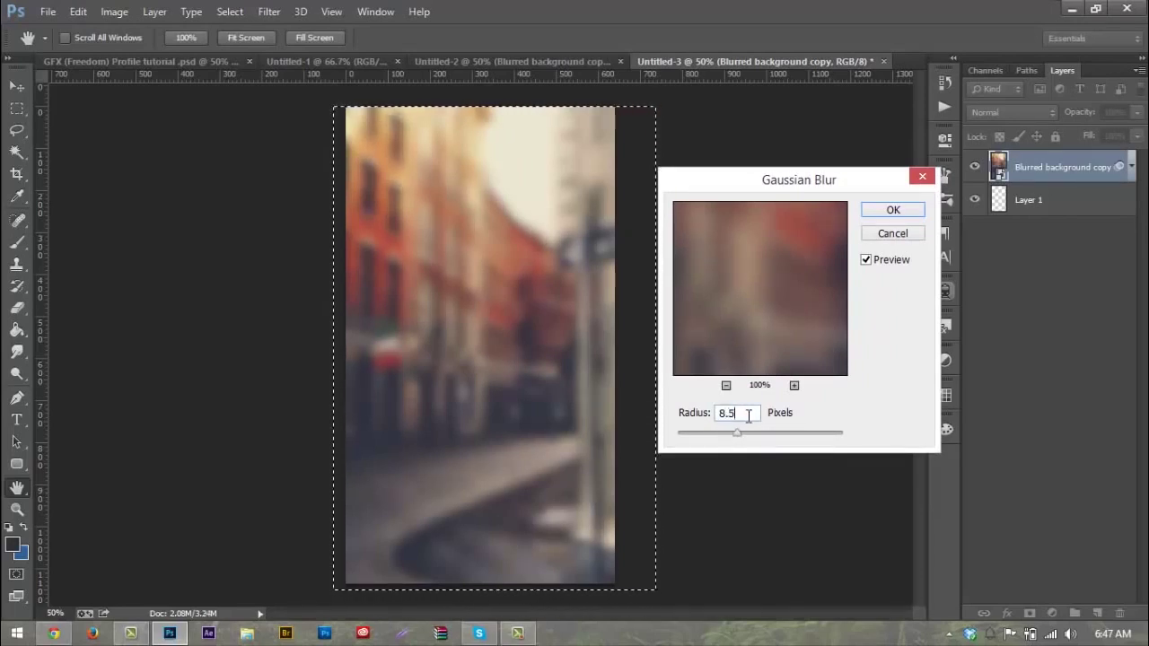
pyautogui.click(906, 215)
# Step: Deselect the photo with the Move tool active and go back to the profile mockup document
pyautogui.press('v')
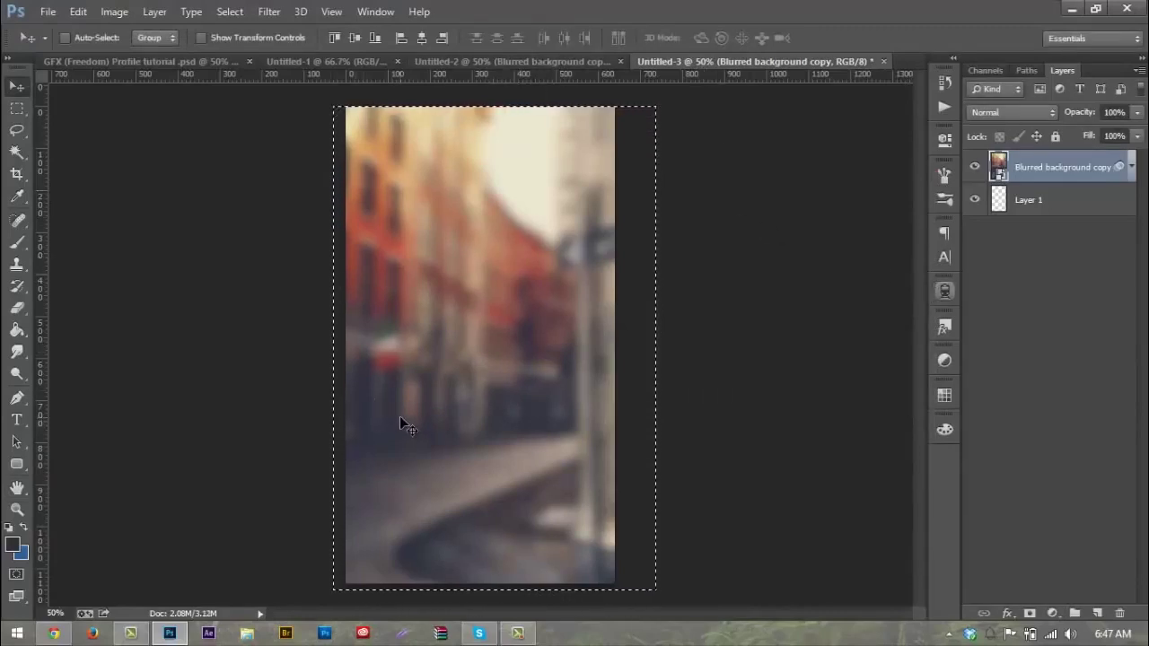
pyautogui.hotkey('ctrl', 'd')
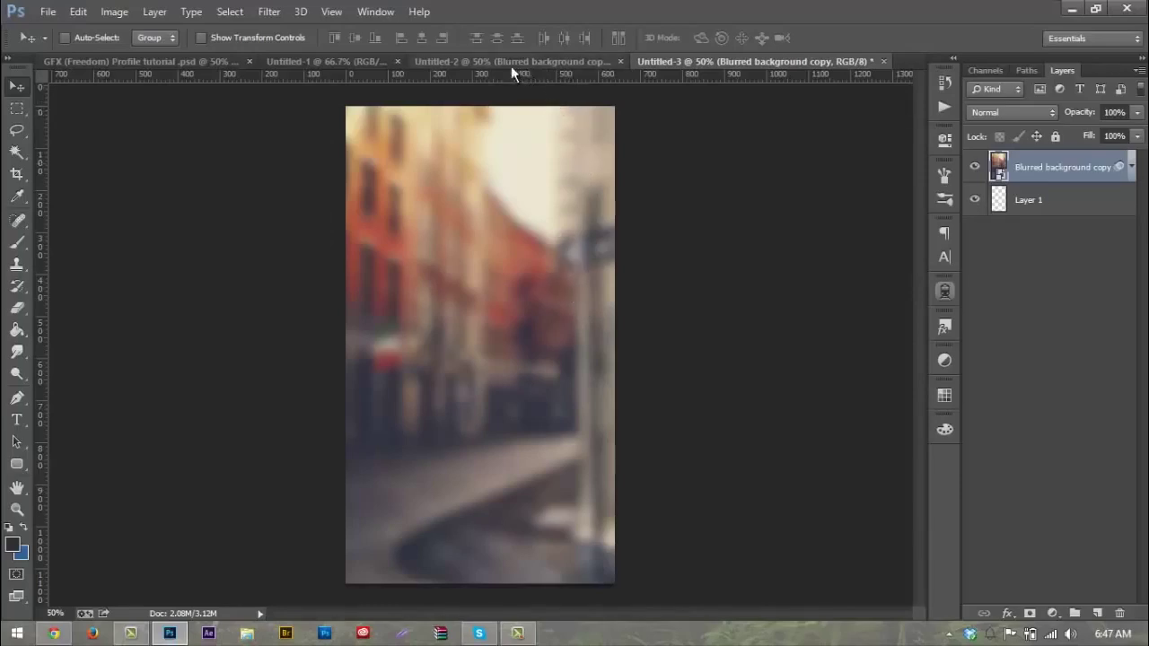
pyautogui.click(135, 60)
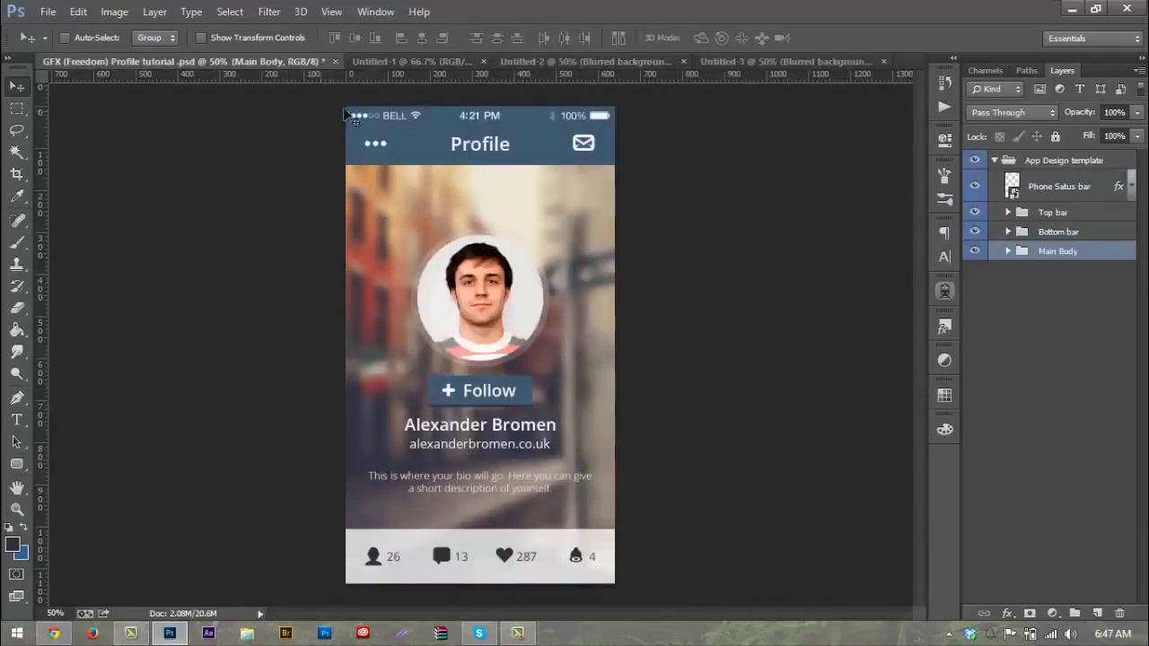
# Step: Copy the Phone Satus bar layer from the App Design group into Untitled-3's top edge
pyautogui.click(1033, 160)
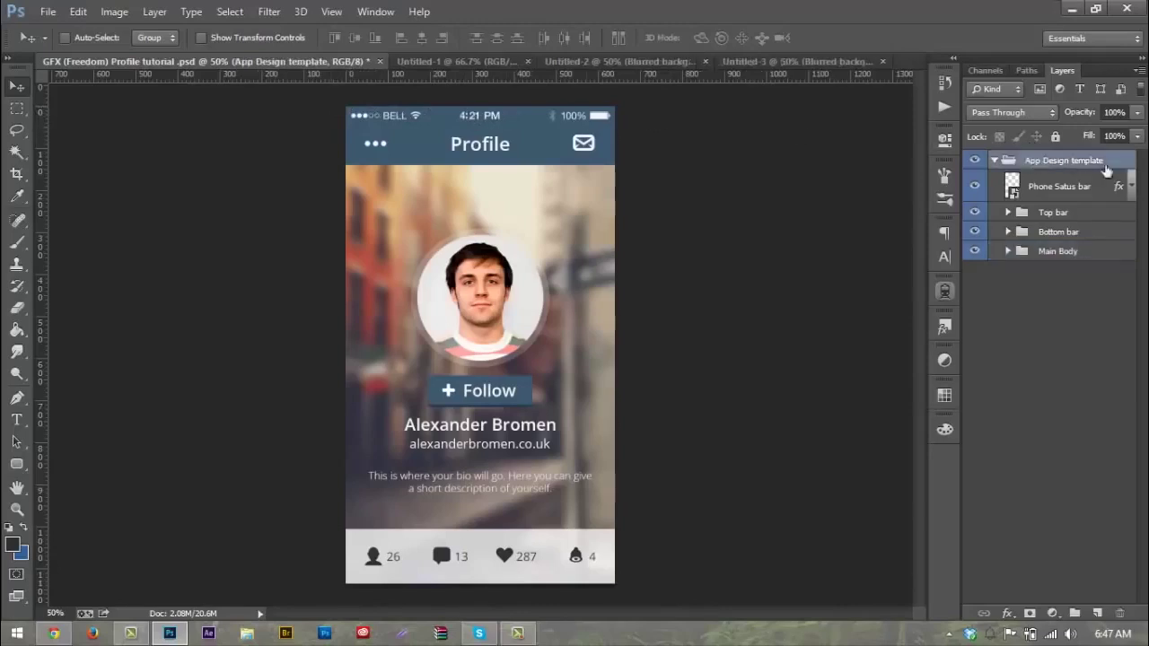
pyautogui.click(1066, 187)
pyautogui.moveTo(510, 126); pyautogui.dragTo(483, 142)
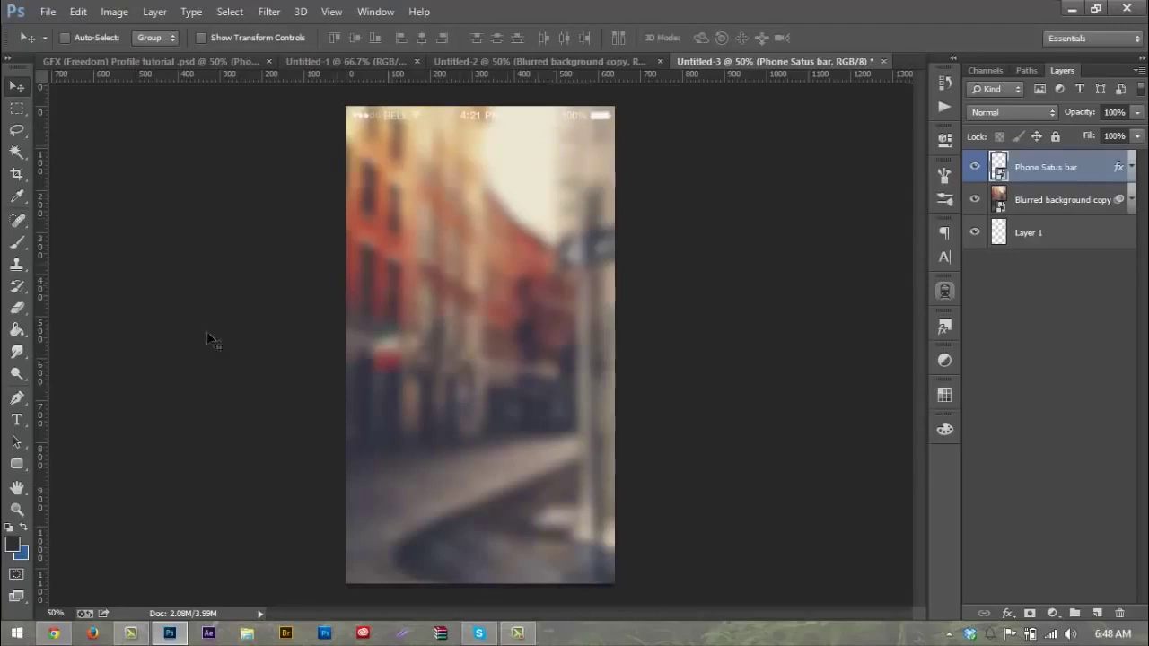
pyautogui.click(16, 463)
# Step: With the Rectangle tool active, place vertical guides at the canvas's left and right edges
pyautogui.click(58, 462)
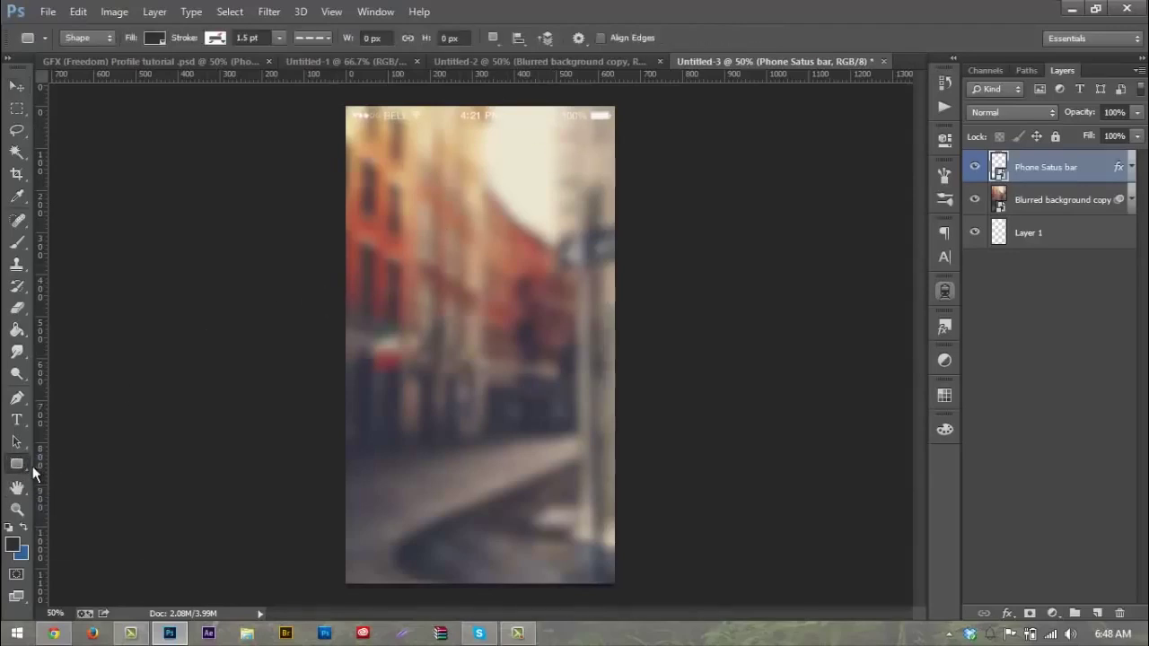
pyautogui.moveTo(41, 469); pyautogui.dragTo(345, 492)
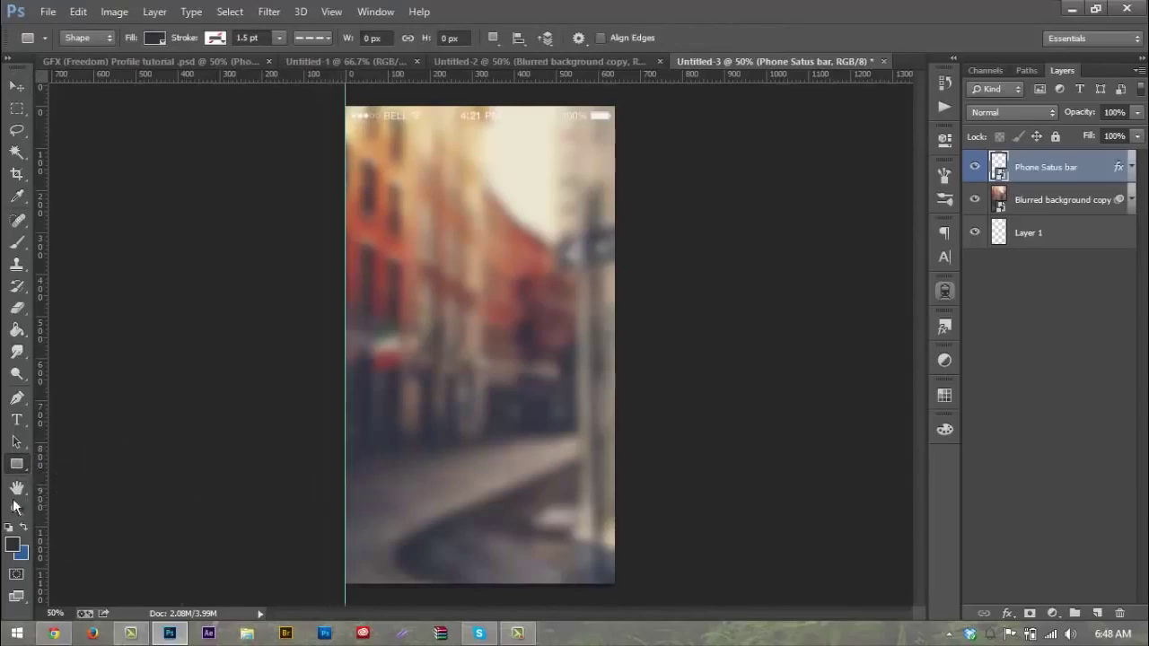
pyautogui.moveTo(41, 510); pyautogui.dragTo(615, 575)
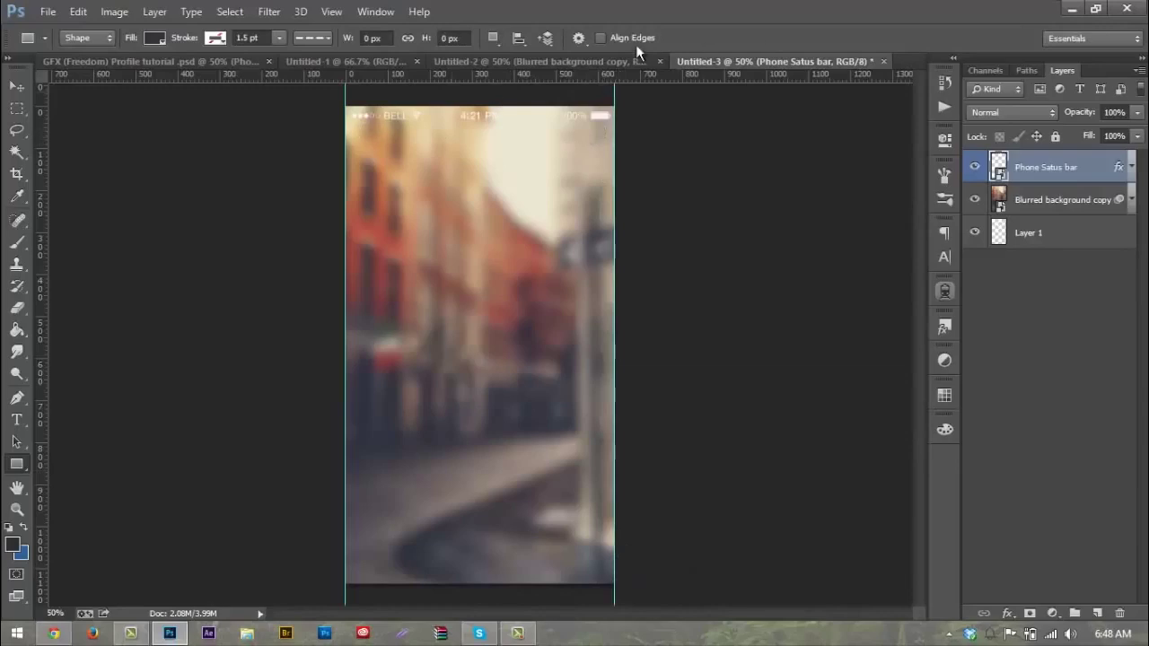
# Step: Check the Window and View > Snap To menus, then bring up the Create Rectangle dialog
pyautogui.click(375, 12)
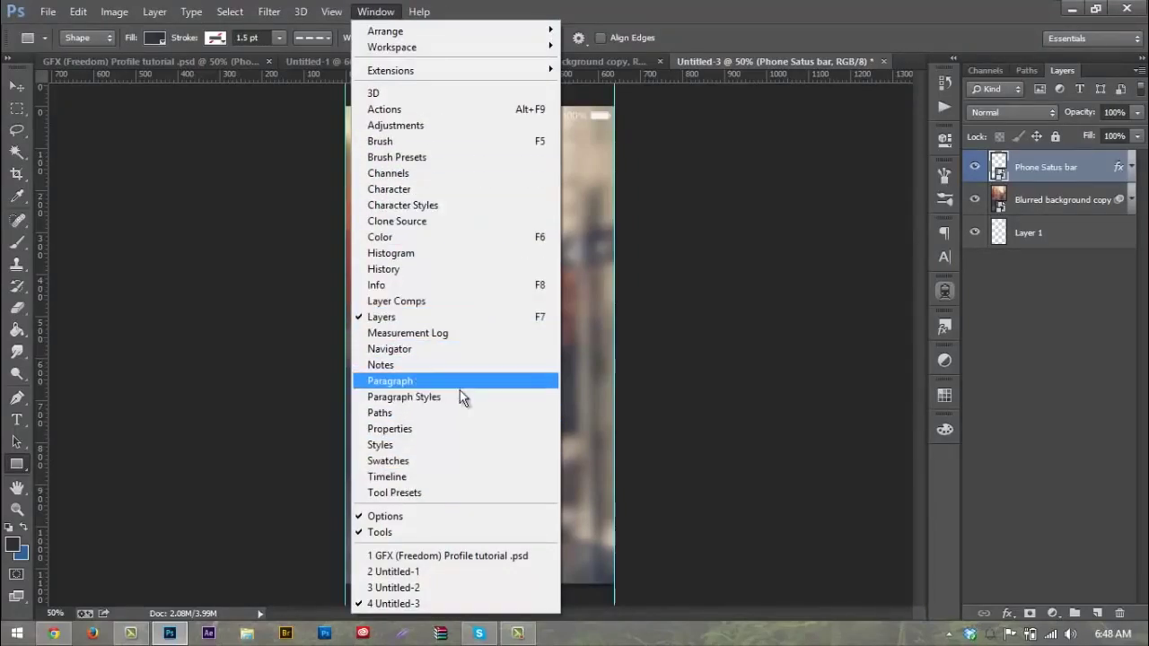
pyautogui.moveTo(331, 10)
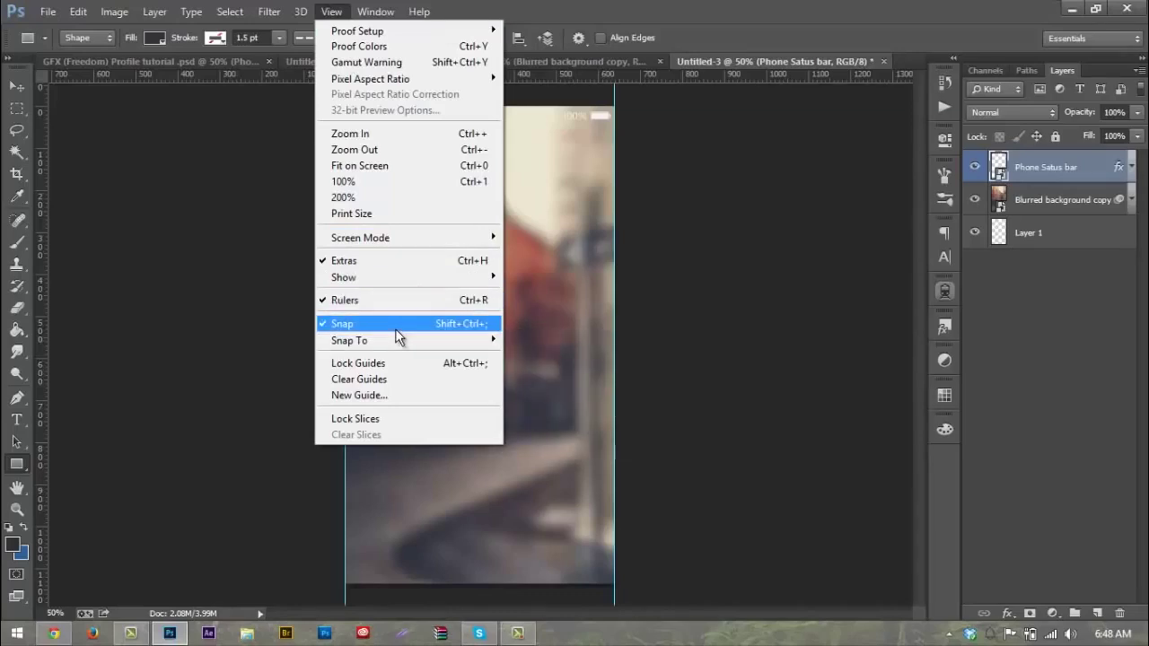
pyautogui.moveTo(418, 339)
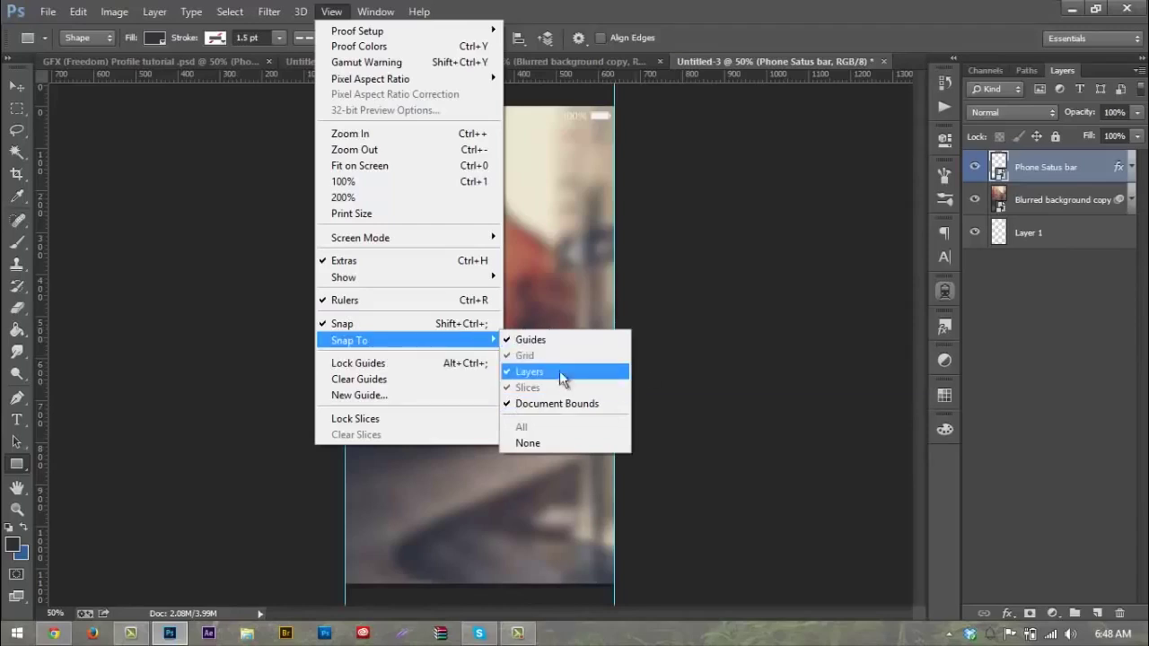
pyautogui.click(756, 240)
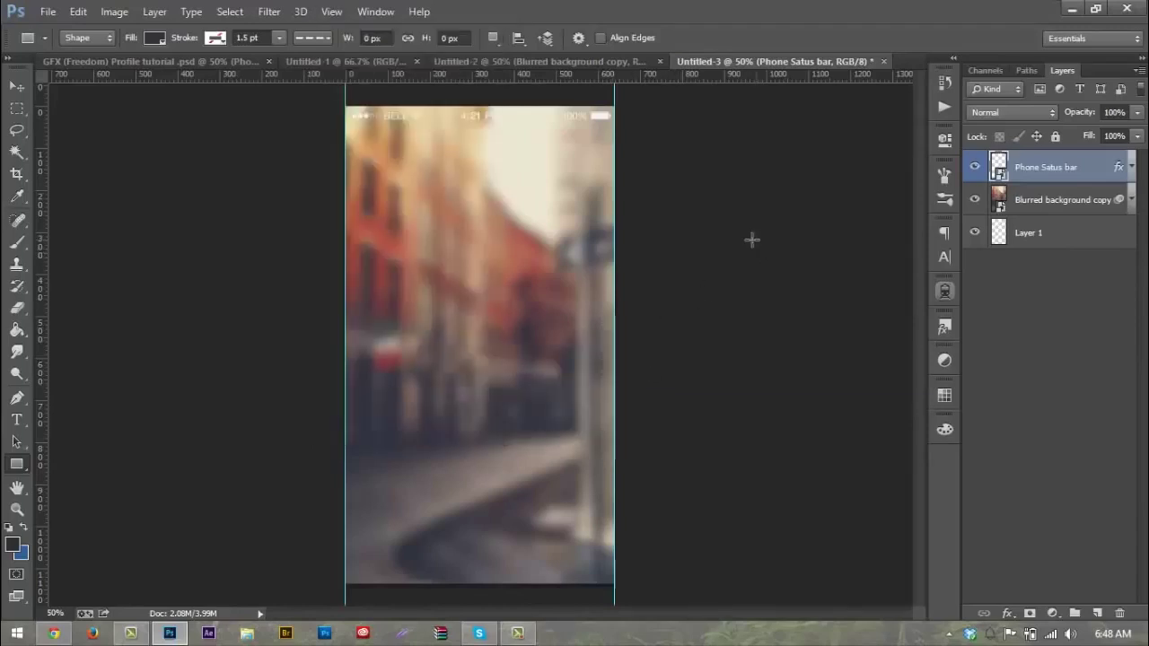
pyautogui.click(376, 161)
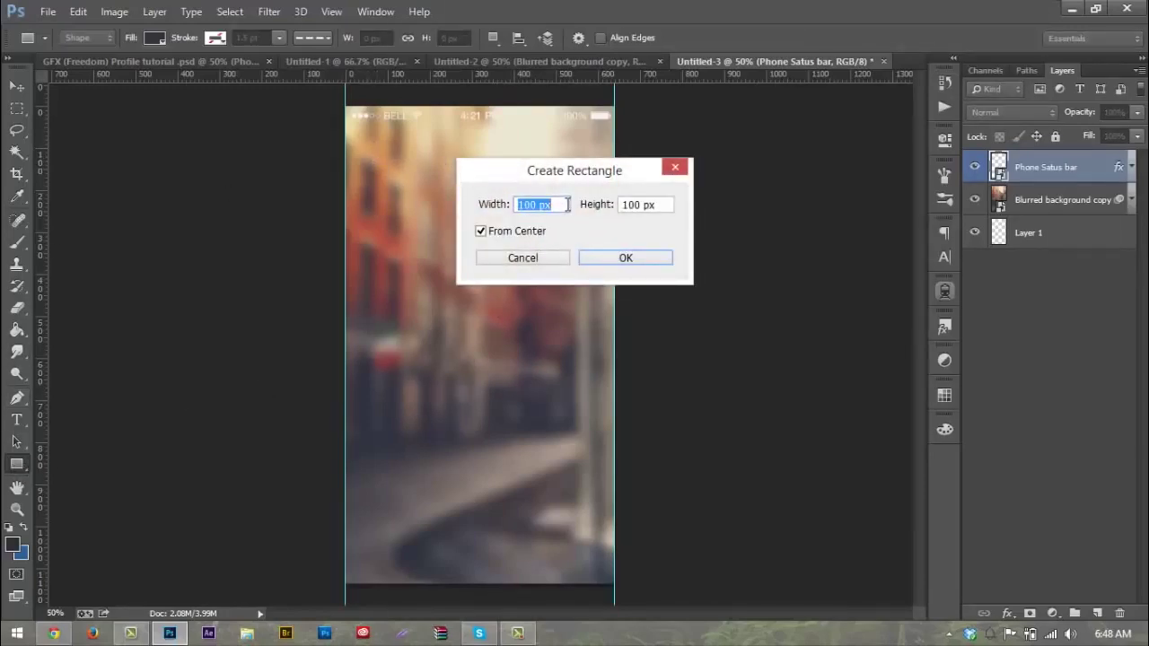
# Step: Create a 640 × 150 px rectangle
pyautogui.write('64')
pyautogui.press('Tab')
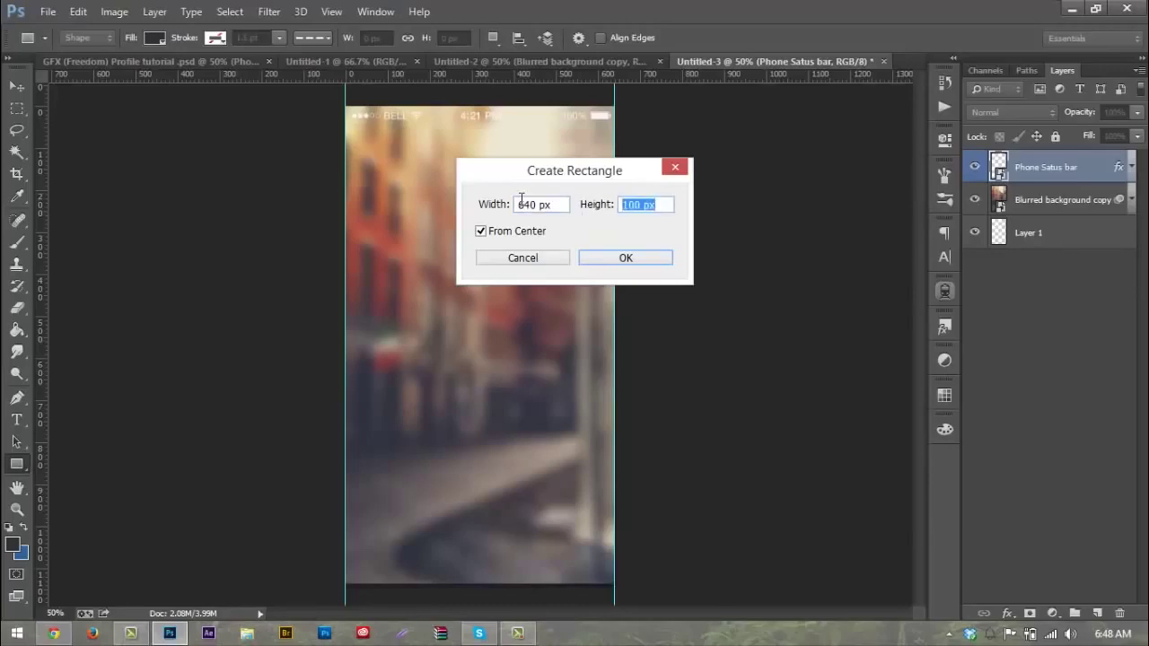
pyautogui.write('150')
pyautogui.press('Return')
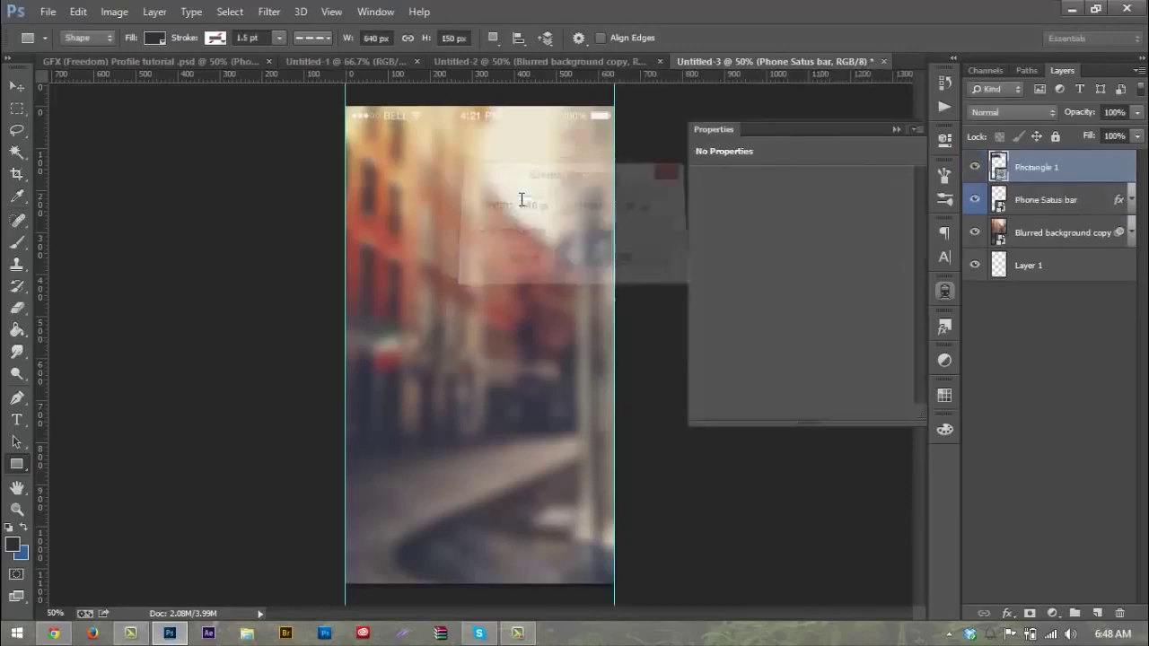
# Step: Put Rectangle 1 below the Phone Satus bar layer and move it to the phone's top edge
pyautogui.click(895, 130)
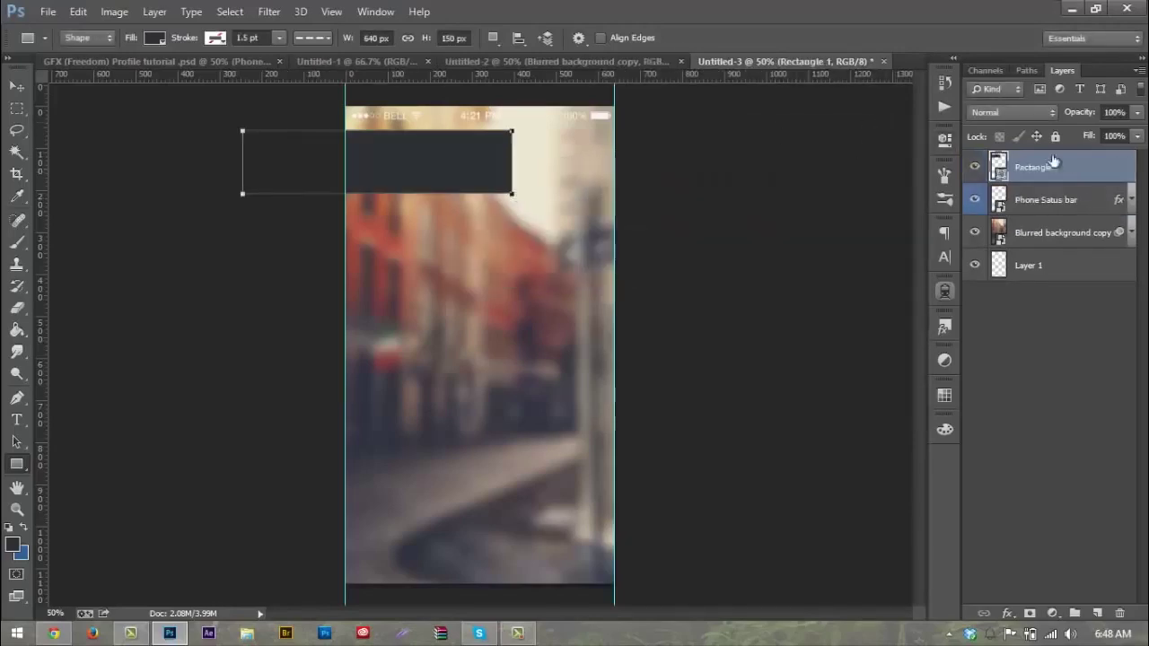
pyautogui.moveTo(1054, 170); pyautogui.dragTo(1059, 215)
pyautogui.rightClick(978, 180)
pyautogui.click(978, 230)
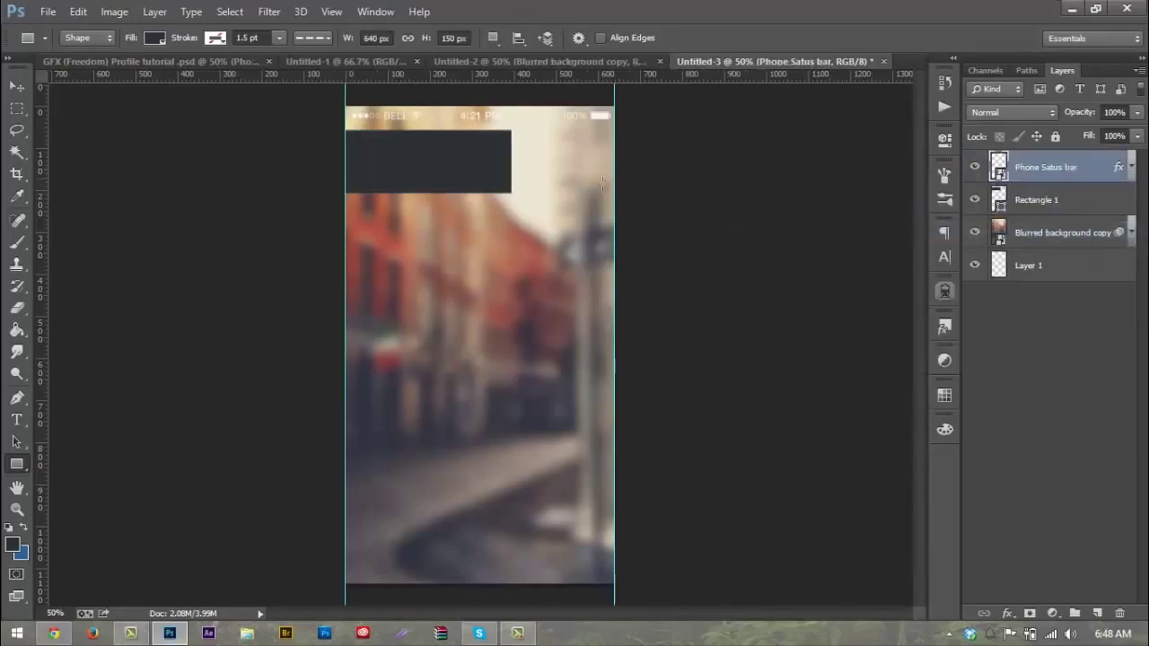
pyautogui.click(16, 86)
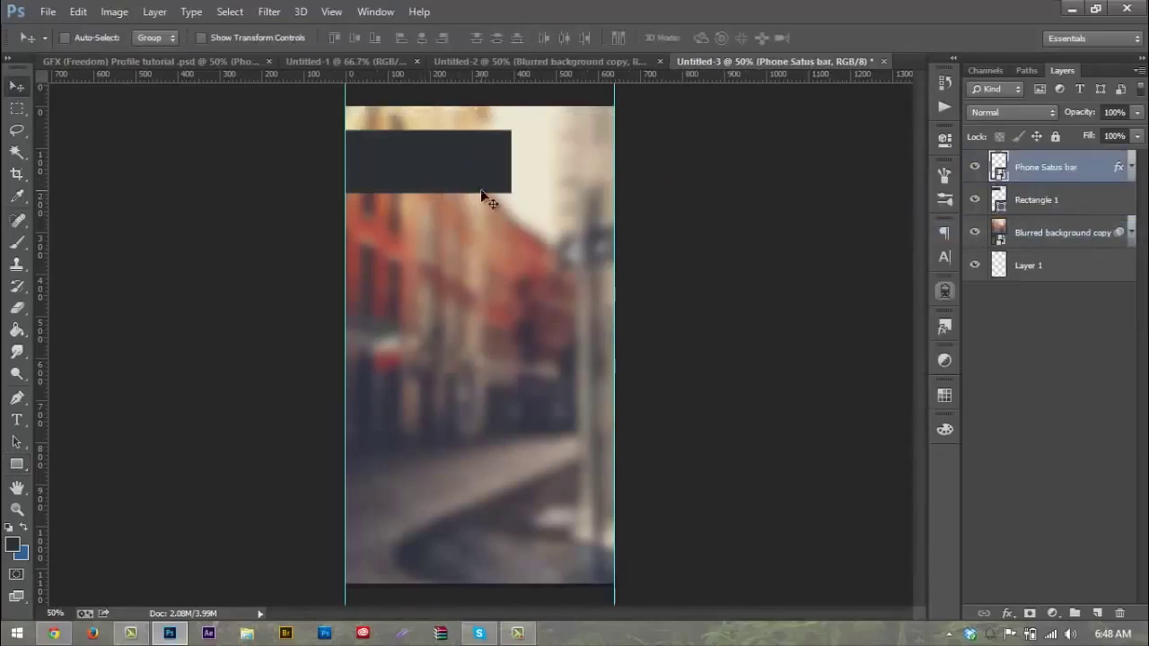
pyautogui.click(1041, 204)
pyautogui.moveTo(525, 184); pyautogui.dragTo(611, 161)
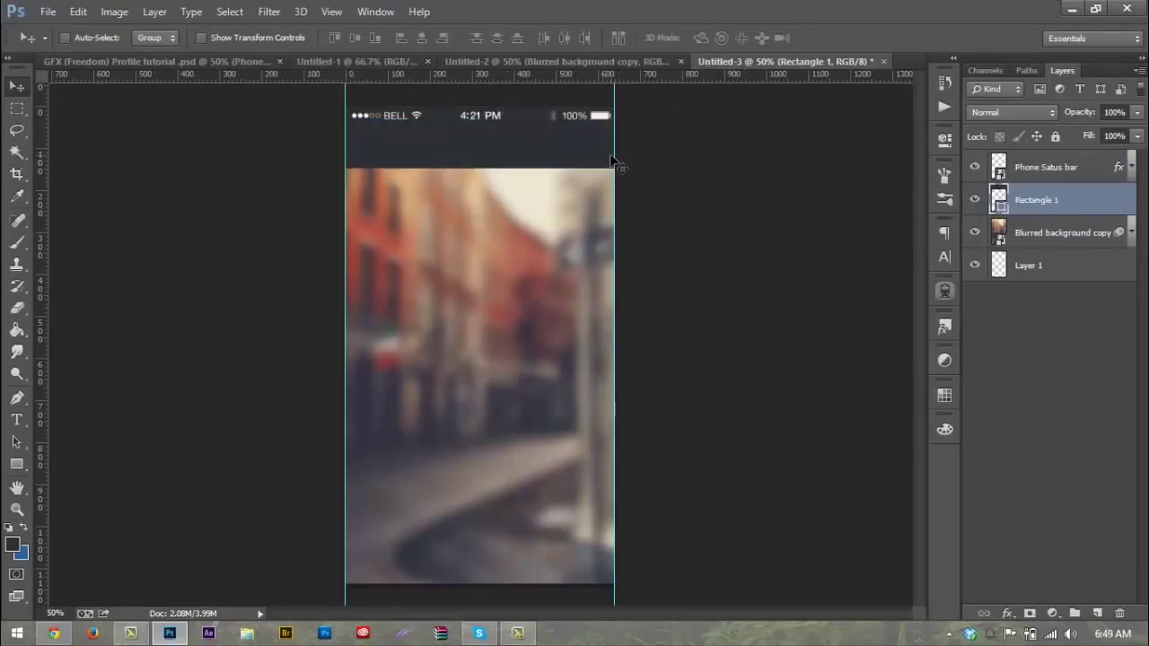
pyautogui.click(1041, 171)
pyautogui.press('Down')
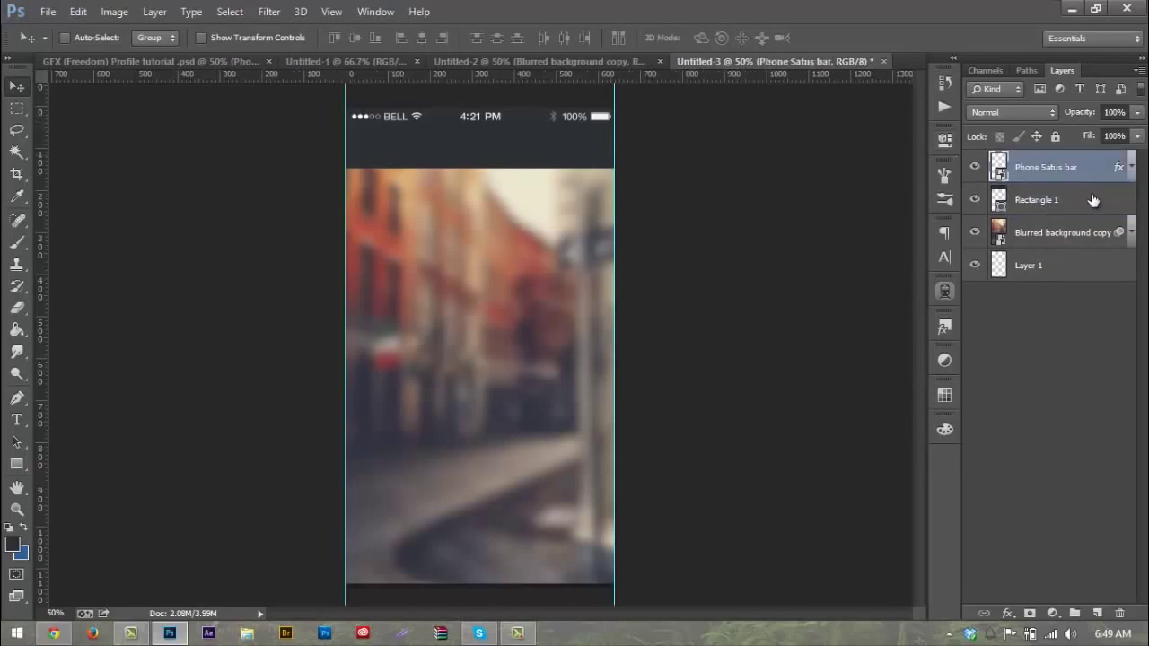
# Step: Fill Rectangle 1 with slate blue #3b4956
pyautogui.doubleClick(1092, 199)
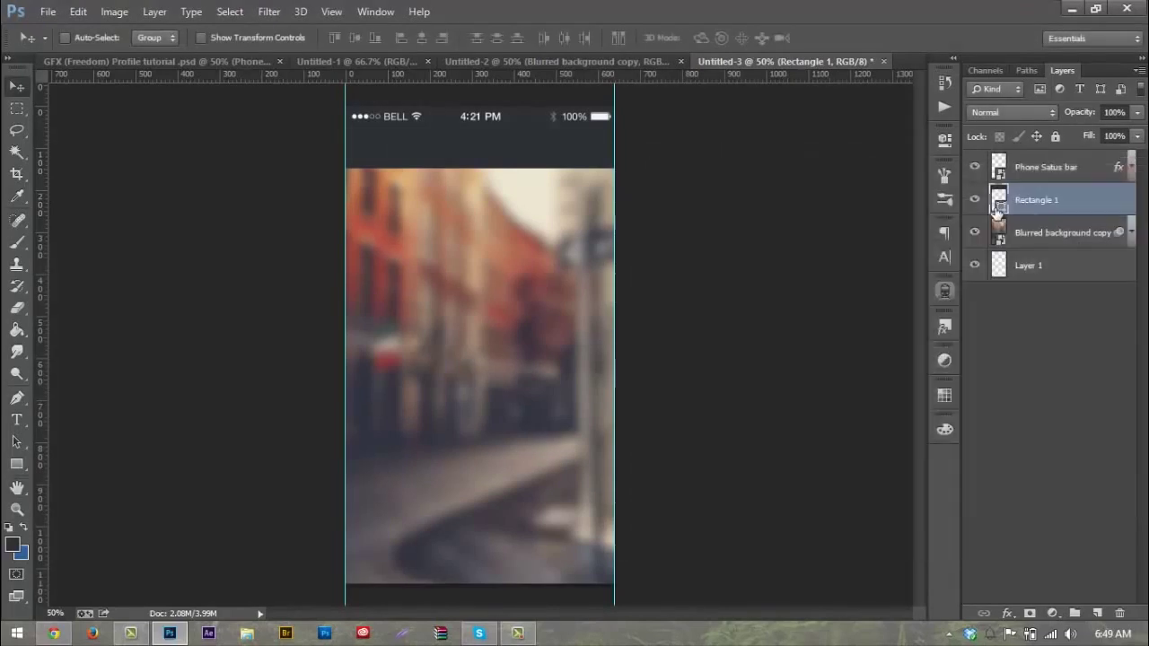
pyautogui.click(1132, 214)
pyautogui.doubleClick(999, 206)
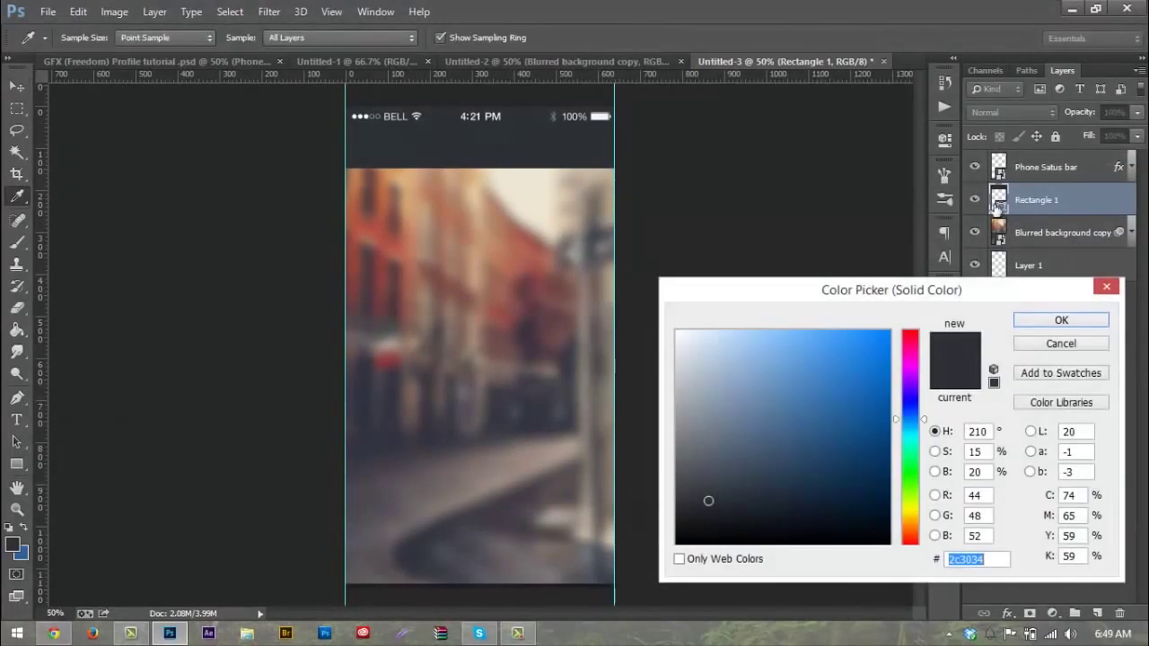
pyautogui.moveTo(974, 289); pyautogui.dragTo(987, 248)
pyautogui.click(734, 435)
pyautogui.moveTo(734, 435)
pyautogui.mouseDown()
pyautogui.moveTo(722, 436)
pyautogui.moveTo(755, 429)
pyautogui.mouseUp()
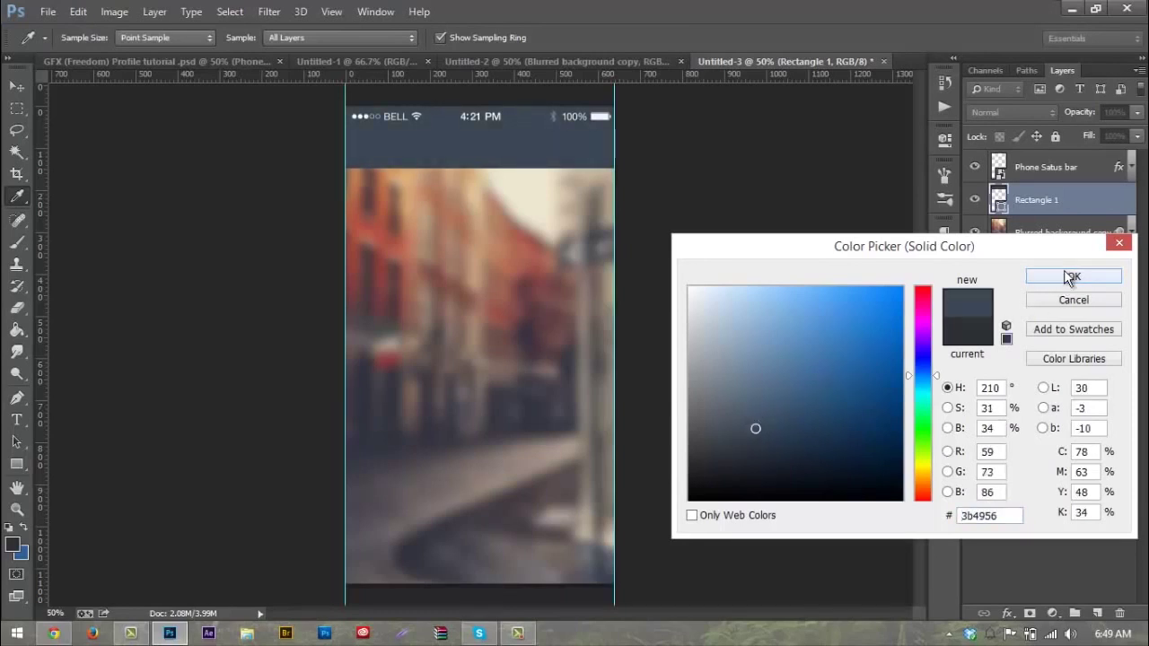
pyautogui.moveTo(1000, 516); pyautogui.dragTo(906, 513)
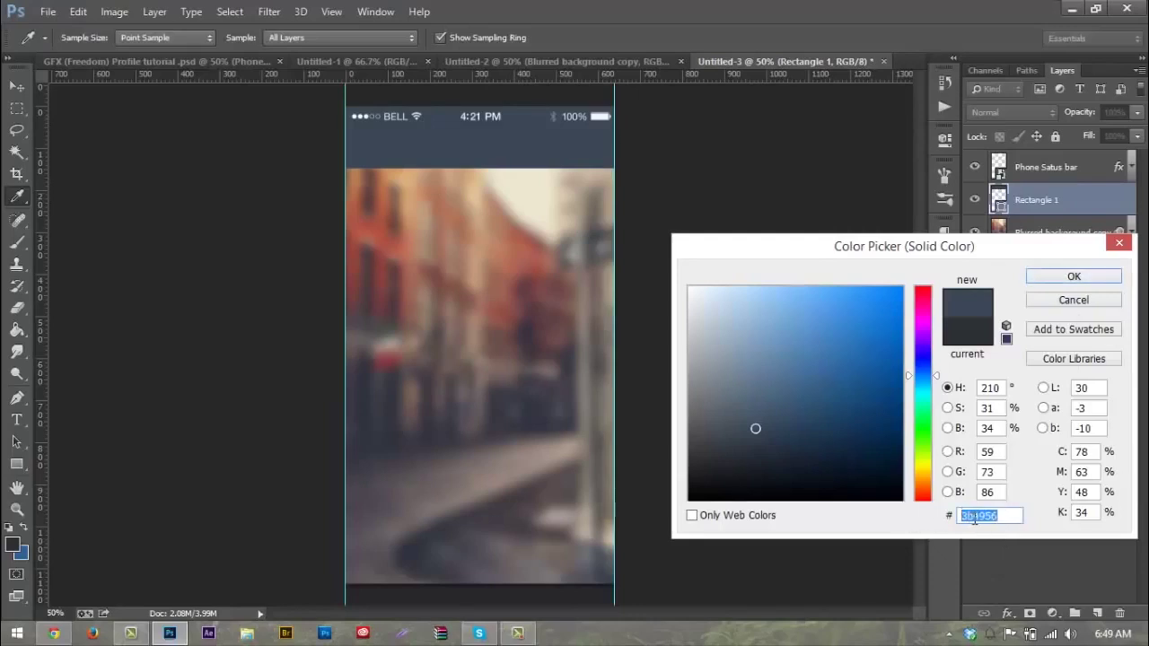
pyautogui.click(1003, 515)
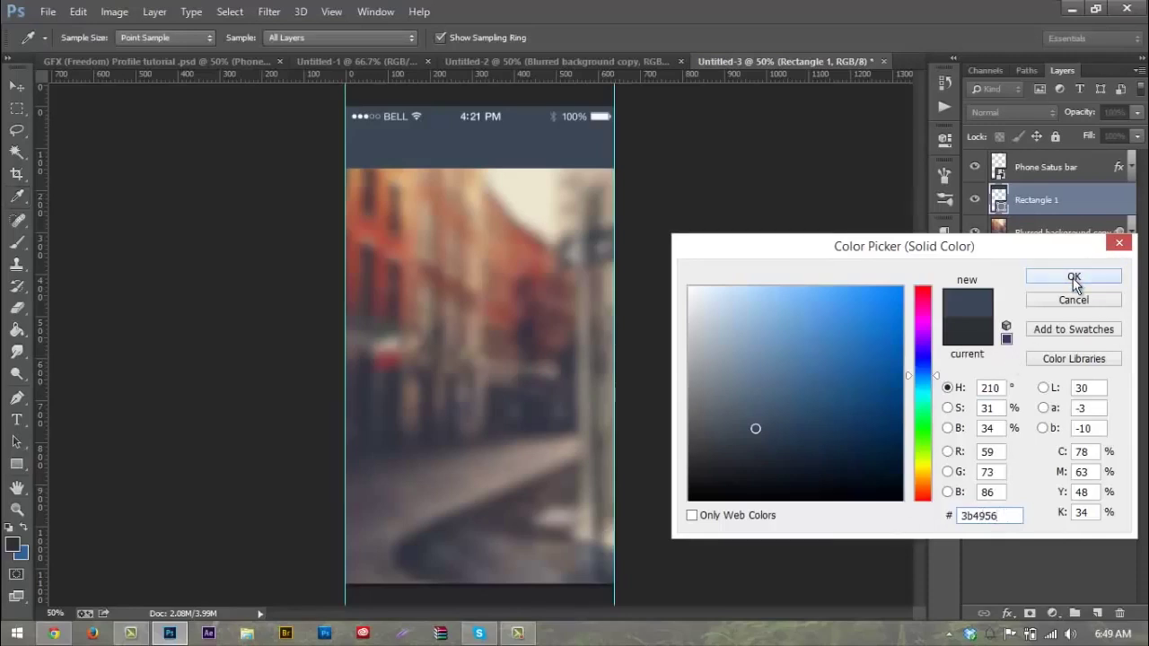
pyautogui.click(1074, 278)
pyautogui.doubleClick(1045, 199)
# Step: Rename the bar 'Top Bar' and make a duplicate named 'Bottom bar' below it
pyautogui.write('tOP')
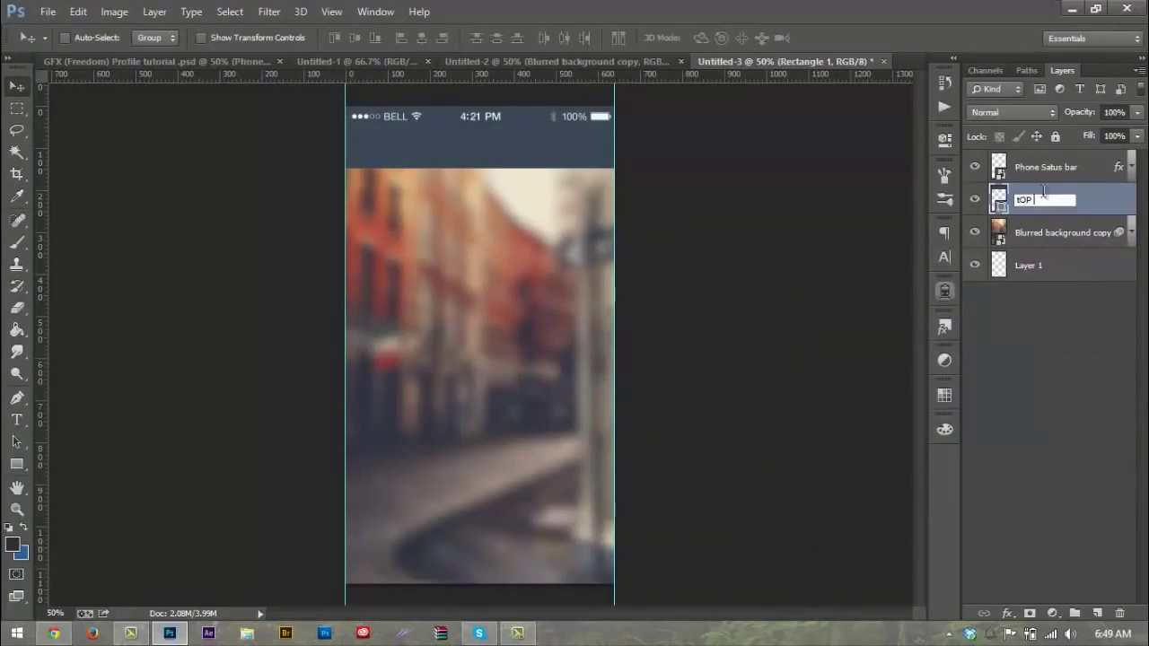
pyautogui.write('Top Bar')
pyautogui.press('Return')
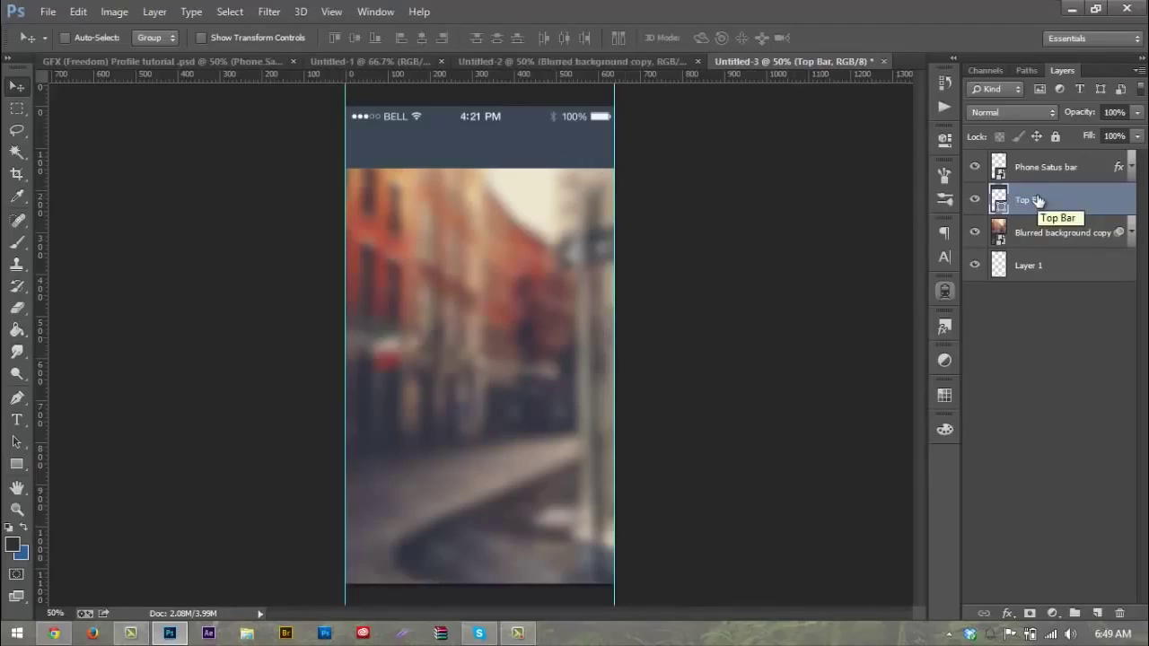
pyautogui.hotkey('ctrl', 'j')
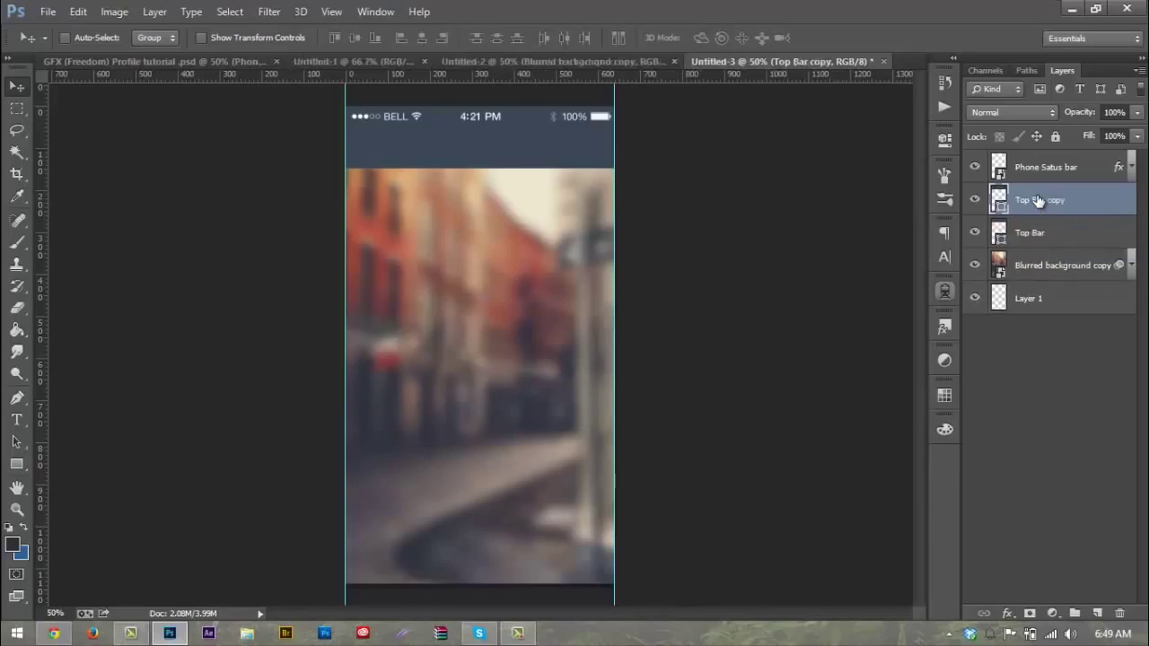
pyautogui.moveTo(1038, 201); pyautogui.dragTo(1041, 242)
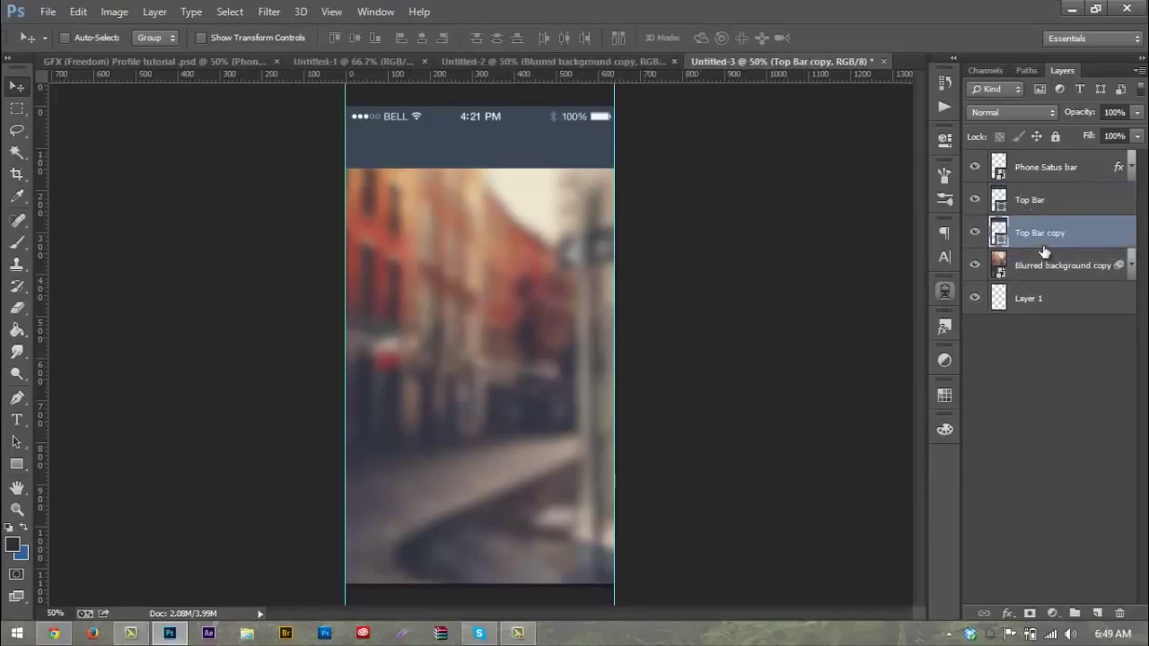
pyautogui.doubleClick(1041, 230)
pyautogui.write('Bottom bar')
pyautogui.press('Return')
# Step: Move Bottom bar to the phone's bottom edge and shorten it to about 134 px
pyautogui.moveTo(489, 127); pyautogui.dragTo(480, 548)
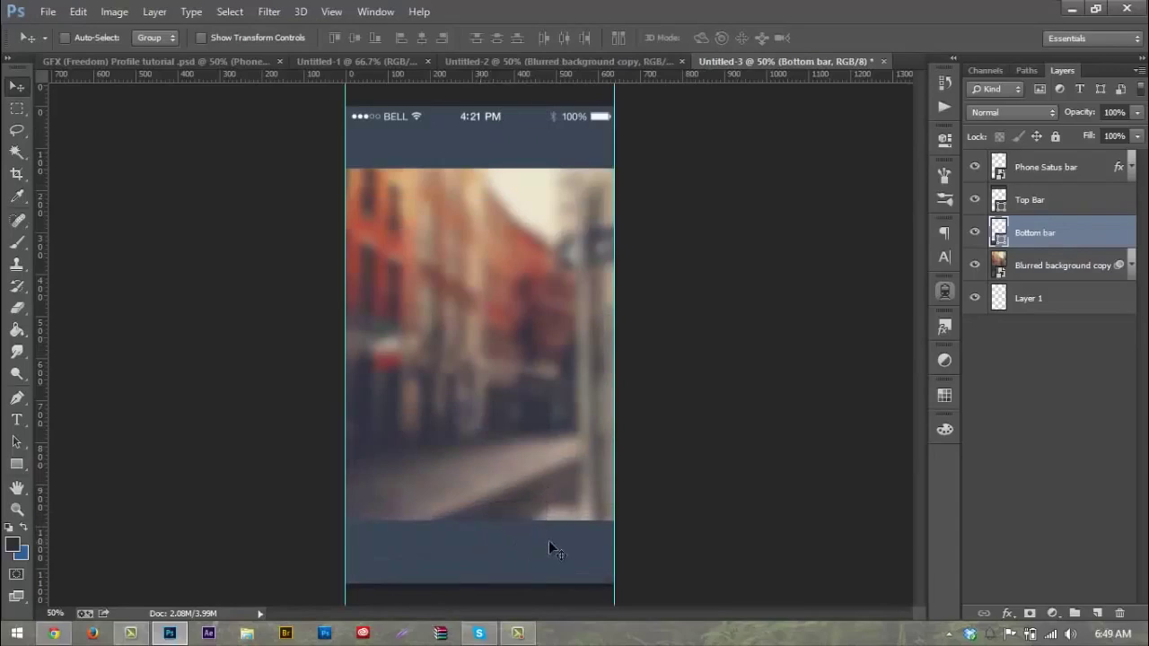
pyautogui.hotkey('ctrl', 't')
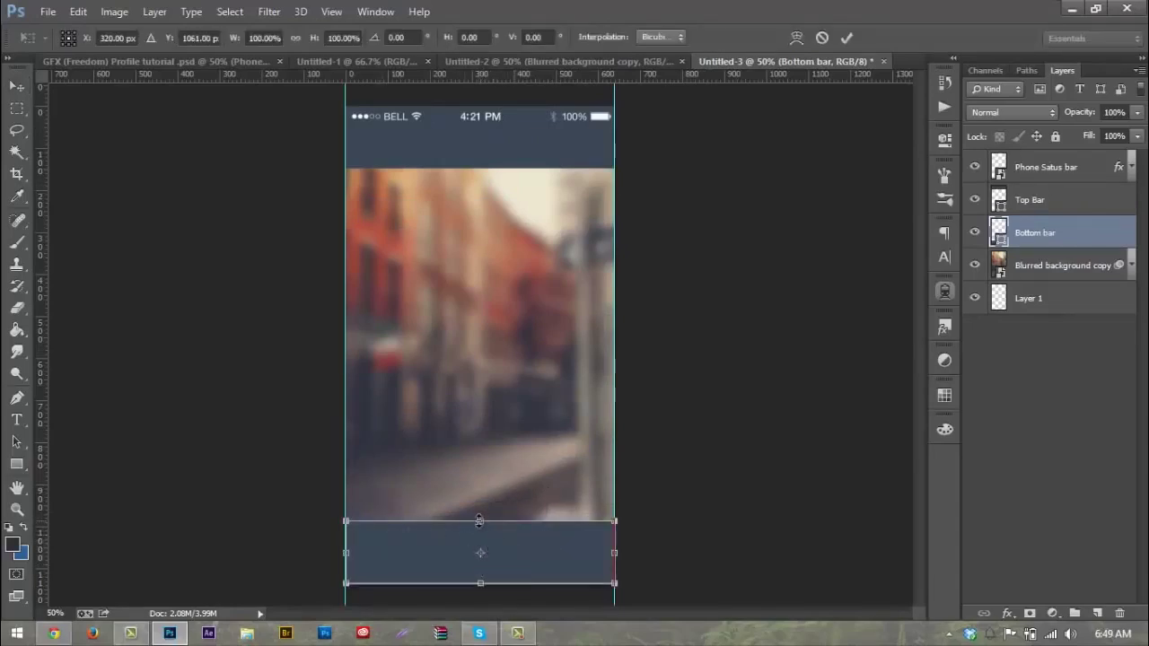
pyautogui.moveTo(478, 521); pyautogui.dragTo(478, 528)
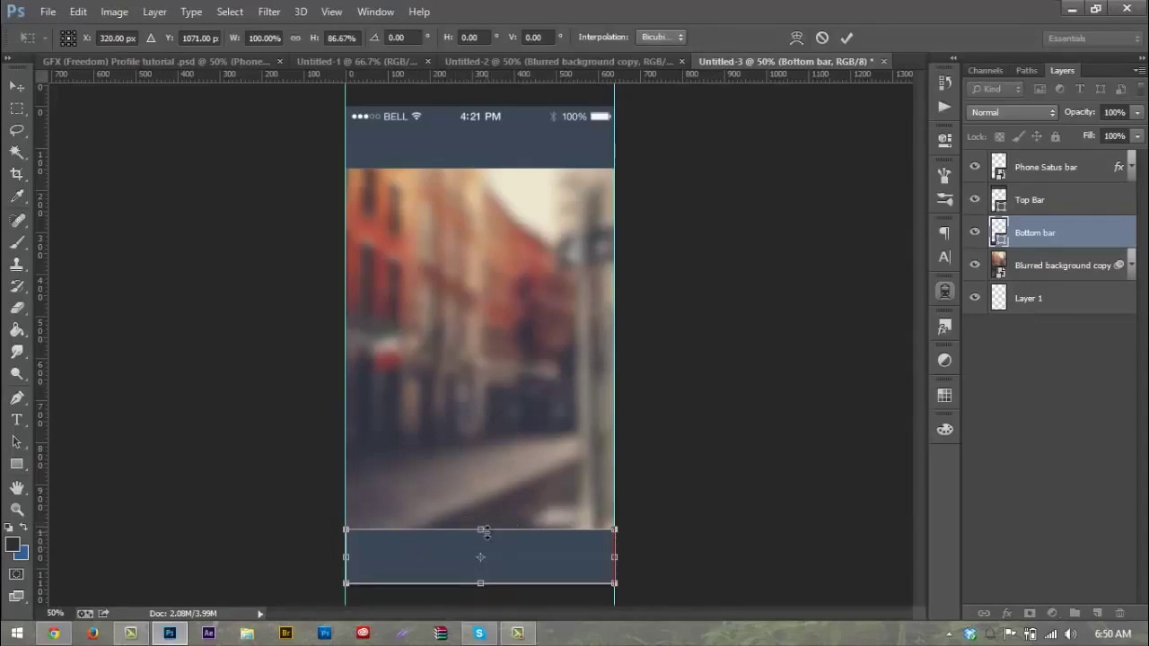
pyautogui.moveTo(485, 530); pyautogui.dragTo(488, 532)
# Step: Apply the Bottom bar resize and fill it with near-white #f1f1f1
pyautogui.press('Return')
pyautogui.doubleClick(999, 232)
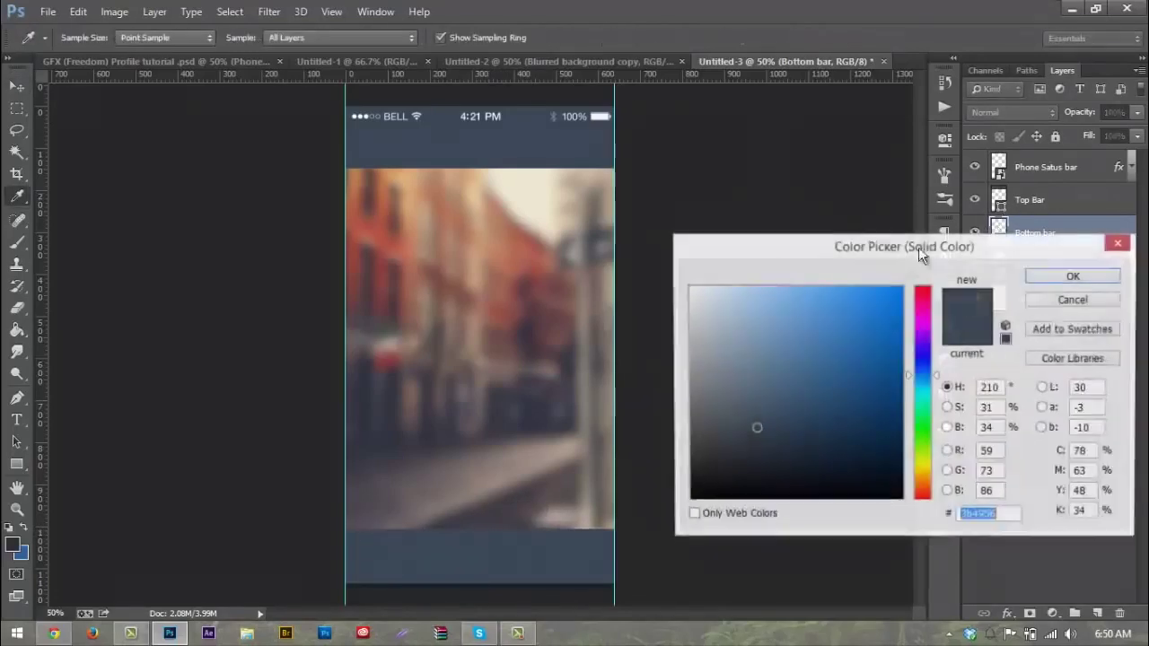
pyautogui.click(689, 297)
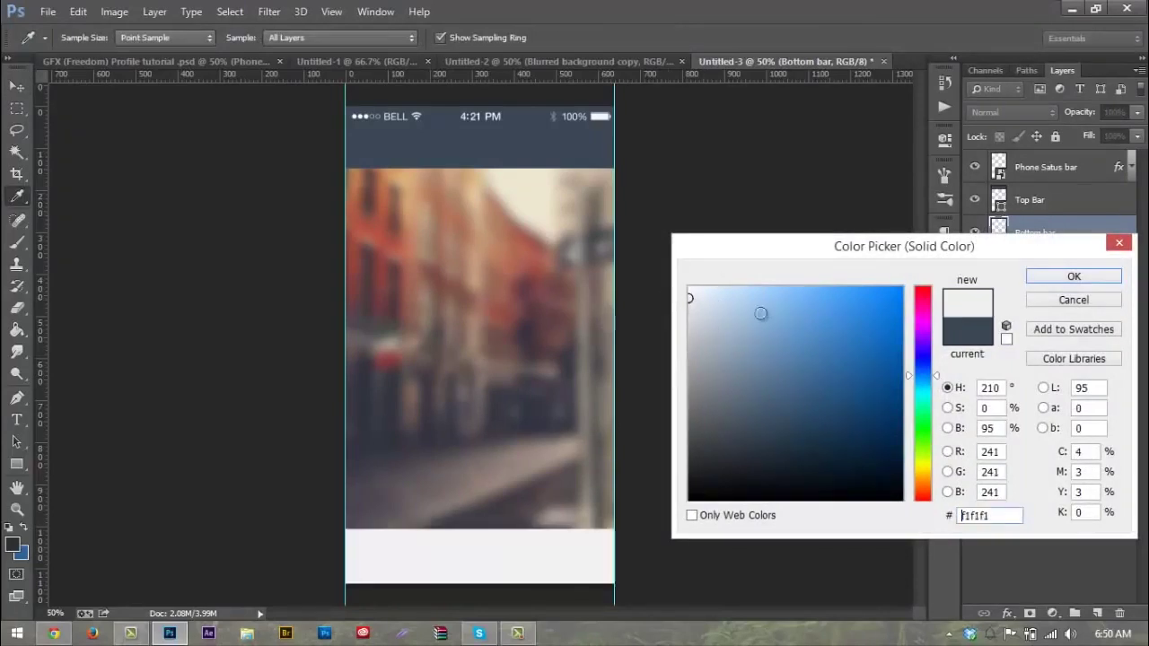
pyautogui.click(1067, 277)
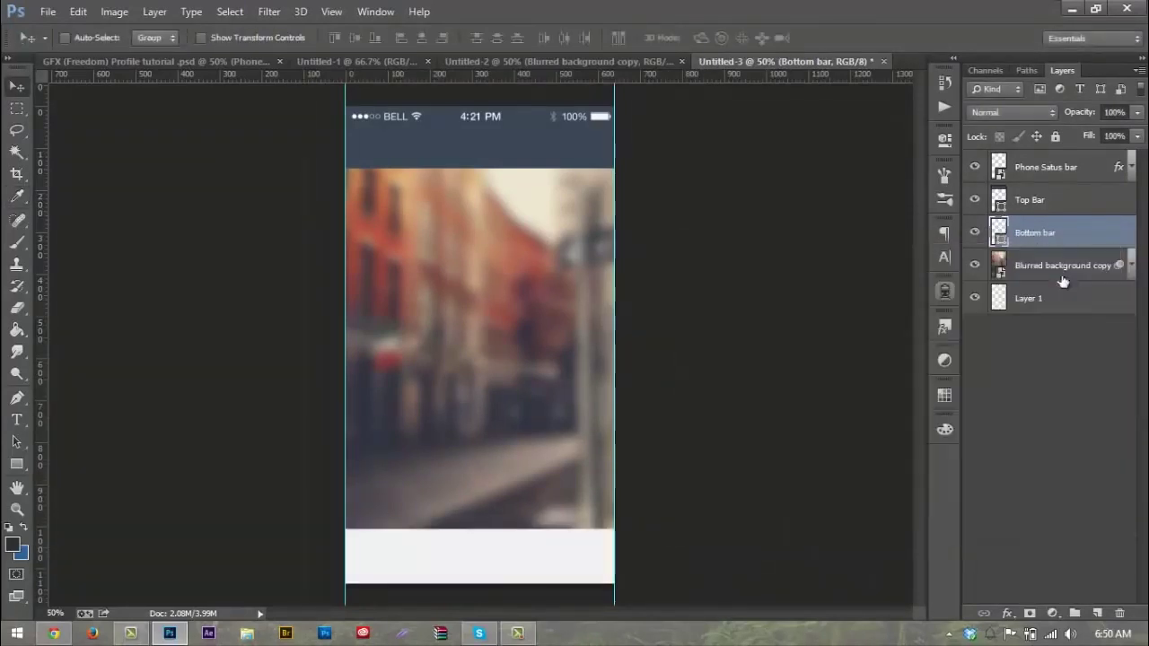
# Step: Set the Bottom bar's opacity to 75% and show the mini icon pack document
pyautogui.click(1114, 112)
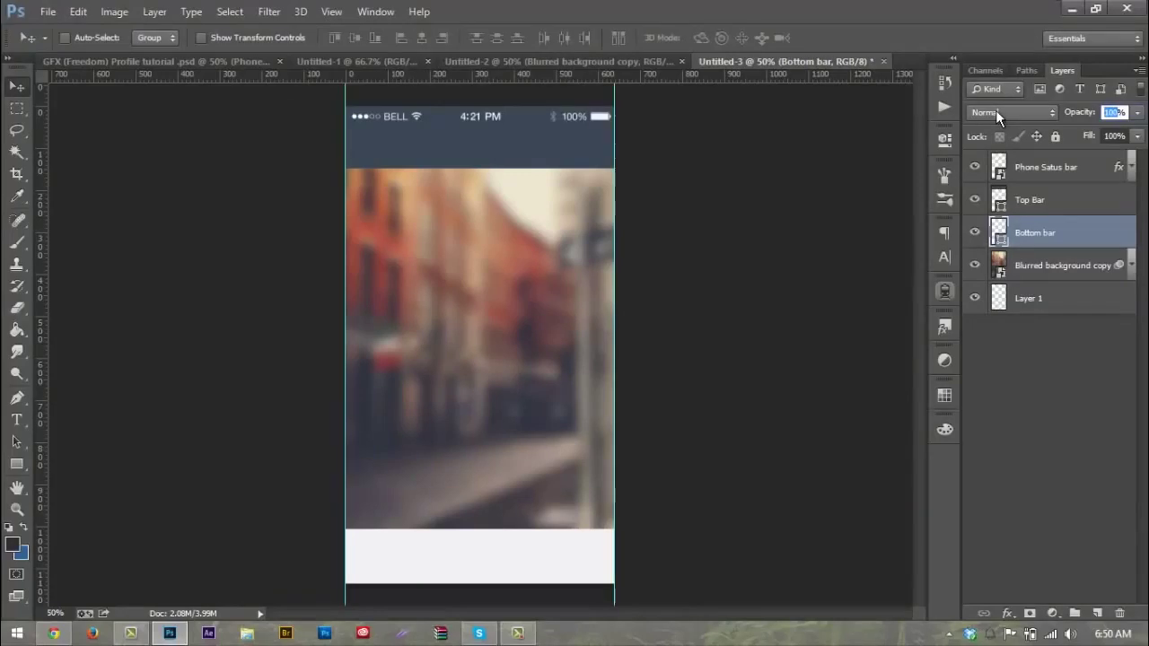
pyautogui.write('75')
pyautogui.press('Return')
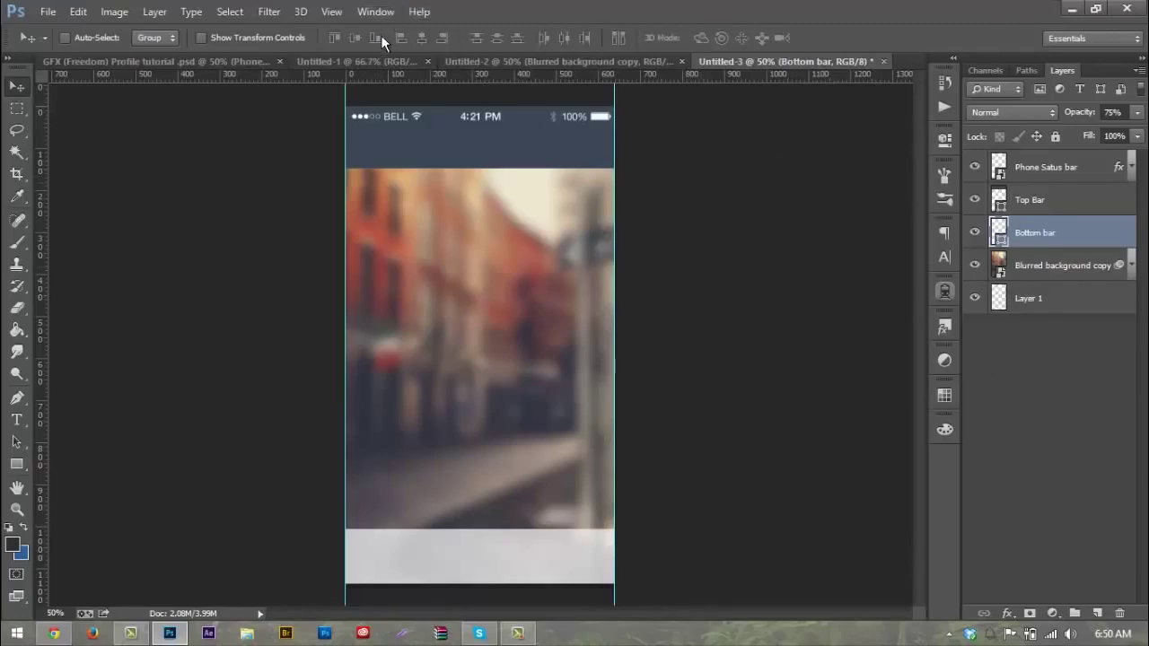
pyautogui.click(376, 63)
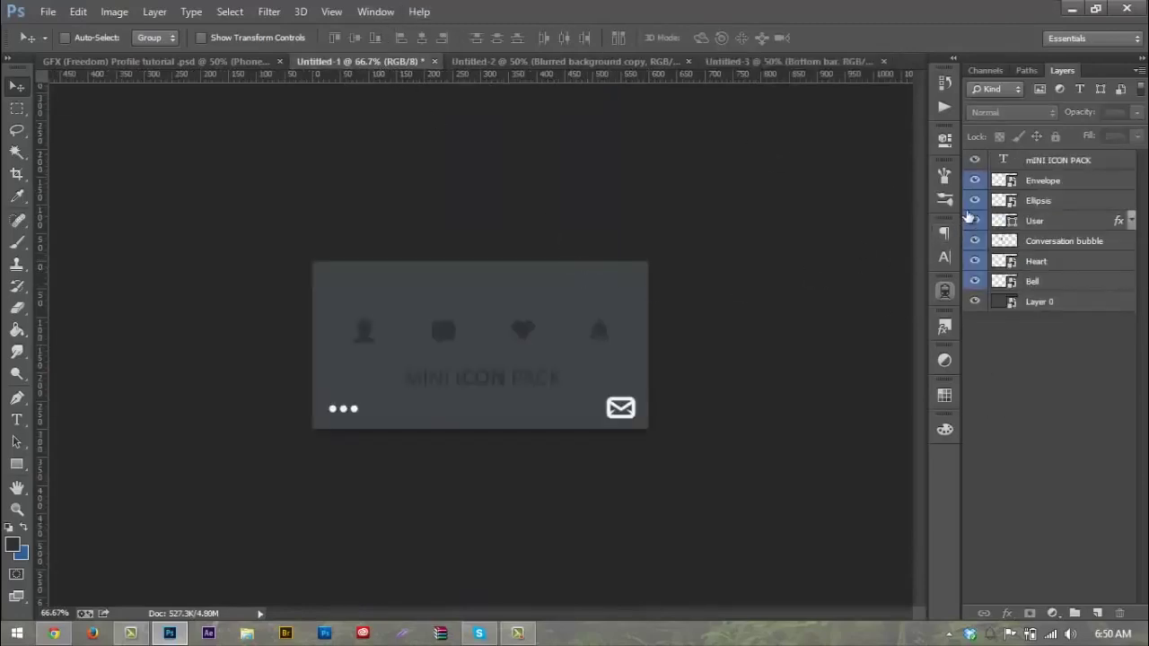
# Step: Move the User, Conversation bubble, Heart and Bell icons together into the bottom bar
pyautogui.click(1040, 221)
pyautogui.keyDown('shift'); pyautogui.click(1046, 281); pyautogui.keyUp('shift')
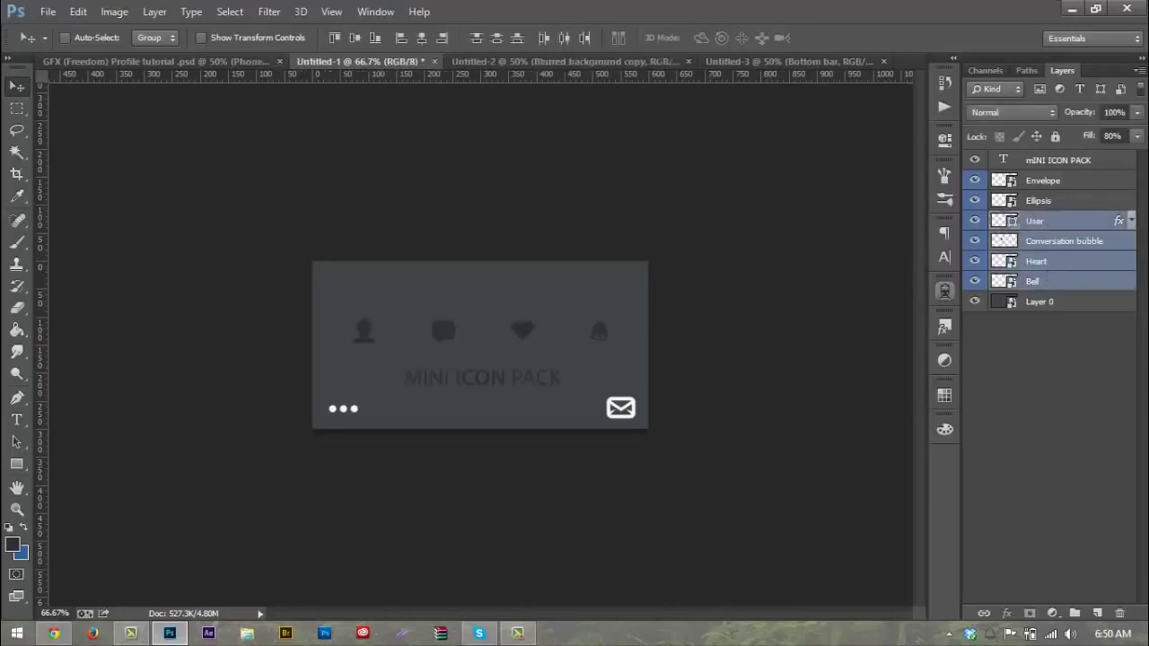
pyautogui.moveTo(522, 331); pyautogui.dragTo(511, 572)
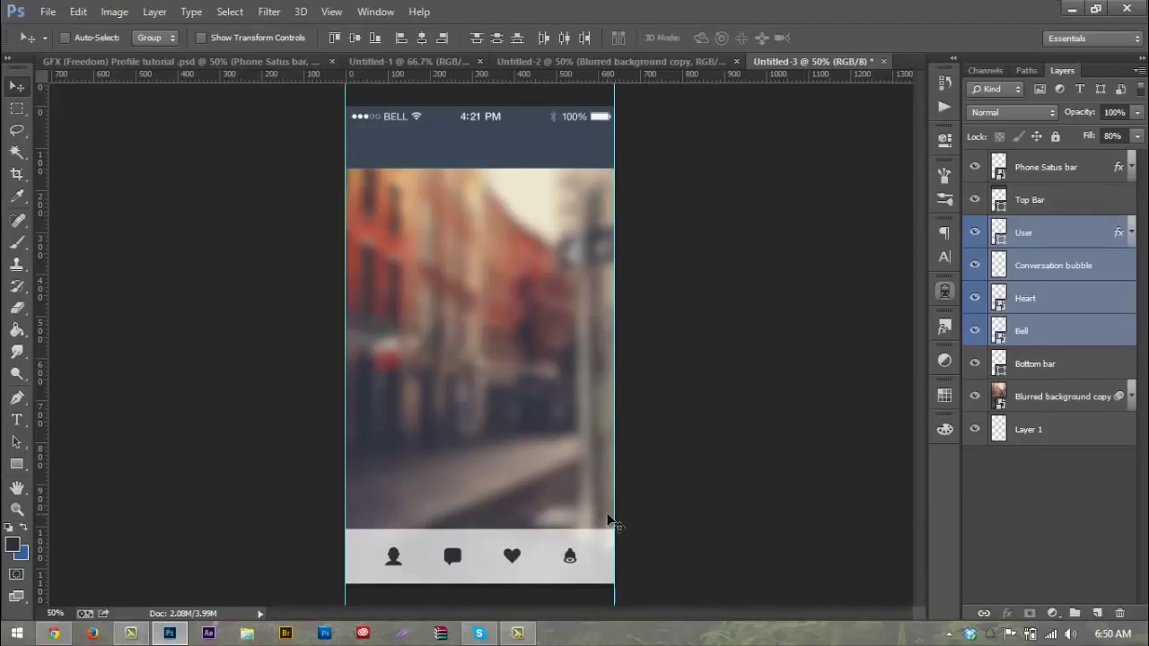
pyautogui.press('Left')
pyautogui.press('Right')
# Step: Even out the icon spacing: User to the left, Bell to the right, Conversation bubble between
pyautogui.click(1035, 227)
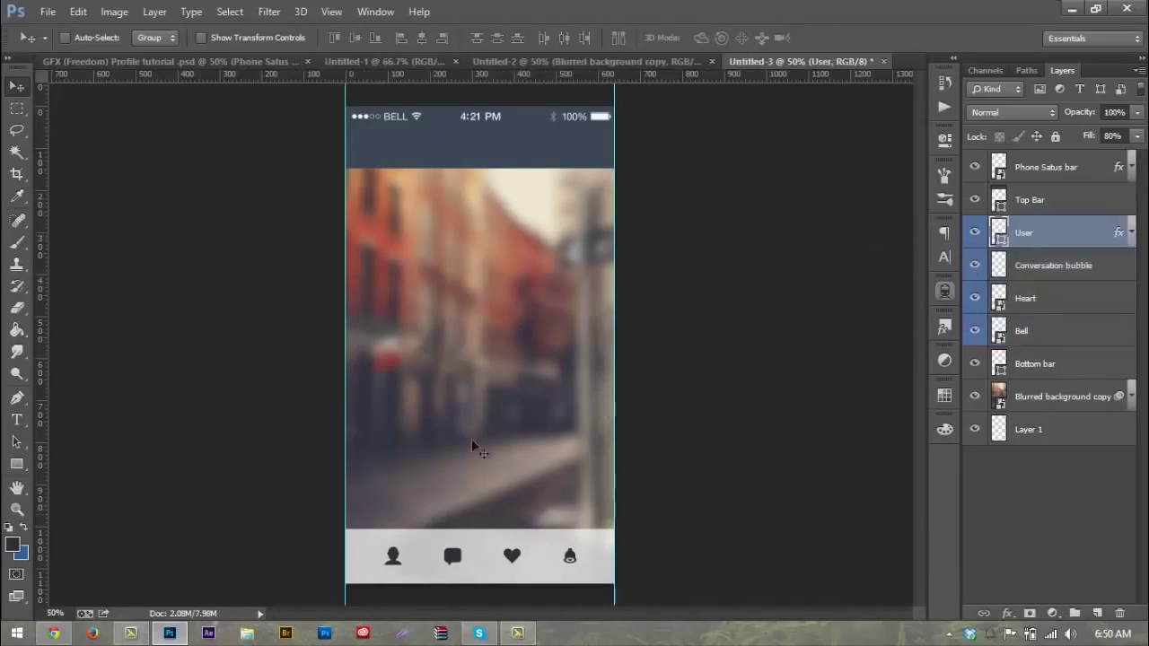
pyautogui.moveTo(429, 569); pyautogui.dragTo(406, 573)
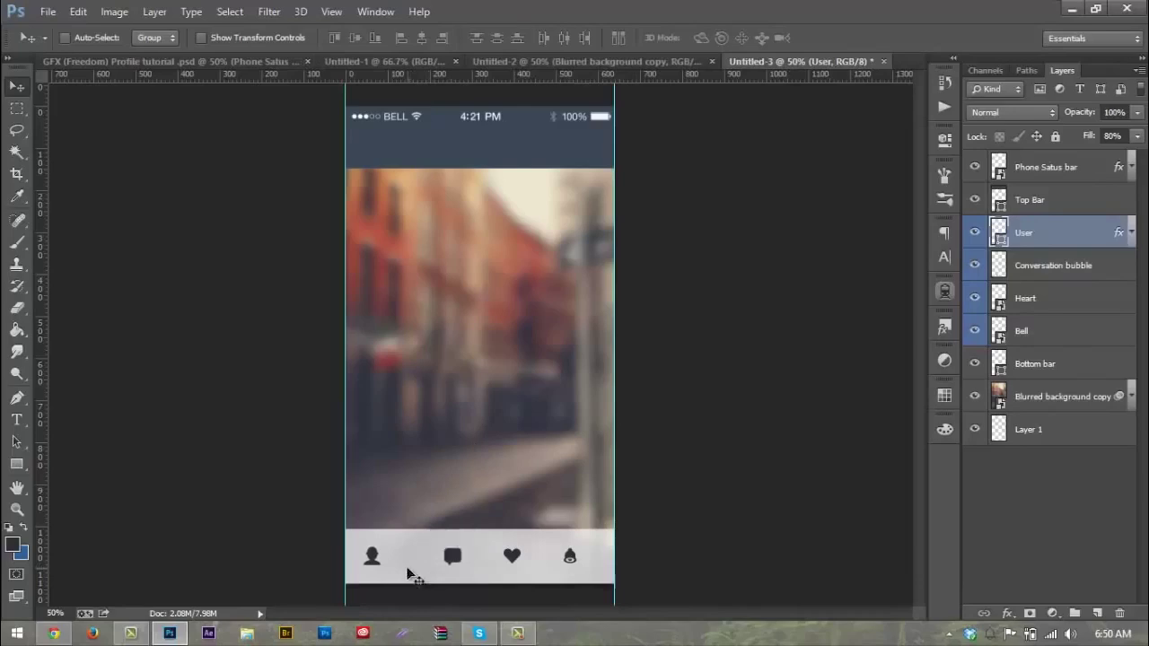
pyautogui.keyDown('shift'); pyautogui.click(1025, 334); pyautogui.keyUp('shift')
pyautogui.moveTo(858, 467); pyautogui.dragTo(877, 469)
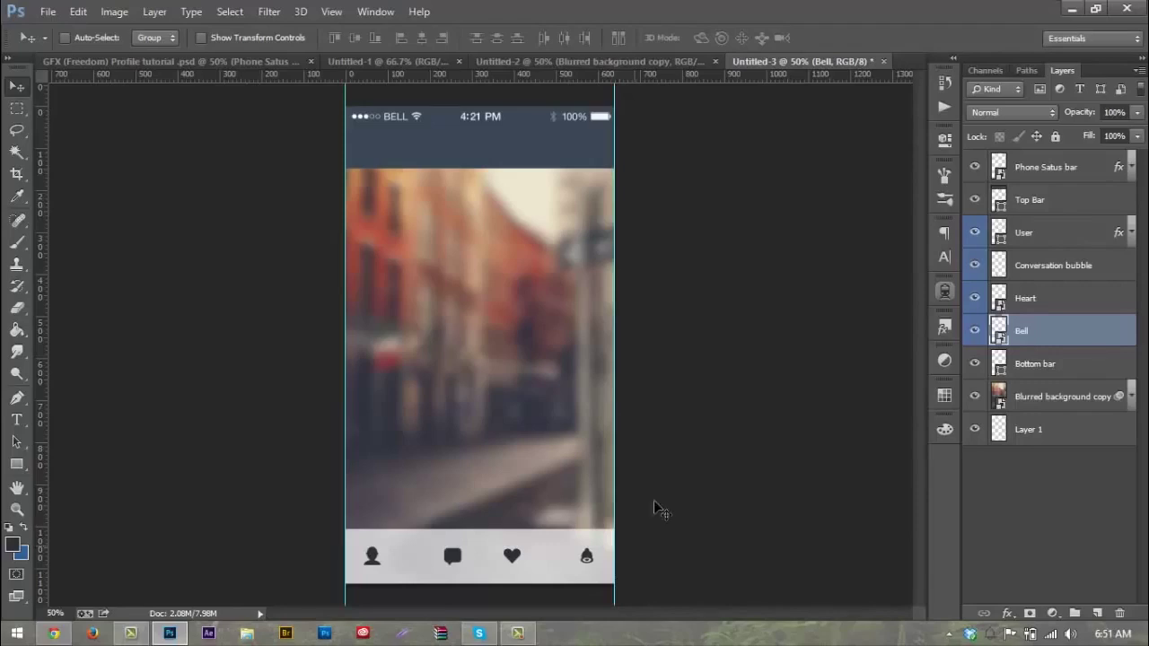
pyautogui.click(1023, 269)
pyautogui.moveTo(453, 564); pyautogui.dragTo(433, 571)
pyautogui.click(1041, 300)
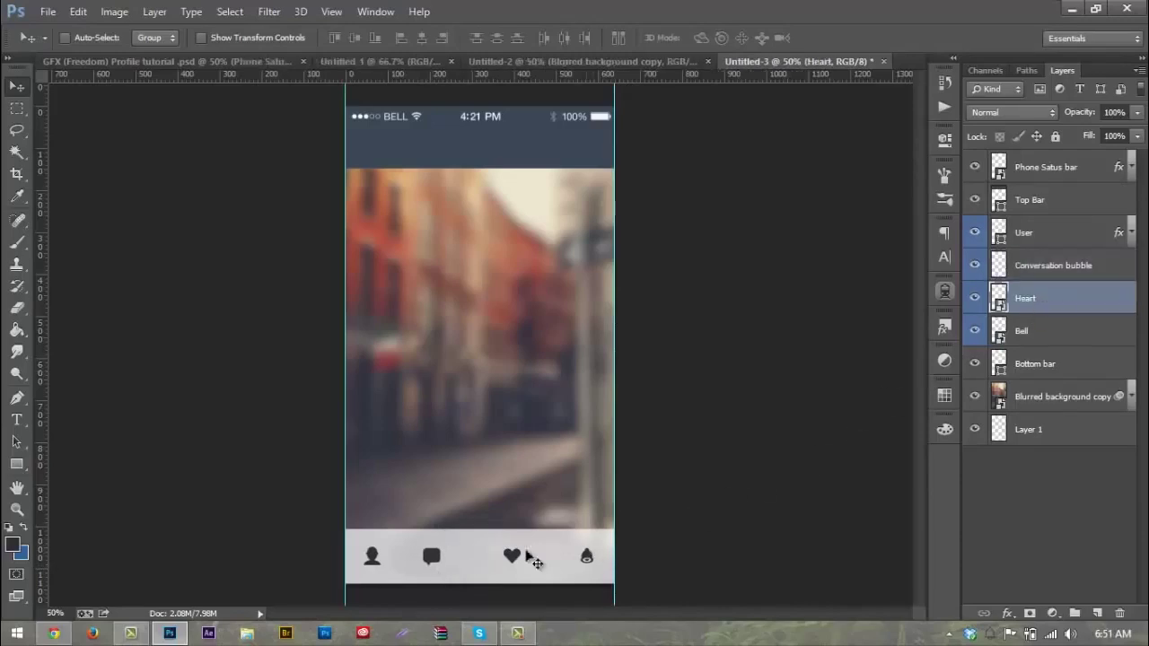
pyautogui.click(1041, 267)
pyautogui.moveTo(702, 523); pyautogui.dragTo(710, 522)
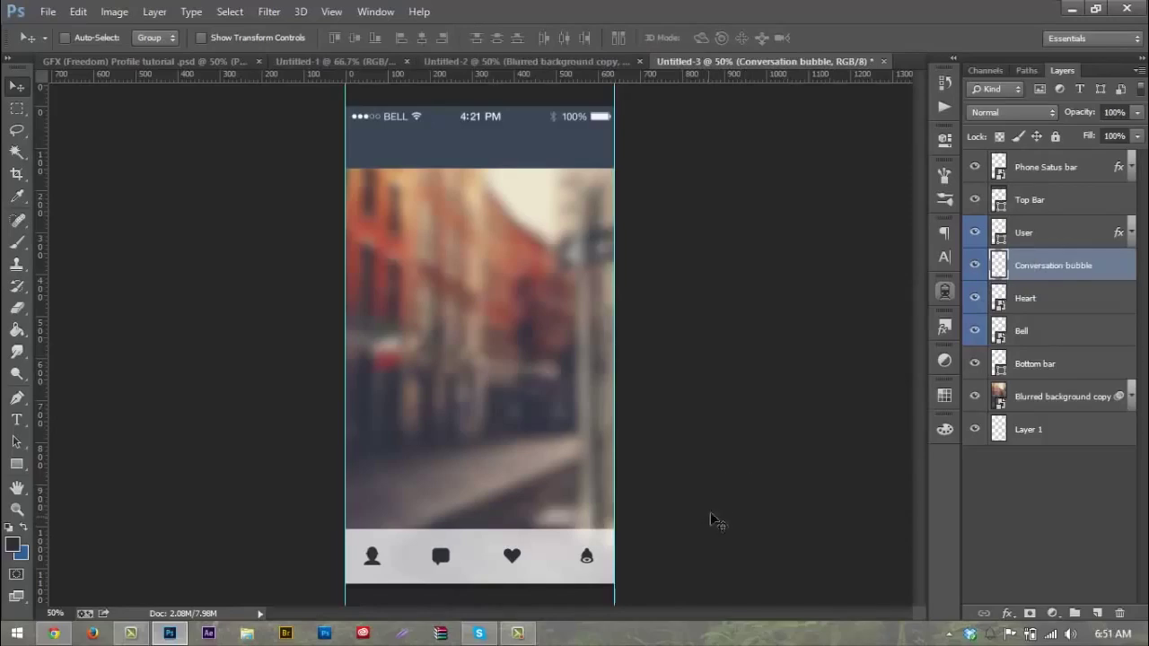
pyautogui.click(1054, 297)
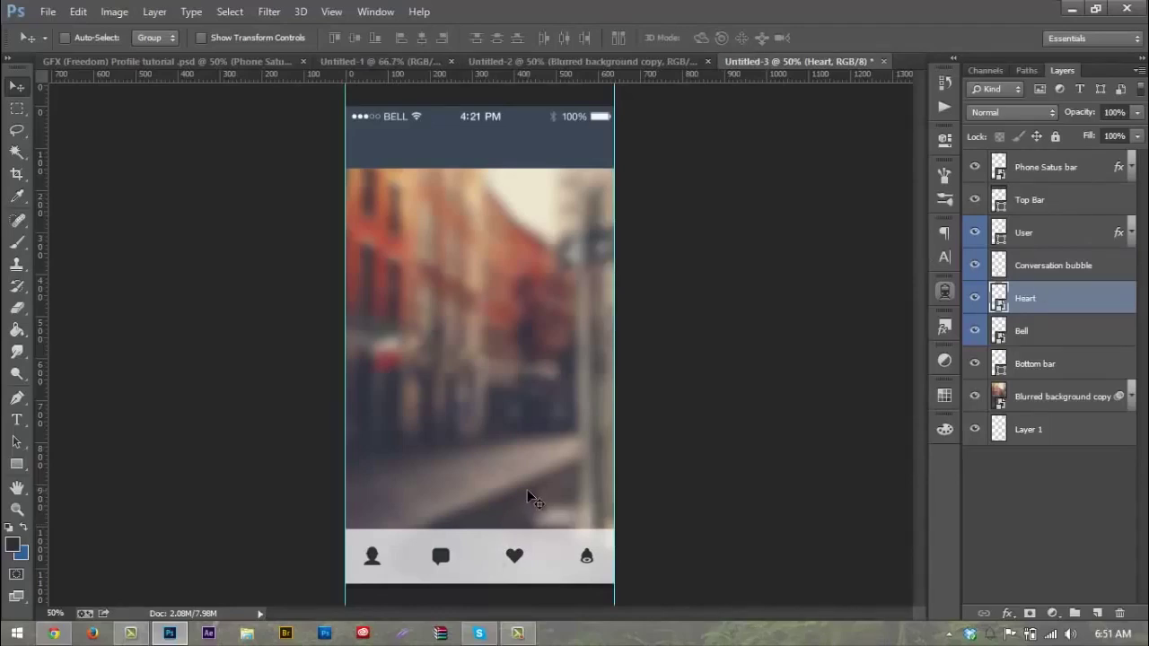
# Step: Create a new layer group above the icon layers and name it Icons
pyautogui.hotkey('ctrl', '+')
pyautogui.hotkey('ctrl', '+')
pyautogui.scroll(-2, 538, 482)
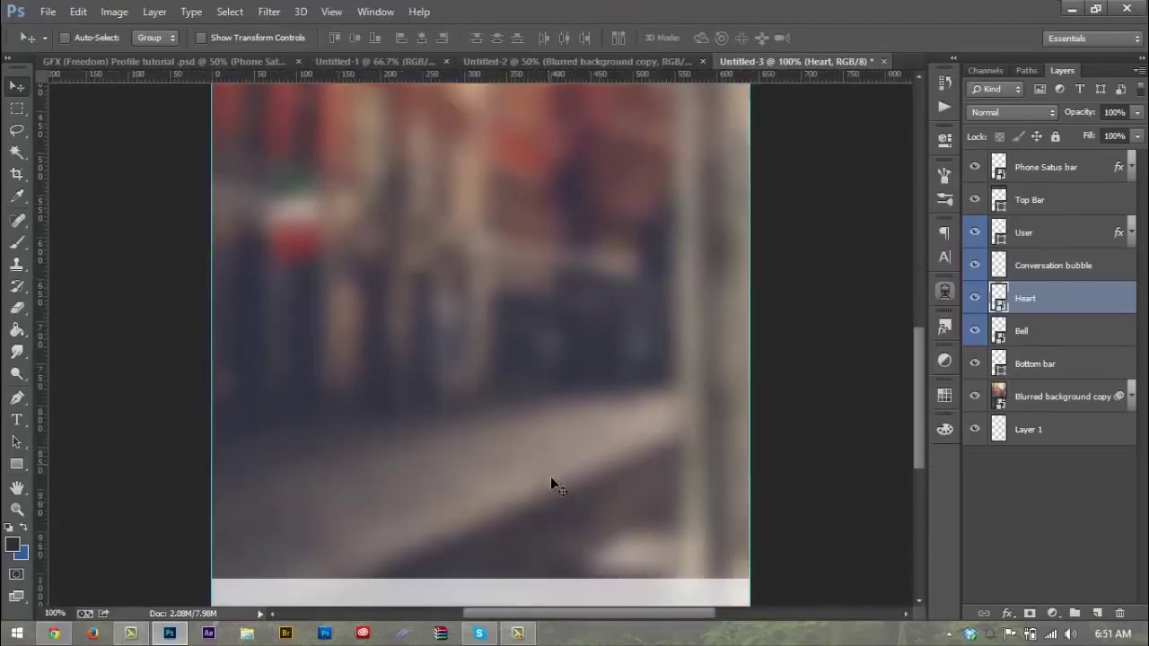
pyautogui.scroll(-3, 550, 485)
pyautogui.click(1074, 613)
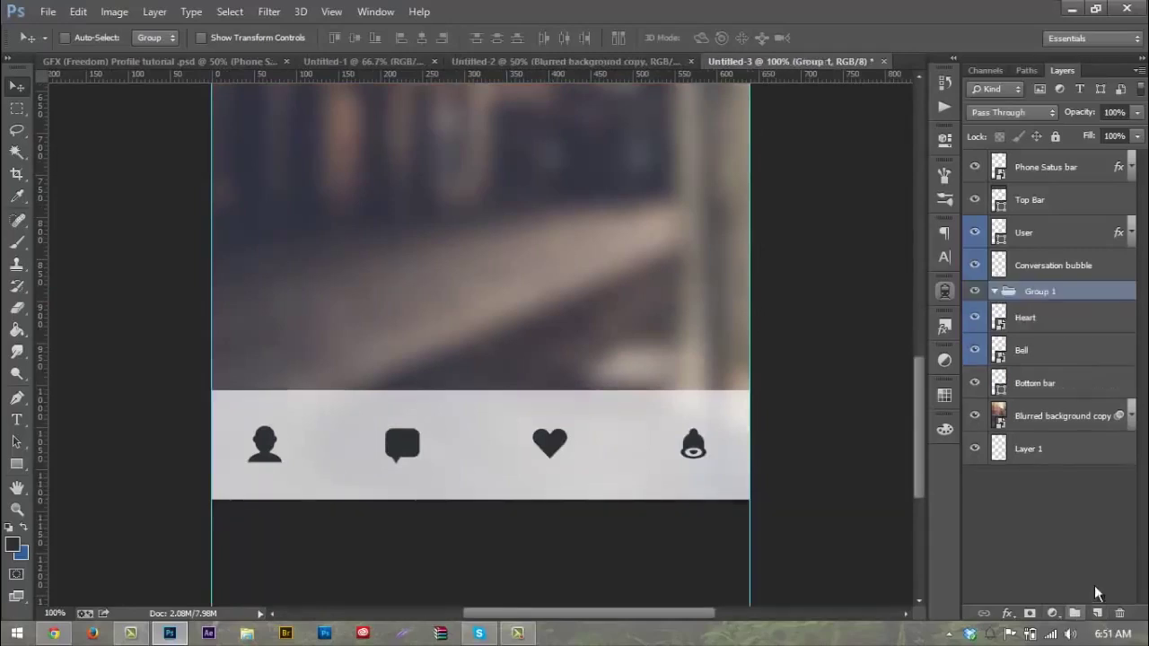
pyautogui.moveTo(1037, 292); pyautogui.dragTo(1036, 226)
pyautogui.doubleClick(1037, 226)
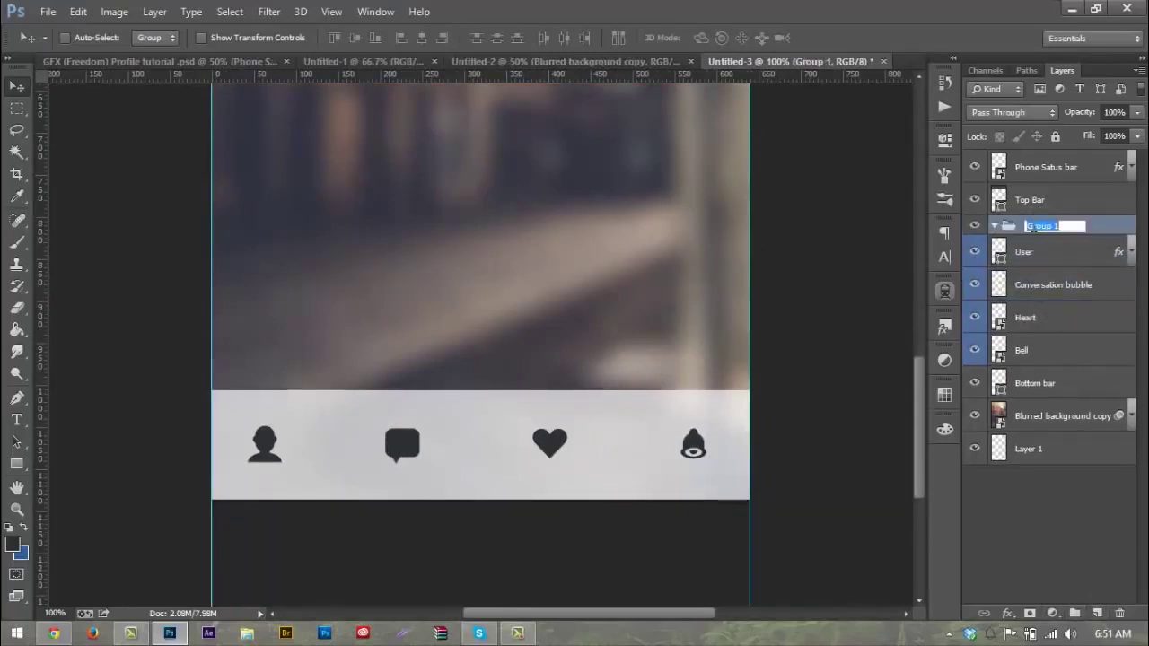
pyautogui.write('S')
pyautogui.write('cons')
pyautogui.press('Return')
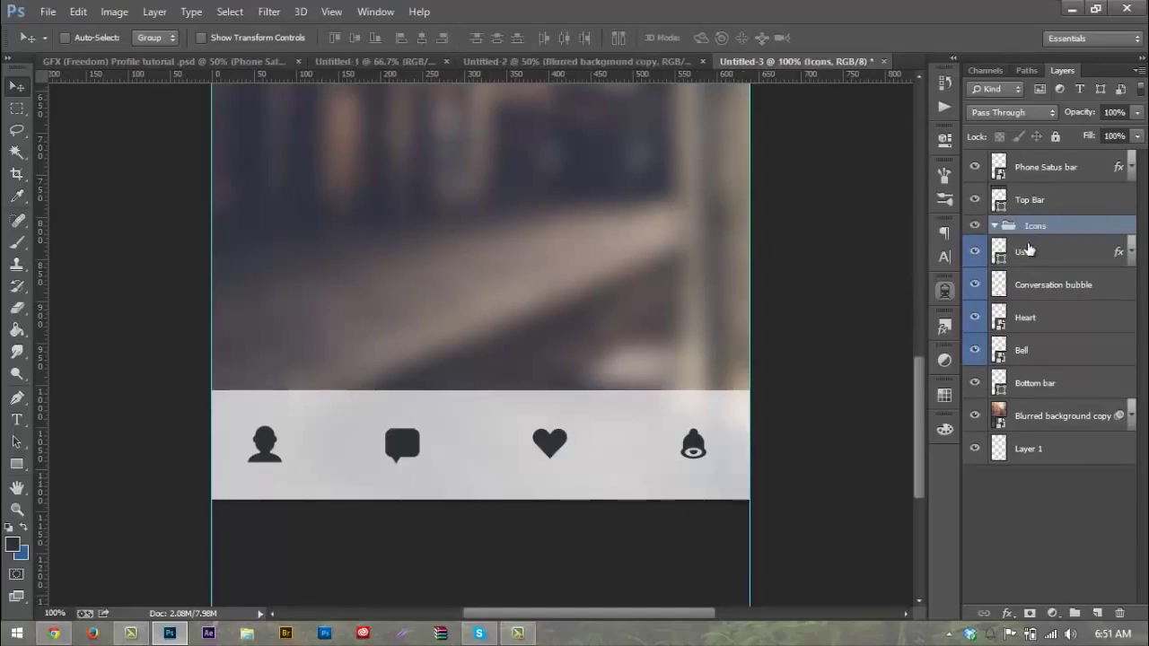
# Step: Move the User, Conversation bubble, Heart and Bell layers into Icons and collapse it
pyautogui.click(1022, 253)
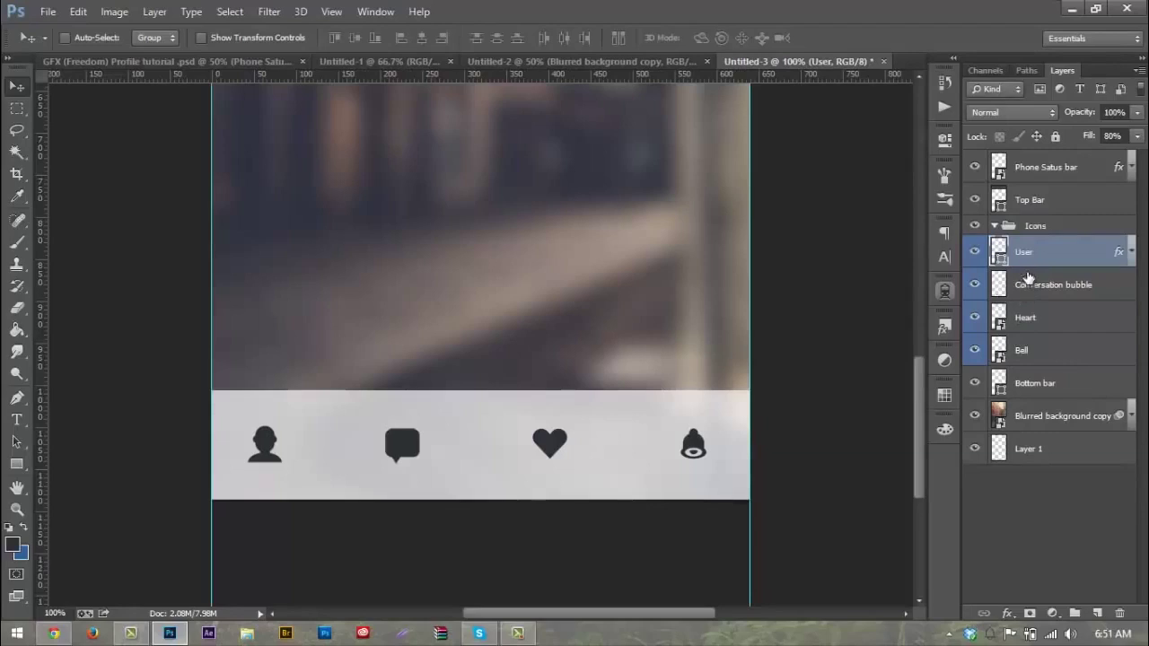
pyautogui.keyDown('shift'); pyautogui.click(1031, 350); pyautogui.keyUp('shift')
pyautogui.moveTo(1026, 252); pyautogui.dragTo(1024, 230)
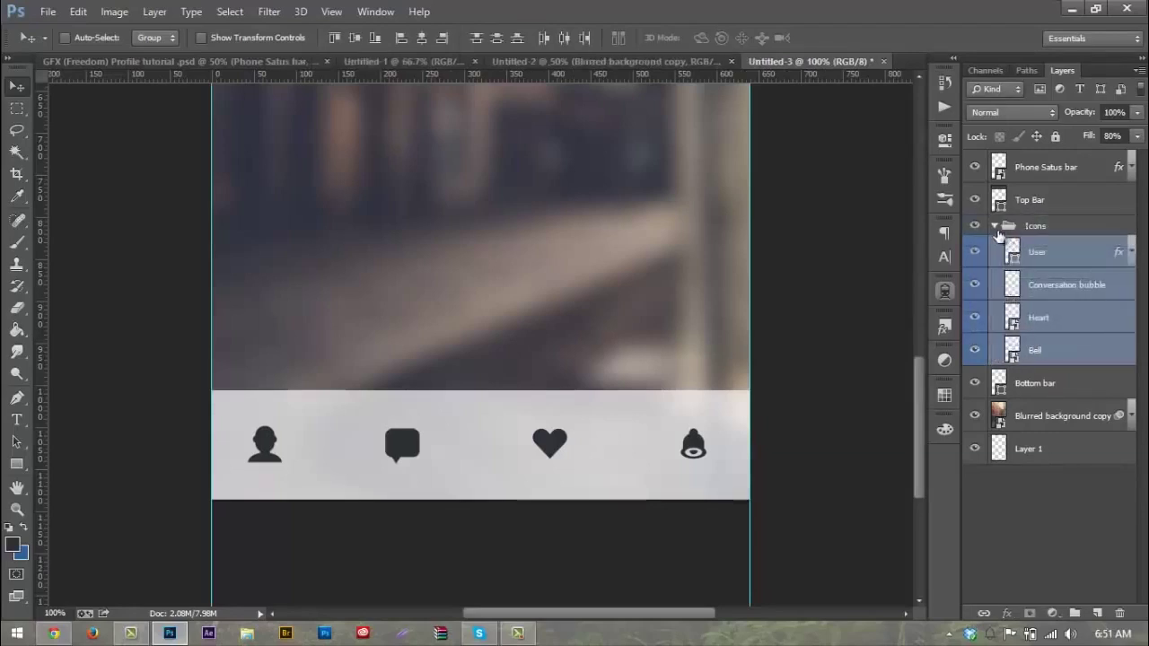
pyautogui.click(994, 225)
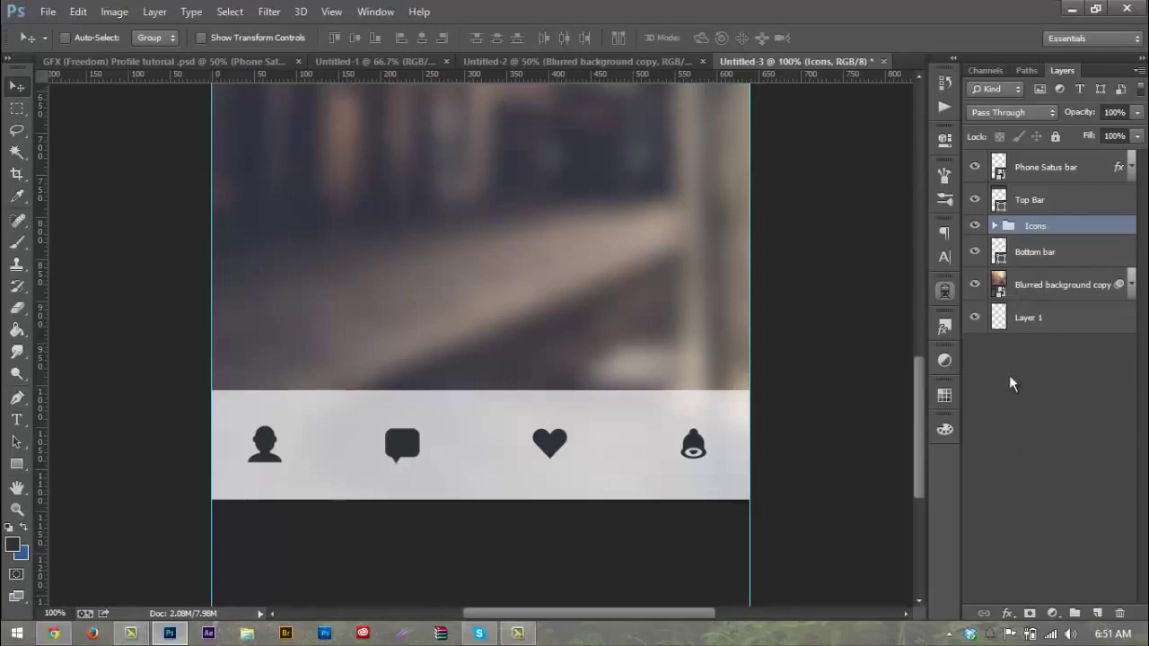
pyautogui.scroll(5, 763, 305)
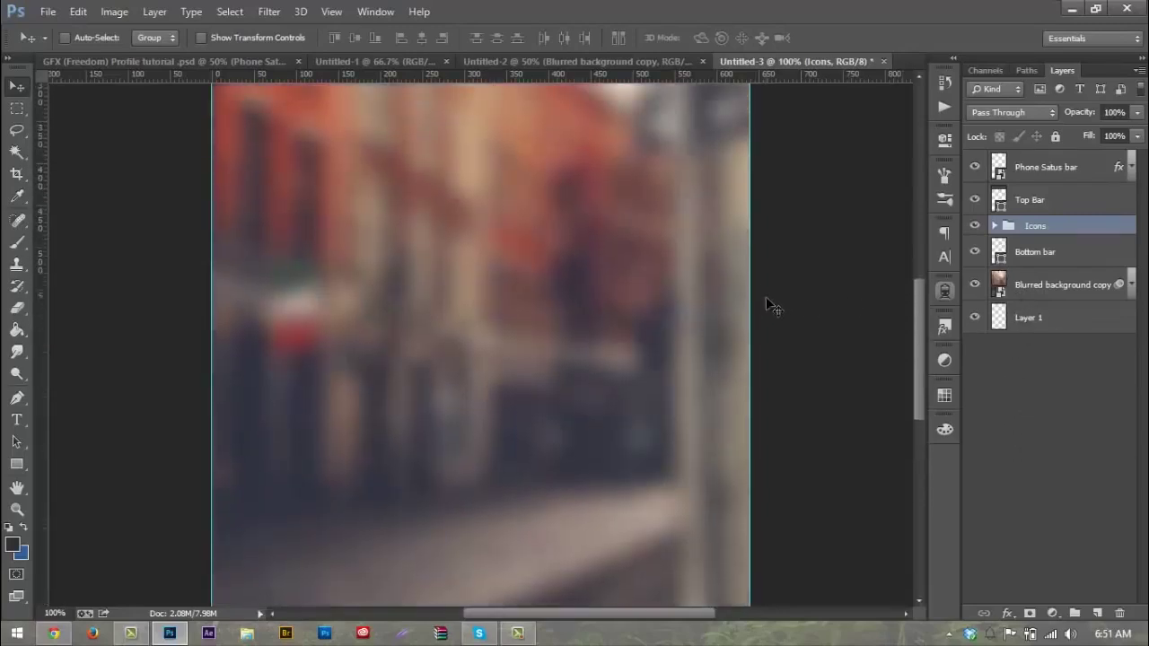
pyautogui.hotkey('ctrl', '-')
pyautogui.hotkey('ctrl', '-')
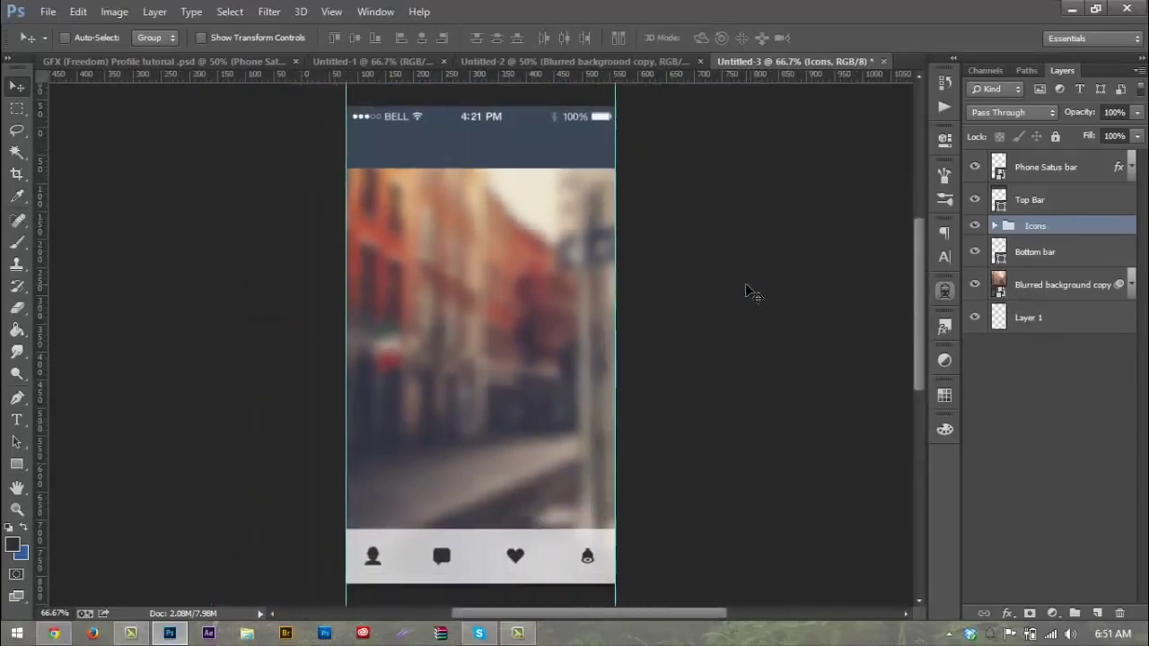
pyautogui.hotkey('ctrl', '+')
pyautogui.hotkey('ctrl', '+')
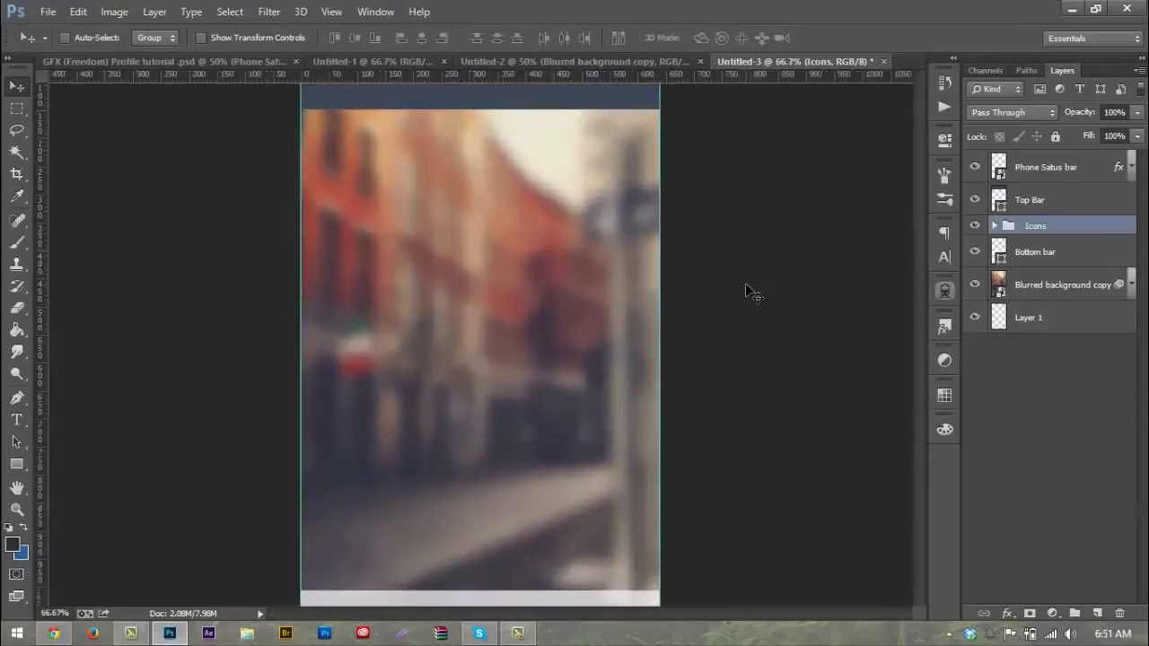
pyautogui.scroll(-5, 736, 282)
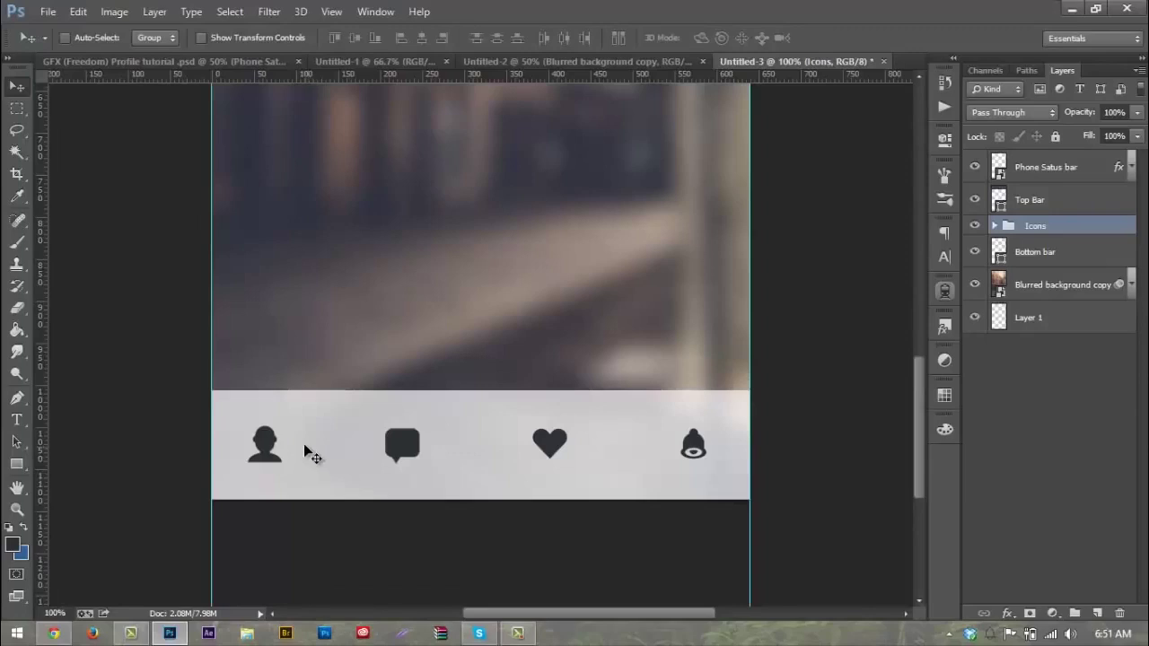
# Step: Add a '48' text label in Open Sans beside the user icon
pyautogui.press('t')
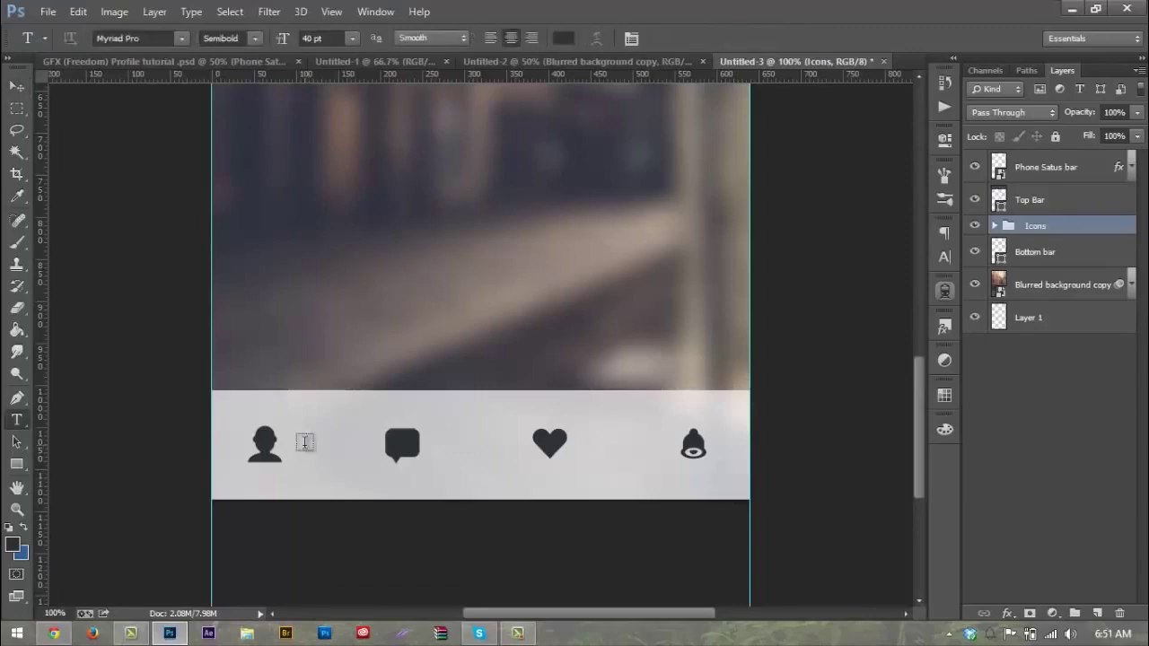
pyautogui.click(305, 442)
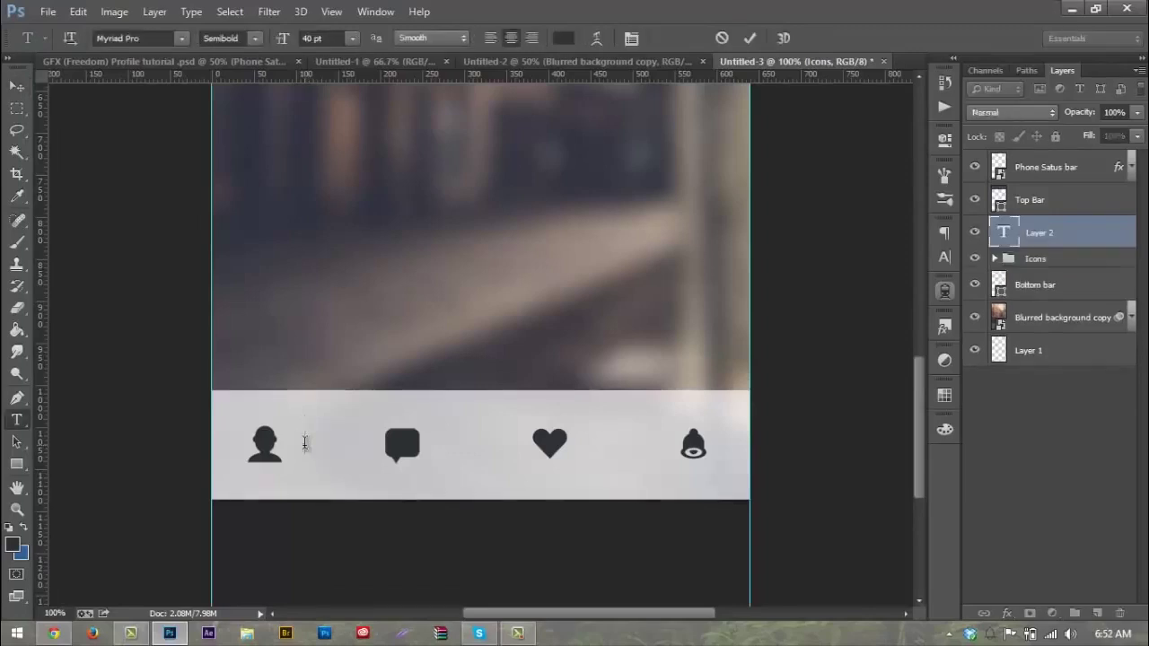
pyautogui.click(329, 36)
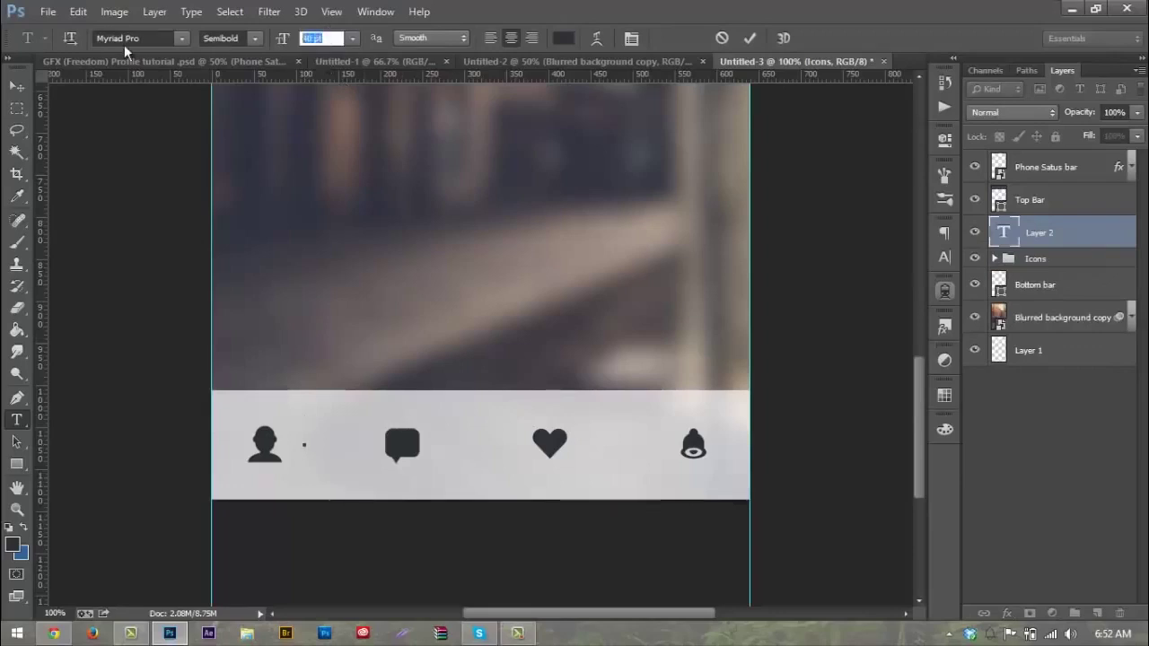
pyautogui.write('24')
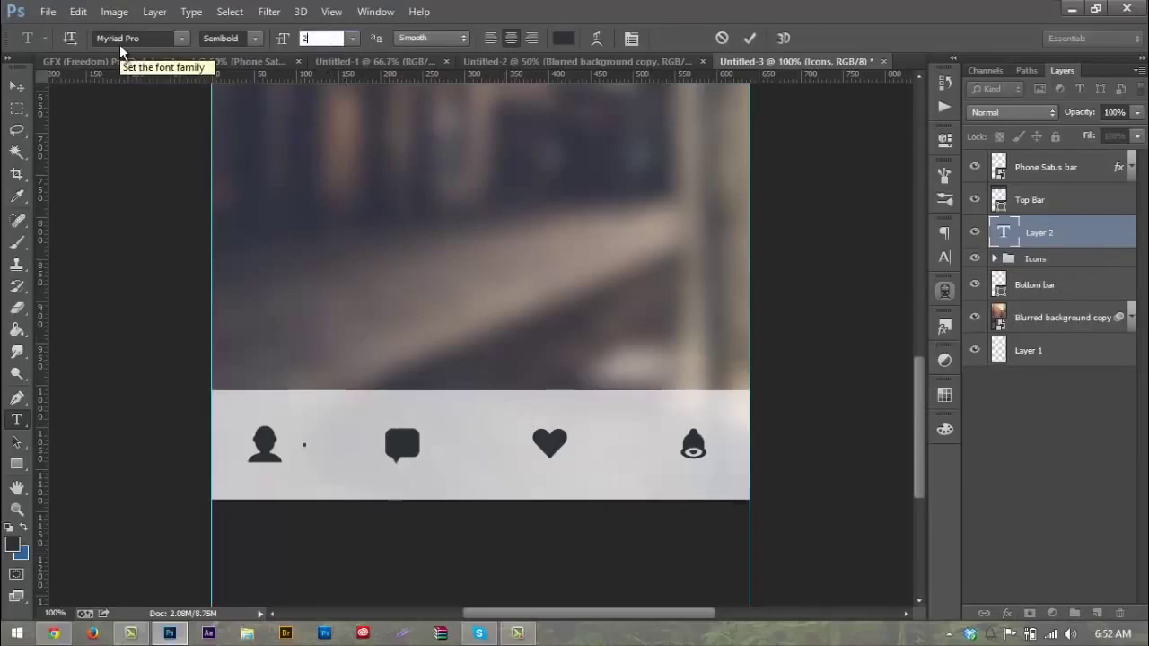
pyautogui.click(145, 37)
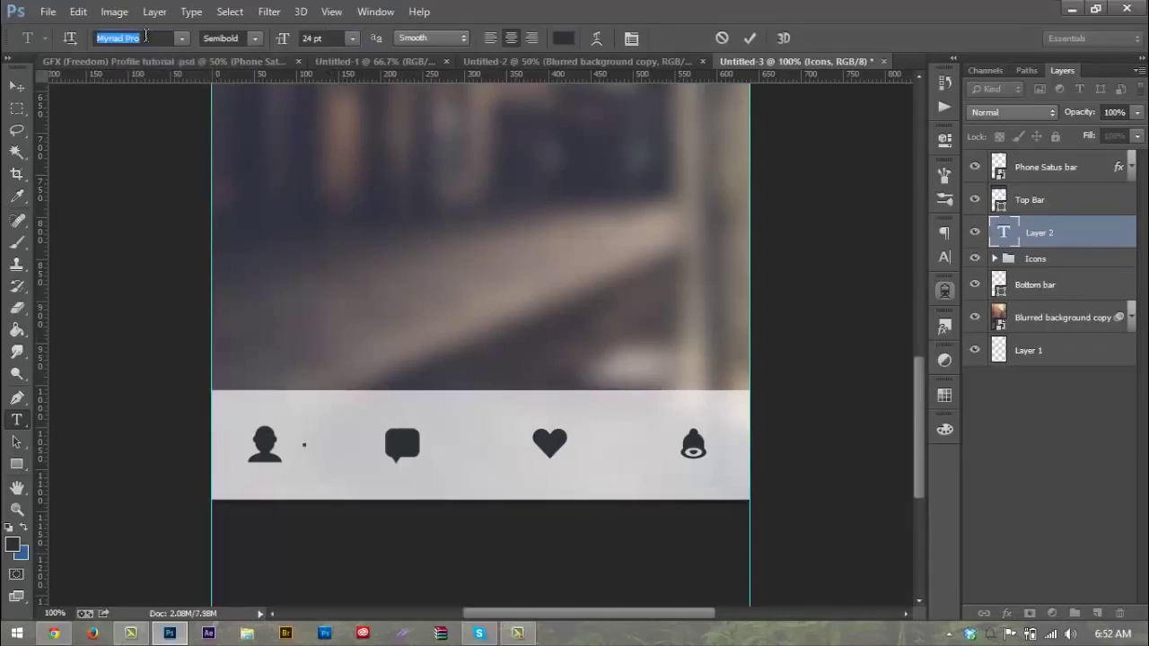
pyautogui.write('open Sans')
pyautogui.press('Return')
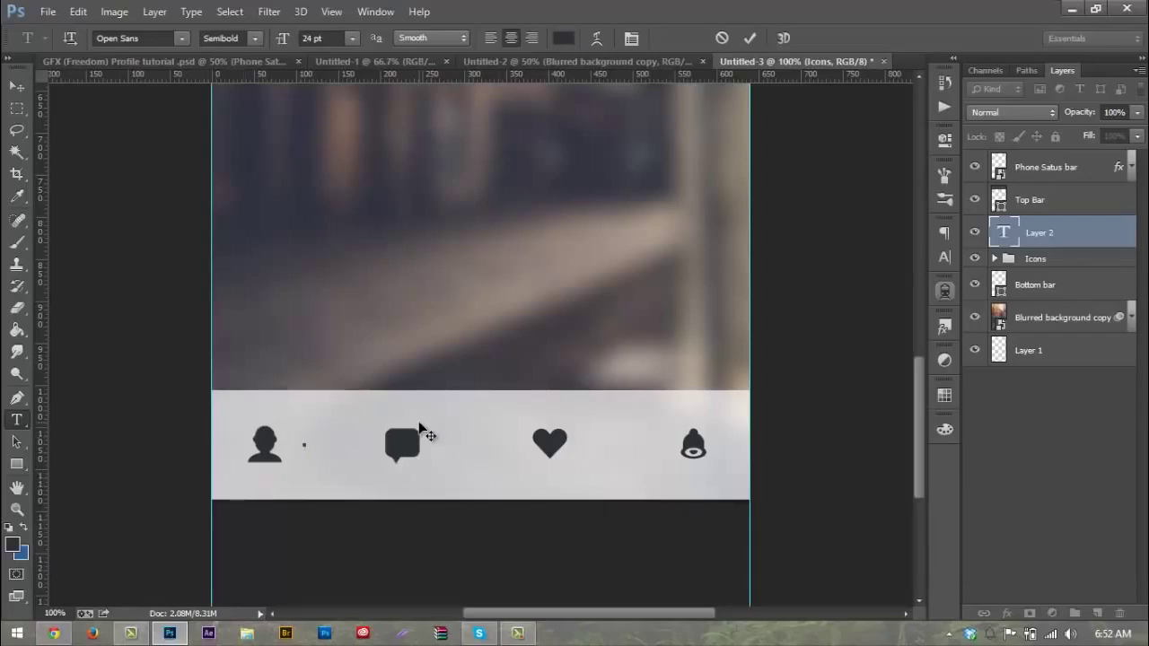
pyautogui.write('48')
pyautogui.click(17, 86)
# Step: Resize the 48 label to 28 pt and move it up beside the user icon
pyautogui.press('t')
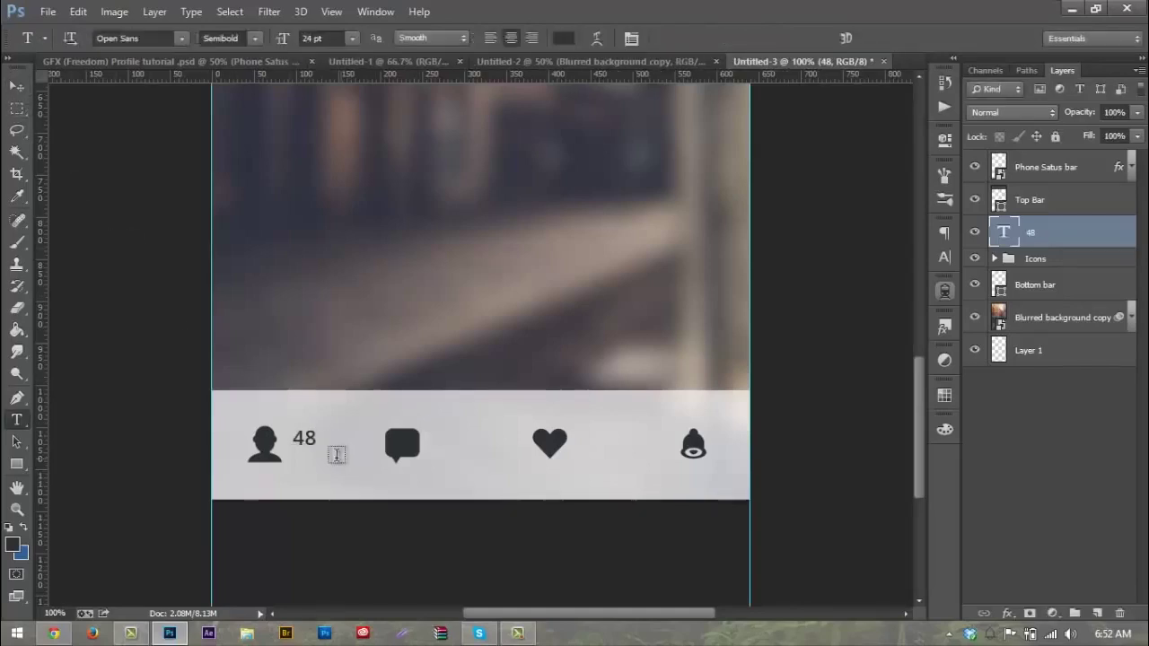
pyautogui.doubleClick(305, 437)
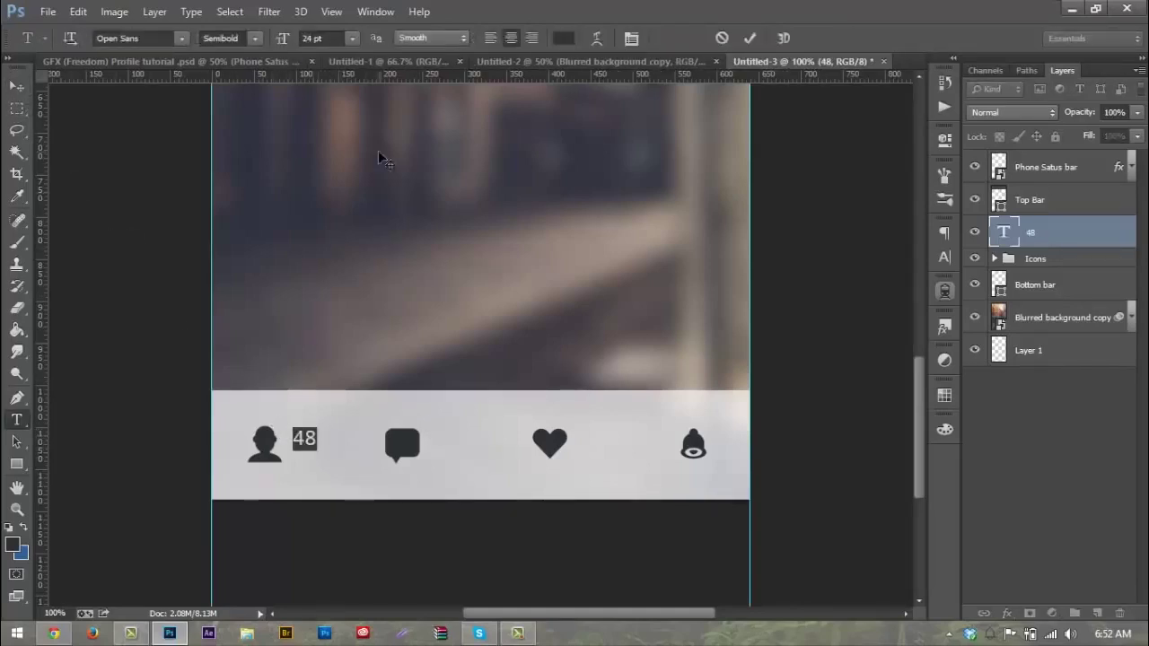
pyautogui.click(325, 38)
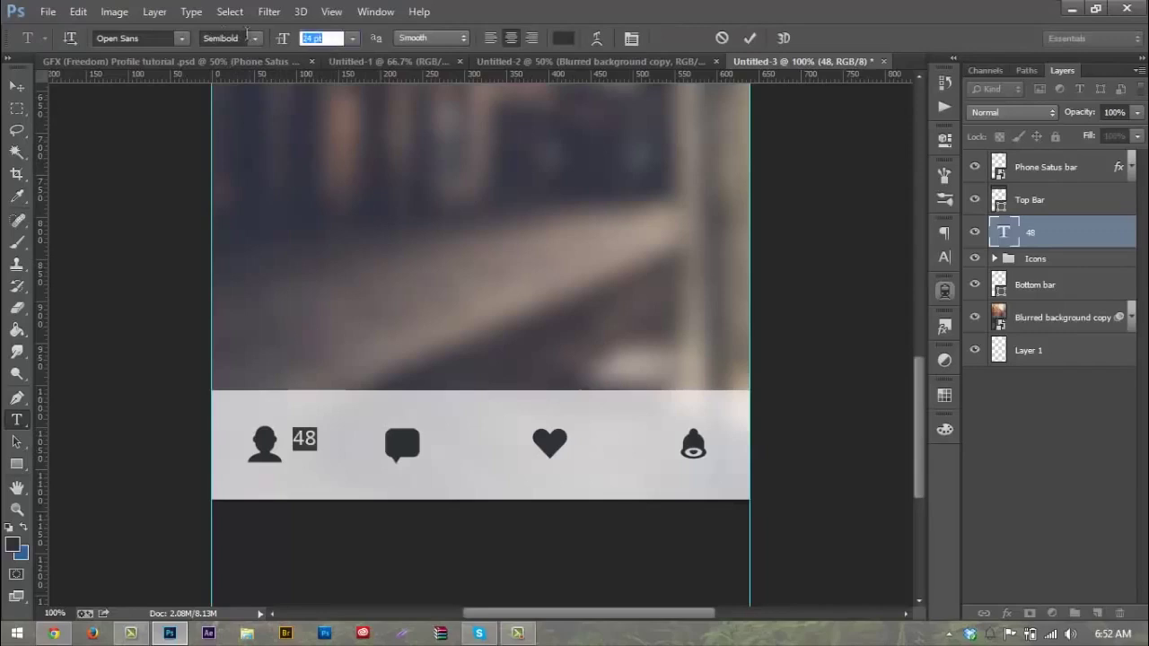
pyautogui.write('28')
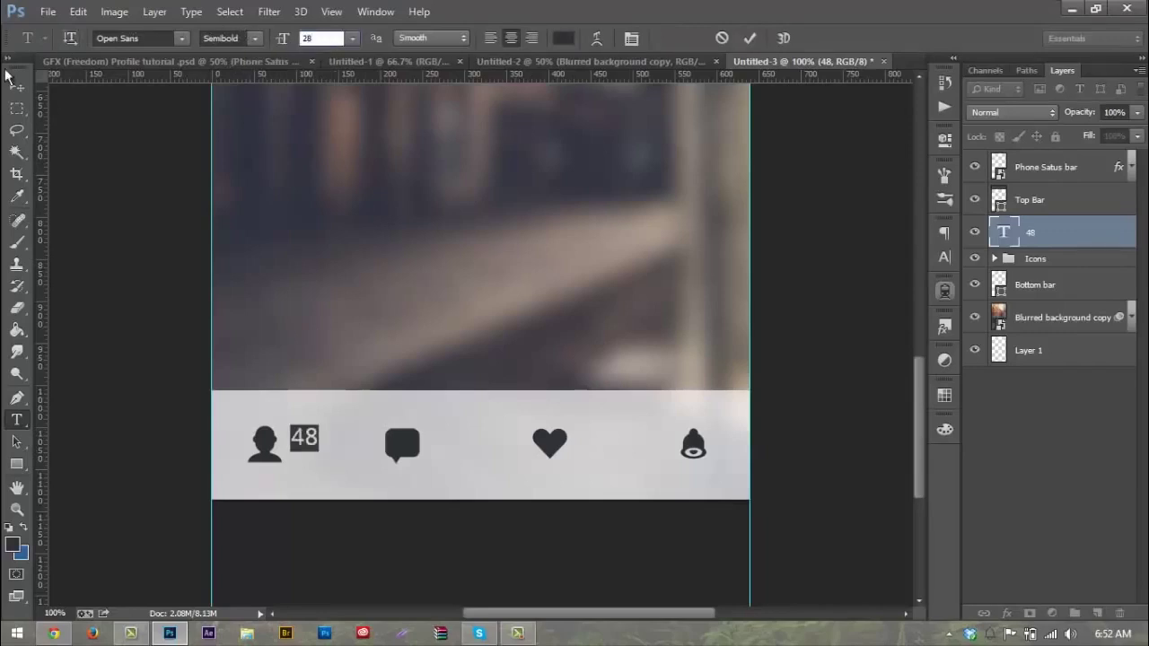
pyautogui.click(13, 86)
pyautogui.moveTo(275, 382); pyautogui.dragTo(275, 376)
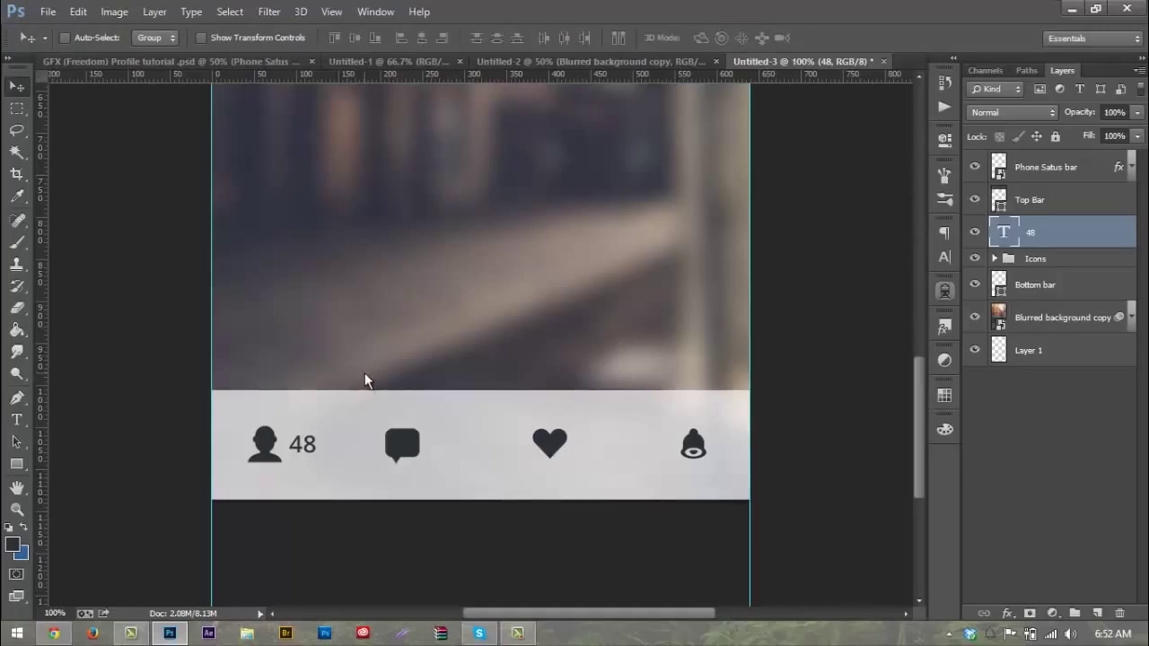
# Step: Nudge the 48 label, duplicate it, and name the two layers #1 and #2
pyautogui.press('Right')
pyautogui.press('Down')
pyautogui.hotkey('alt', 'Right')
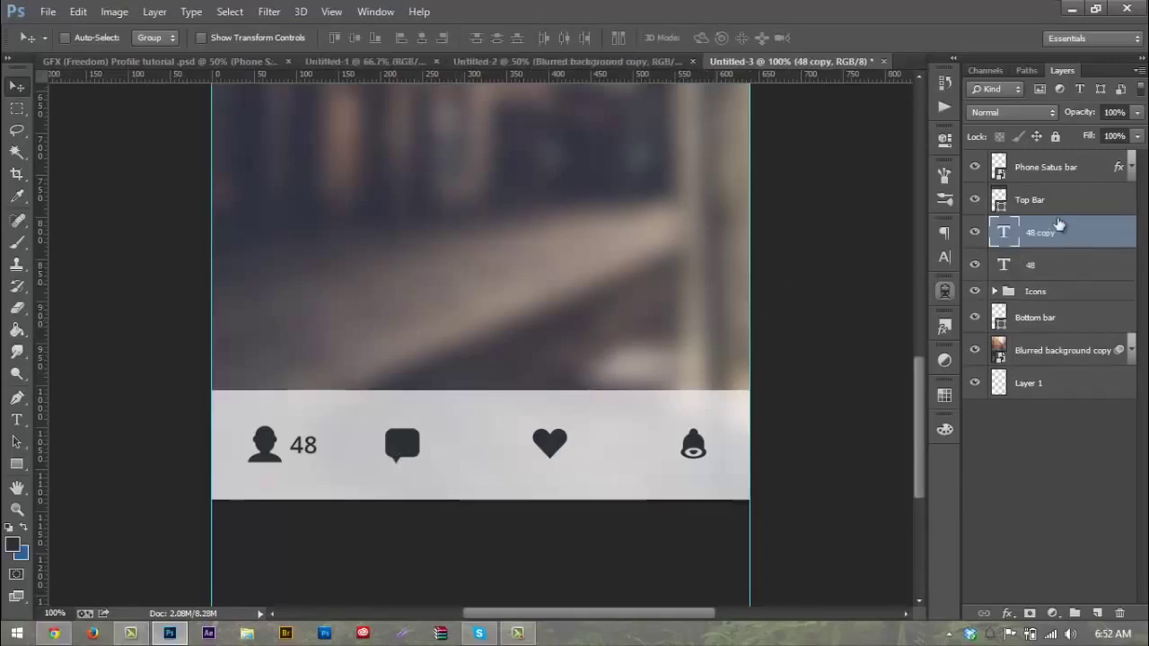
pyautogui.doubleClick(1030, 264)
pyautogui.write('#1')
pyautogui.press('Return')
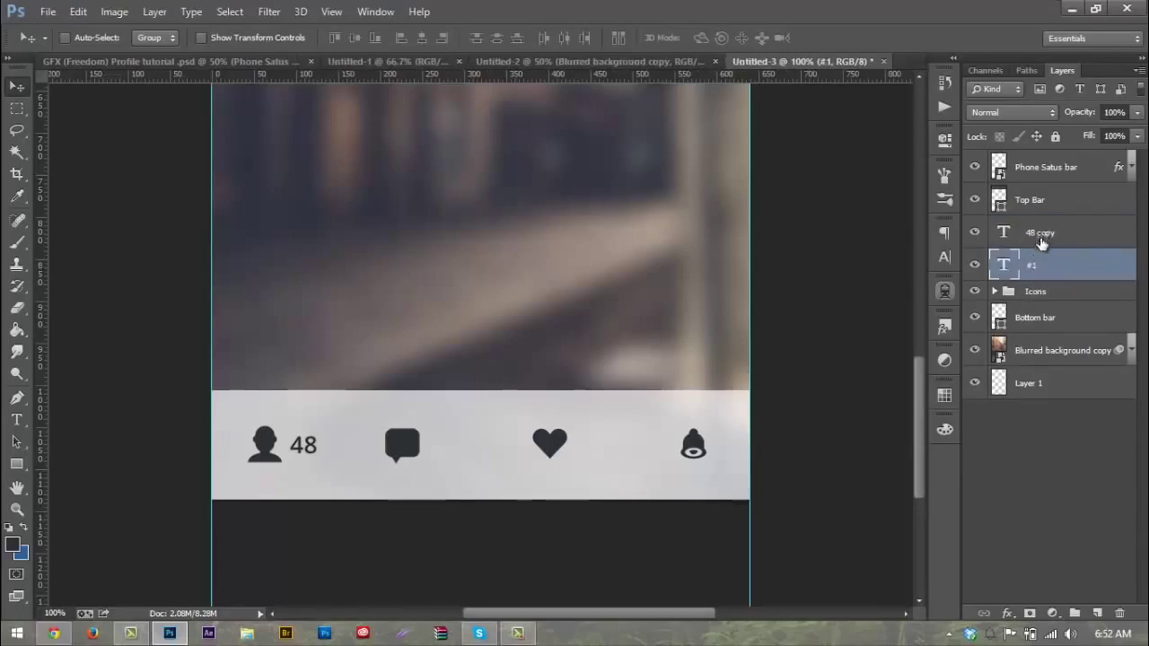
pyautogui.doubleClick(1041, 233)
pyautogui.write('#2')
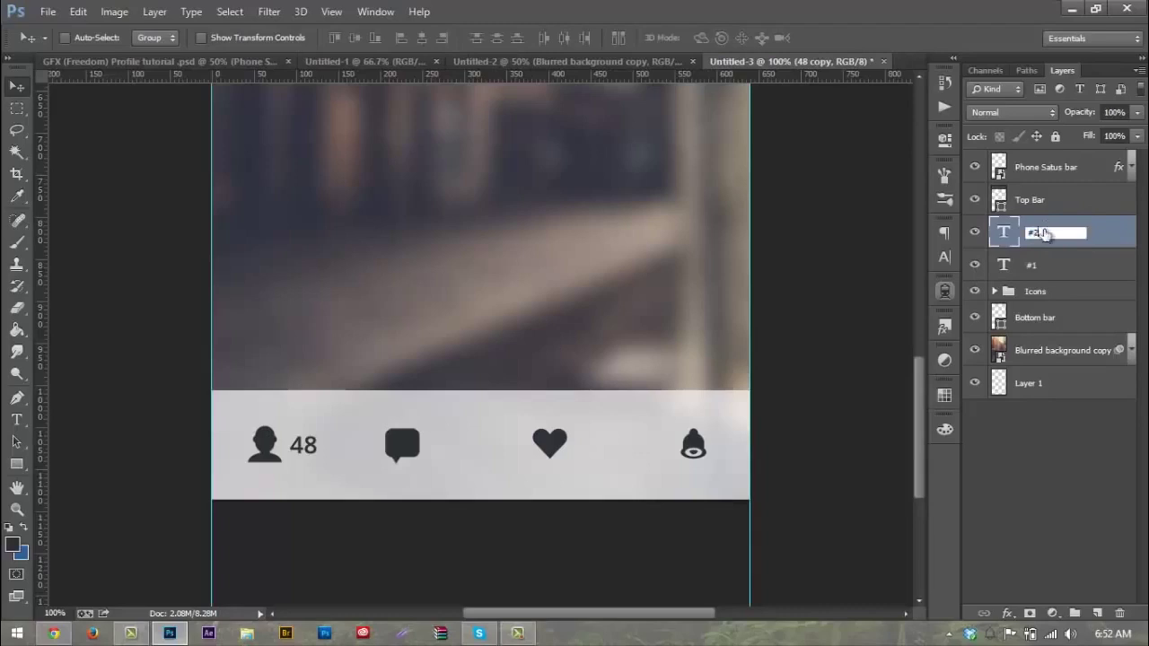
pyautogui.press('Return')
# Step: Move the #2 copy beside the conversation bubble and change its text to 12
pyautogui.moveTo(330, 449); pyautogui.dragTo(481, 454)
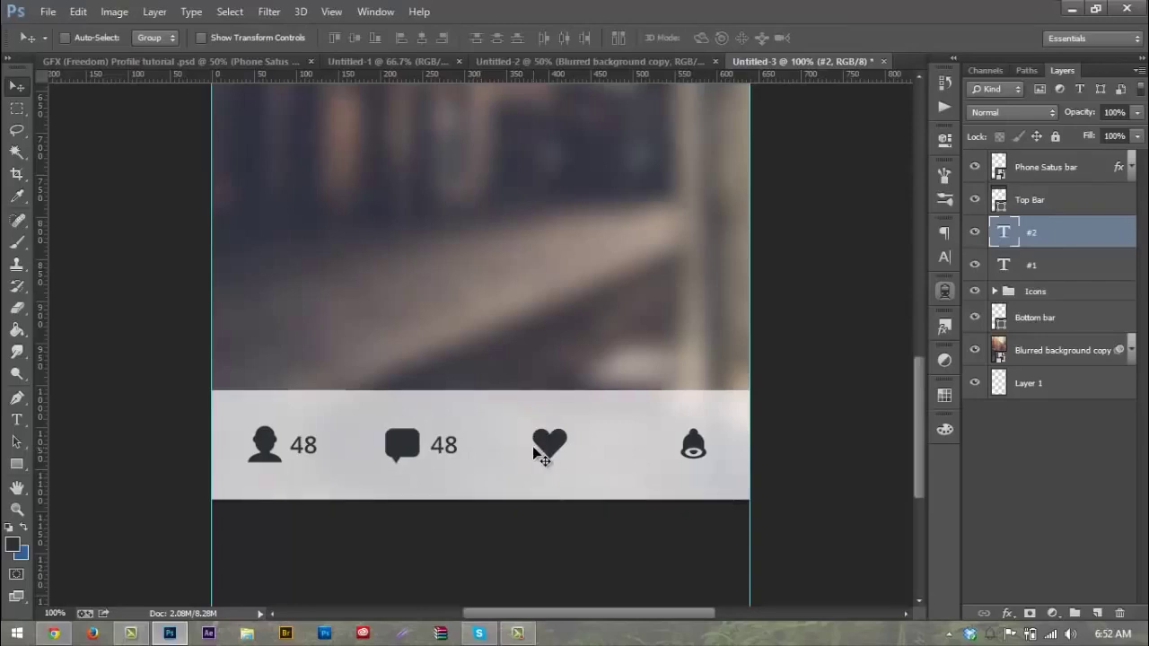
pyautogui.press('t')
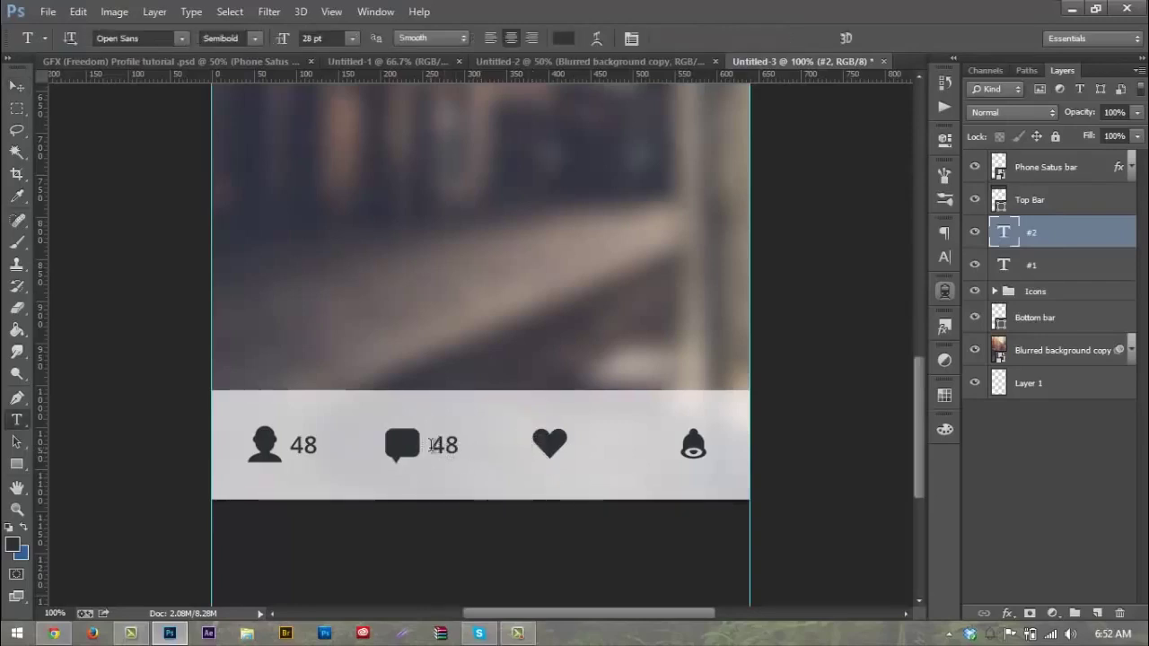
pyautogui.doubleClick(451, 443)
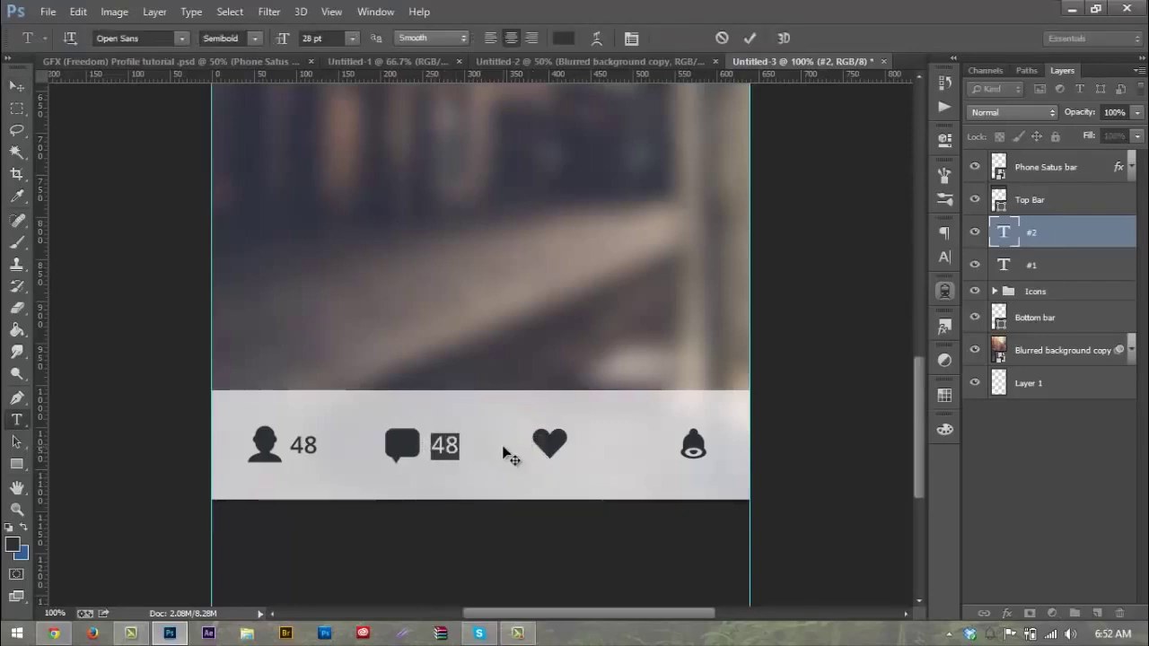
pyautogui.write('12')
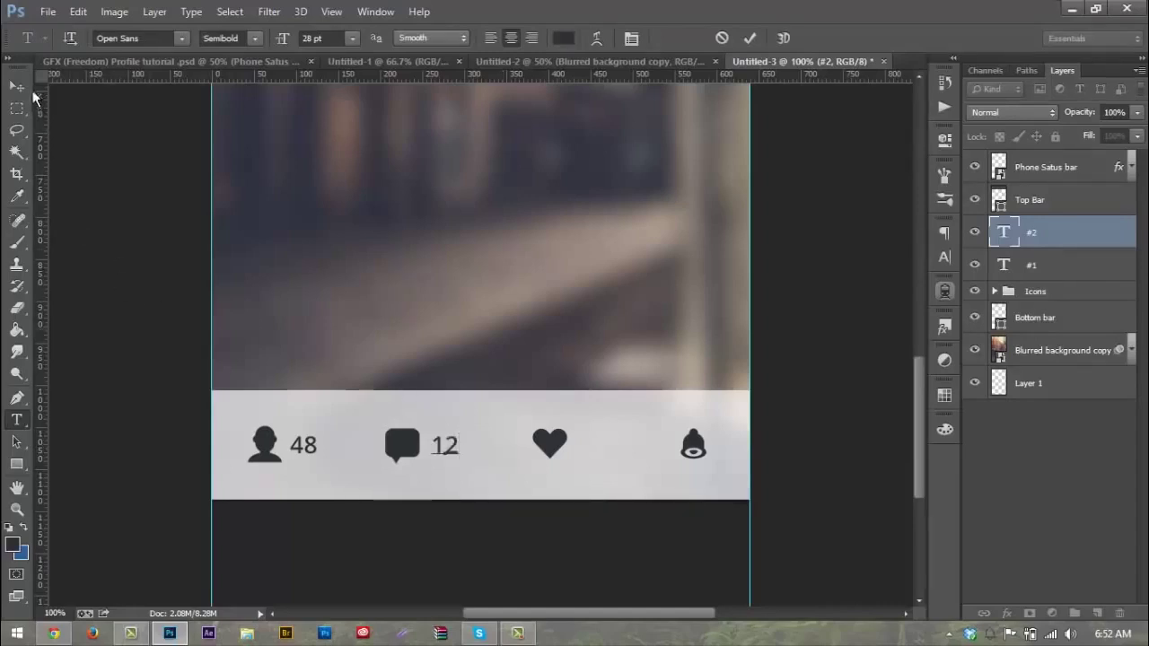
pyautogui.click(17, 86)
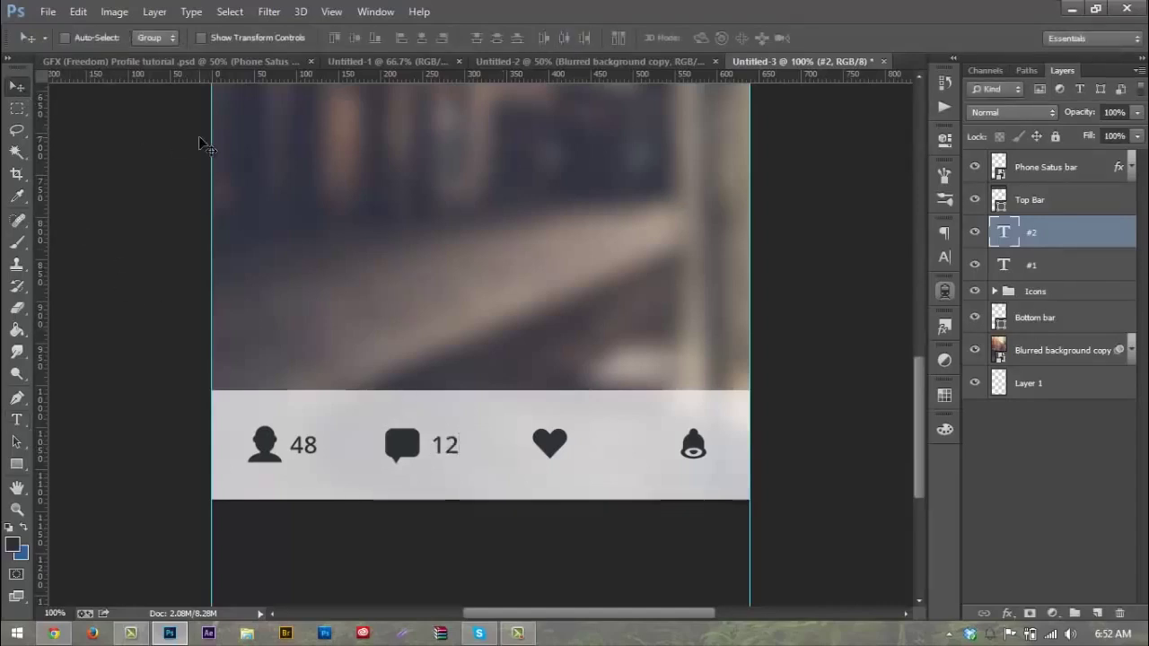
# Step: Duplicate the 12 label layer and rename the copy #3
pyautogui.hotkey('ctrl', 'j')
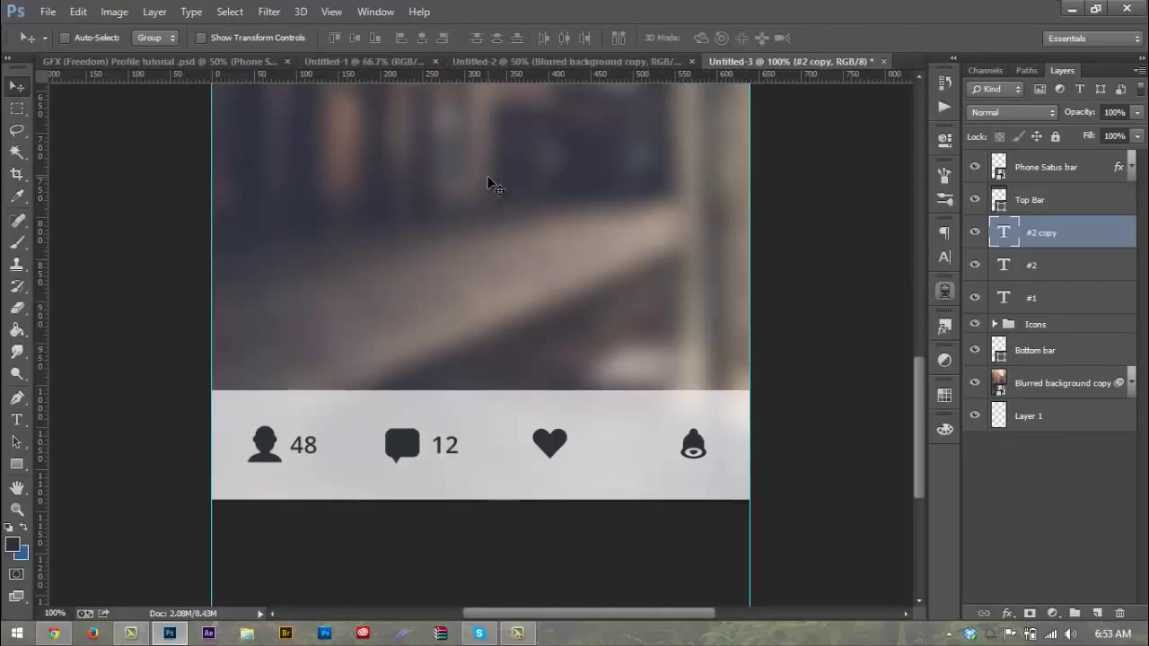
pyautogui.doubleClick(1046, 233)
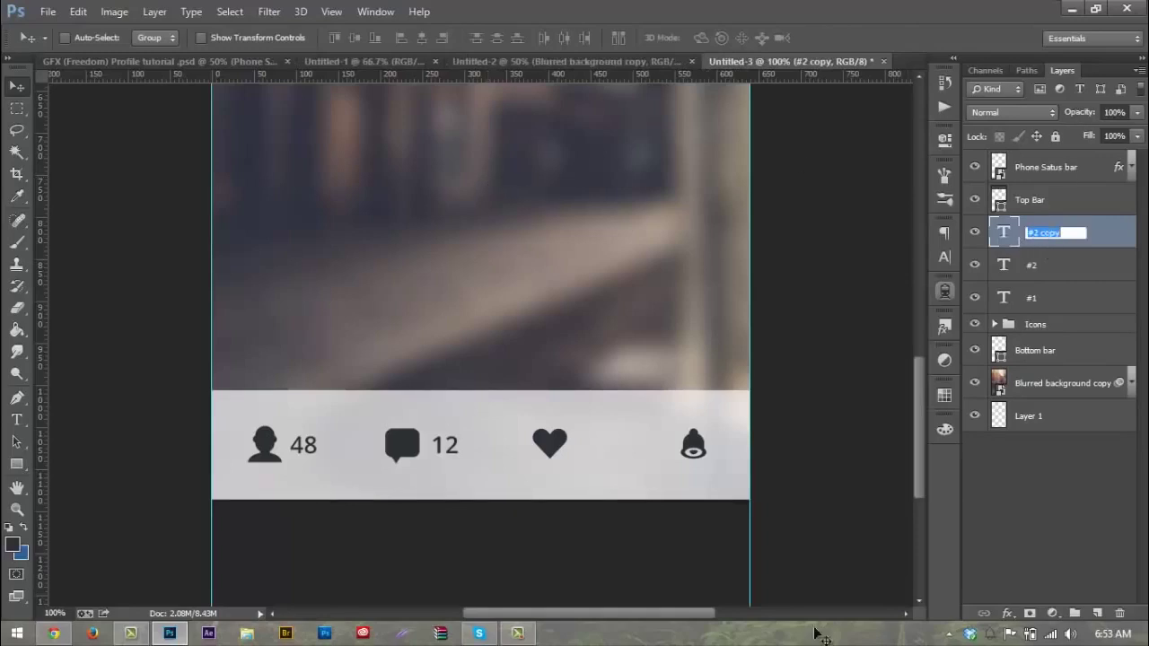
pyautogui.write('#3')
pyautogui.press('Return')
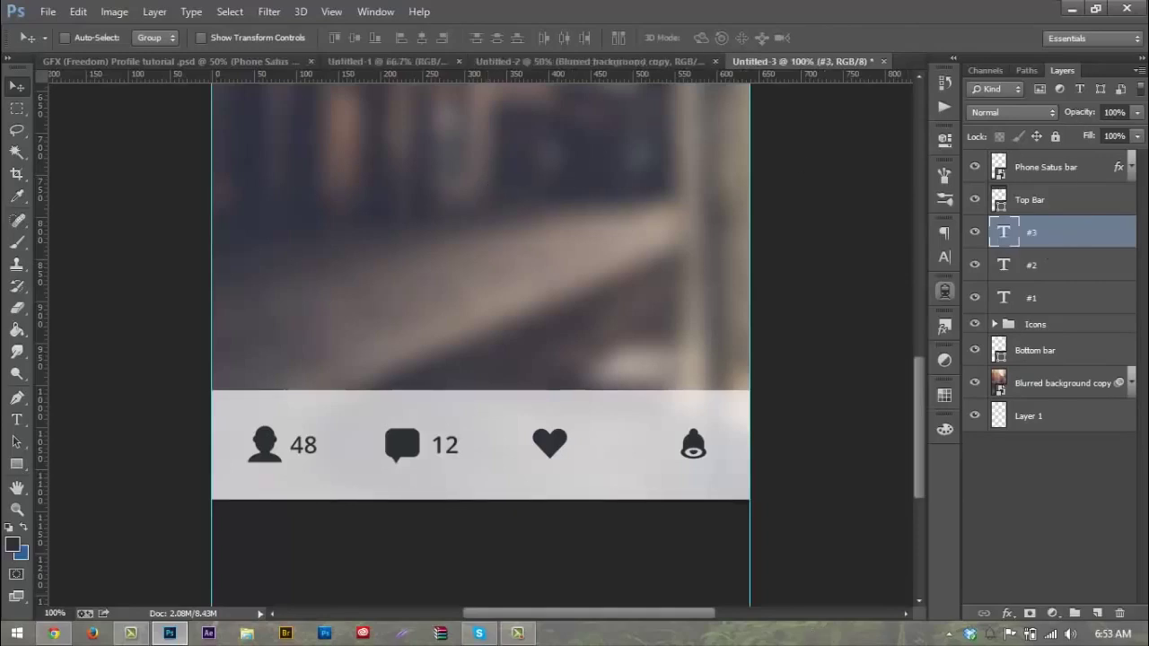
# Step: Move the #3 label beside the heart icon and change its text to 273
pyautogui.moveTo(446, 442); pyautogui.dragTo(605, 453)
pyautogui.press('t')
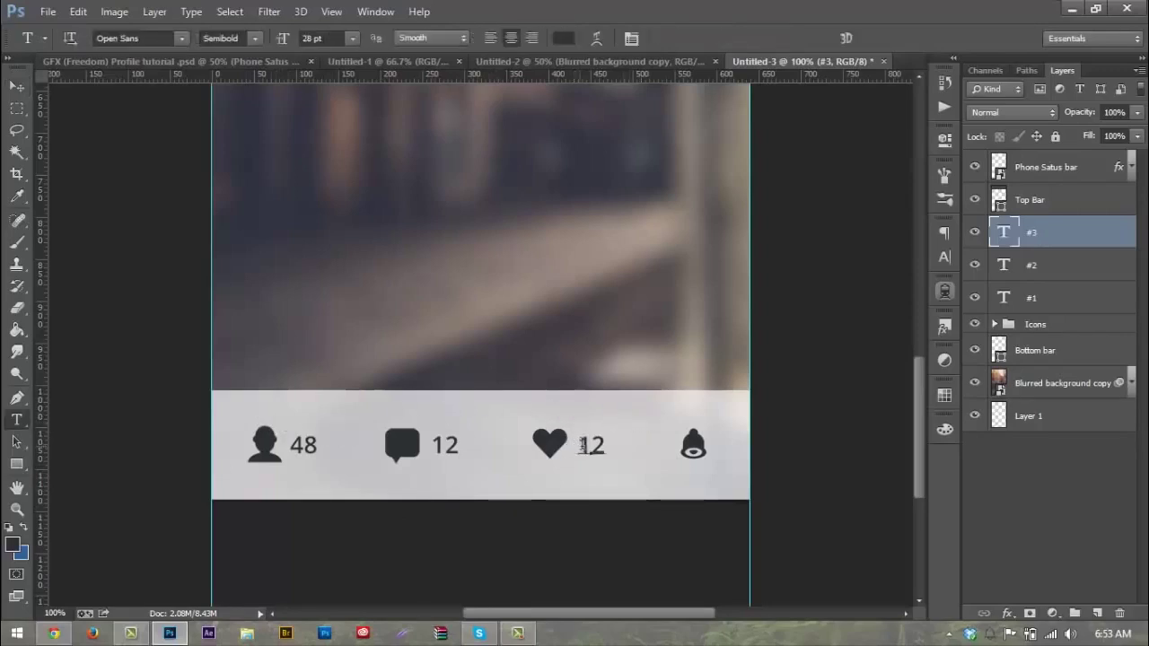
pyautogui.doubleClick(582, 445)
pyautogui.write('2')
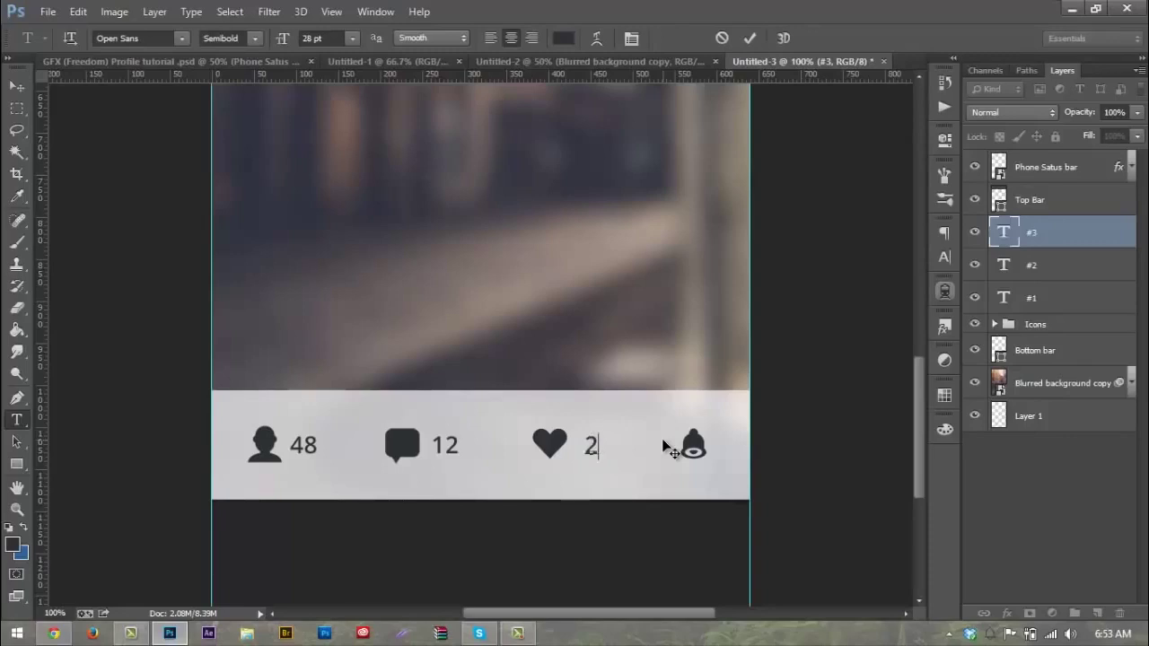
pyautogui.write('73')
pyautogui.click(24, 88)
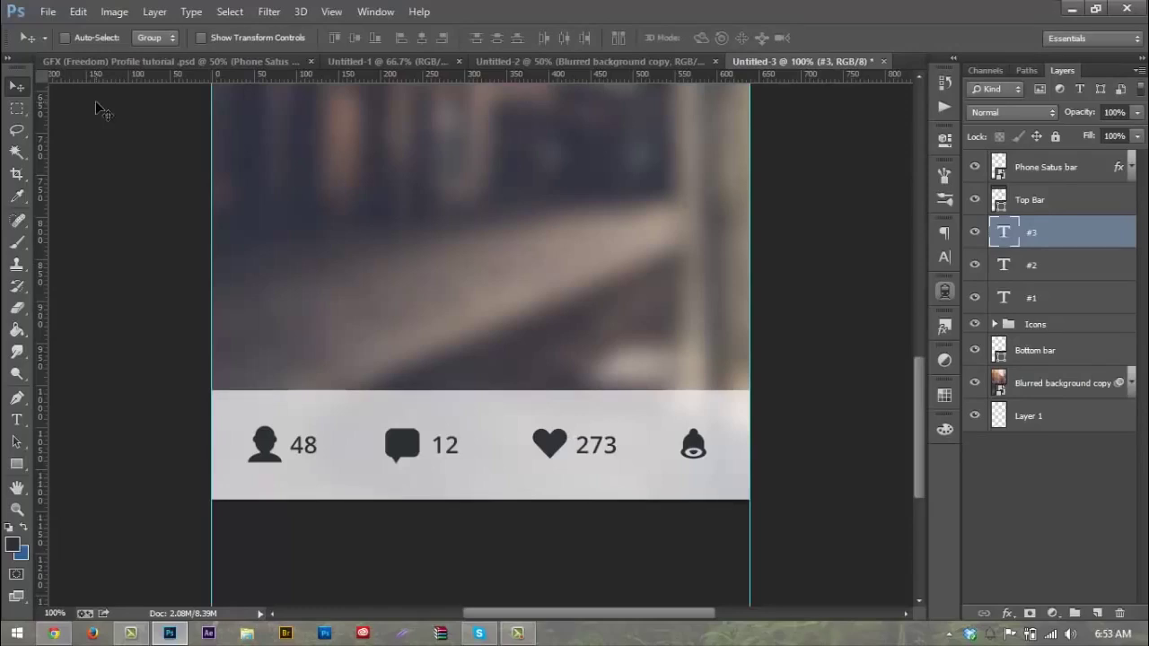
# Step: Duplicate the 273 label layer and rename the copy #4
pyautogui.hotkey('ctrl', 'j')
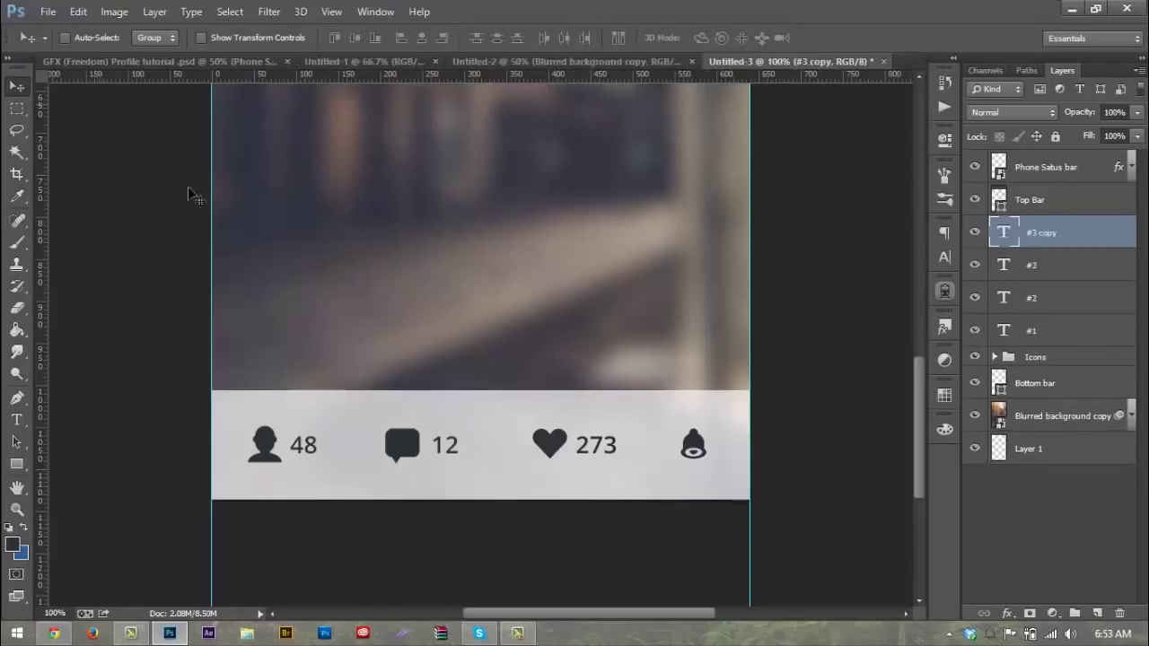
pyautogui.doubleClick(1045, 235)
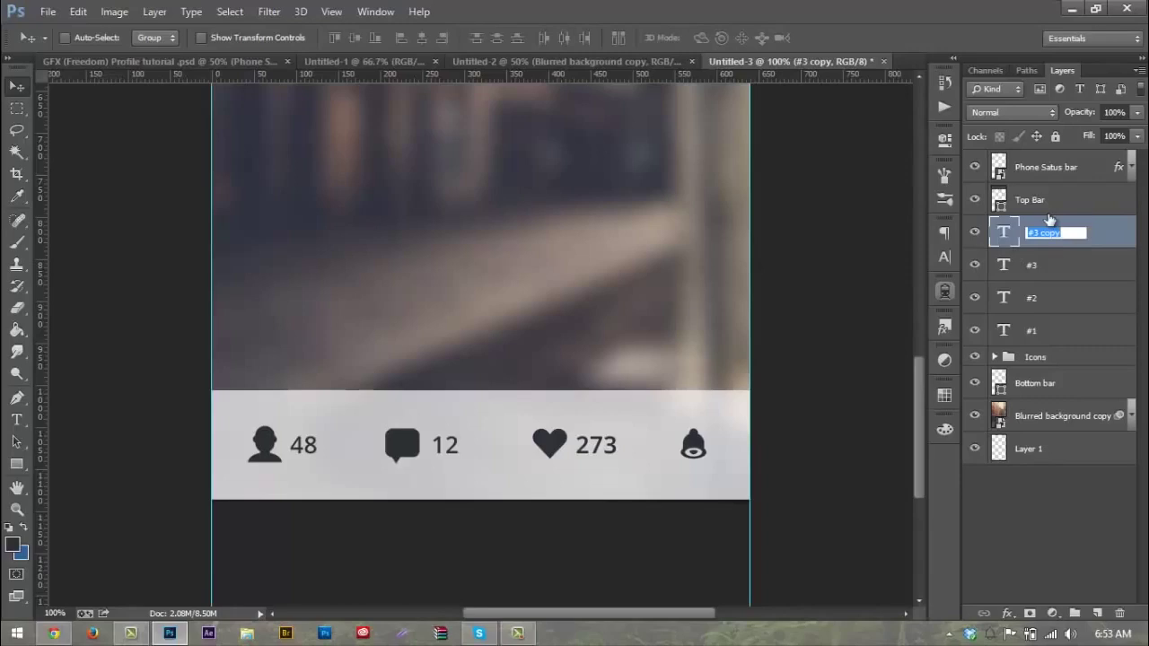
pyautogui.write('#4')
pyautogui.press('Return')
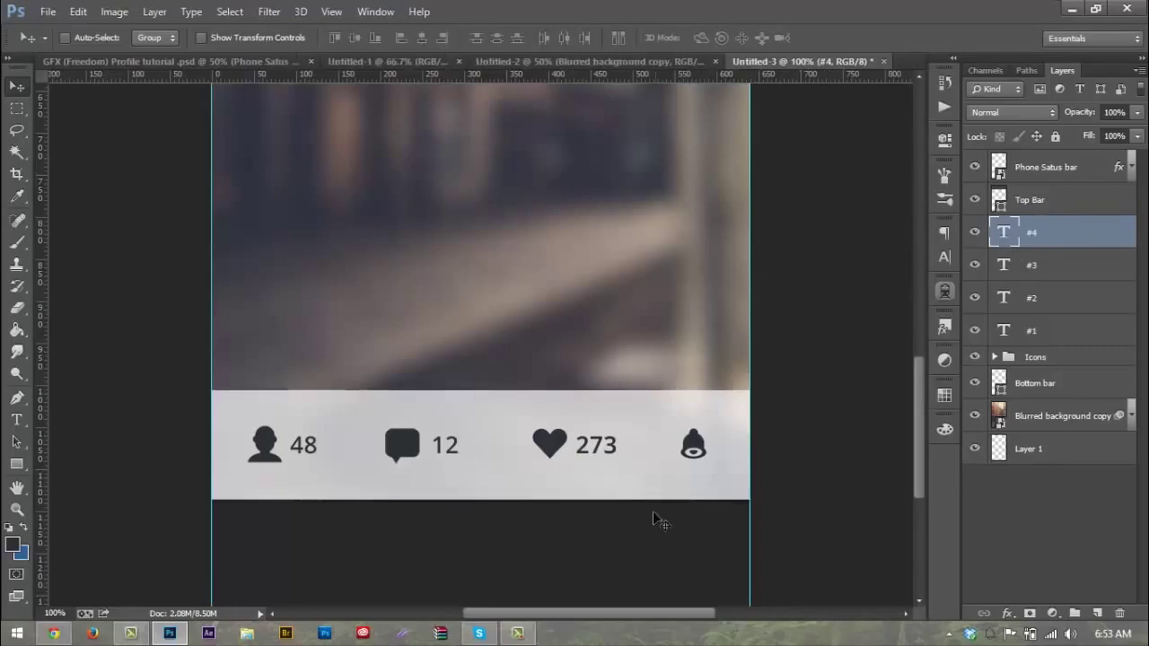
# Step: Place the #4 label beside the bell icon, change it to 21, and nudge it left
pyautogui.moveTo(595, 458); pyautogui.dragTo(734, 460)
pyautogui.press('t')
pyautogui.doubleClick(729, 446)
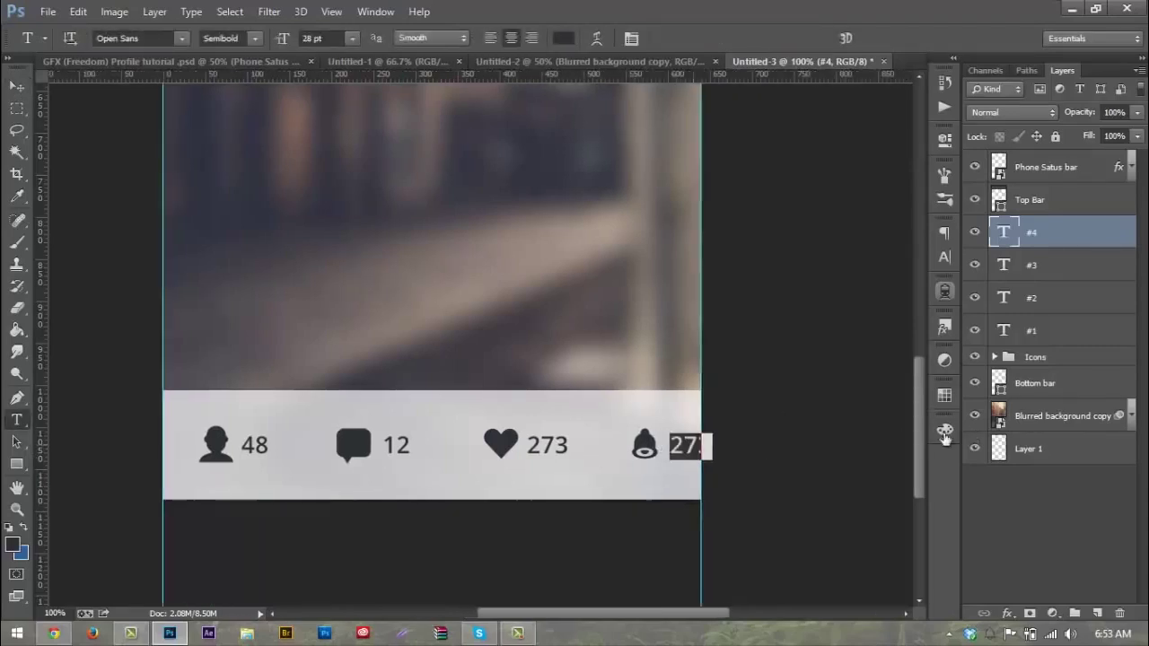
pyautogui.write('21')
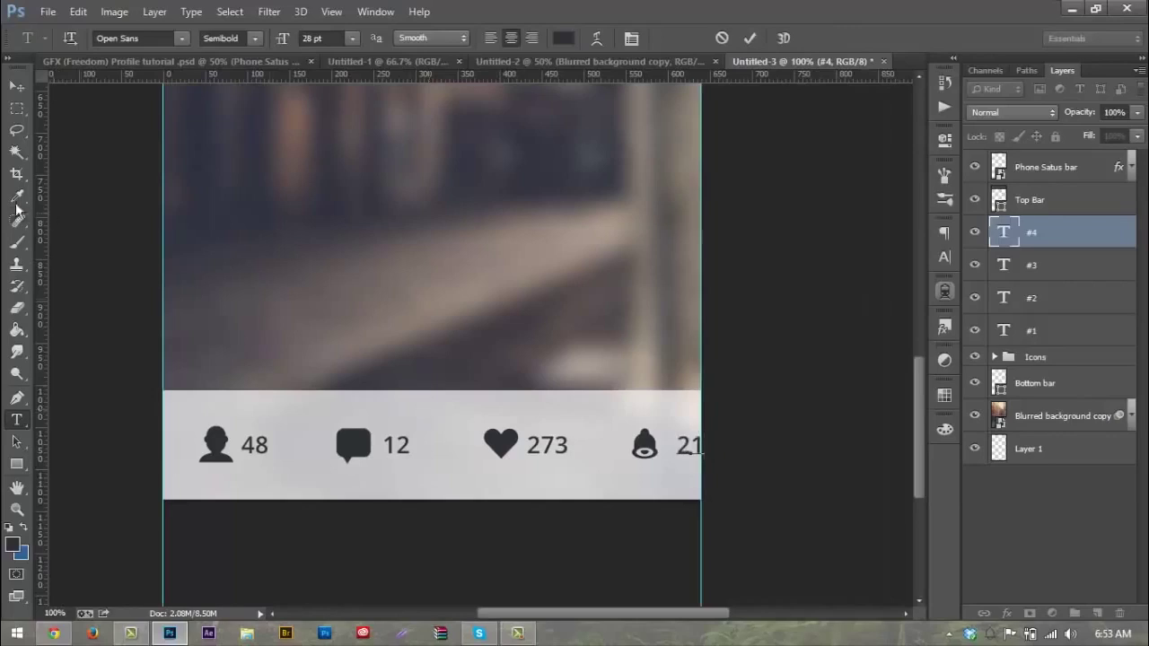
pyautogui.click(17, 86)
pyautogui.press('Left')
pyautogui.press('Left')
pyautogui.press('Left')
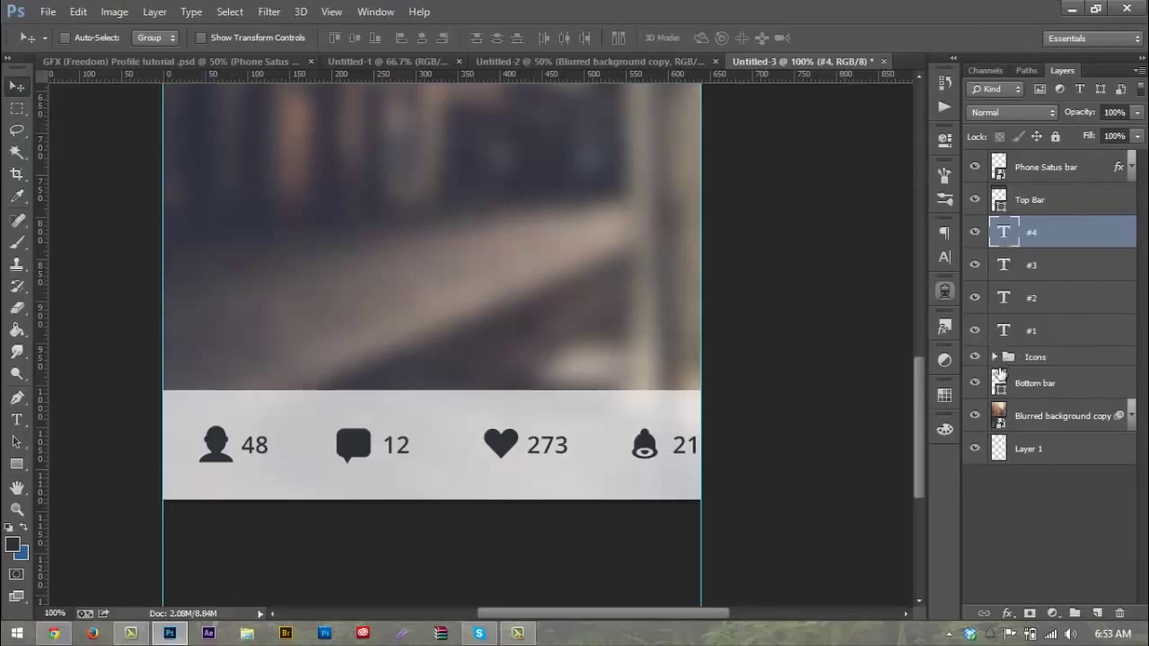
# Step: Move count labels #1–#4 into the Icons group next to their icon layers
pyautogui.click(995, 357)
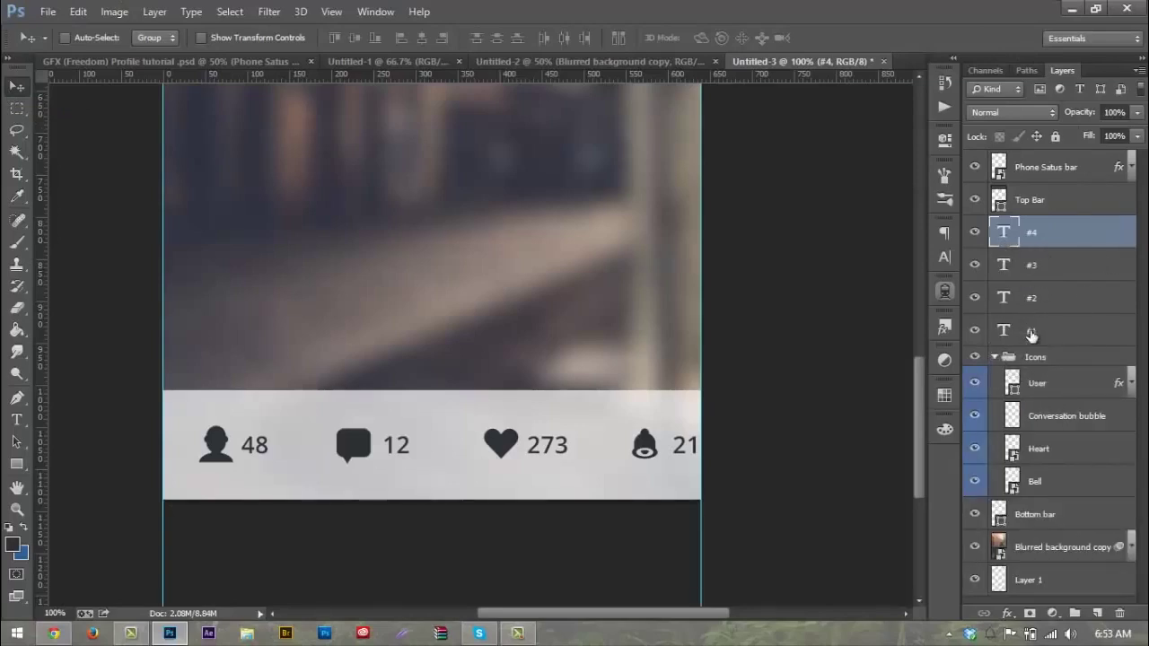
pyautogui.click(1033, 330)
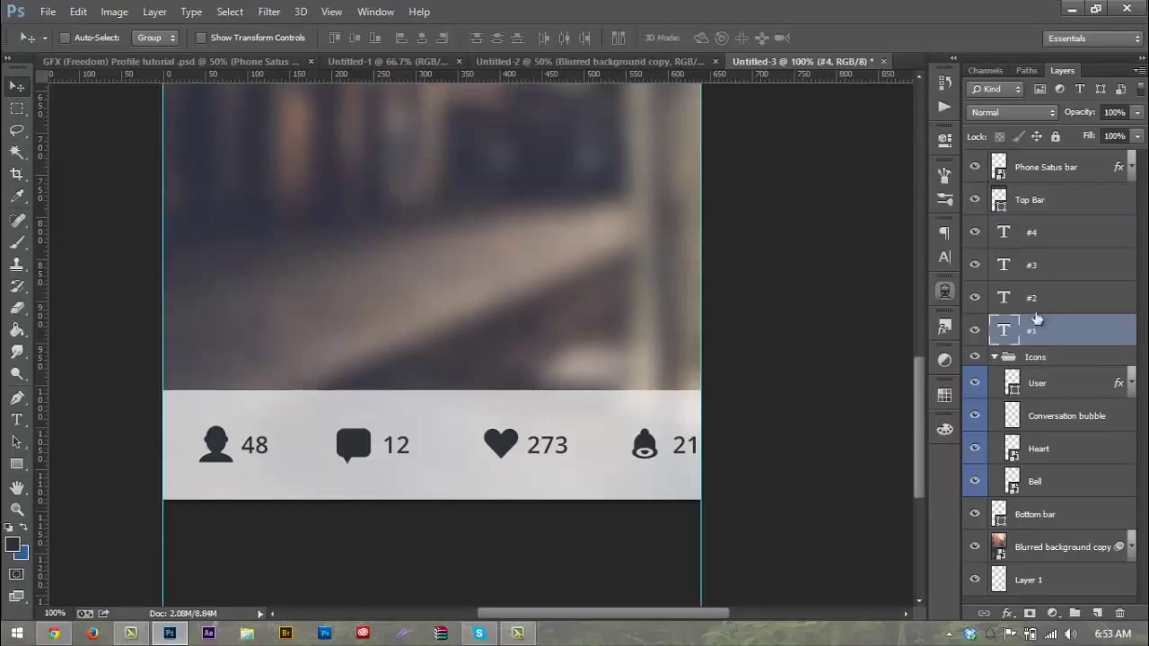
pyautogui.moveTo(1033, 330); pyautogui.dragTo(1062, 468)
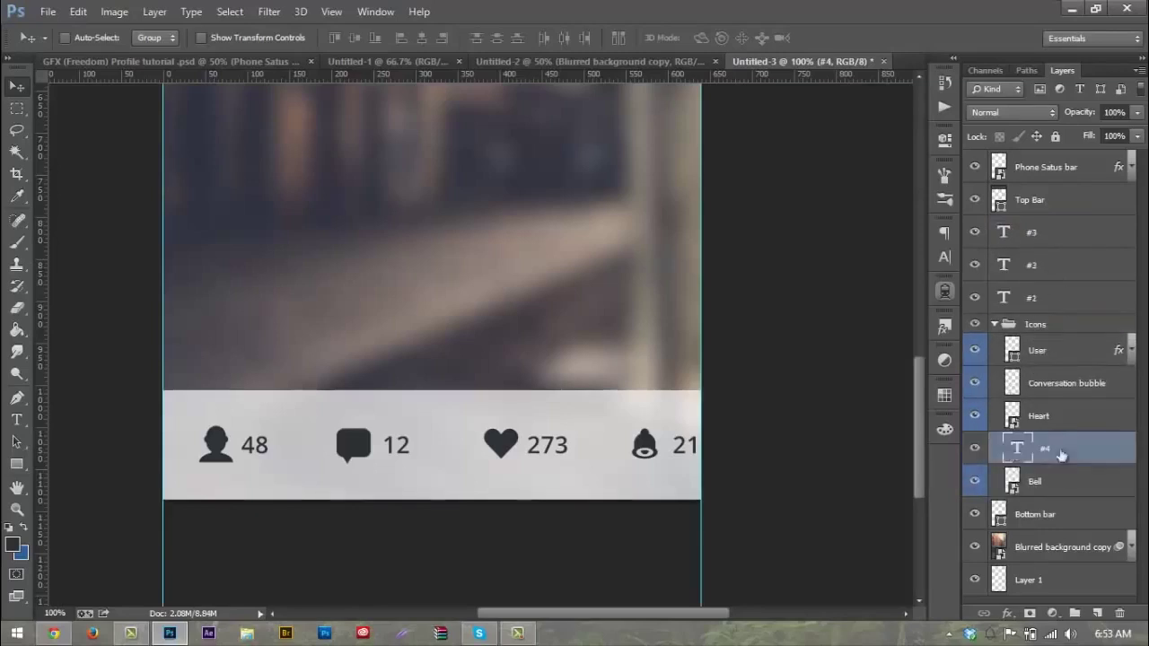
pyautogui.moveTo(1054, 301); pyautogui.dragTo(1068, 406)
pyautogui.moveTo(1057, 236); pyautogui.dragTo(1063, 330)
pyautogui.moveTo(987, 235); pyautogui.dragTo(1020, 259)
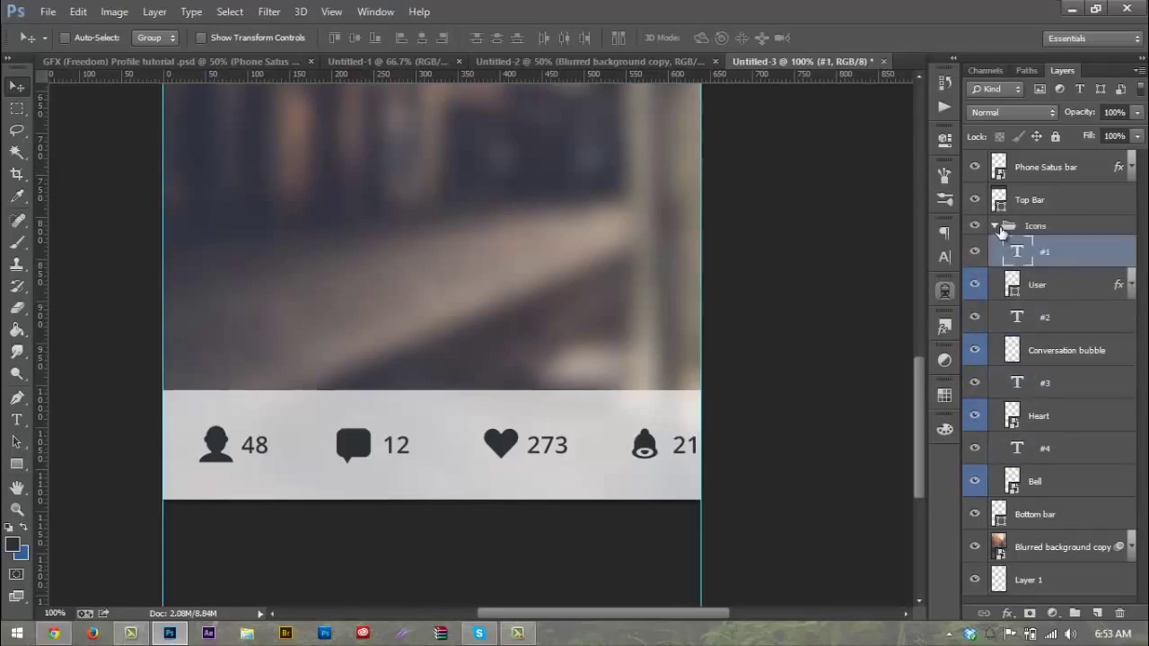
pyautogui.click(995, 226)
pyautogui.click(994, 226)
pyautogui.click(975, 226)
pyautogui.click(975, 226)
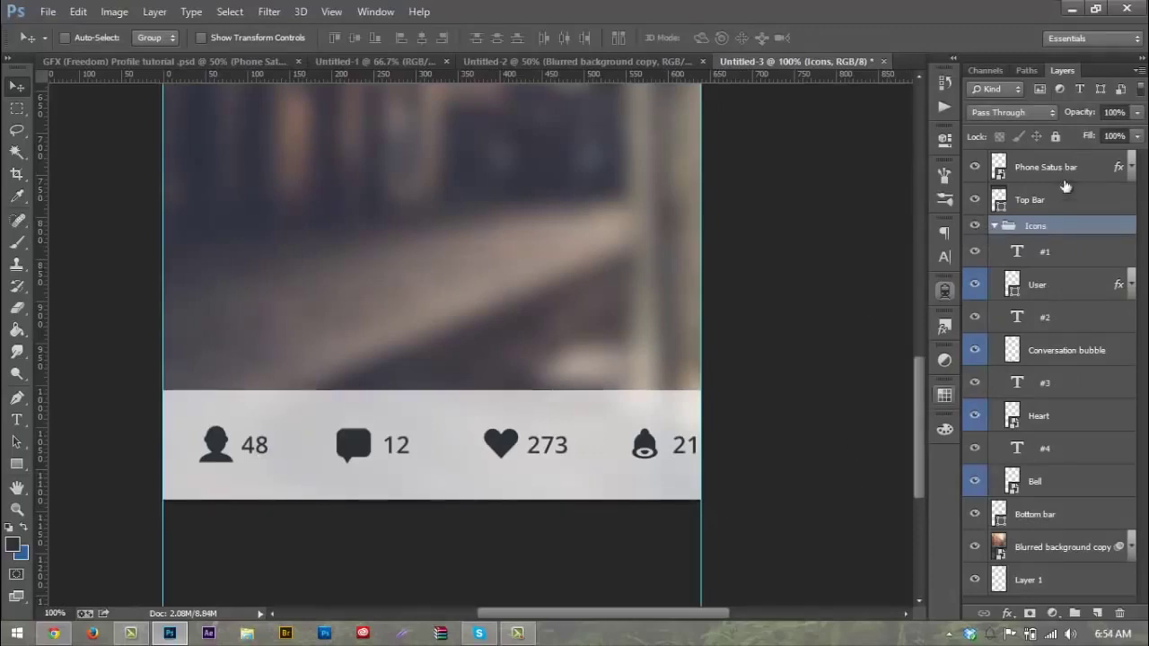
# Step: Shift the bubble-12, heart-273 and bell-21 pairs left toward even spacing
pyautogui.click(1056, 350)
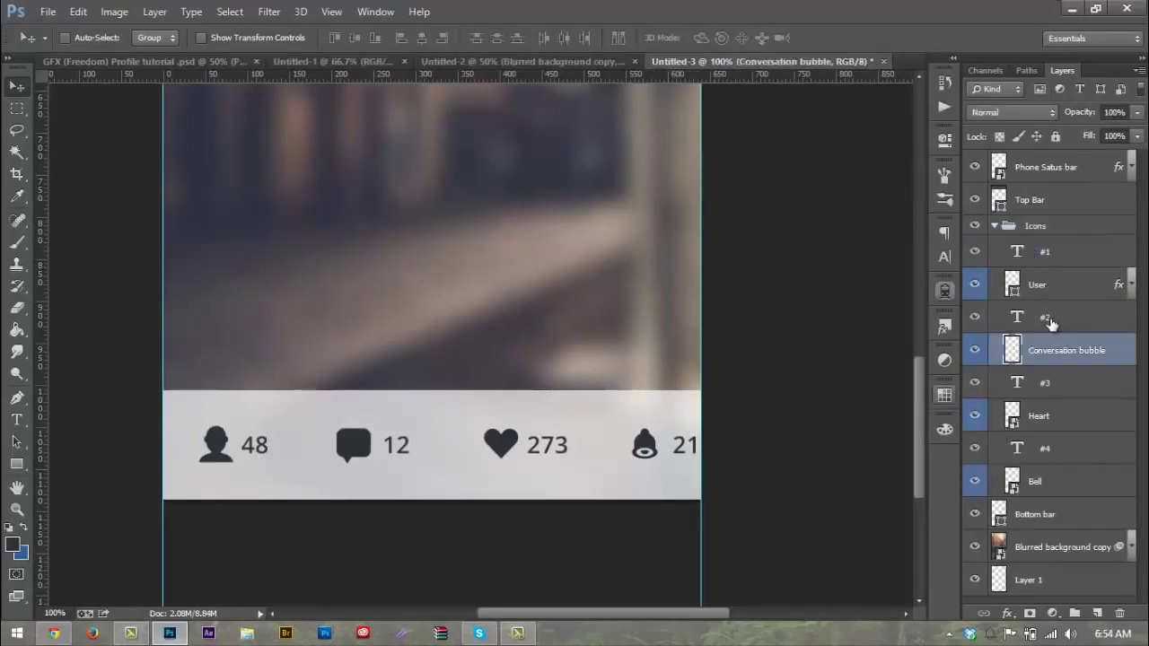
pyautogui.keyDown('shift'); pyautogui.click(1050, 321); pyautogui.keyUp('shift')
pyautogui.moveTo(359, 406)
pyautogui.mouseDown()
pyautogui.moveTo(339, 422)
pyautogui.moveTo(366, 421)
pyautogui.mouseUp()
pyautogui.click(1081, 387)
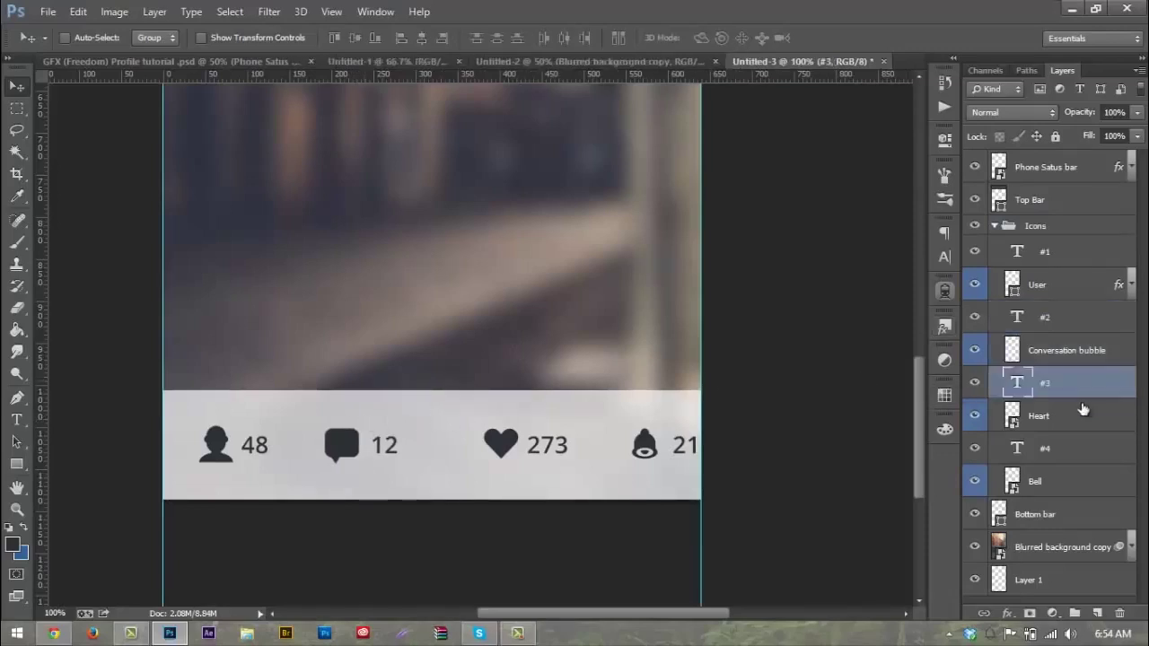
pyautogui.keyDown('shift'); pyautogui.click(1083, 411); pyautogui.keyUp('shift')
pyautogui.moveTo(692, 473); pyautogui.dragTo(656, 473)
pyautogui.click(1045, 454)
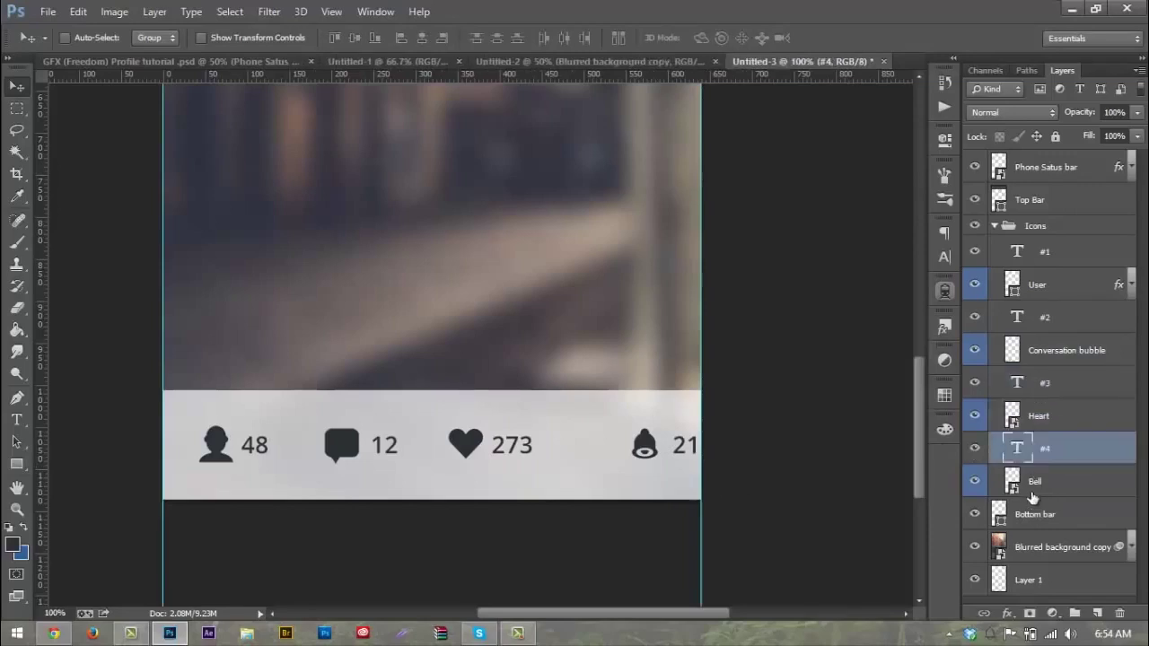
pyautogui.keyDown('shift'); pyautogui.click(1032, 489); pyautogui.keyUp('shift')
pyautogui.moveTo(743, 477); pyautogui.dragTo(704, 476)
# Step: Fine-tune the heart-273 and bubble-12 pair positions, then collapse the Icons group
pyautogui.click(1064, 416)
pyautogui.keyDown('shift'); pyautogui.click(1045, 383); pyautogui.keyUp('shift')
pyautogui.moveTo(551, 370); pyautogui.dragTo(570, 368)
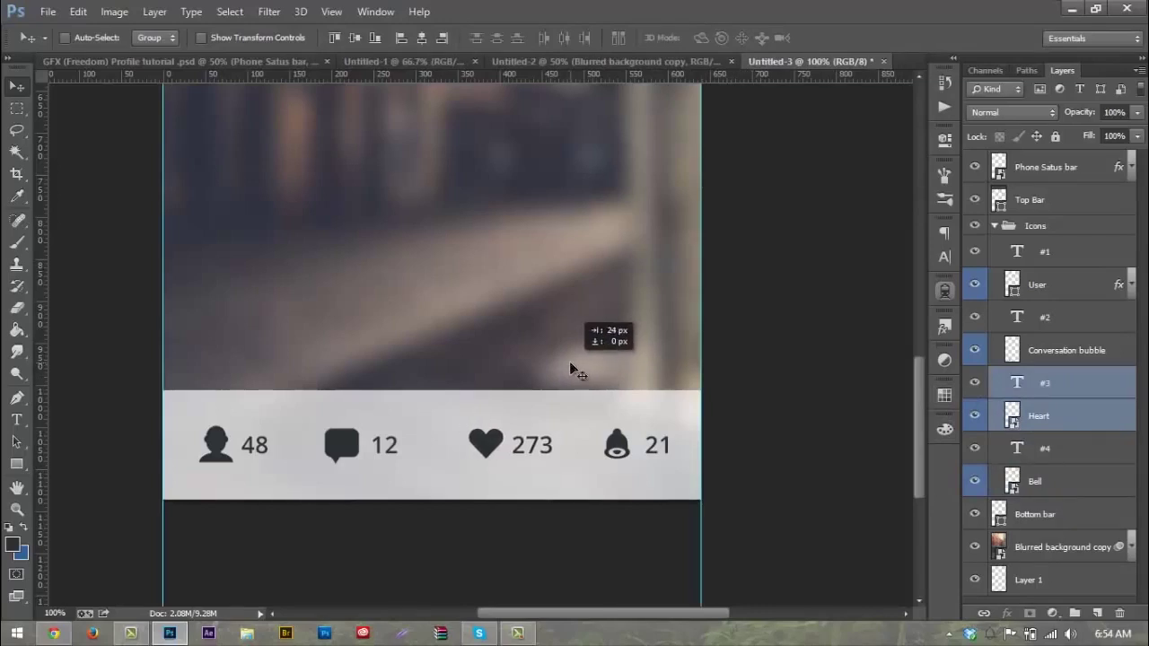
pyautogui.moveTo(570, 367); pyautogui.dragTo(571, 368)
pyautogui.click(1076, 350)
pyautogui.keyDown('shift'); pyautogui.click(1044, 321); pyautogui.keyUp('shift')
pyautogui.press('Right')
pyautogui.press('Right')
pyautogui.press('Right')
pyautogui.press('Right')
pyautogui.press('Right')
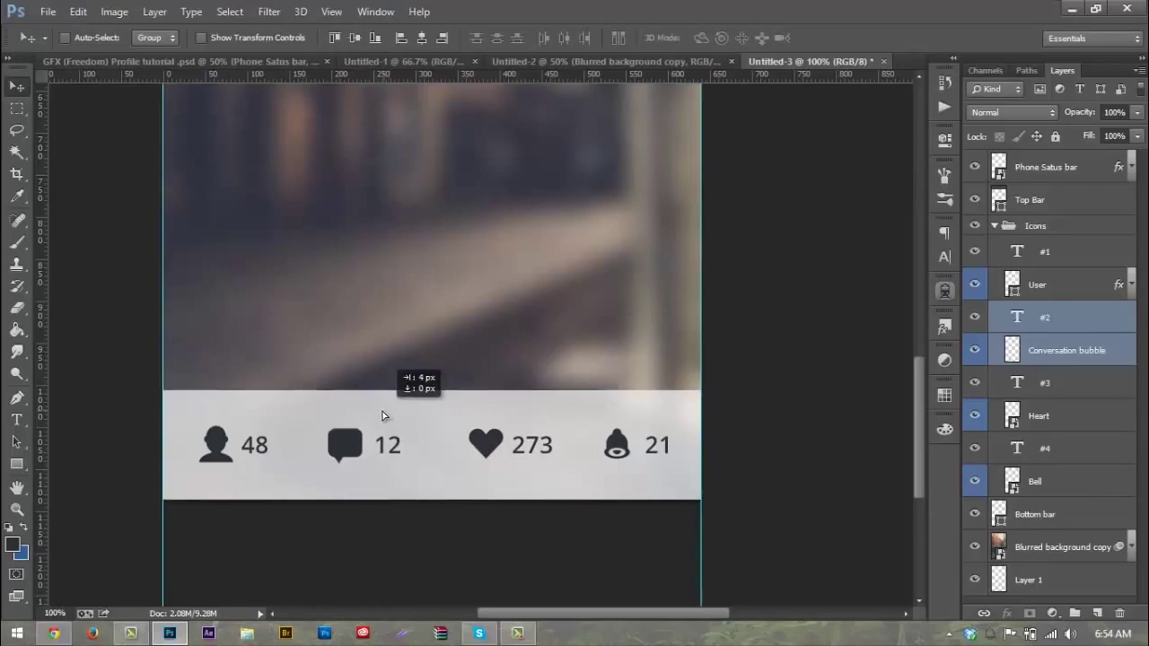
pyautogui.click(1050, 384)
pyautogui.keyDown('shift'); pyautogui.click(1041, 419); pyautogui.keyUp('shift')
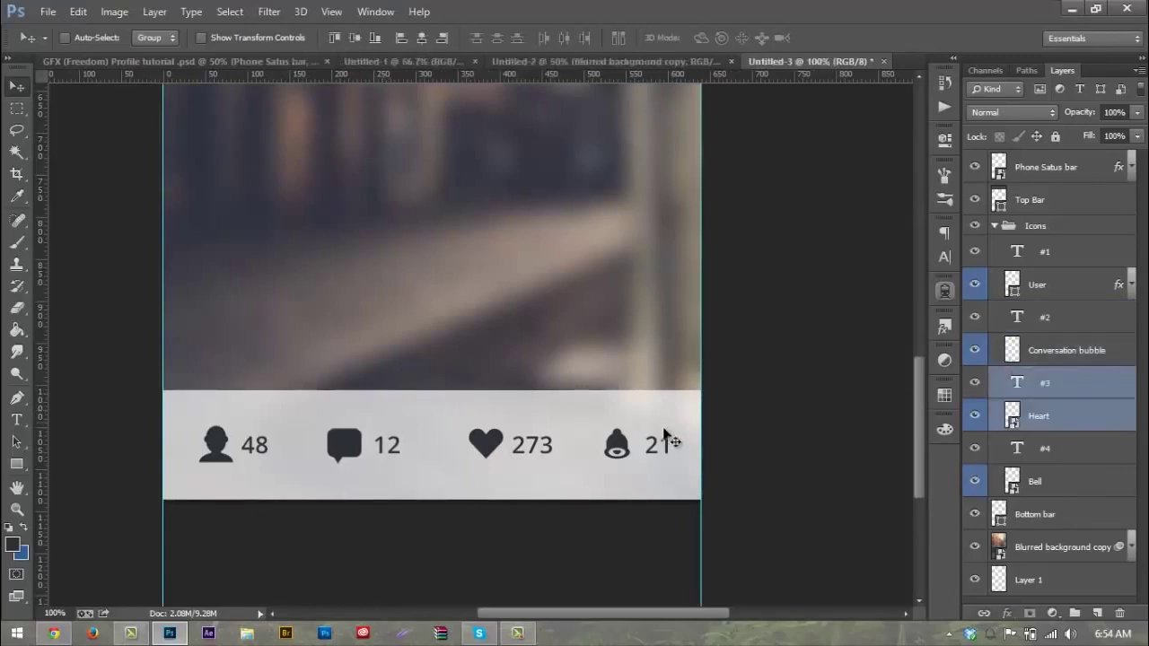
pyautogui.hotkey('shift', 'Left')
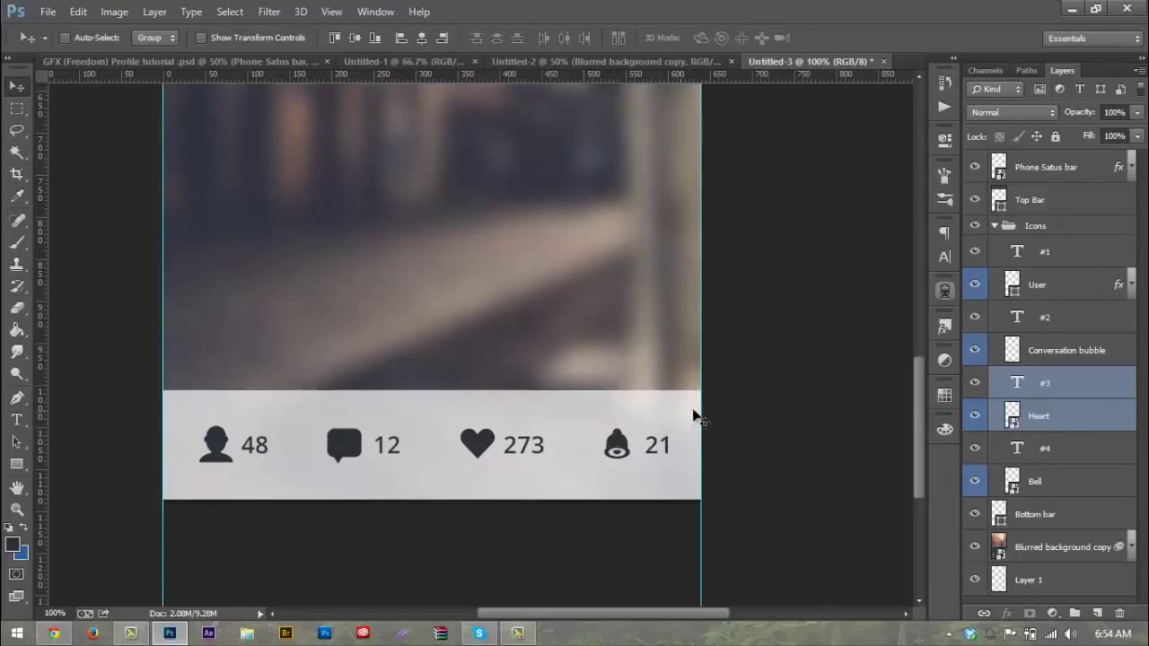
pyautogui.click(993, 226)
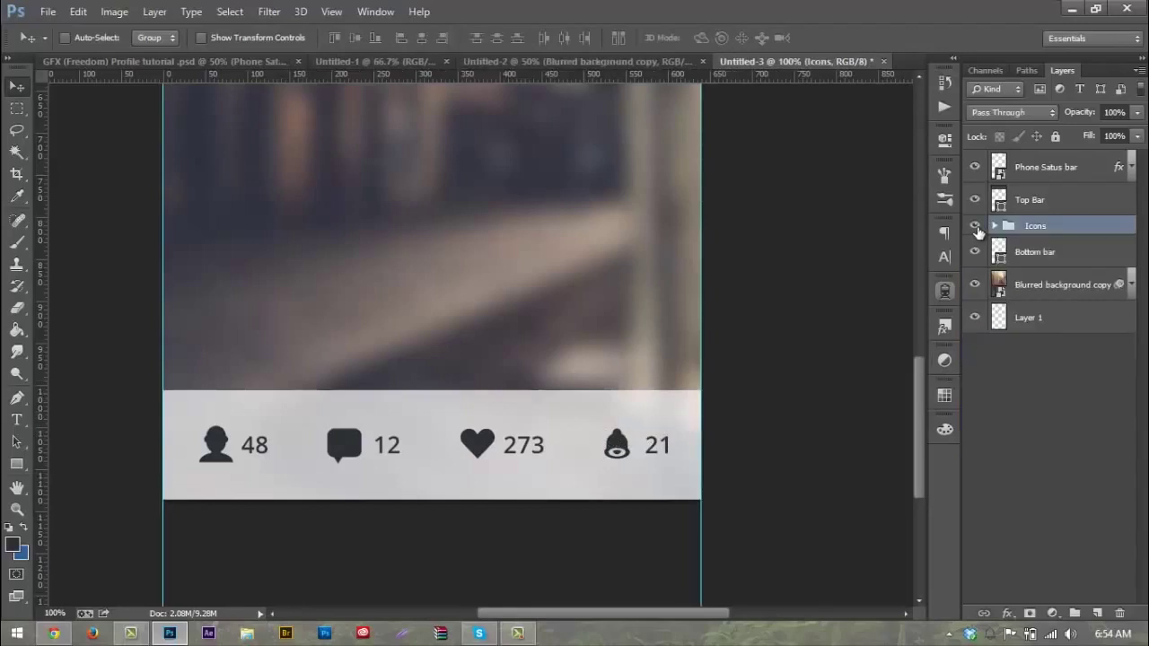
# Step: Nudge the bottom-bar icons 2 px left, then start a new text layer in the top bar
pyautogui.hotkey('ctrl', '0')
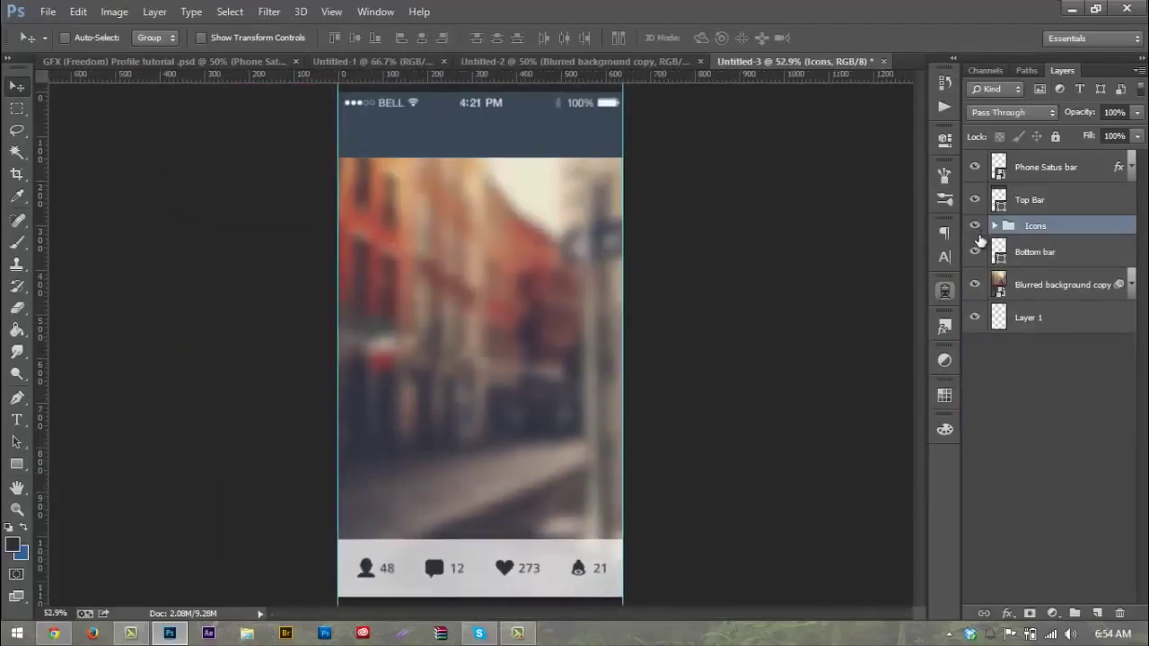
pyautogui.press('Left')
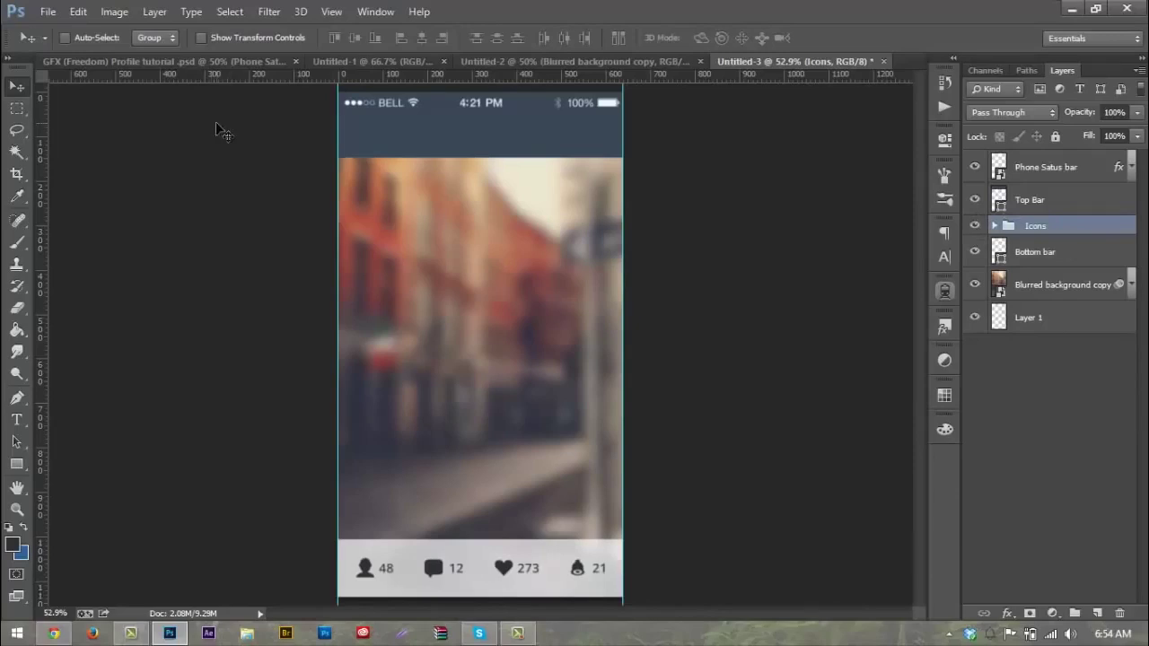
pyautogui.press('Left')
pyautogui.press('Down')
pyautogui.press('Up')
pyautogui.press('t')
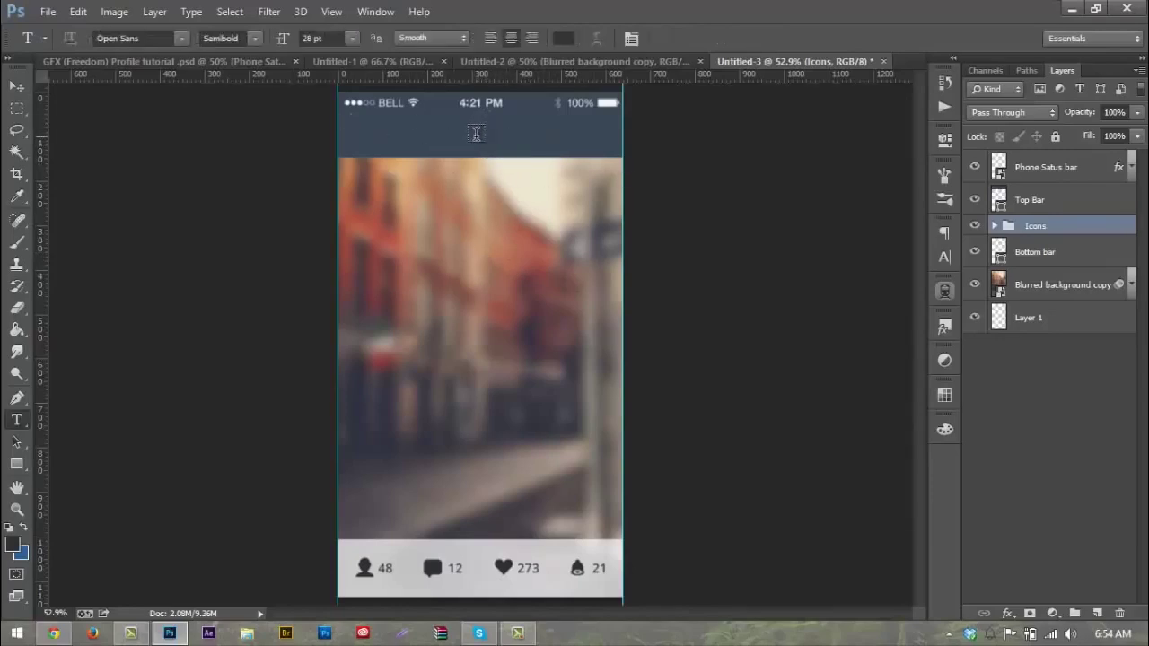
pyautogui.click(476, 133)
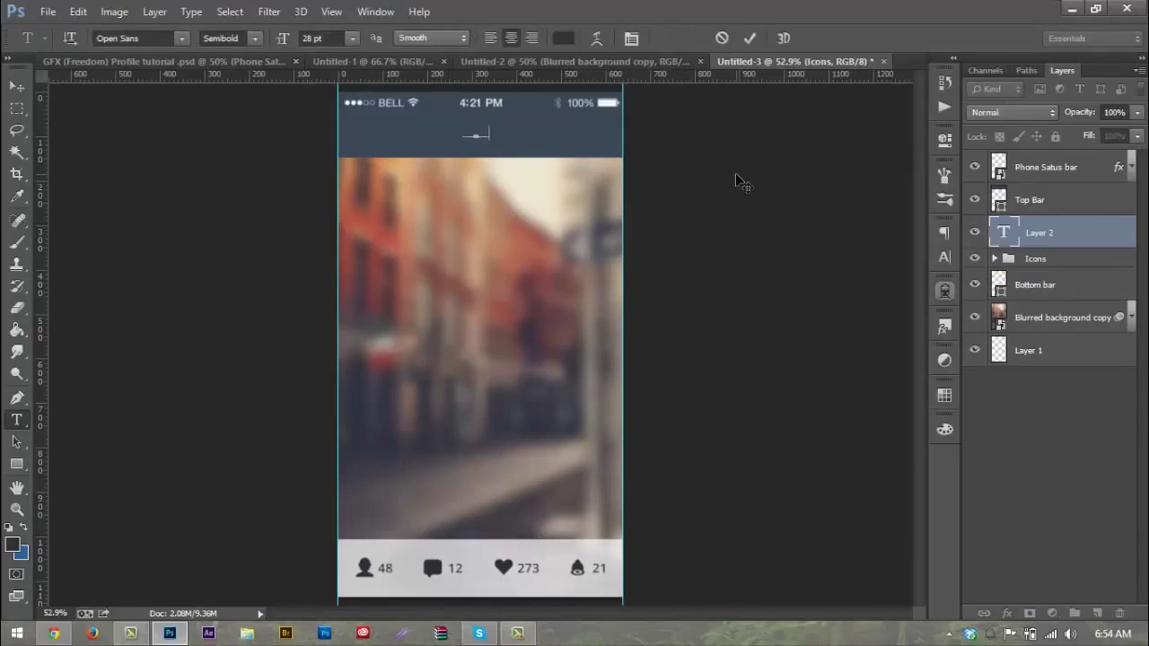
pyautogui.write('fi')
pyautogui.hotkey('ctrl', 'a')
pyautogui.click(562, 37)
pyautogui.click(688, 299)
pyautogui.hotkey('ctrl', 'a')
pyautogui.write('d5d4d3')
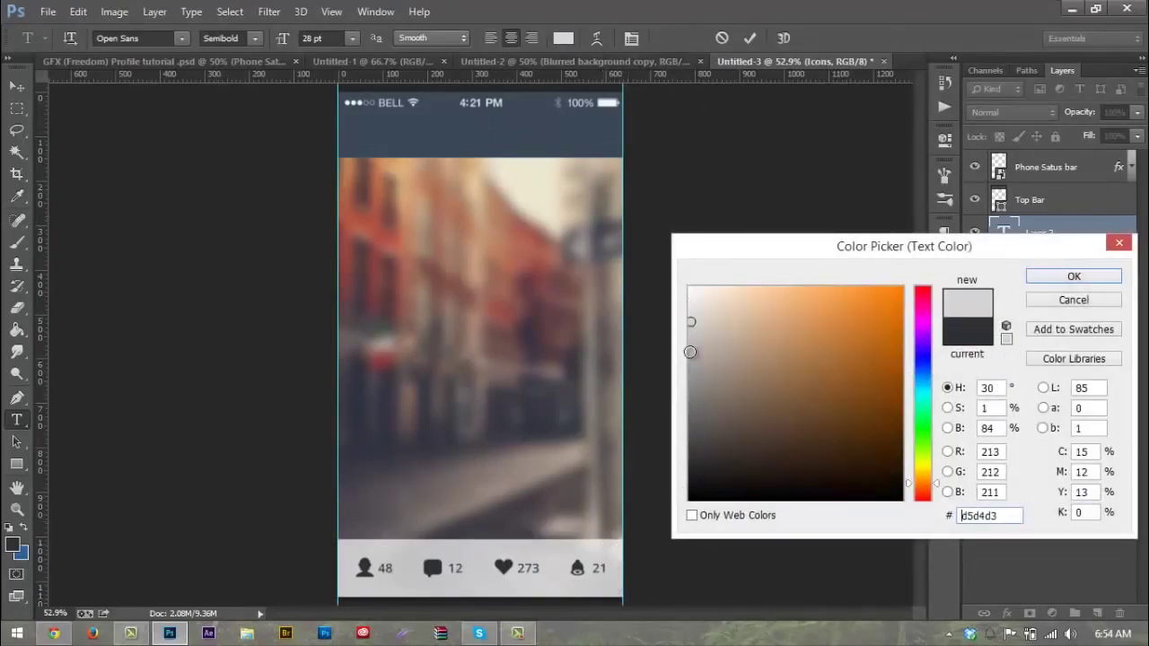
pyautogui.moveTo(691, 308); pyautogui.dragTo(681, 305)
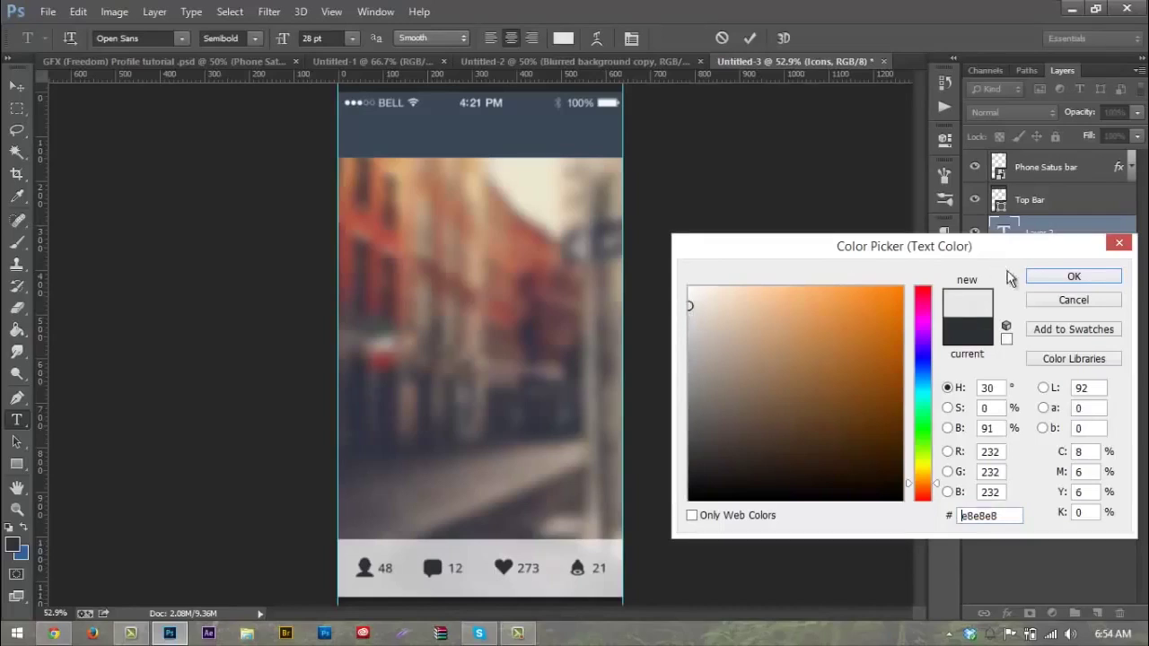
pyautogui.click(1062, 282)
pyautogui.moveTo(1067, 233); pyautogui.dragTo(1063, 184)
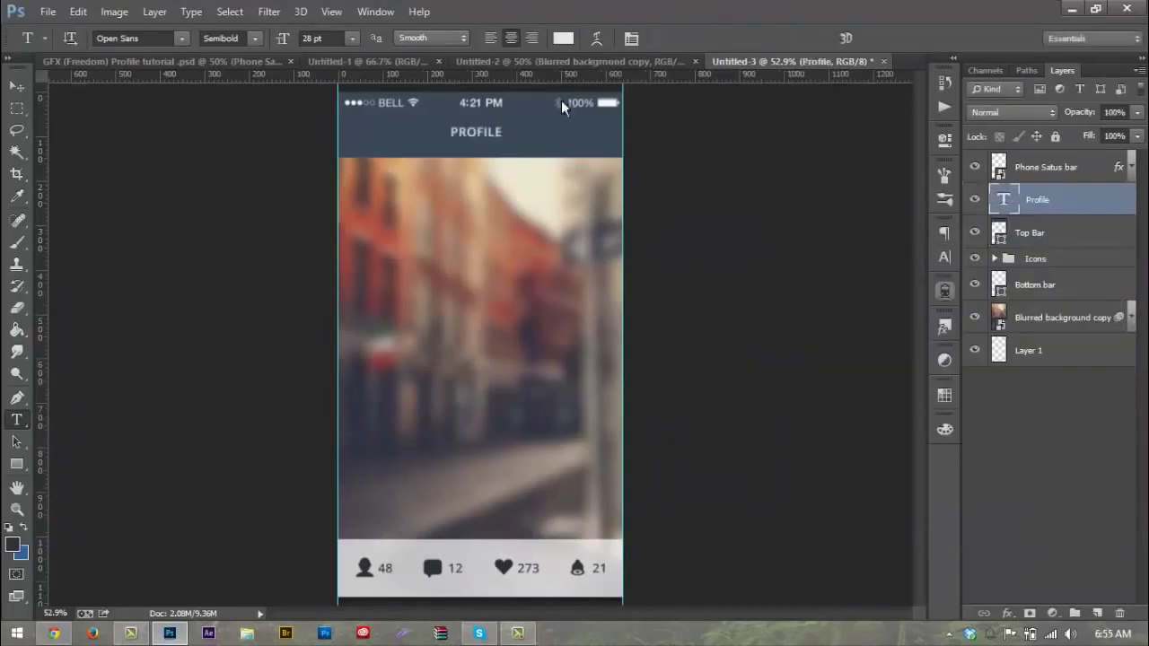
pyautogui.moveTo(501, 132); pyautogui.dragTo(450, 131)
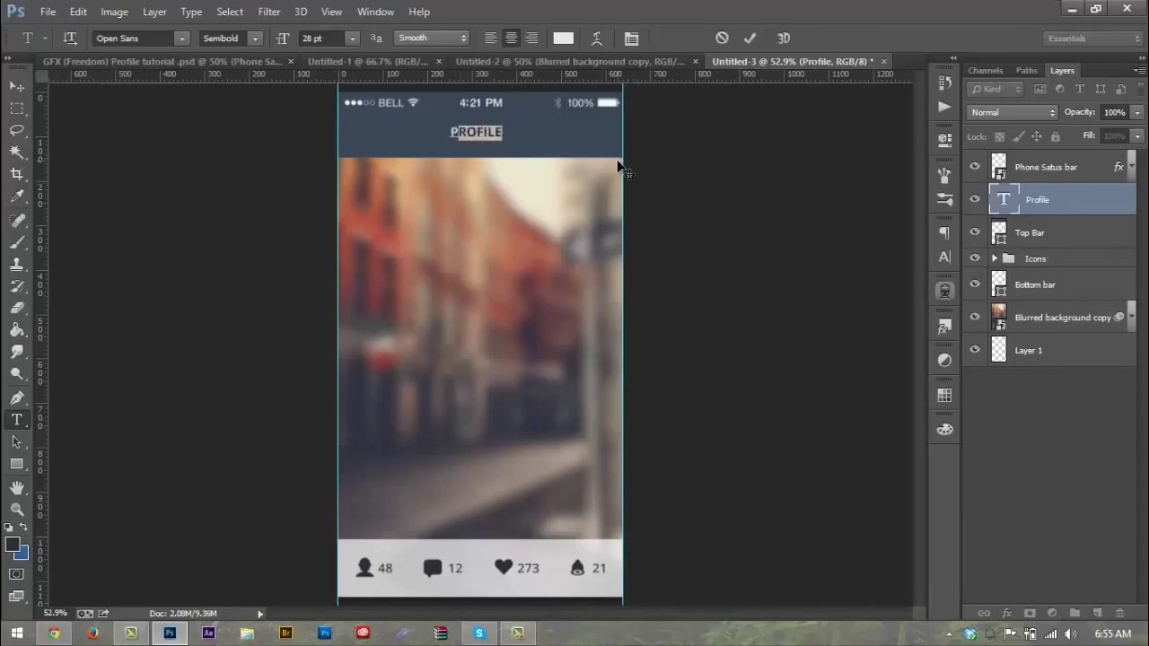
pyautogui.write('Profi')
pyautogui.press('BackSpace')
pyautogui.press('BackSpace')
pyautogui.press('BackSpace')
pyautogui.press('BackSpace')
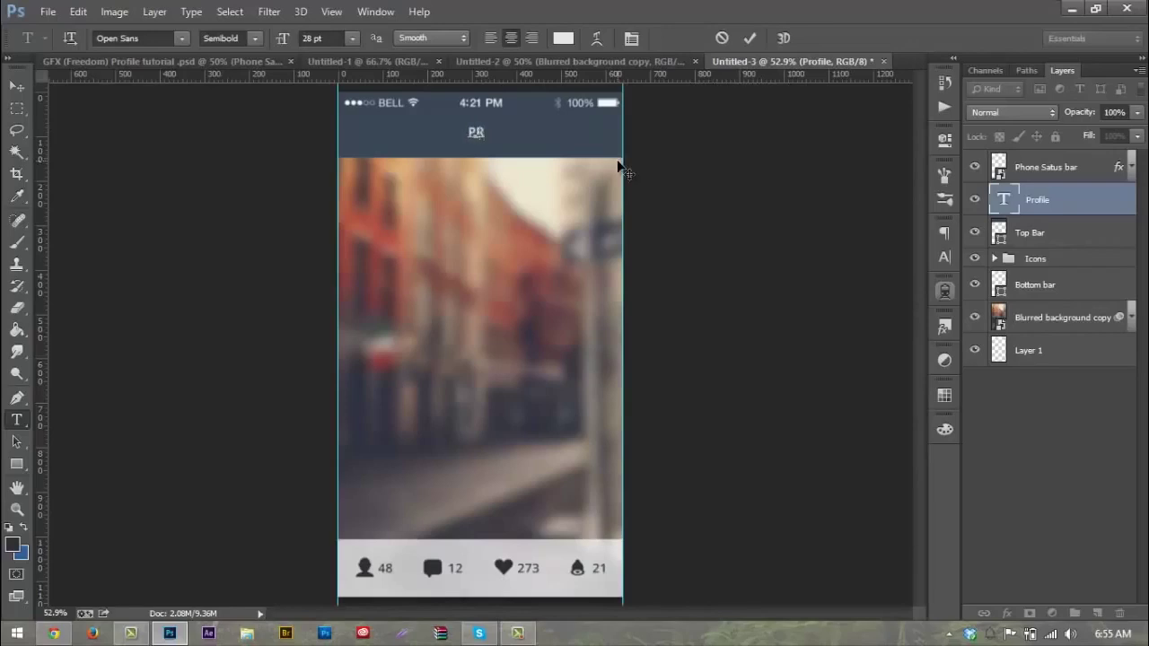
pyautogui.click(254, 37)
pyautogui.press('Escape')
pyautogui.write('OFILE')
pyautogui.click(14, 87)
pyautogui.moveTo(528, 132); pyautogui.dragTo(532, 136)
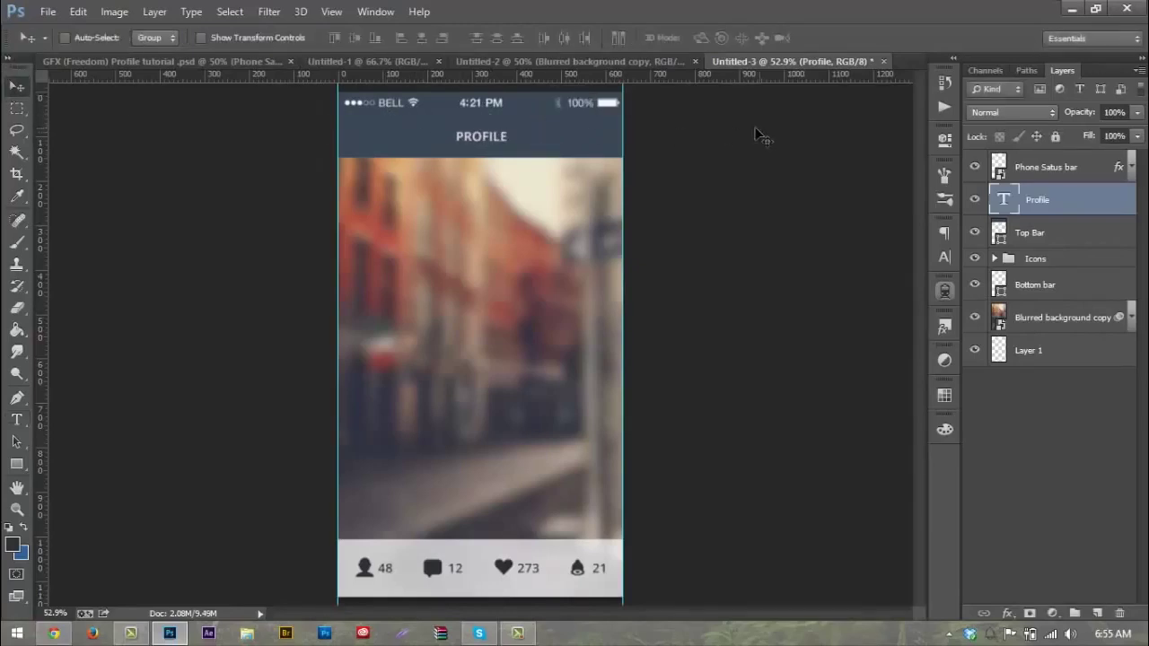
pyautogui.press('Delete')
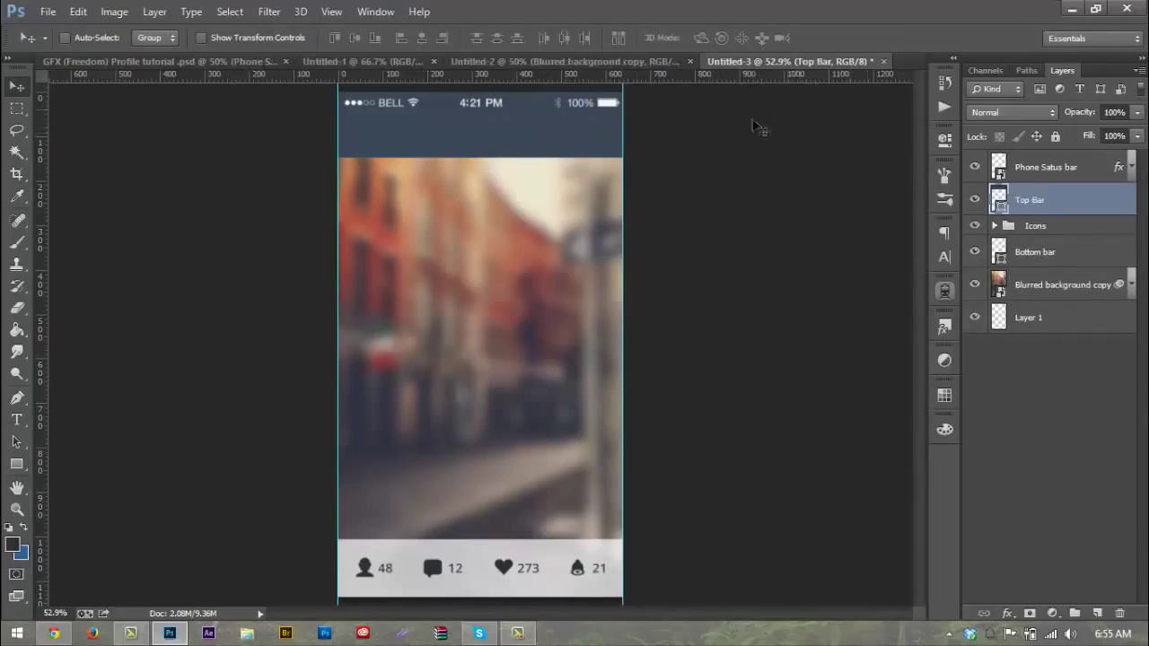
pyautogui.press('t')
# Step: Type 'Profile' as a new text layer over the middle of the blurred photo and select it
pyautogui.click(457, 209)
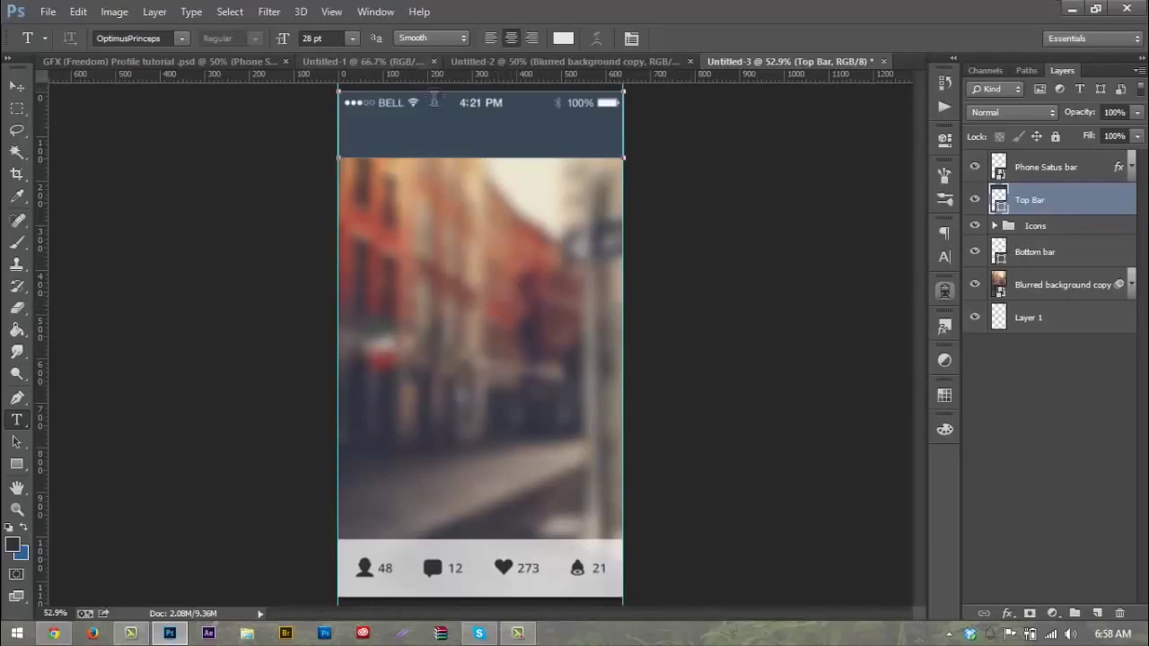
pyautogui.click(375, 11)
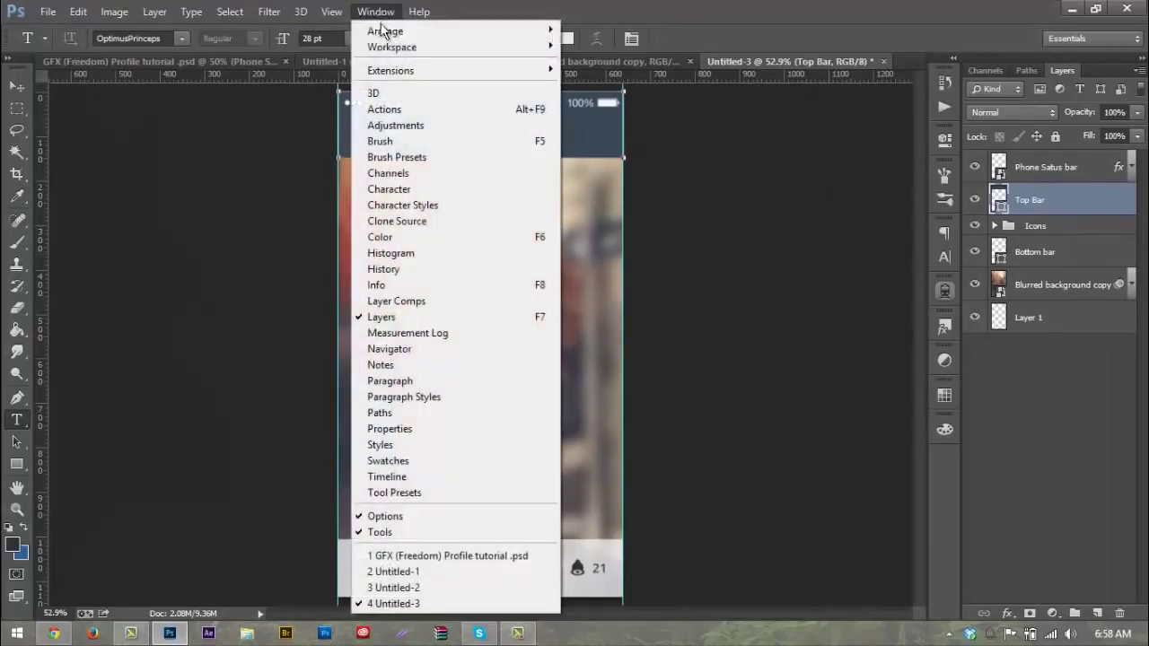
pyautogui.click(398, 189)
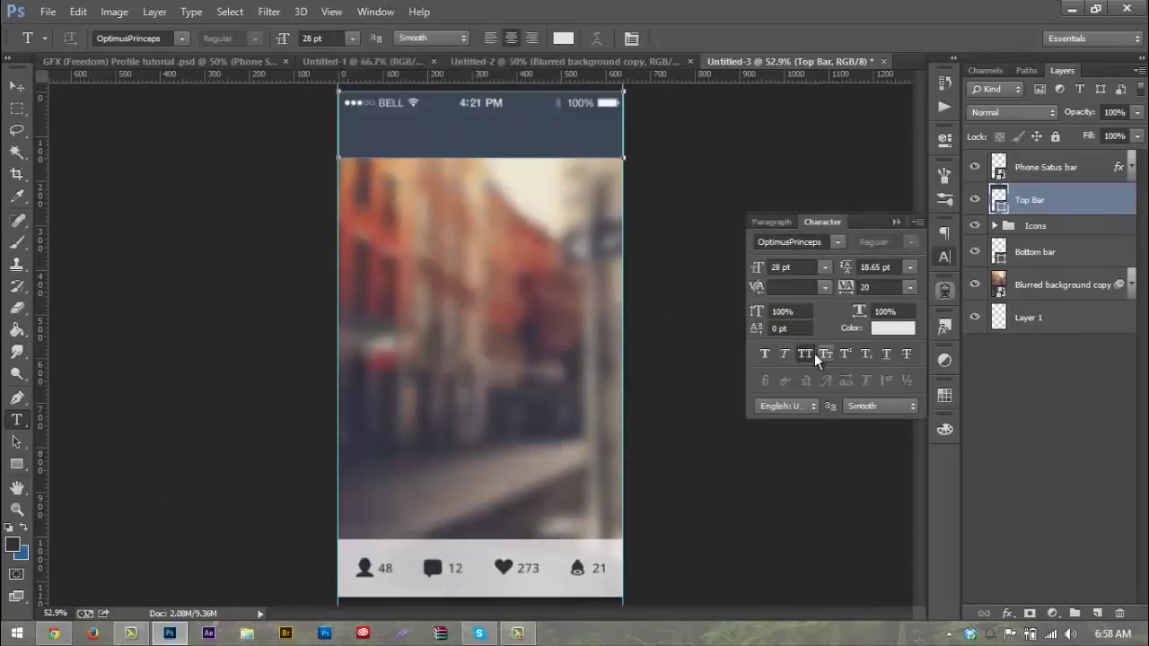
pyautogui.click(899, 218)
pyautogui.click(474, 253)
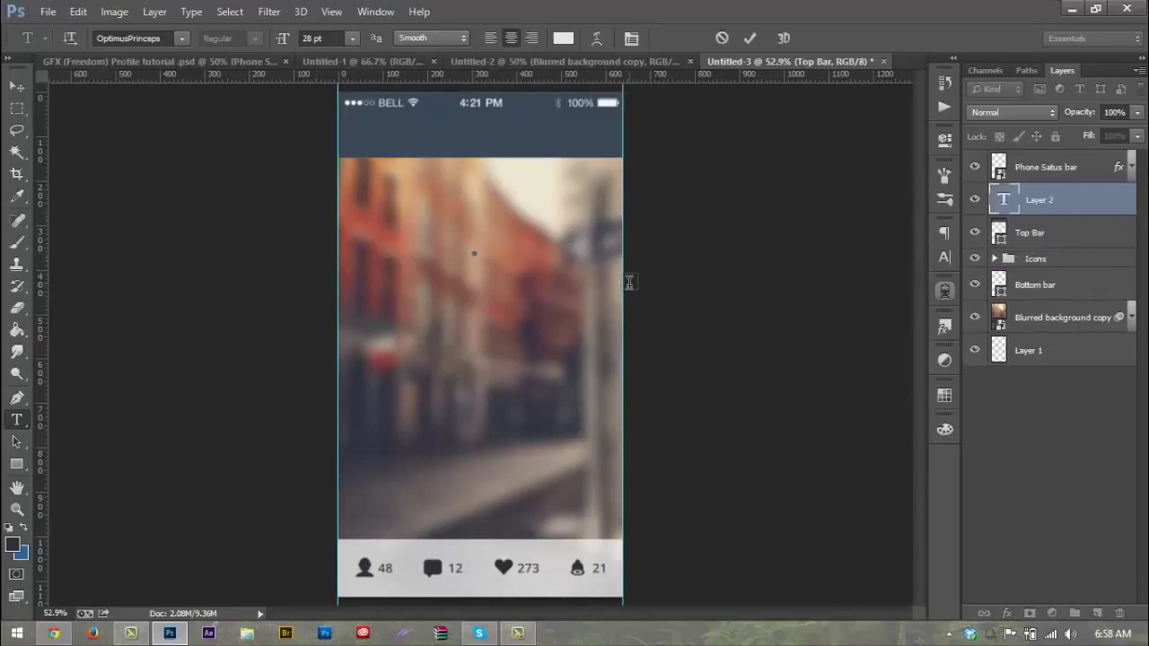
pyautogui.write('Profile')
pyautogui.hotkey('ctrl', 'a')
# Step: Set the Profile text to Open Sans and move it up into the top bar
pyautogui.click(141, 37)
pyautogui.click(146, 37)
pyautogui.write('Open Sans')
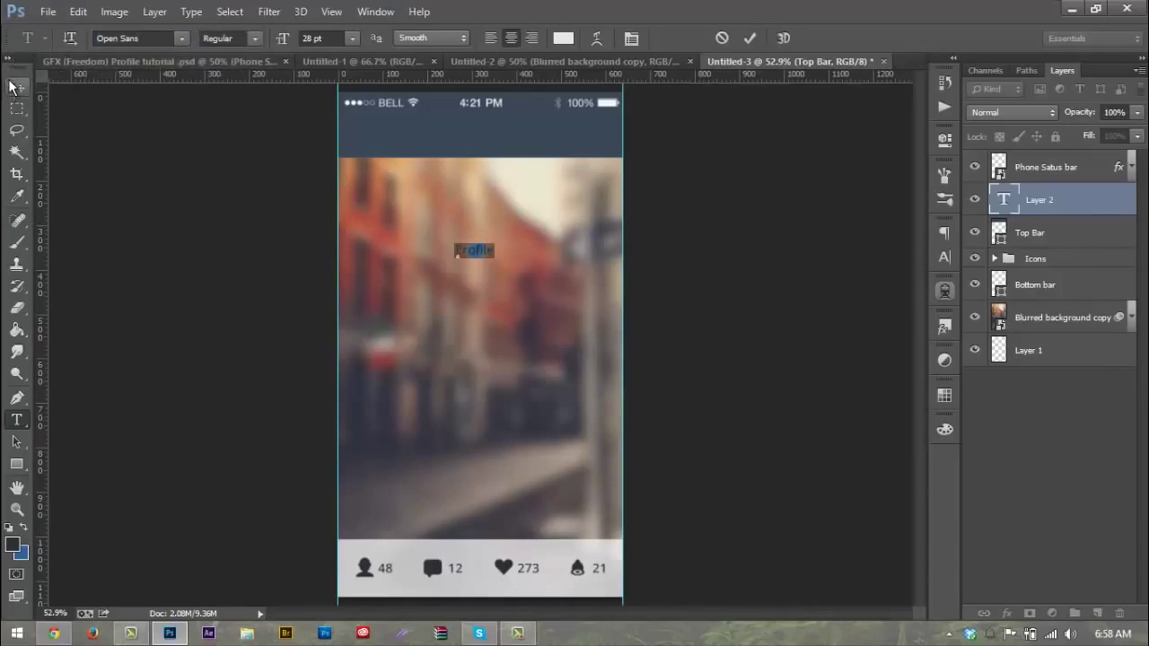
pyautogui.click(324, 37)
pyautogui.write('40')
pyautogui.press('Return')
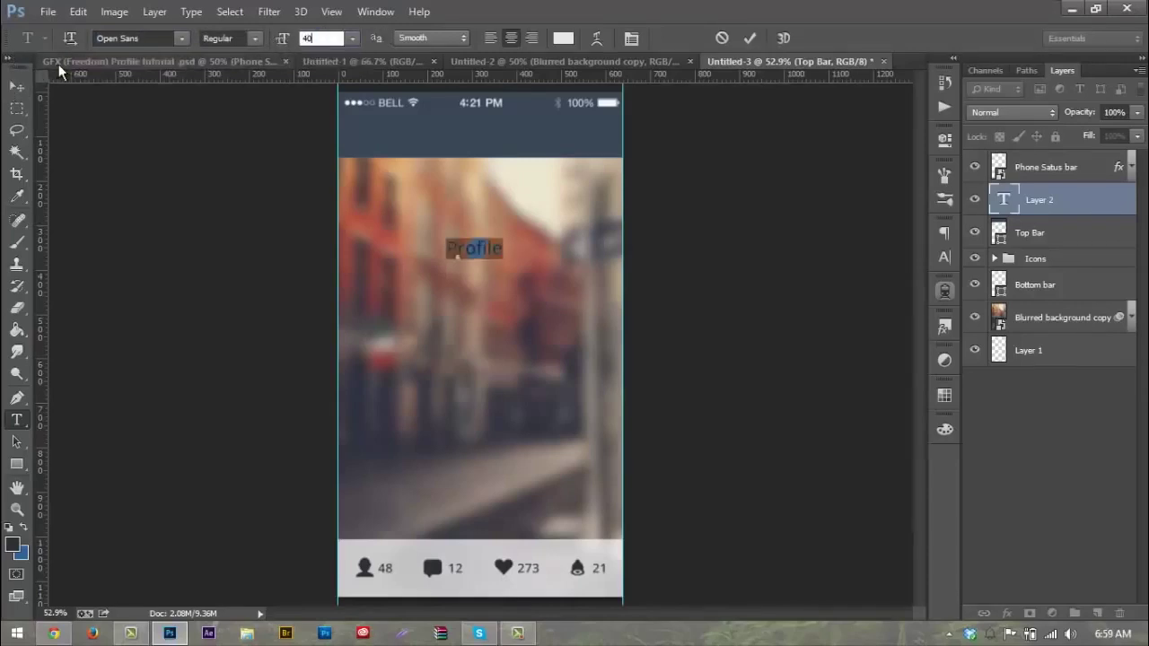
pyautogui.write('45')
pyautogui.press('Return')
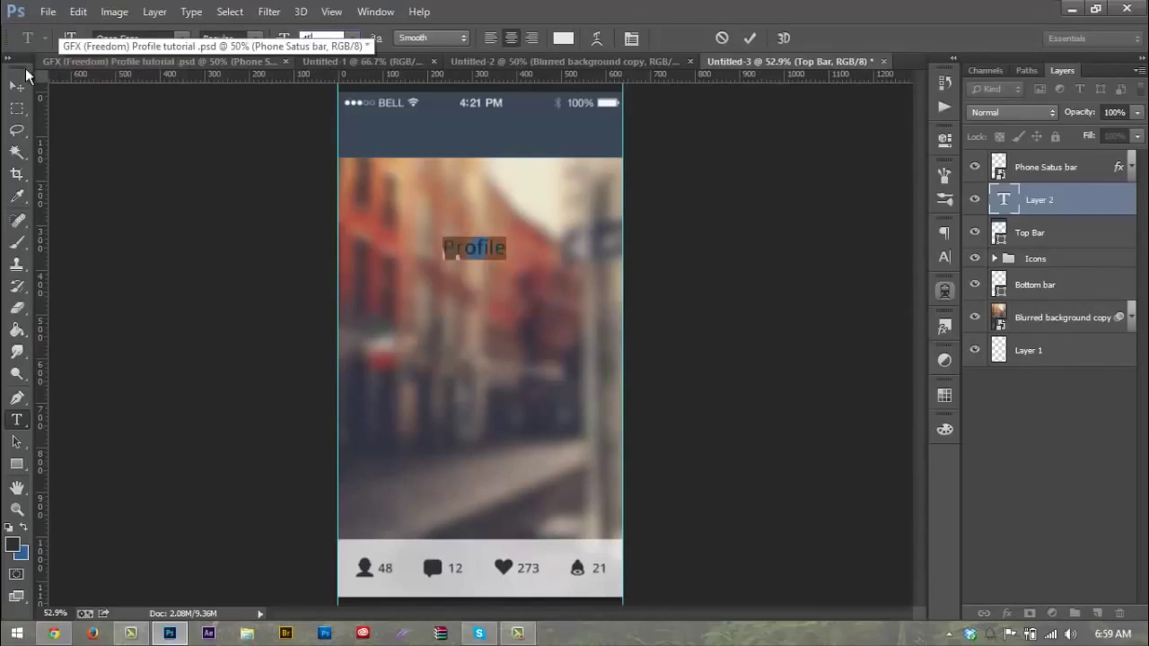
pyautogui.click(22, 87)
pyautogui.moveTo(499, 251); pyautogui.dragTo(506, 135)
# Step: Make the title 40 pt Open Sans Semibold and nudge it to the top bar's centre
pyautogui.press('t')
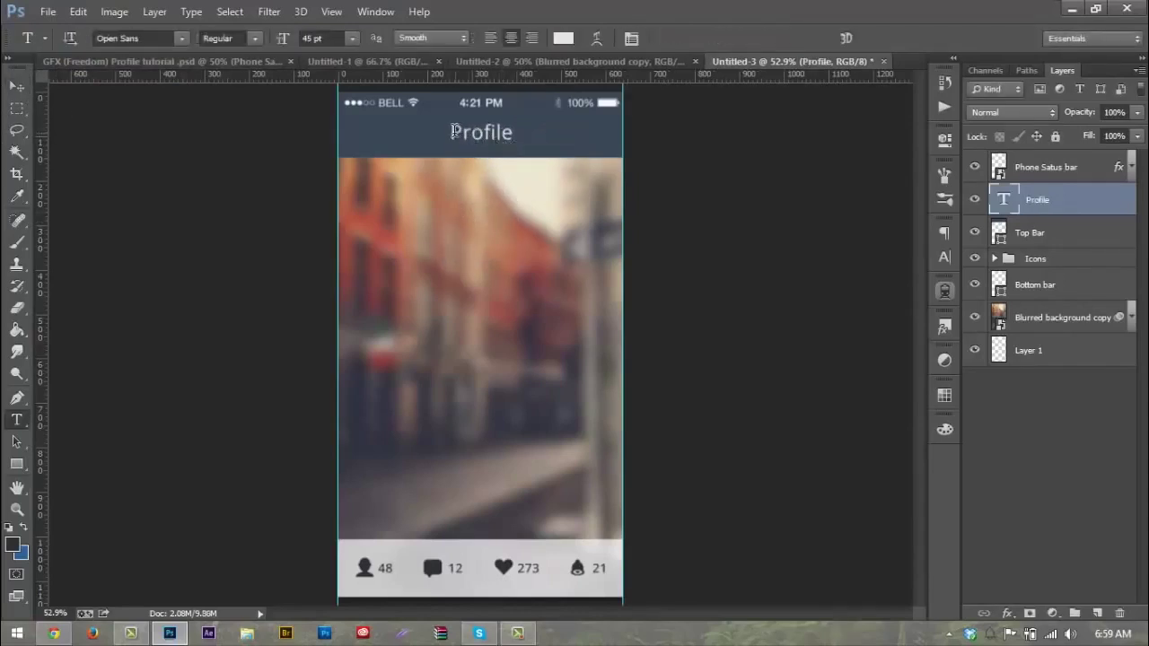
pyautogui.doubleClick(467, 132)
pyautogui.write('35')
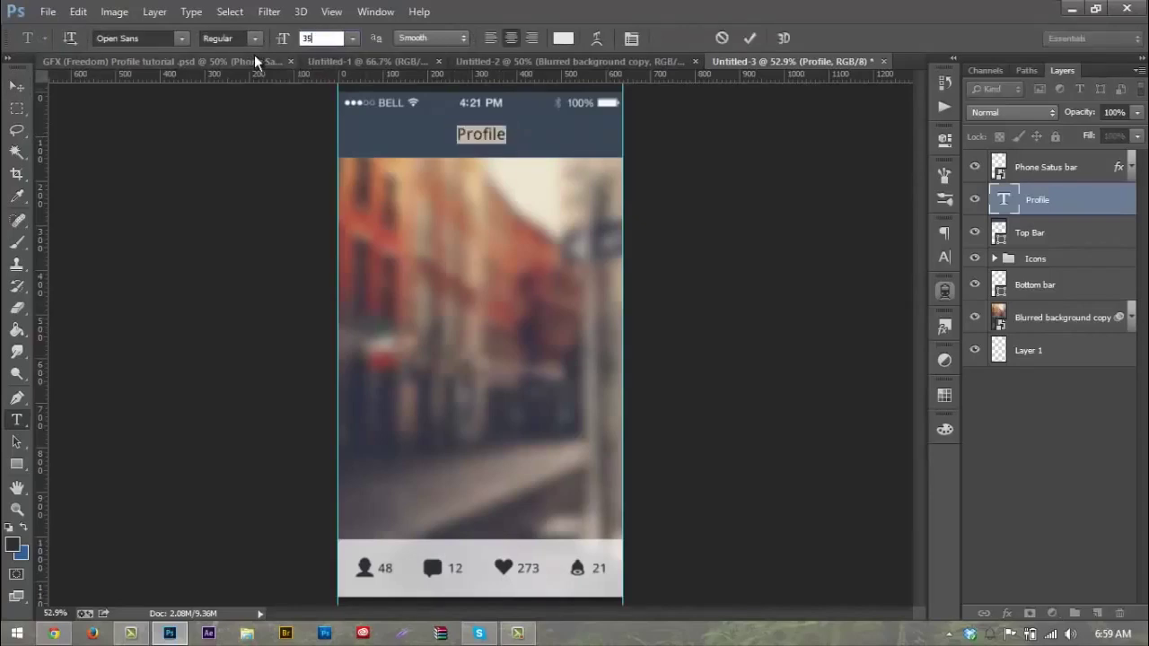
pyautogui.press('BackSpace')
pyautogui.press('BackSpace')
pyautogui.write('40')
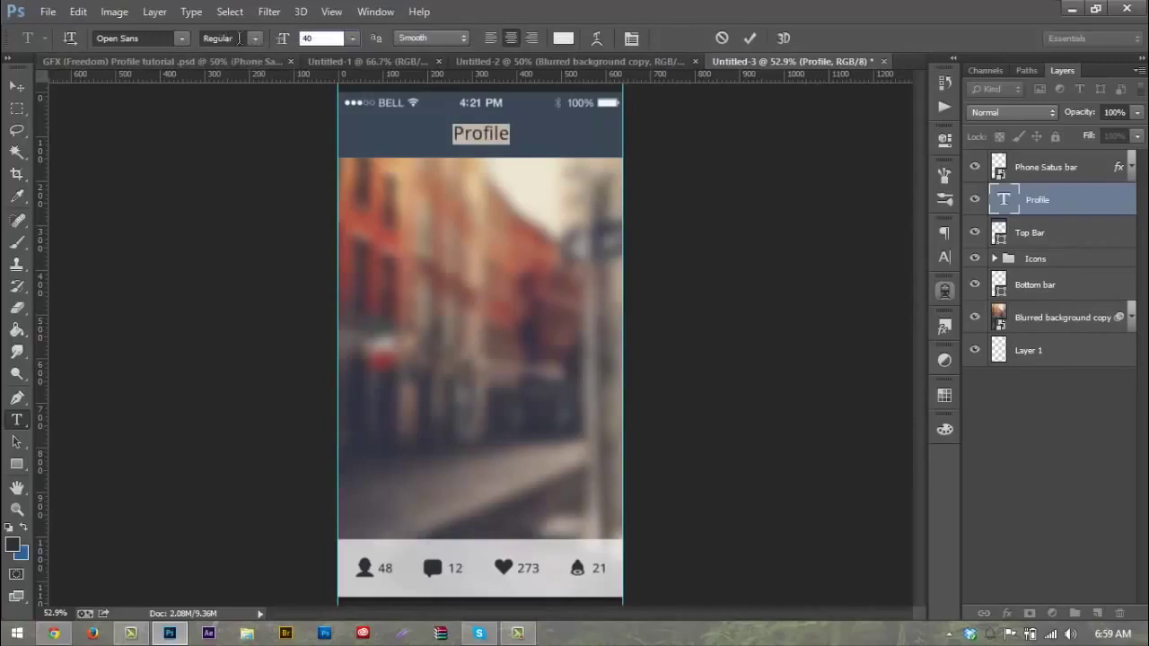
pyautogui.click(239, 38)
pyautogui.click(278, 108)
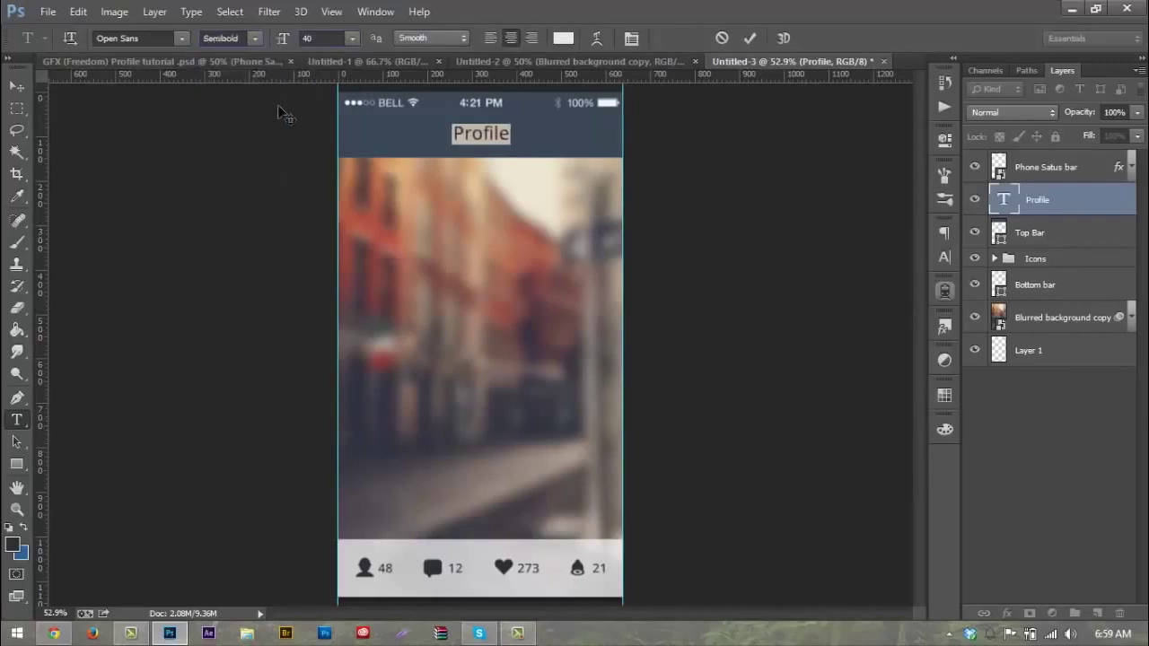
pyautogui.click(17, 85)
pyautogui.moveTo(469, 142); pyautogui.dragTo(467, 141)
pyautogui.press('Right')
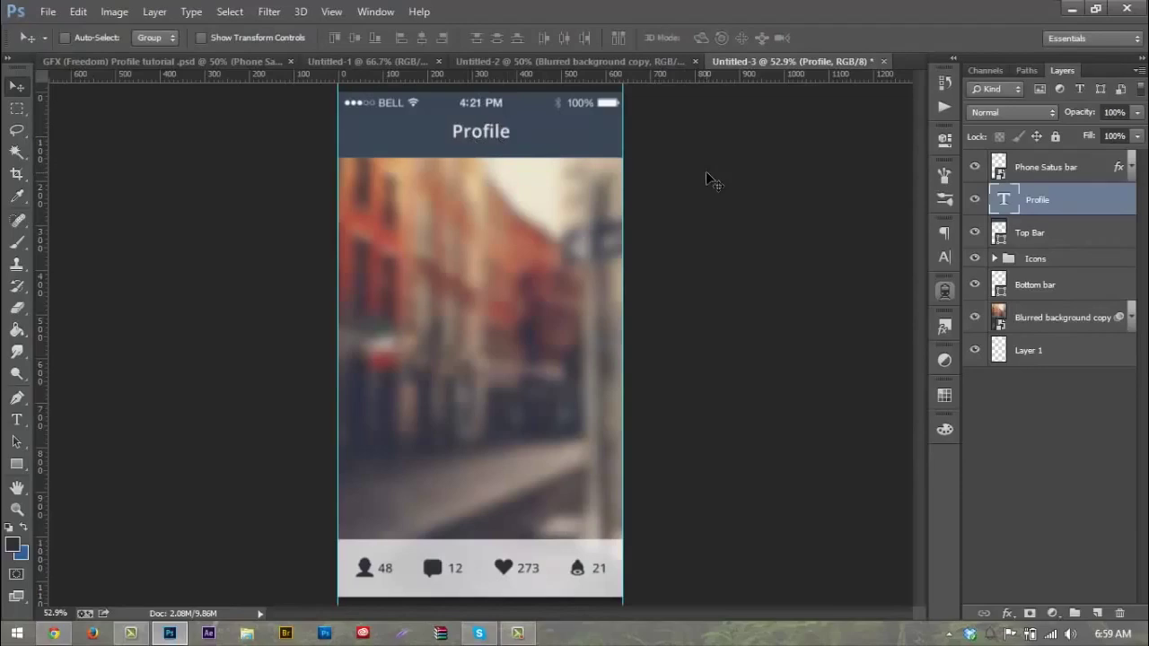
# Step: Set the Profile title's tracking to 50 in the Character panel
pyautogui.press('t')
pyautogui.moveTo(451, 132); pyautogui.dragTo(690, 46)
pyautogui.click(637, 36)
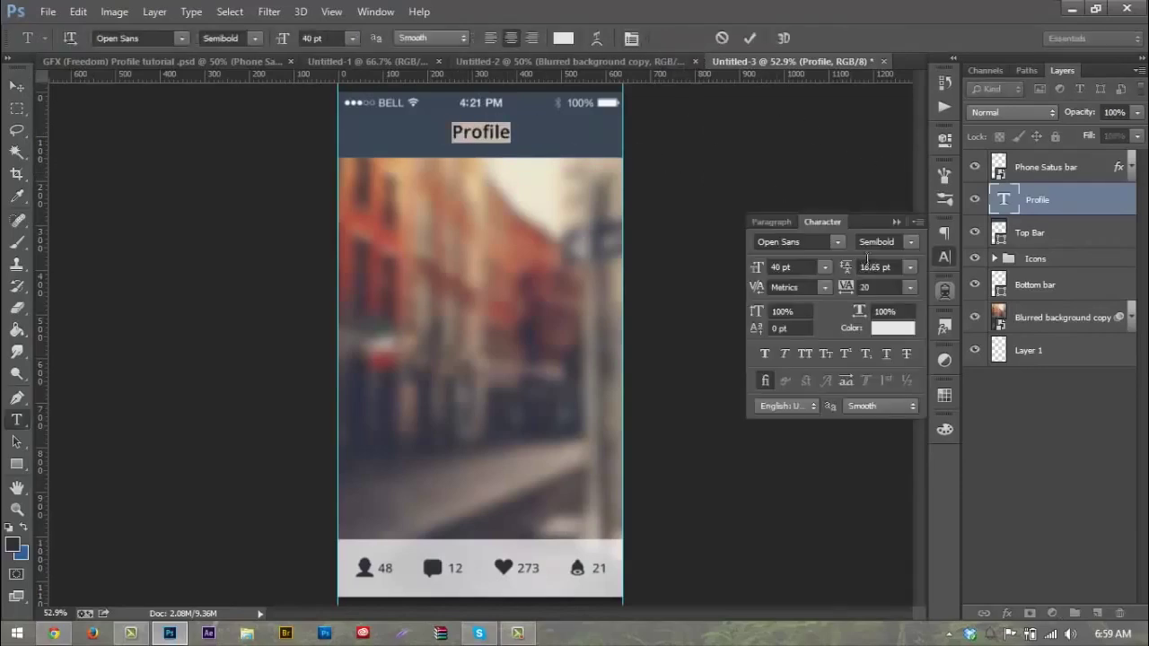
pyautogui.click(855, 287)
pyautogui.write('50')
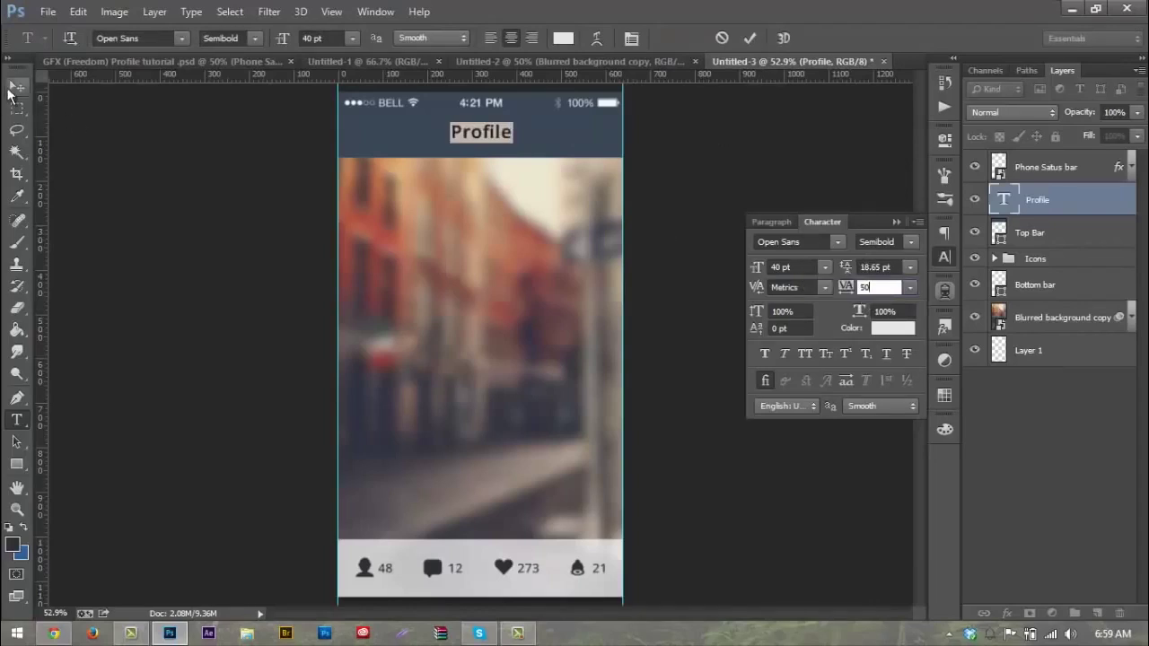
pyautogui.click(14, 87)
pyautogui.click(886, 223)
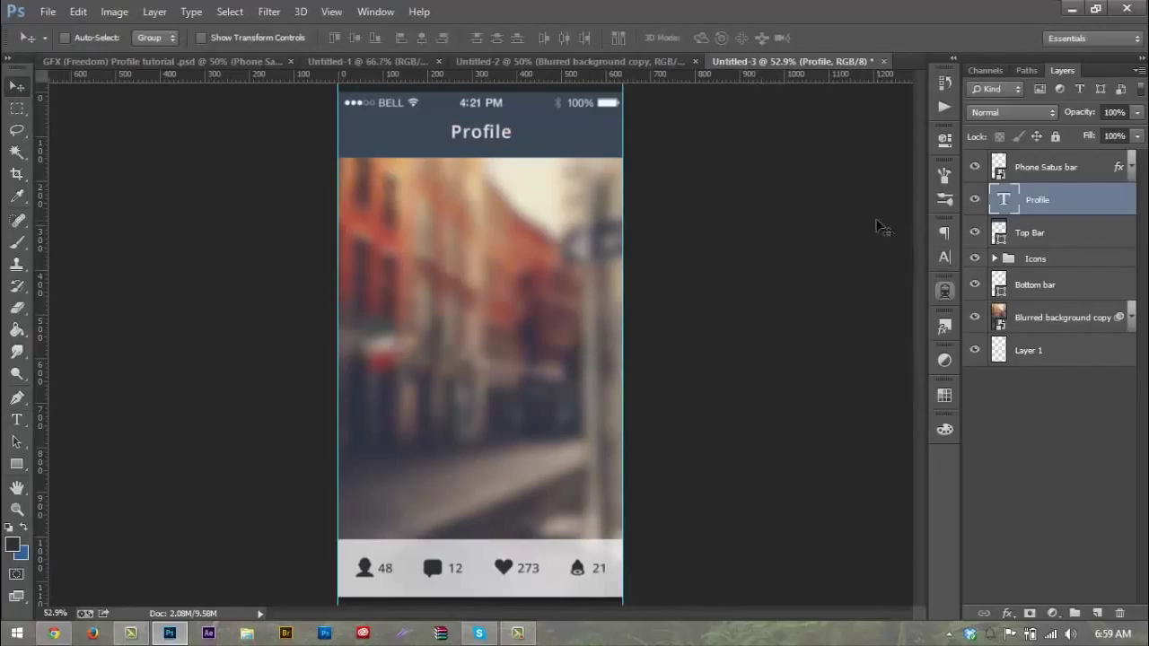
# Step: Recolour the Profile title to off-white #f0f0f0 and nudge it down a pixel
pyautogui.press('Down')
pyautogui.keyDown('ctrl'); pyautogui.click(1004, 199); pyautogui.keyUp('ctrl')
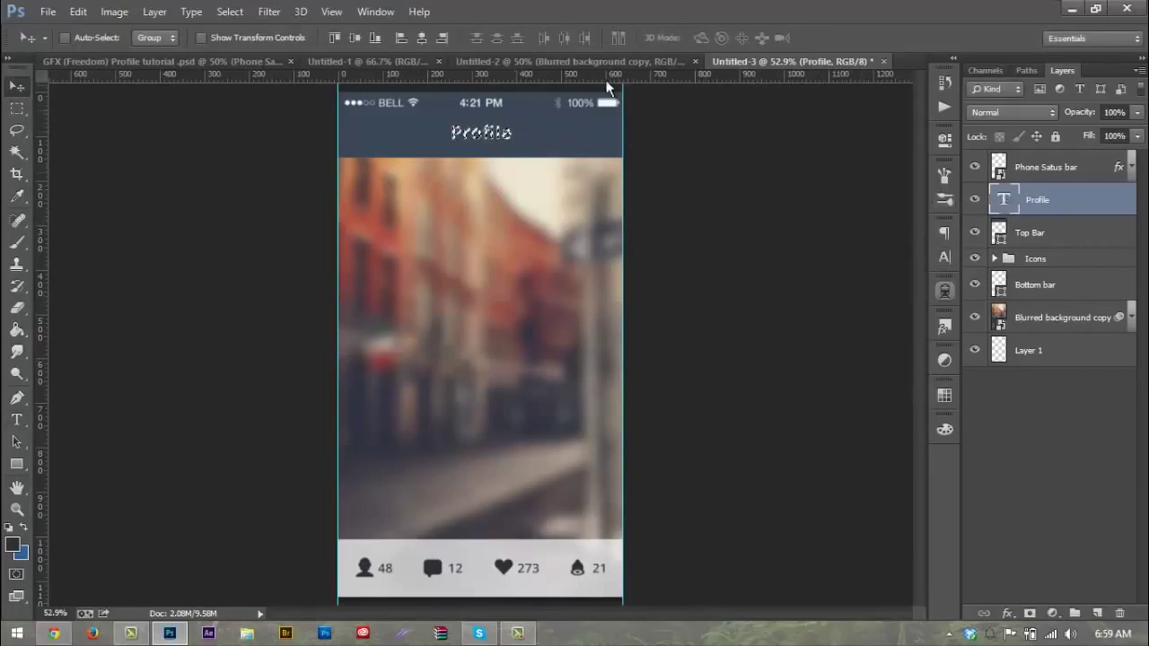
pyautogui.doubleClick(994, 201)
pyautogui.click(562, 37)
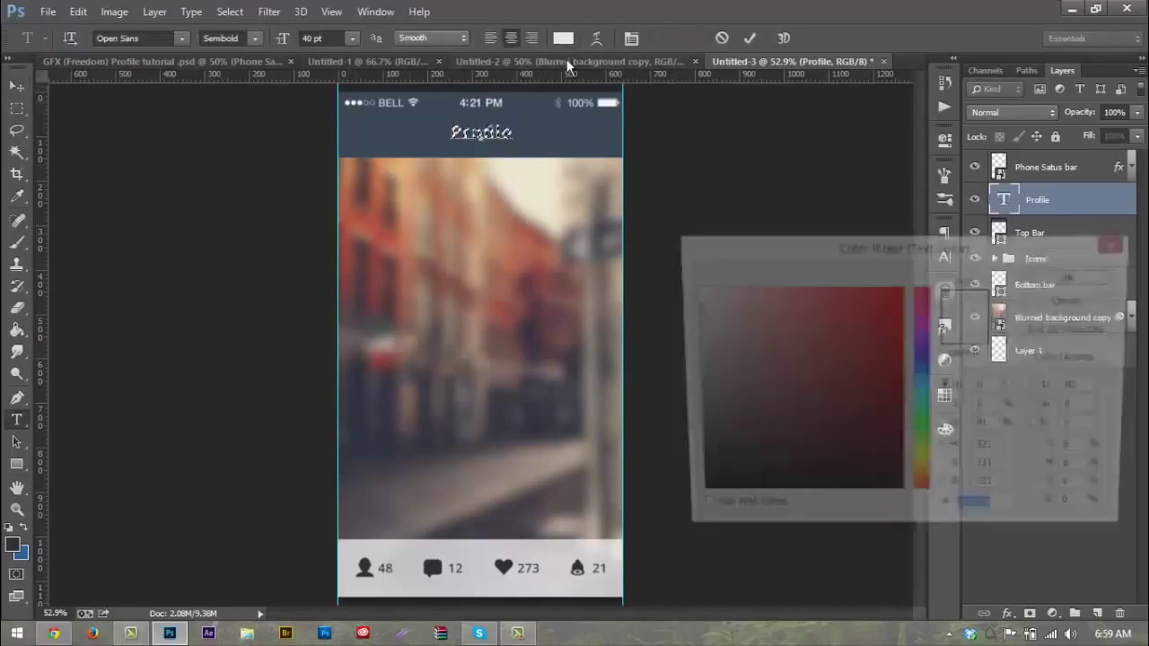
pyautogui.click(686, 300)
pyautogui.click(1031, 280)
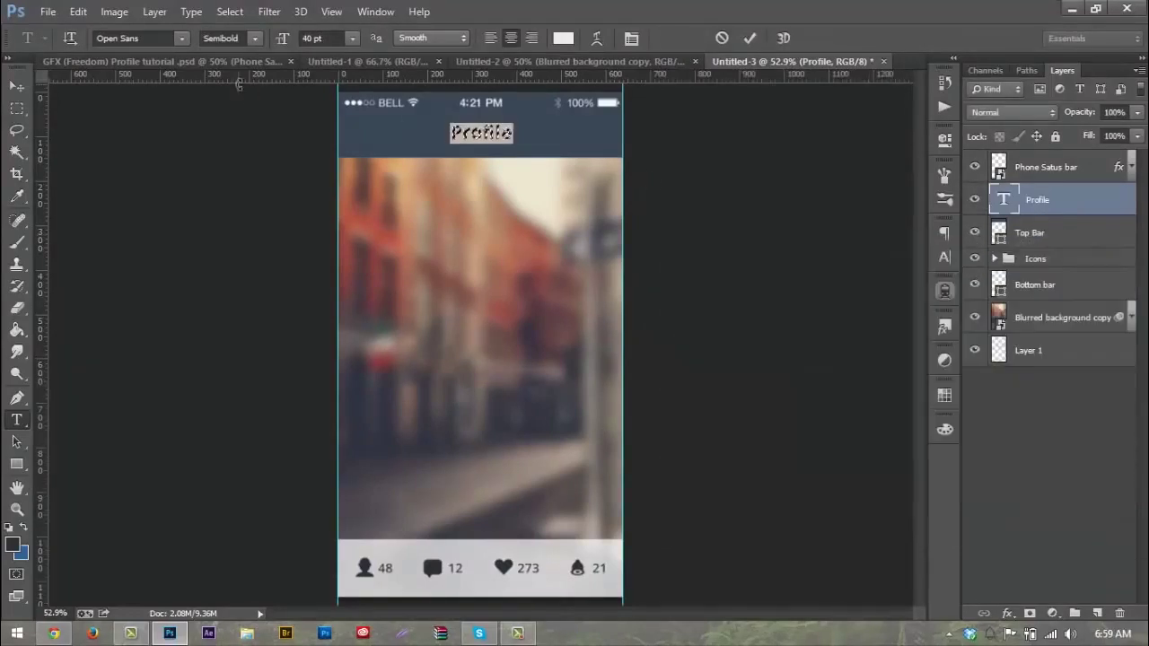
pyautogui.hotkey('ctrl', 'Return')
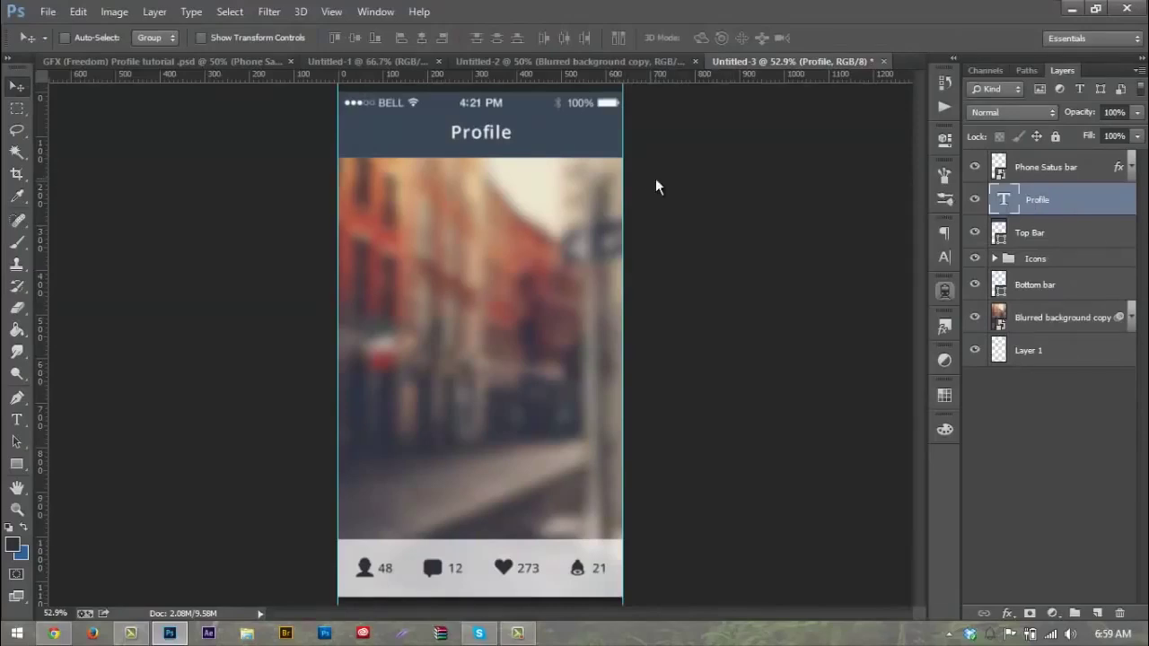
pyautogui.press('Down')
pyautogui.click(341, 59)
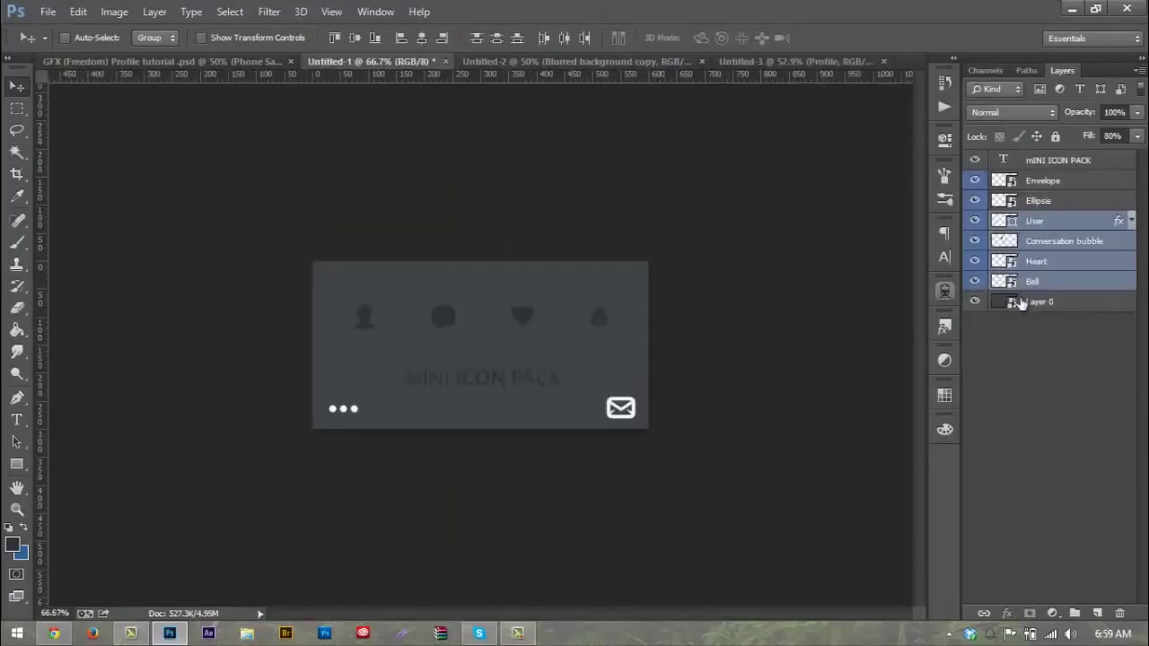
# Step: Drag the Envelope and Ellipsis icon layers from Untitled-1 into the Untitled-3 mockup
pyautogui.click(1039, 184)
pyautogui.keyDown('shift'); pyautogui.click(1037, 201); pyautogui.keyUp('shift')
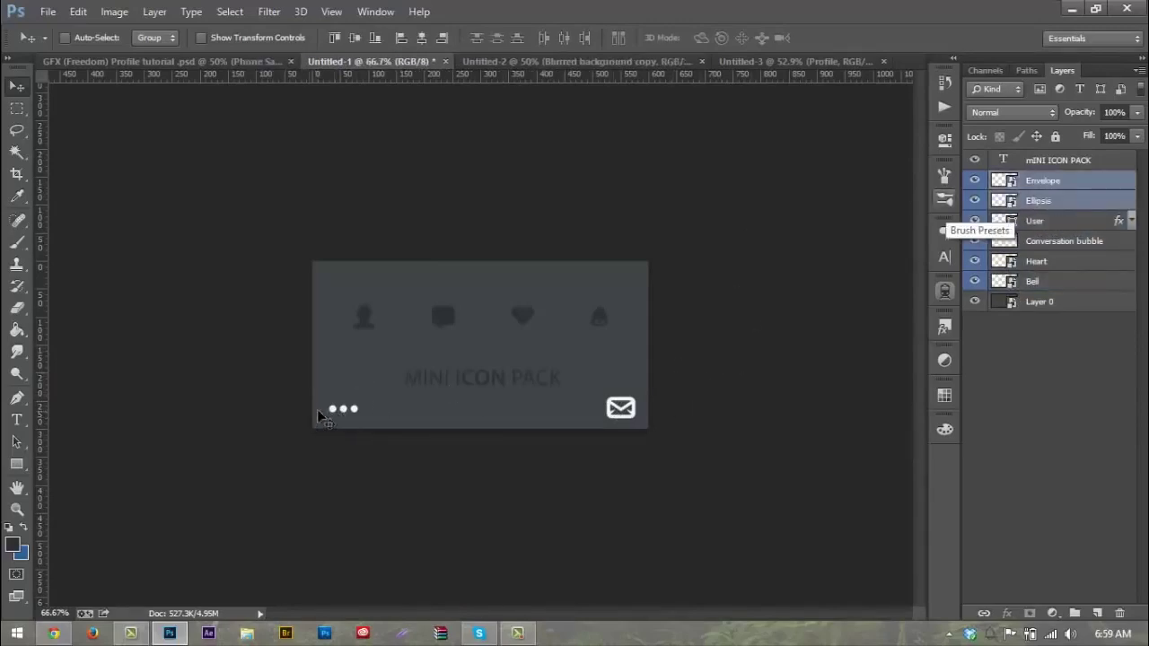
pyautogui.moveTo(597, 401); pyautogui.dragTo(571, 153)
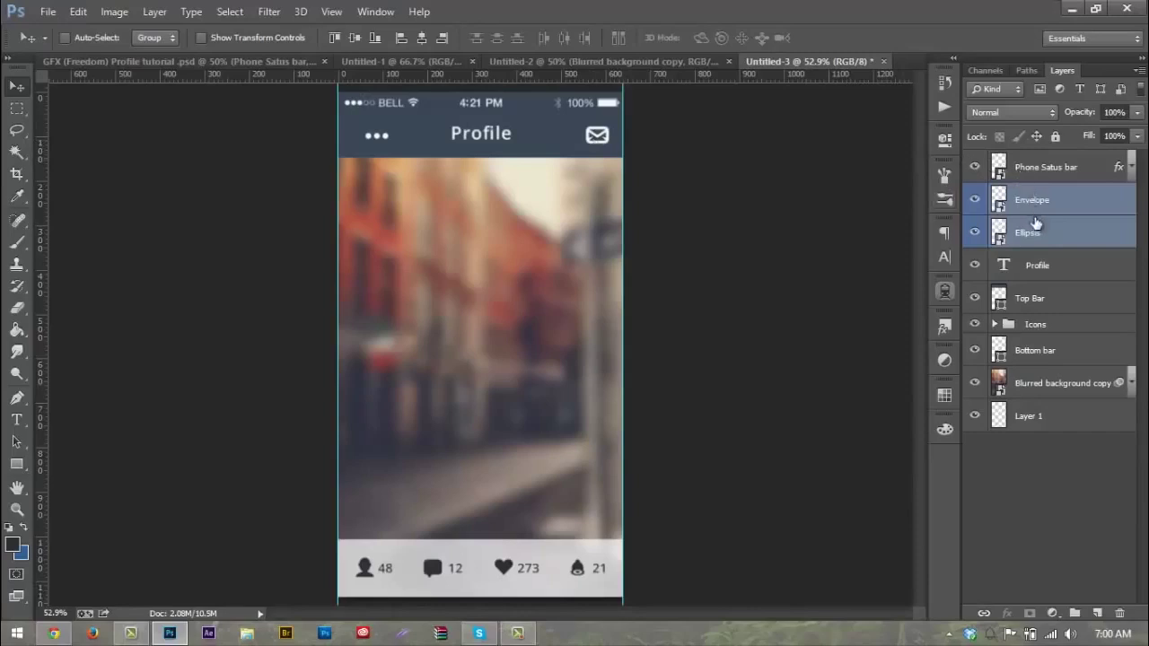
# Step: Nudge the icons into the top bar and place the three dots at its left end
pyautogui.press('Left')
pyautogui.press('Left')
pyautogui.press('Left')
pyautogui.press('Left')
pyautogui.press('Left')
pyautogui.press('Left')
pyautogui.press('Right')
pyautogui.click(1089, 199)
pyautogui.moveTo(692, 208); pyautogui.dragTo(584, 206)
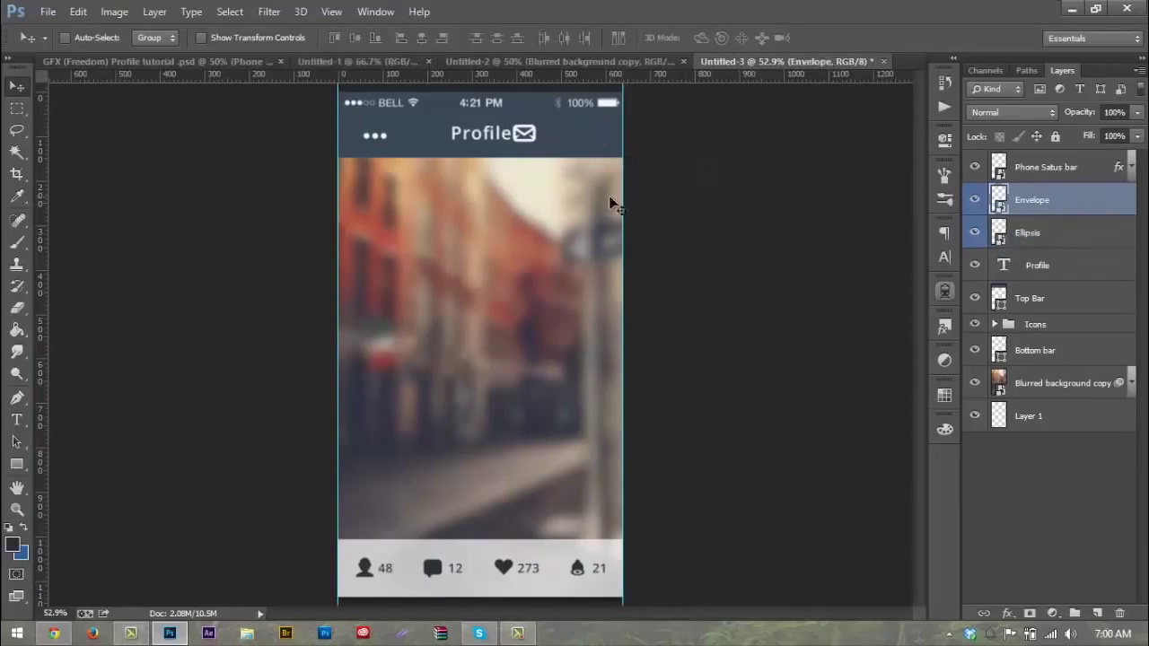
pyautogui.click(1050, 231)
pyautogui.moveTo(380, 161); pyautogui.dragTo(474, 149)
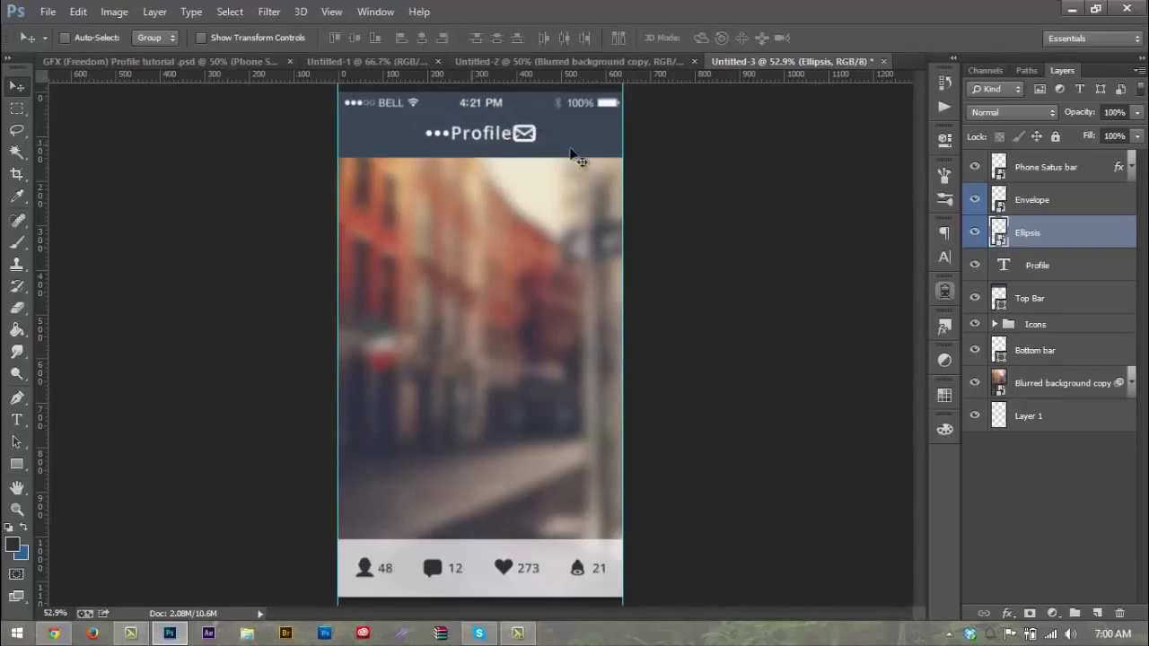
pyautogui.moveTo(551, 154); pyautogui.dragTo(499, 161)
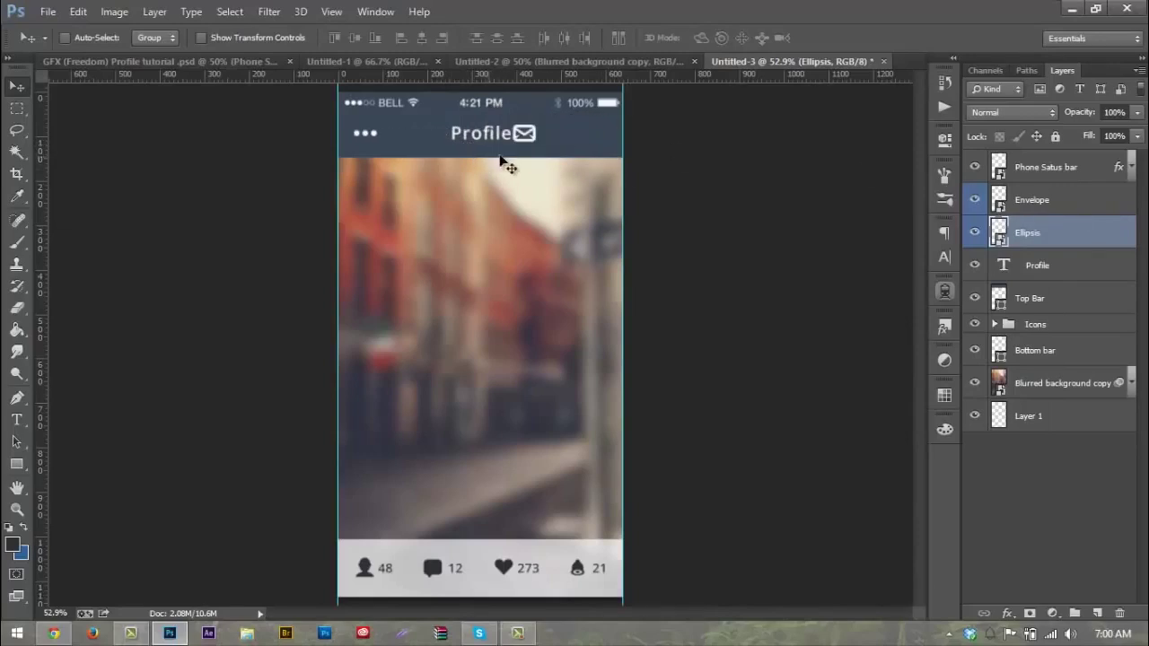
# Step: Move the envelope icon to the top bar's right end and group both icons into Group 1
pyautogui.click(1032, 199)
pyautogui.moveTo(671, 146); pyautogui.dragTo(744, 157)
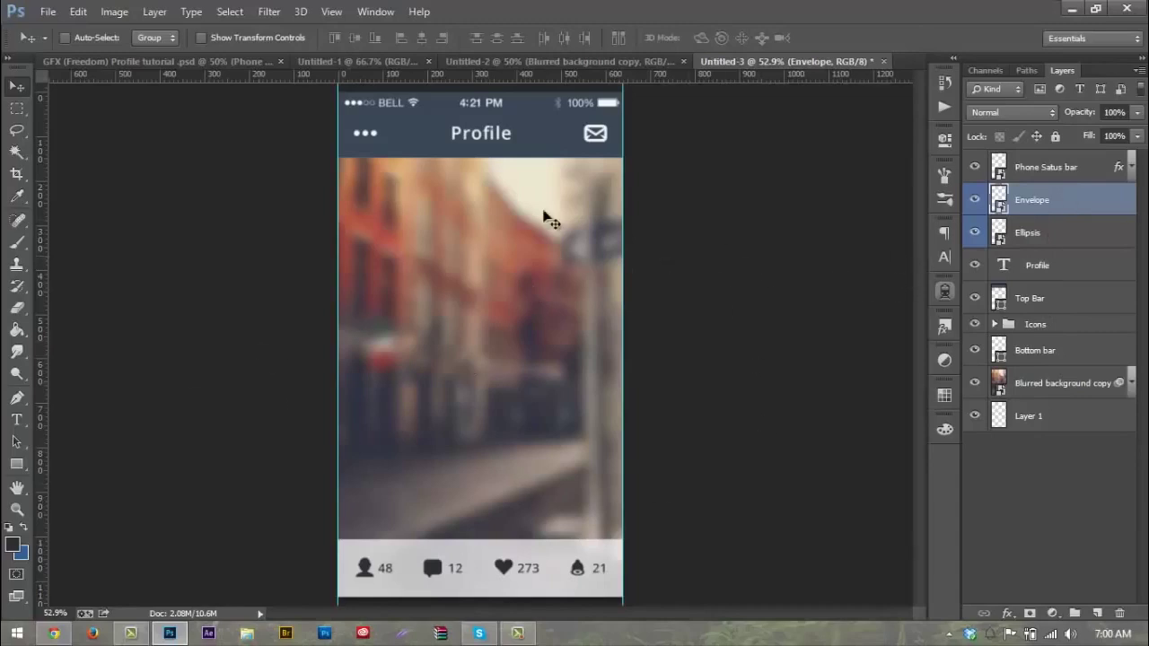
pyautogui.moveTo(1012, 238); pyautogui.dragTo(1075, 613)
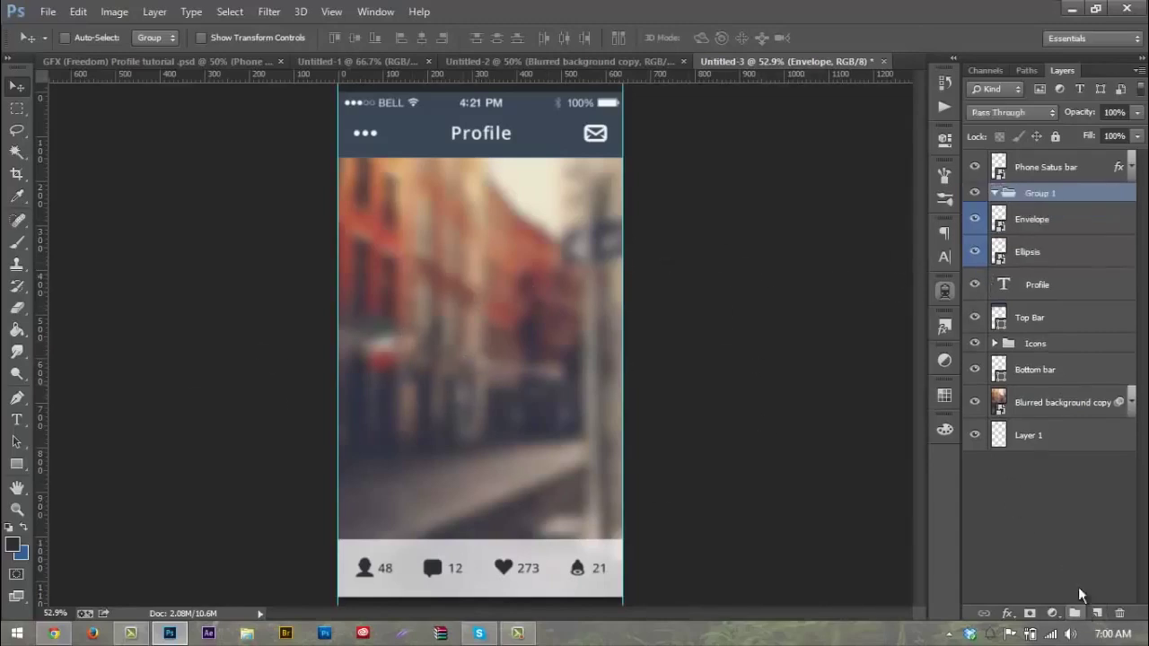
# Step: Rename Group 1 to 'Top bar' and move the four top-bar layers into it
pyautogui.doubleClick(1034, 193)
pyautogui.write('Top')
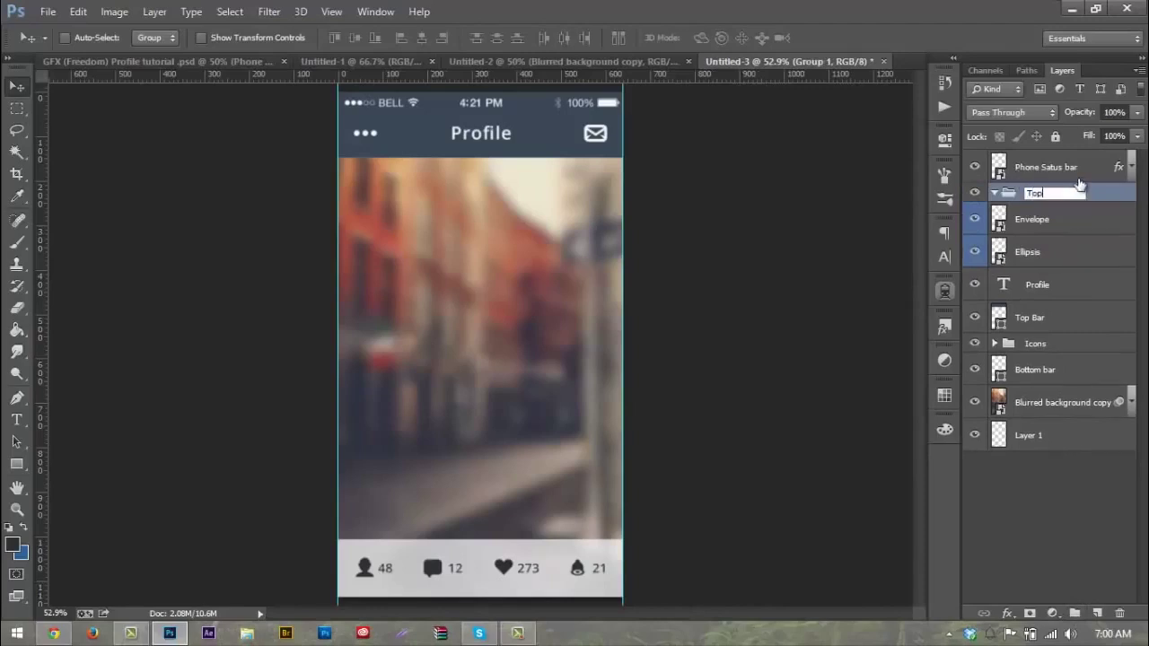
pyautogui.write(' bar')
pyautogui.press('Return')
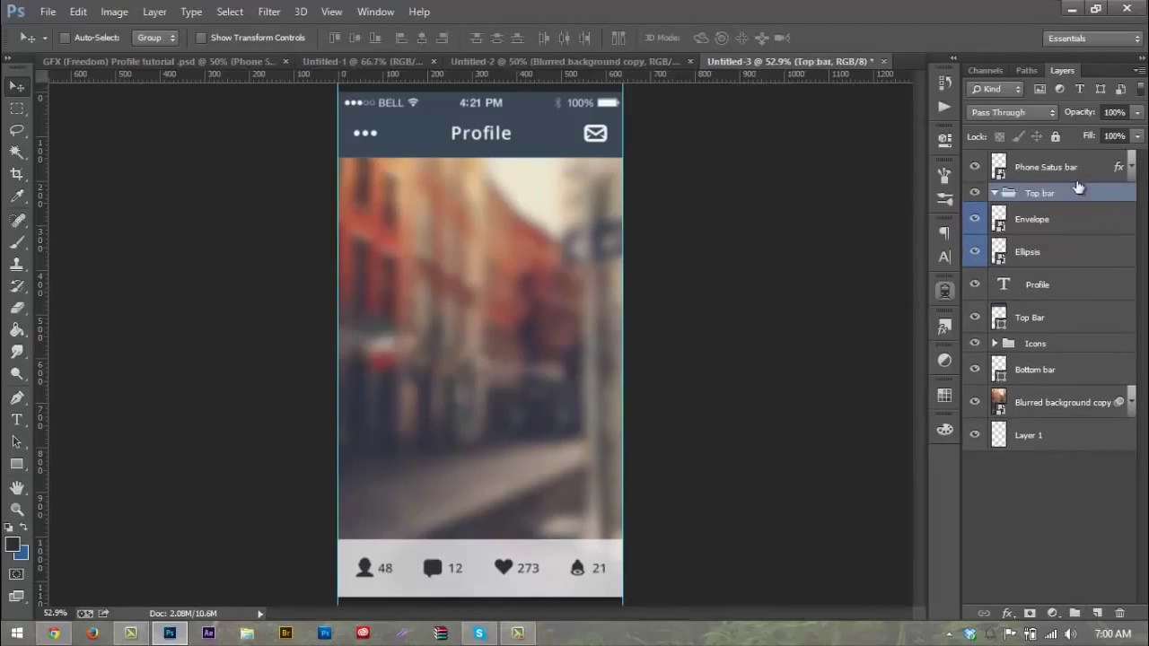
pyautogui.click(1067, 228)
pyautogui.keyDown('shift'); pyautogui.click(1065, 309); pyautogui.keyUp('shift')
pyautogui.moveTo(1047, 217); pyautogui.dragTo(1039, 197)
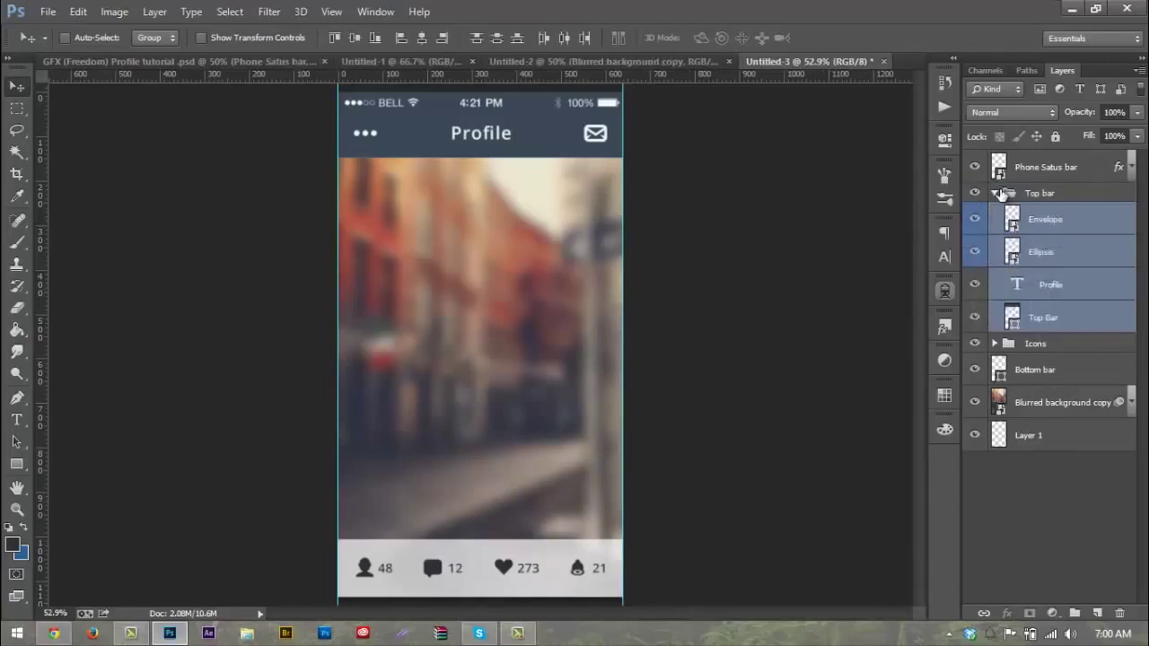
# Step: Move the Phone Satus bar layer to the top of the Top bar group and collapse it
pyautogui.click(998, 193)
pyautogui.click(995, 194)
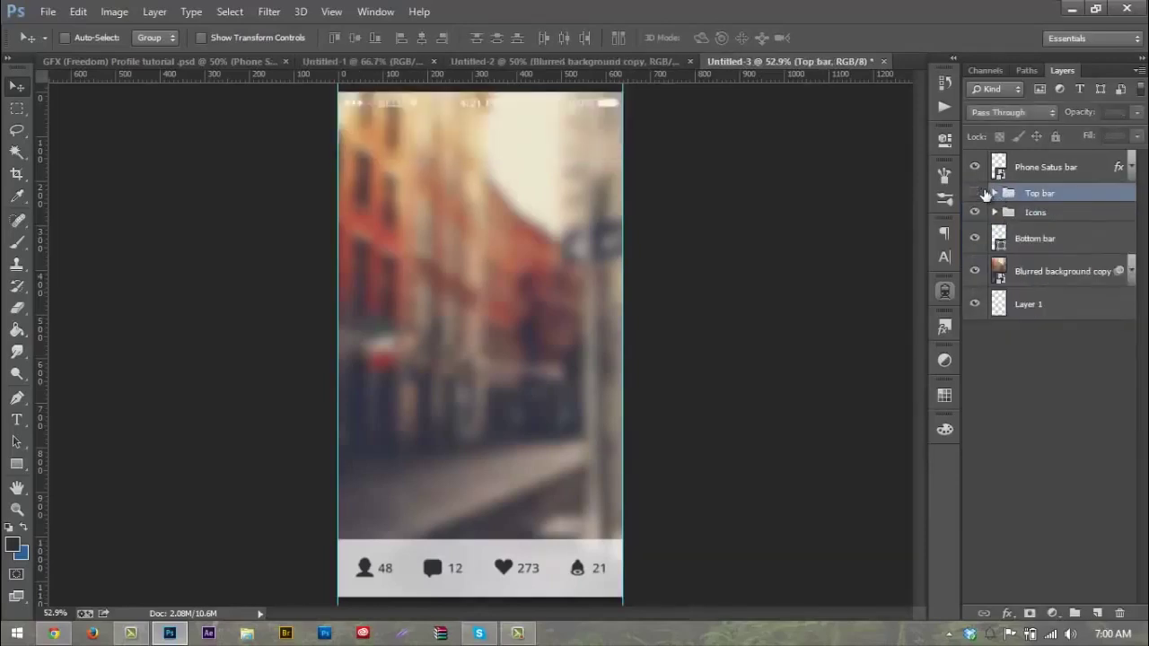
pyautogui.moveTo(1086, 167); pyautogui.dragTo(1070, 198)
pyautogui.click(994, 159)
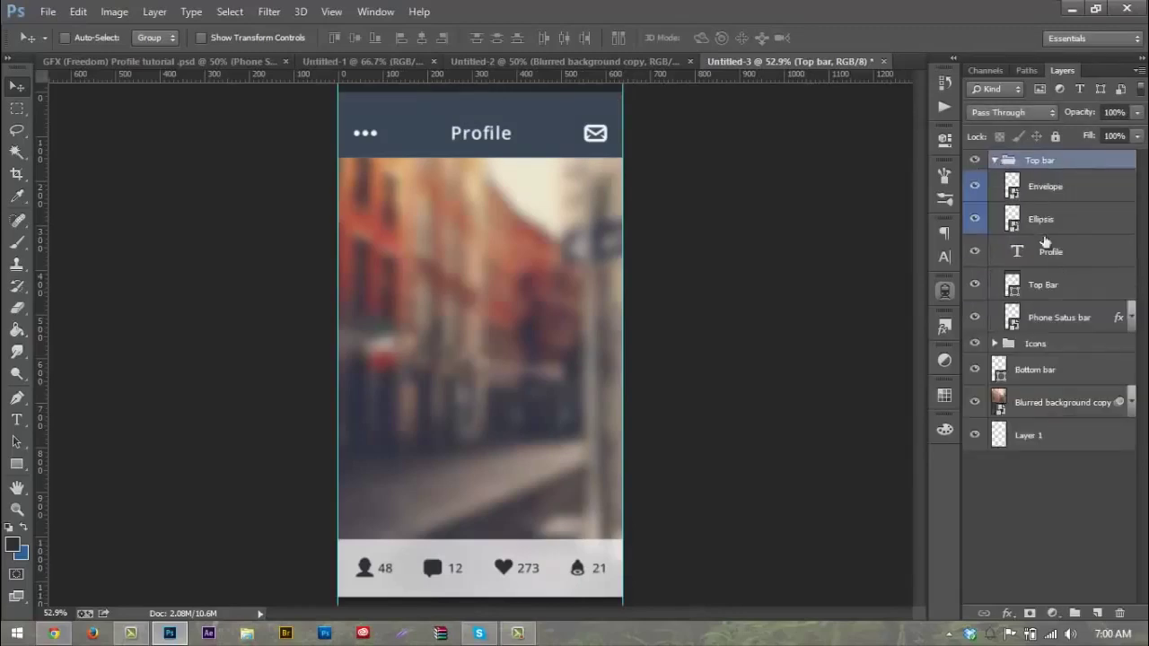
pyautogui.moveTo(1057, 274); pyautogui.dragTo(1006, 164)
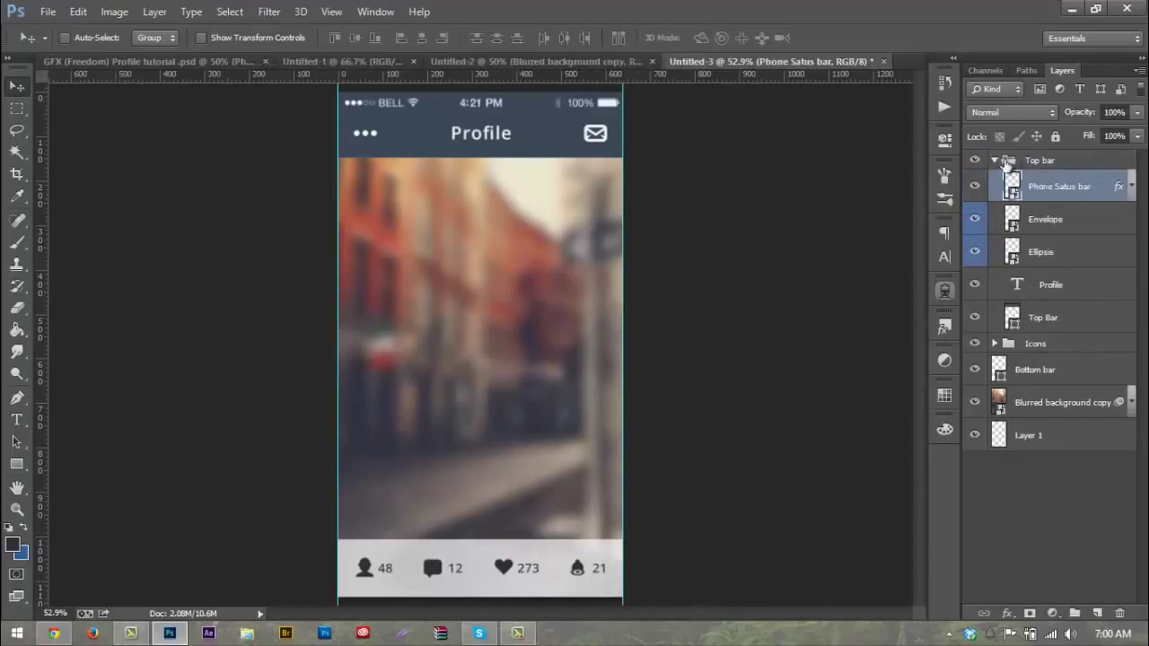
pyautogui.click(994, 159)
pyautogui.click(975, 159)
pyautogui.click(974, 160)
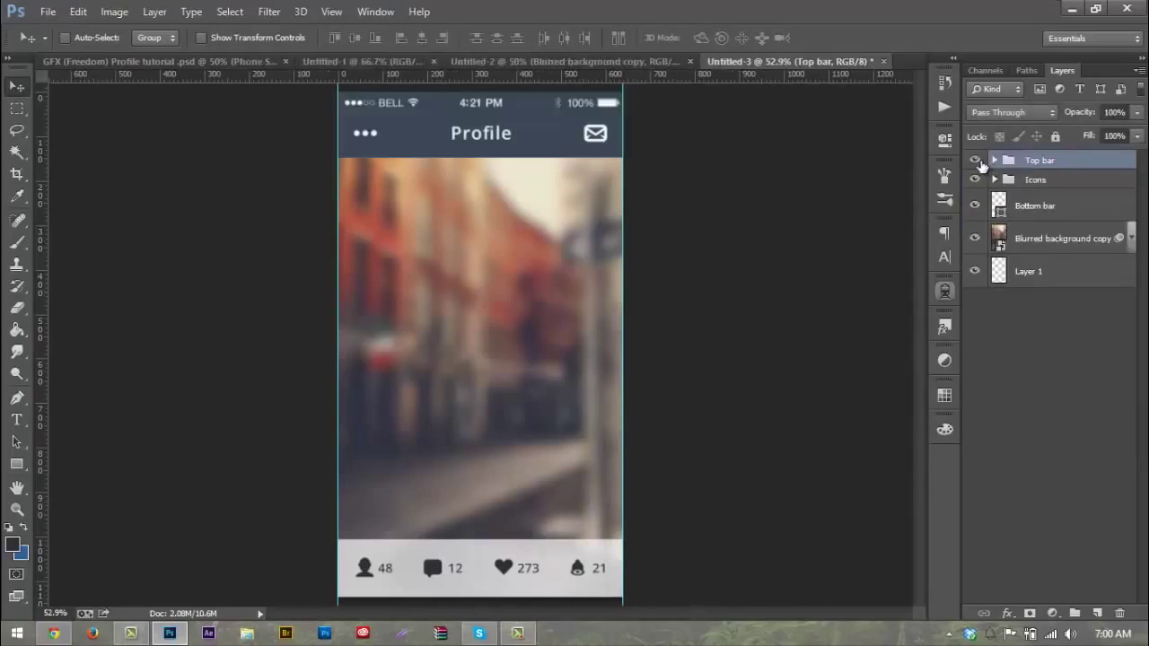
# Step: Delete the empty Layer 1
pyautogui.click(1056, 359)
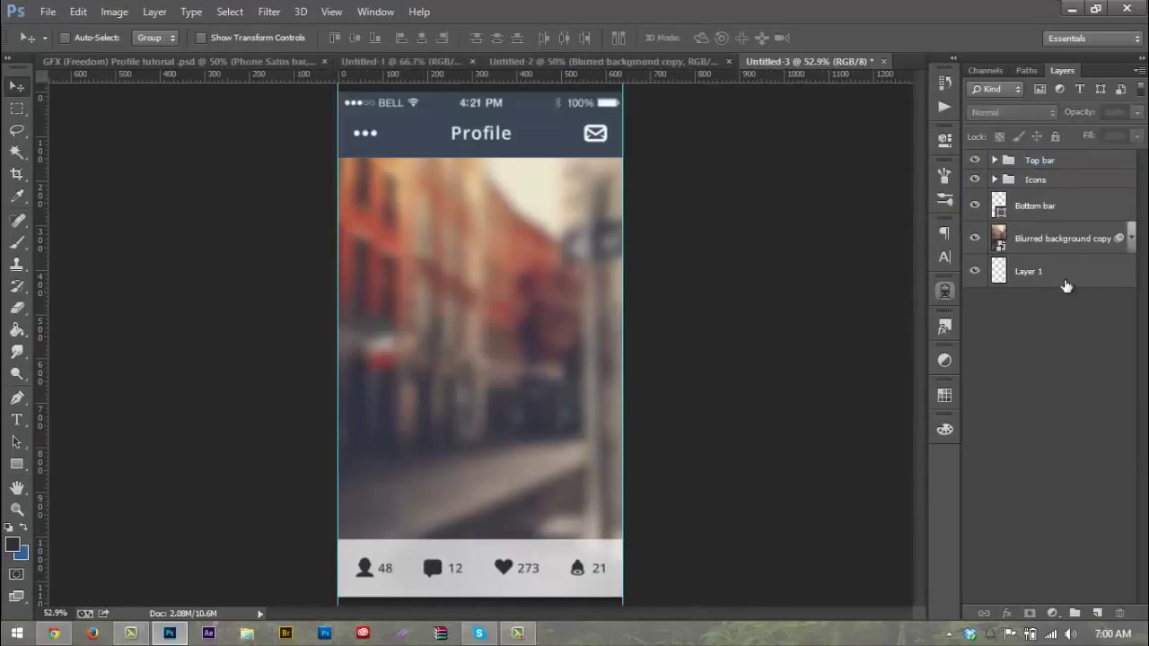
pyautogui.click(1065, 285)
pyautogui.press('Delete')
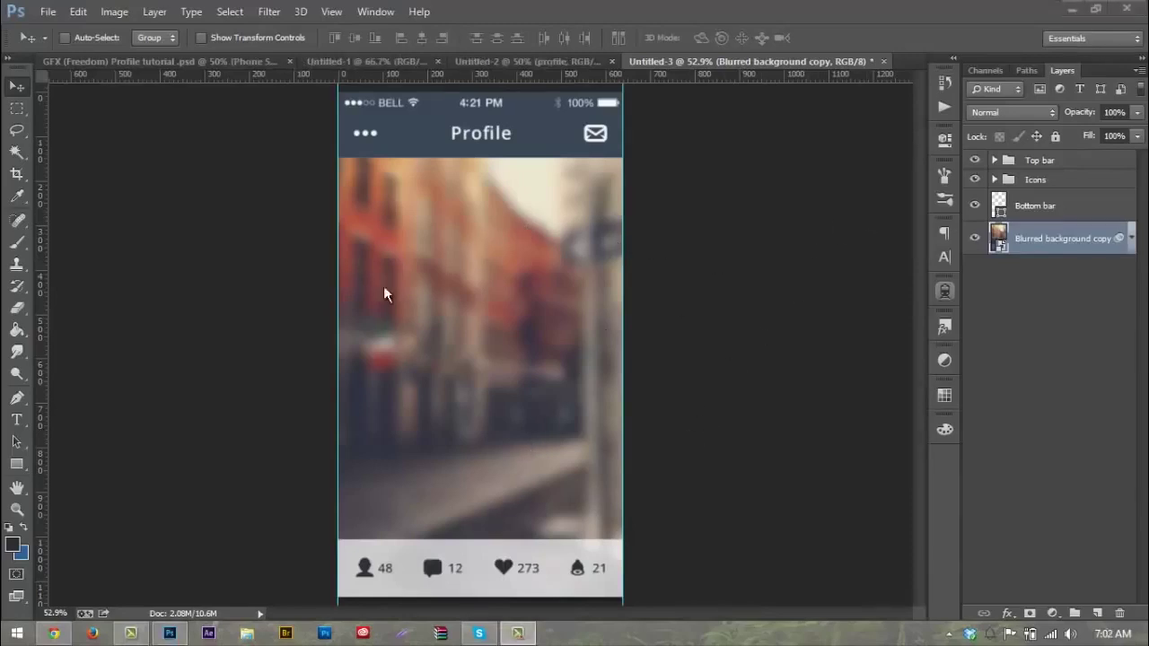
# Step: Create a 300 × 300 px ellipse with the Ellipse Tool
pyautogui.click(17, 467)
pyautogui.click(68, 493)
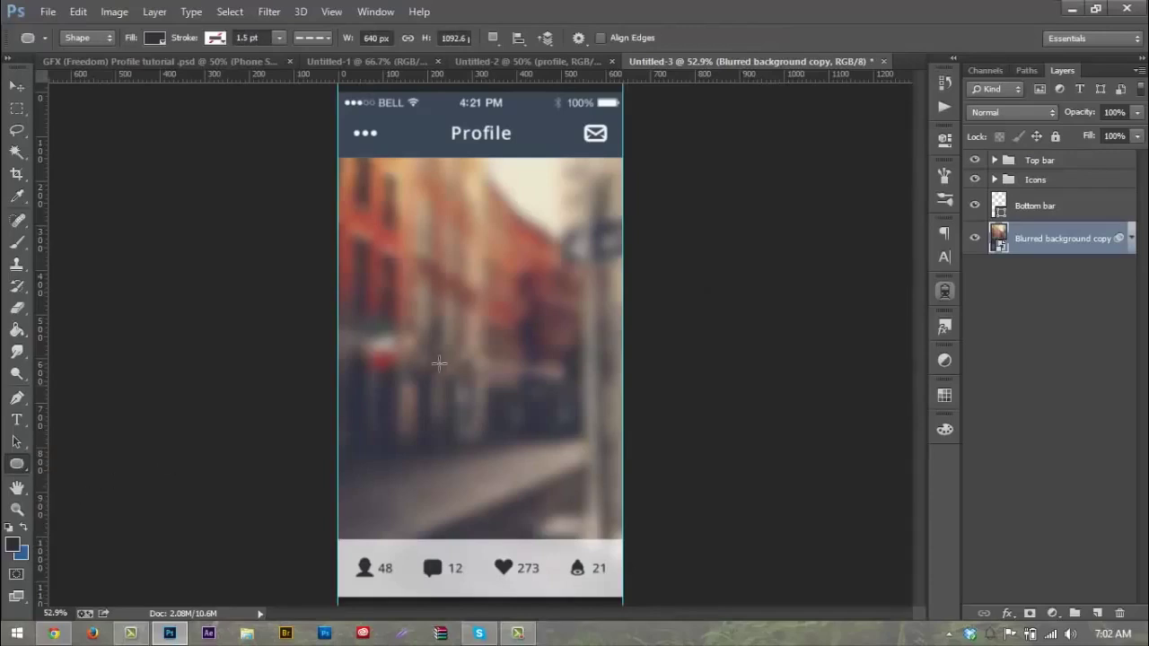
pyautogui.click(476, 338)
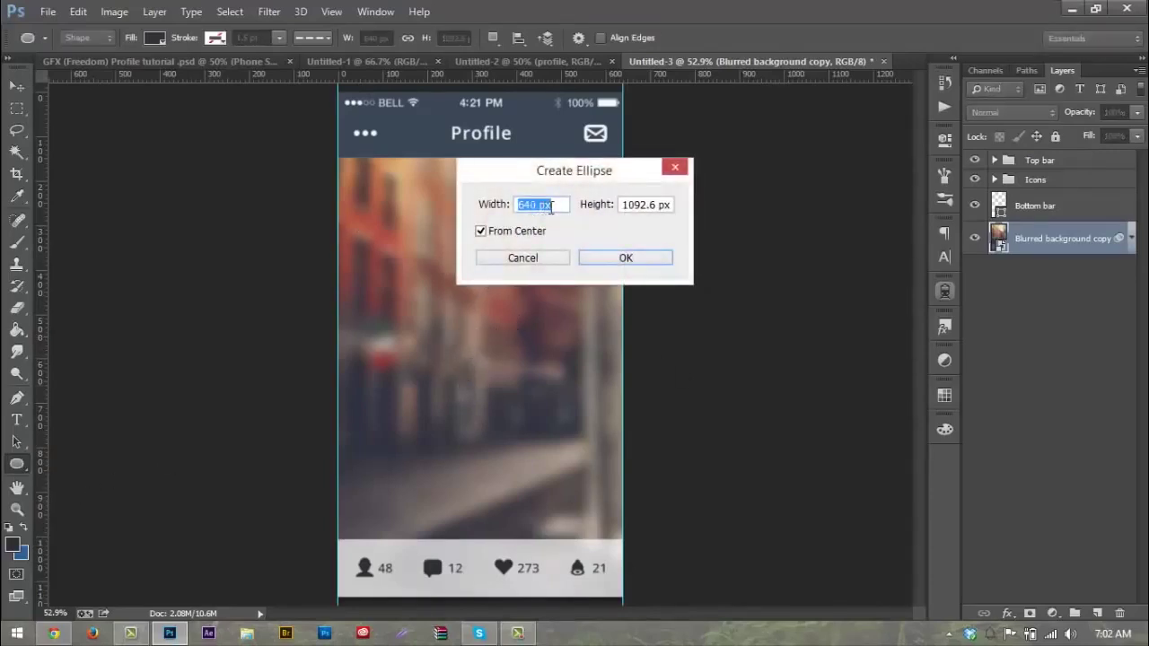
pyautogui.write('300')
pyautogui.press('Tab')
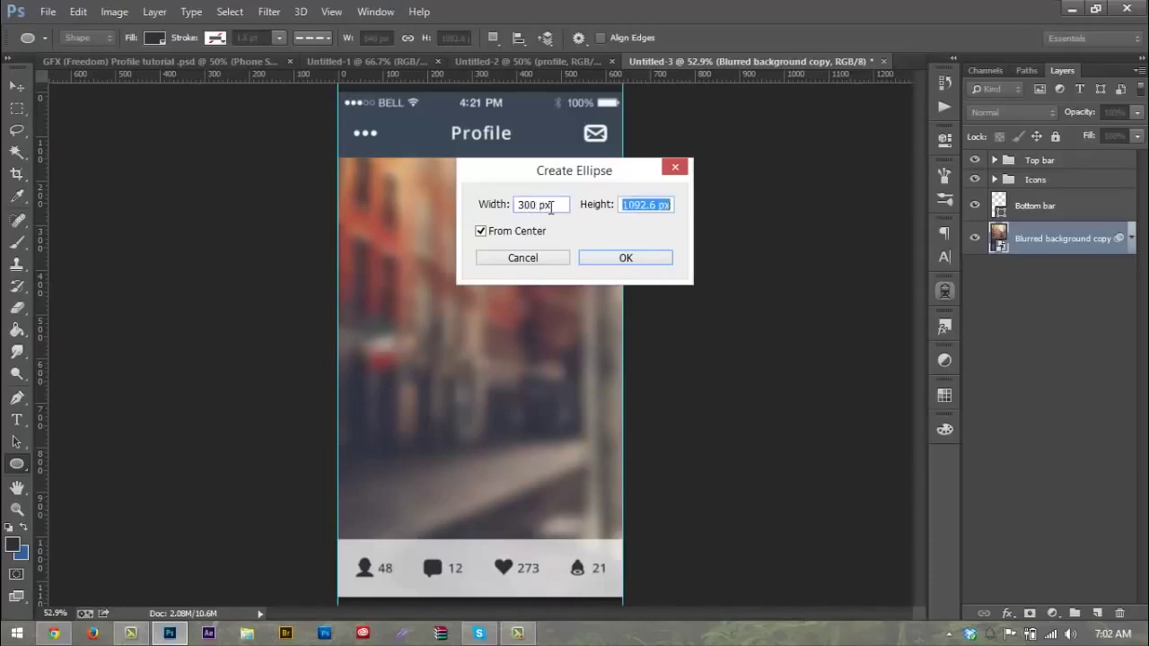
pyautogui.write('300')
pyautogui.press('Return')
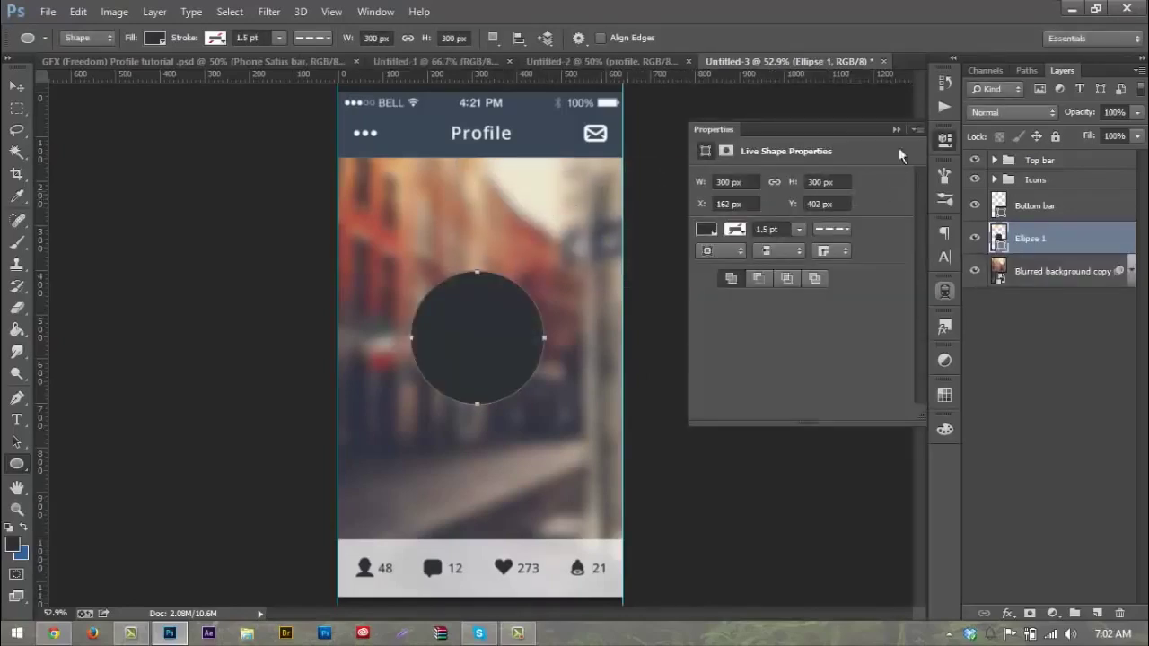
pyautogui.click(895, 130)
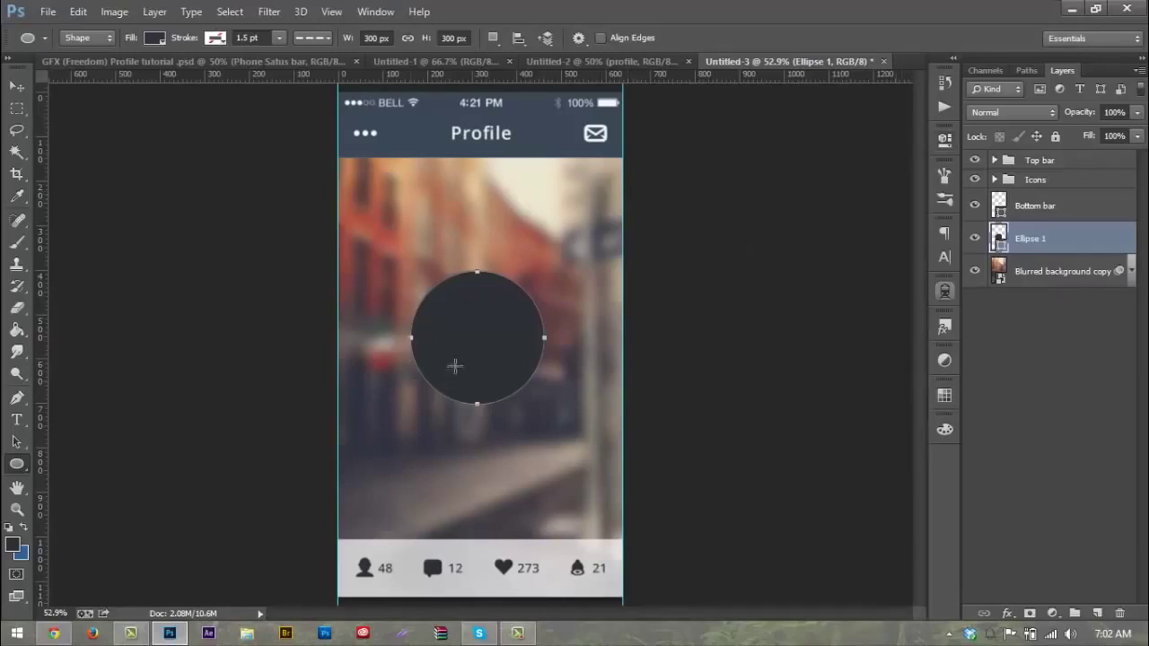
# Step: Fill the circle with light grey #f5f5f5
pyautogui.doubleClick(1000, 238)
pyautogui.click(689, 305)
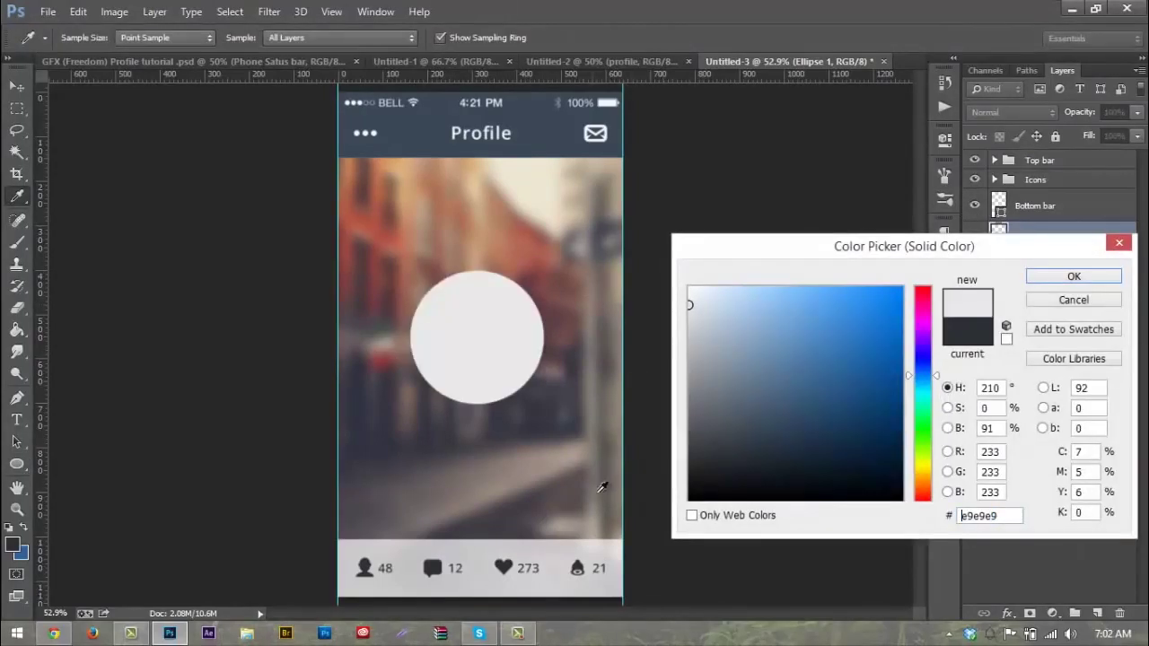
pyautogui.write('f5f5f5')
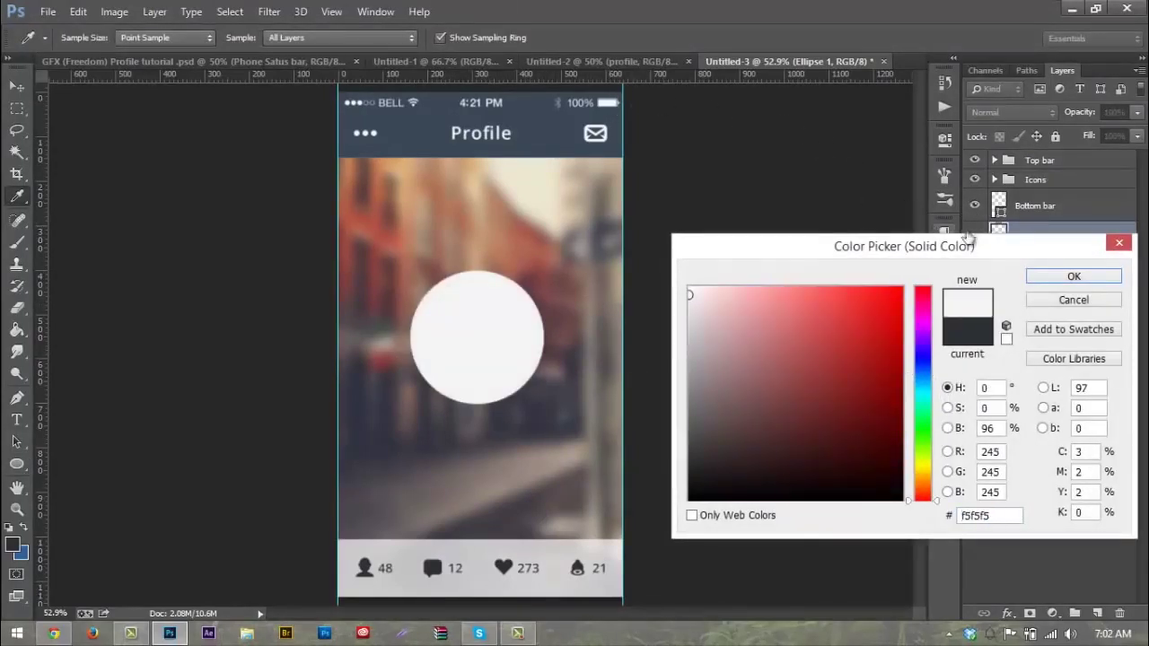
pyautogui.click(1055, 277)
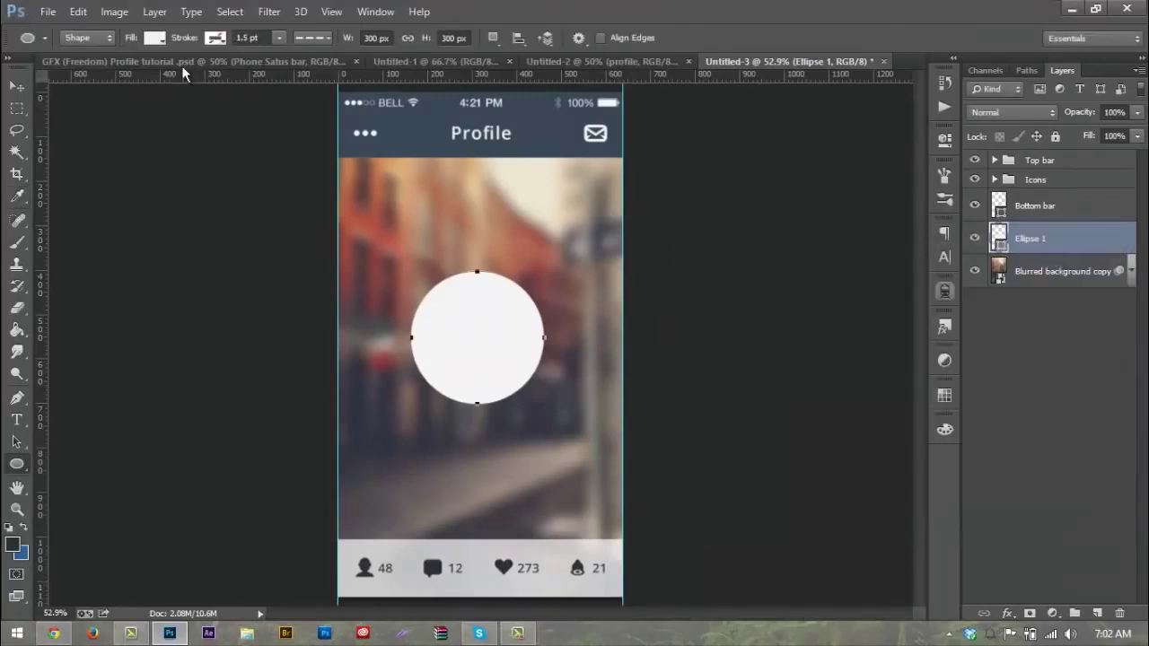
# Step: Show the profile portrait layer in Untitled-2 and drag it into the mockup
pyautogui.click(629, 66)
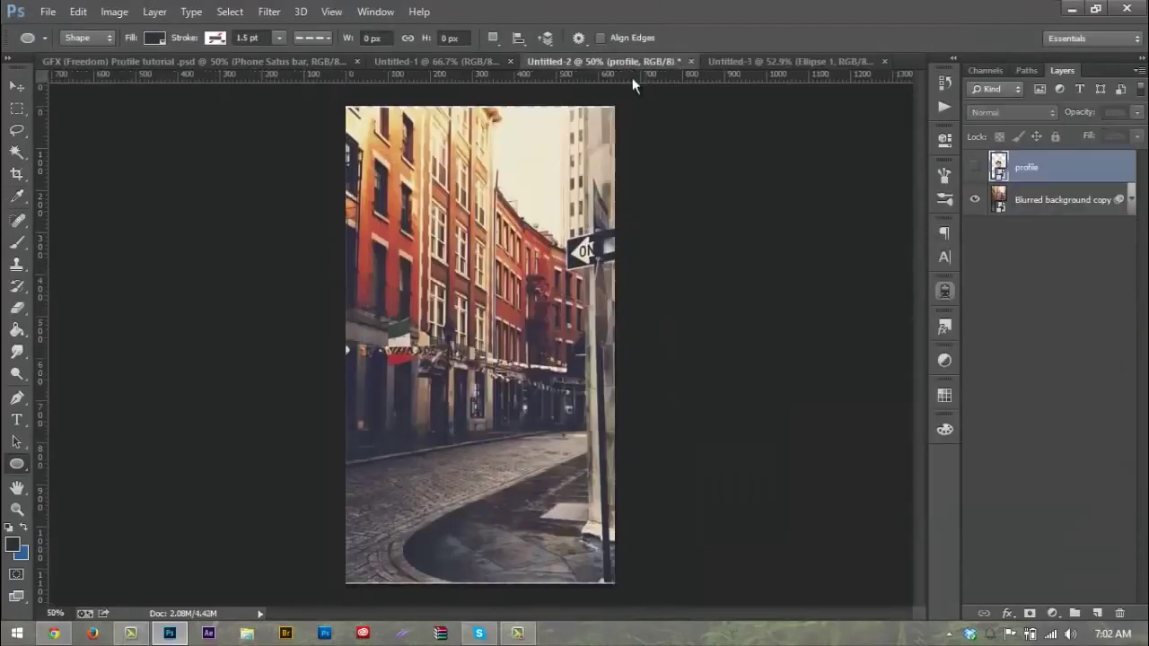
pyautogui.click(975, 166)
pyautogui.click(16, 86)
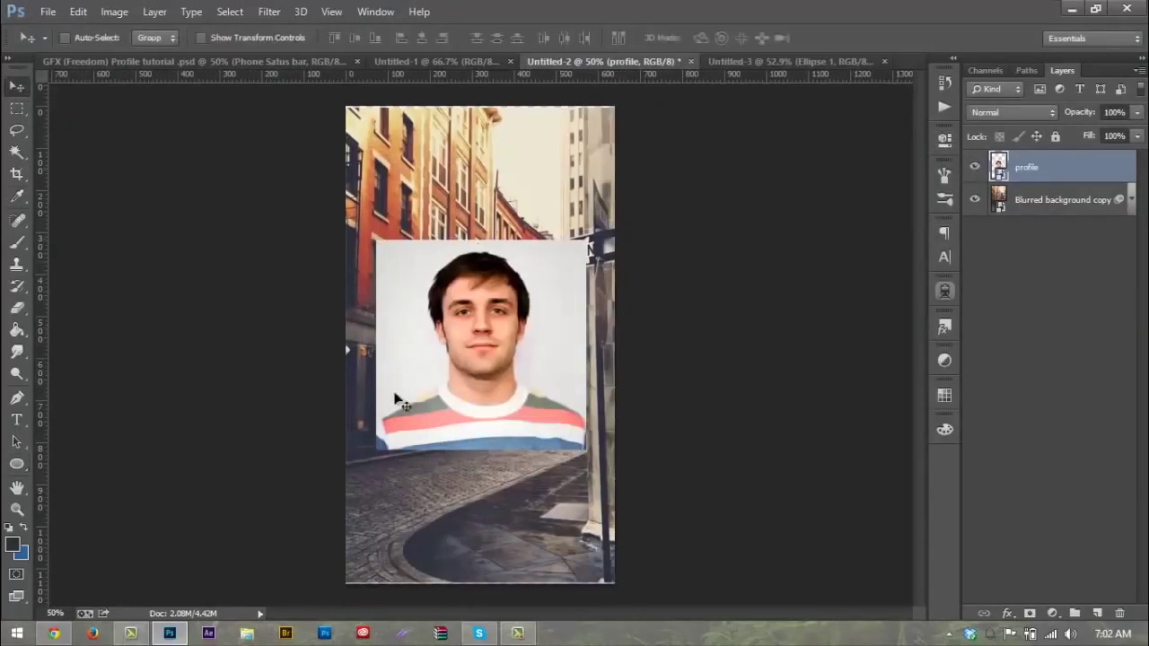
pyautogui.moveTo(477, 310); pyautogui.dragTo(486, 338)
# Step: Scale the profile portrait to 80% with Free Transform
pyautogui.hotkey('ctrl', 't')
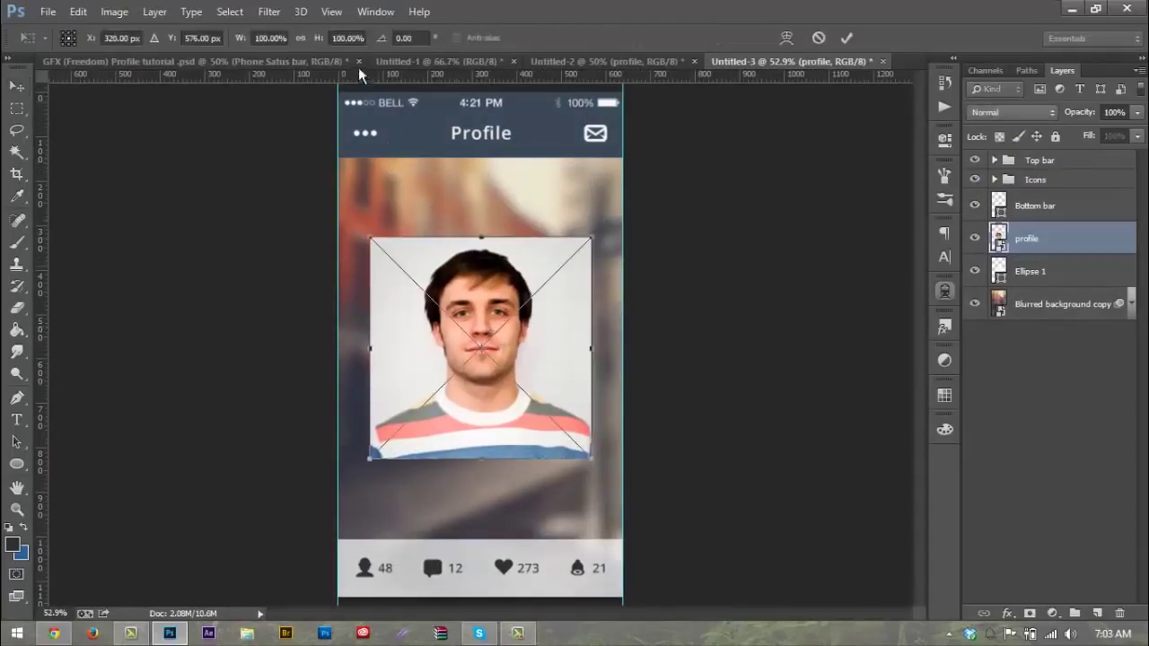
pyautogui.click(281, 37)
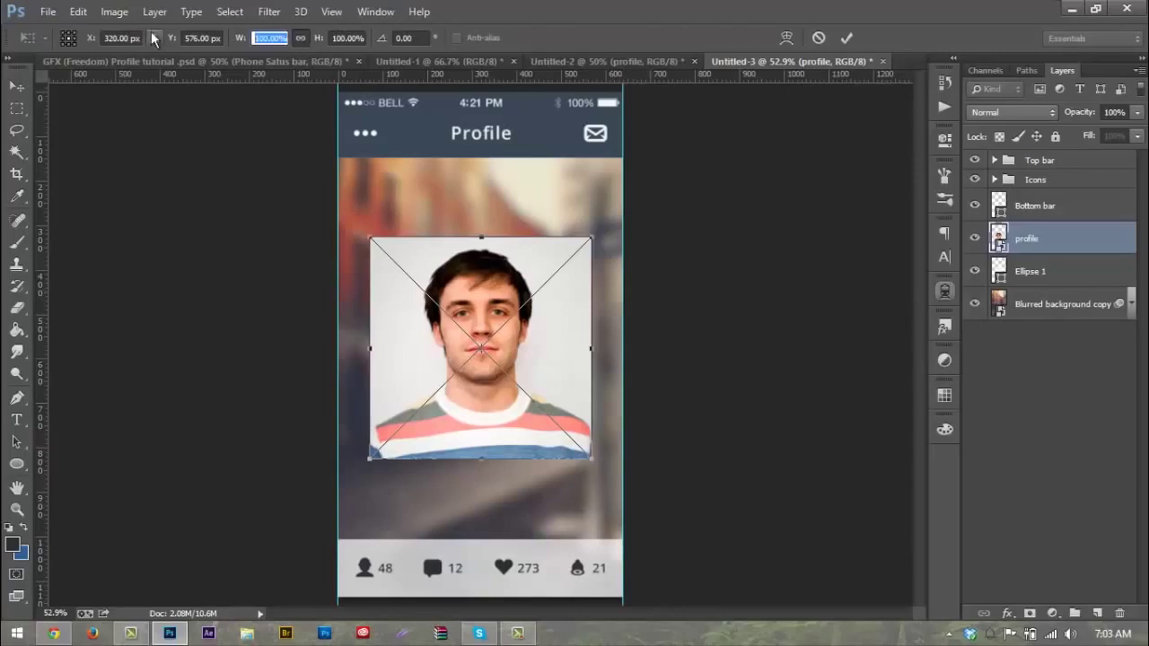
pyautogui.write('80')
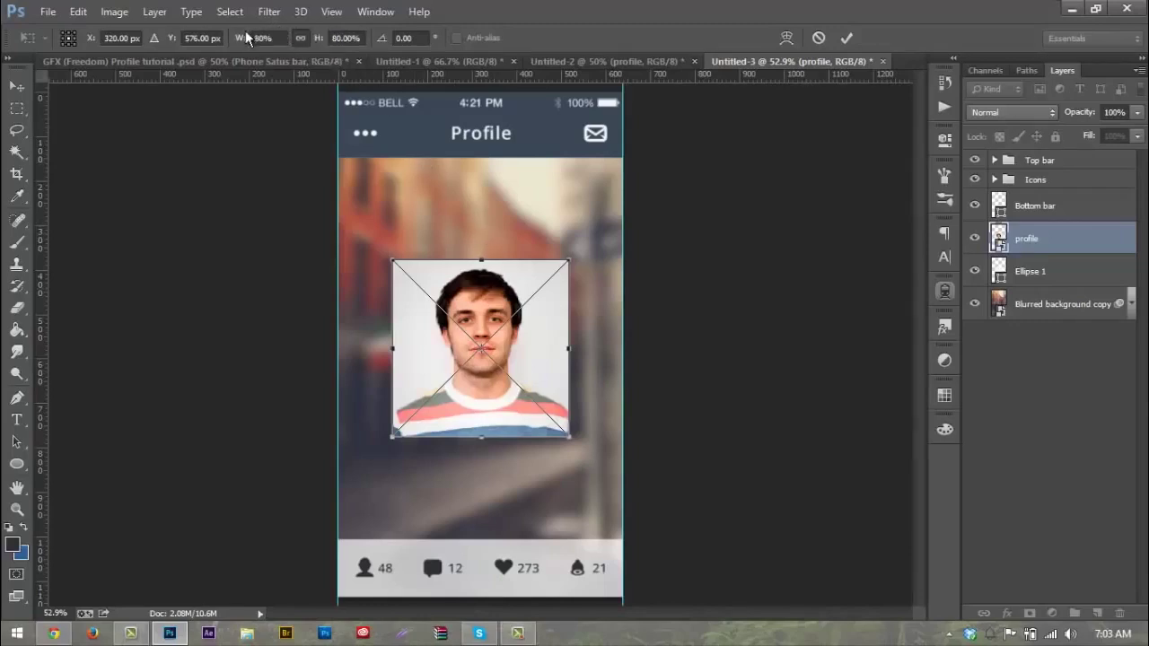
pyautogui.press('Return')
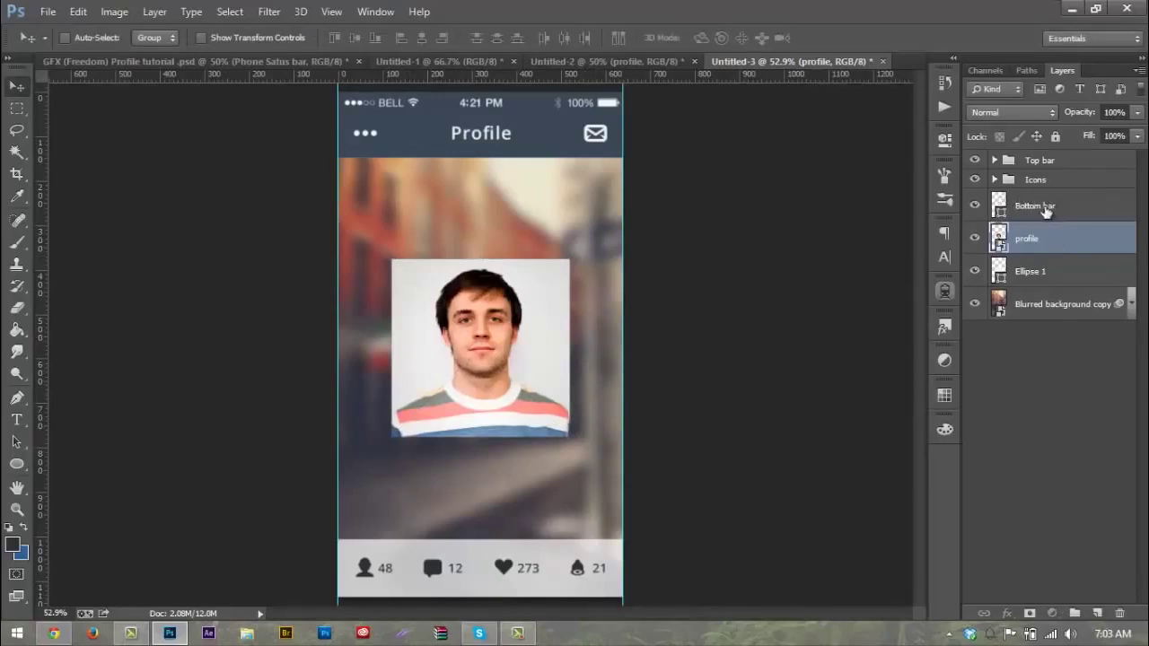
# Step: Rename the Ellipse 1 layer to 'Circle'
pyautogui.doubleClick(1031, 271)
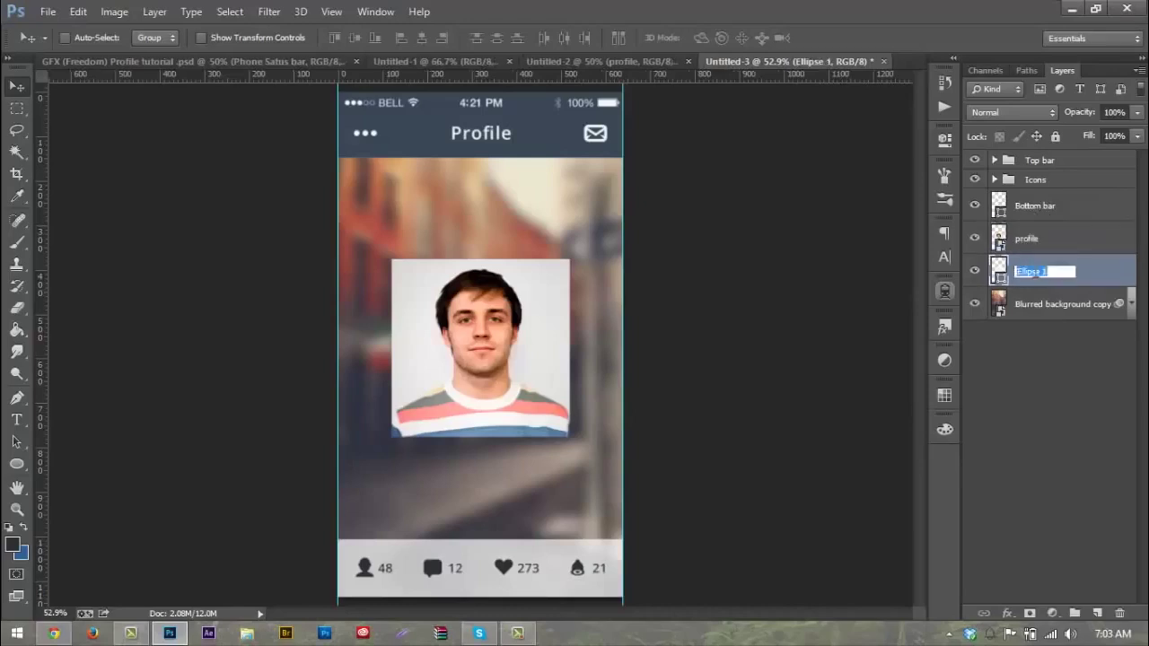
pyautogui.write('Circle')
pyautogui.press('Return')
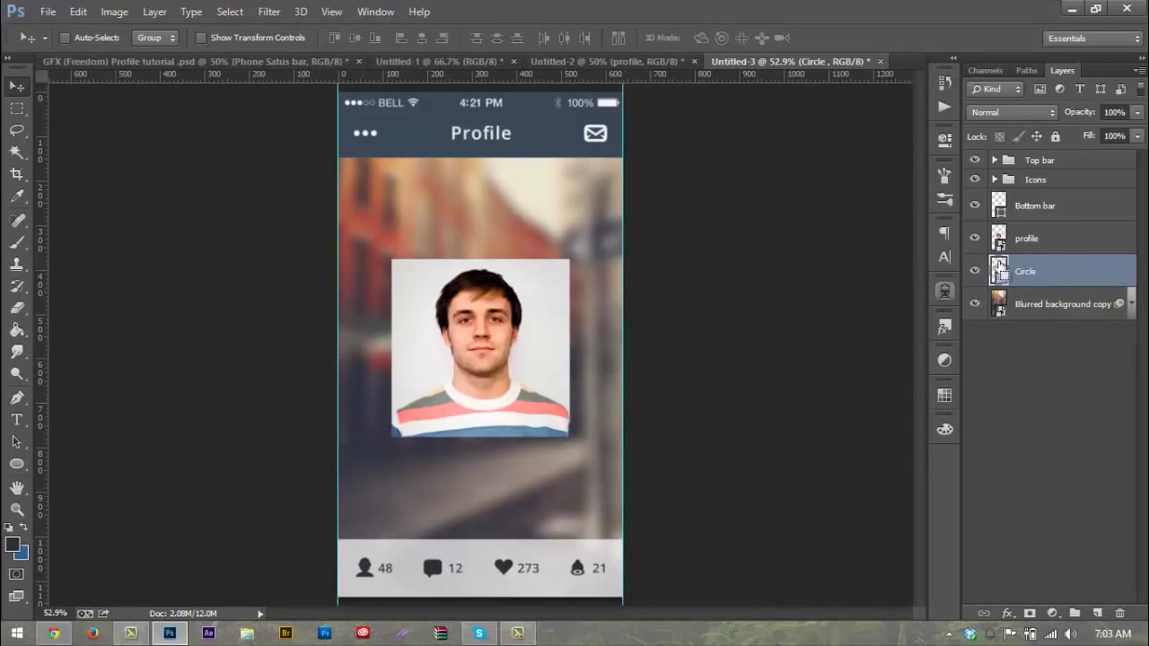
# Step: Load the circle as a selection and add it as a layer mask on the profile photo
pyautogui.keyDown('ctrl'); pyautogui.click(999, 269); pyautogui.keyUp('ctrl')
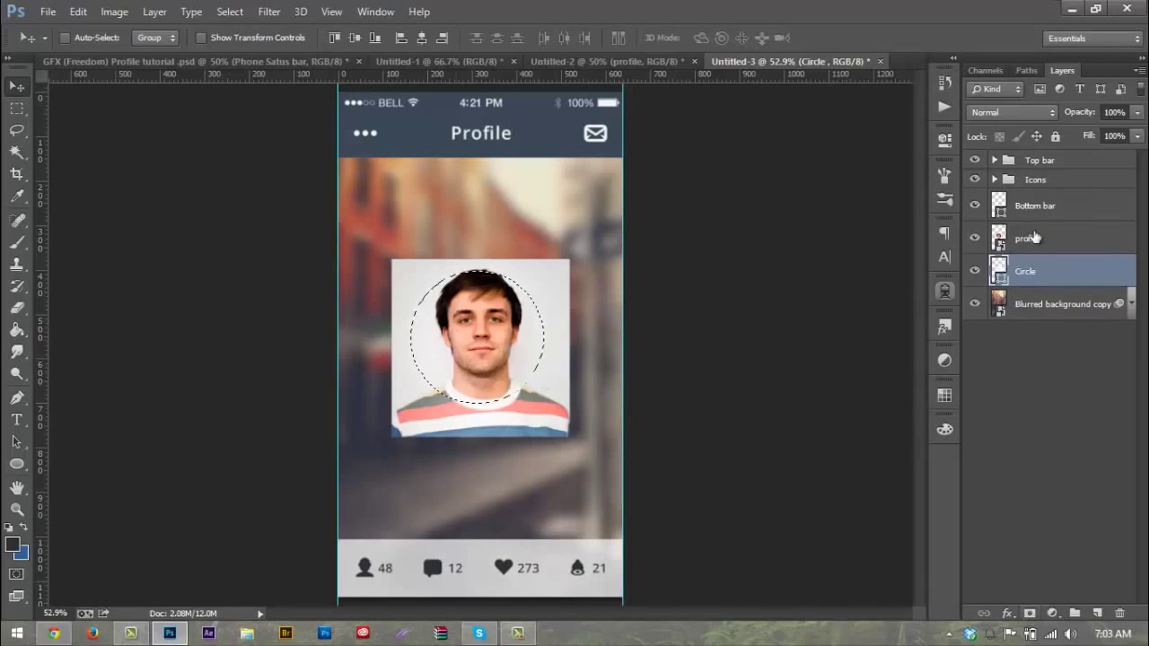
pyautogui.click(1028, 610)
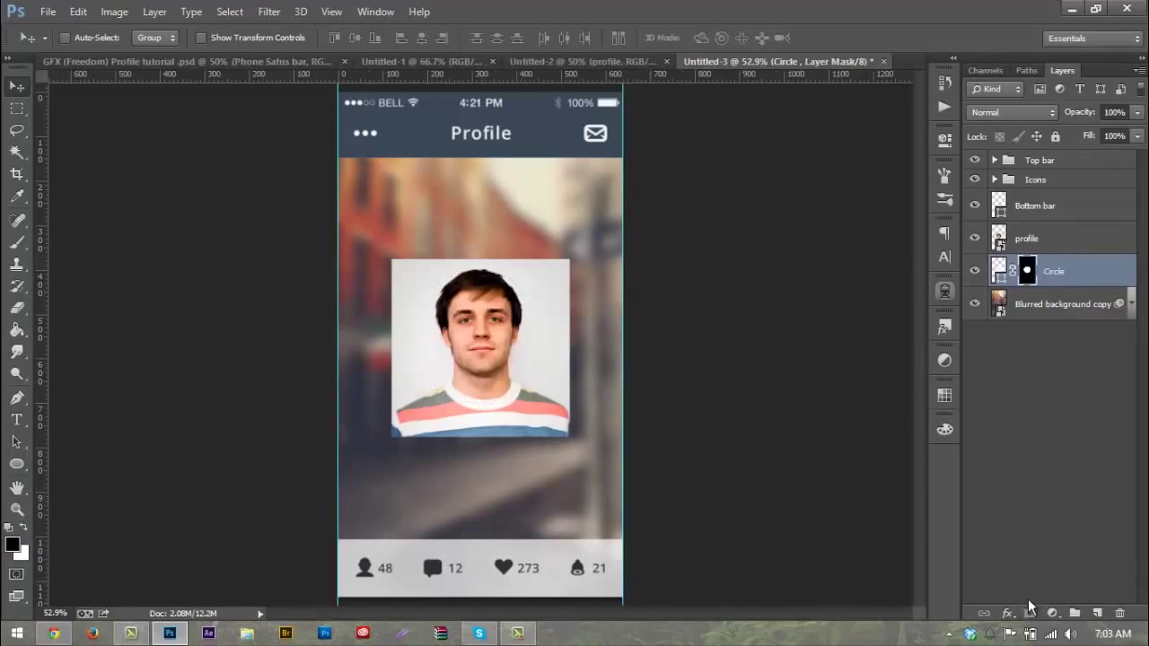
pyautogui.hotkey('ctrl', 'z')
pyautogui.moveTo(1037, 286)
pyautogui.mouseDown()
pyautogui.moveTo(1034, 228)
pyautogui.moveTo(1037, 280)
pyautogui.mouseUp()
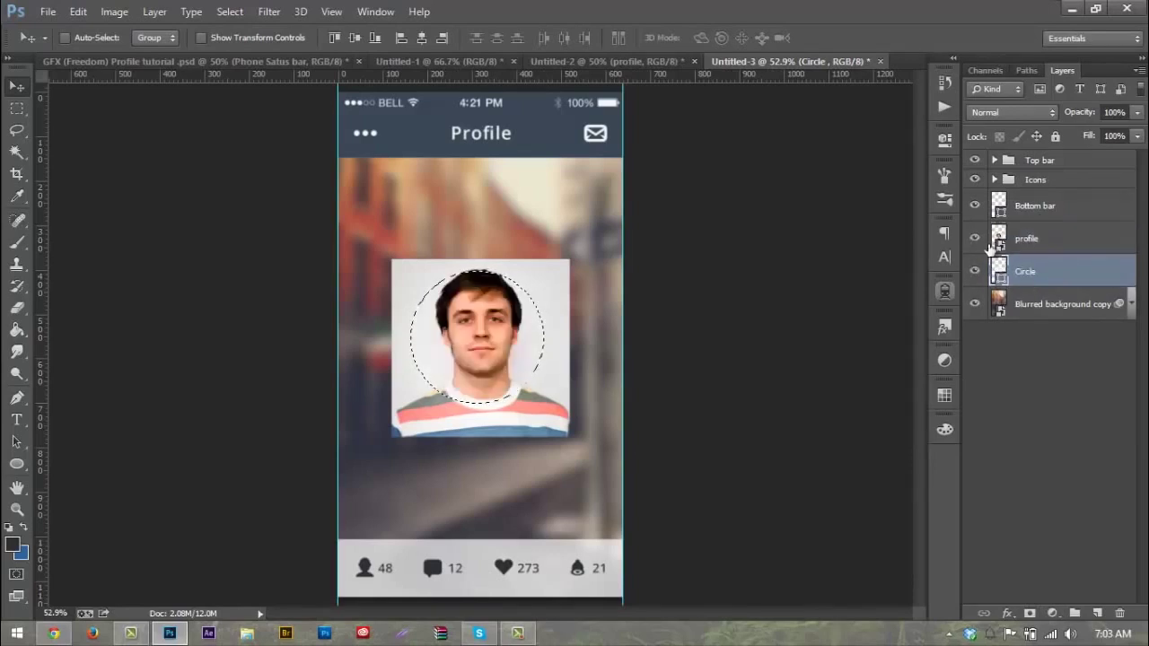
pyautogui.click(1028, 615)
pyautogui.hotkey('ctrl', 'z')
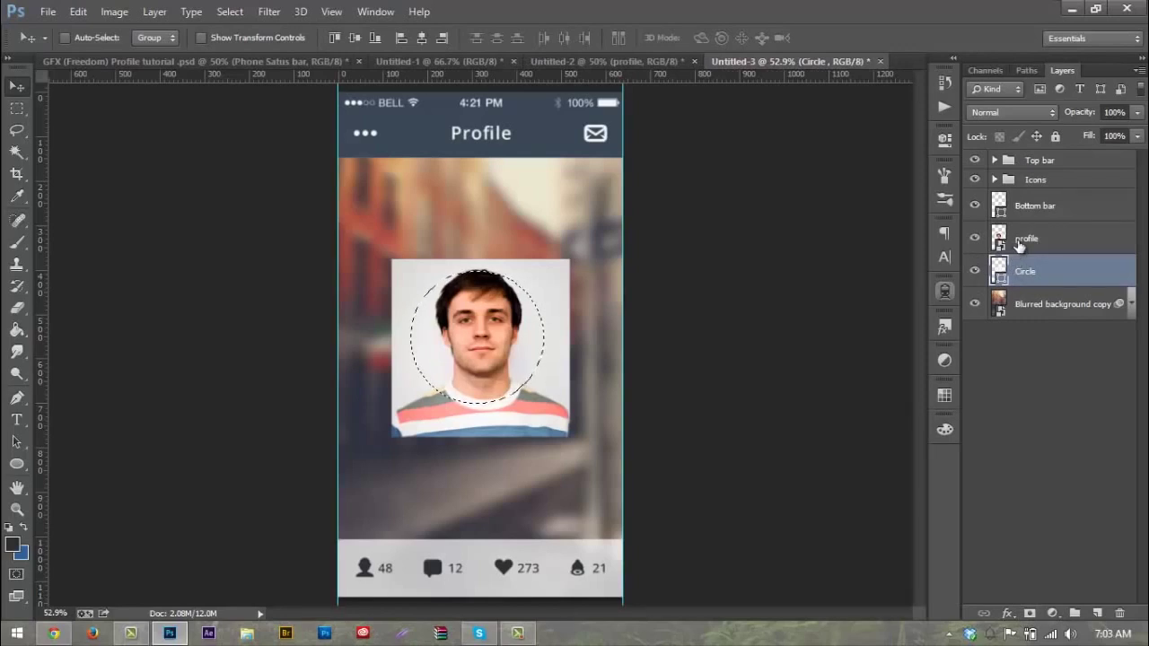
pyautogui.click(1019, 240)
pyautogui.click(1028, 614)
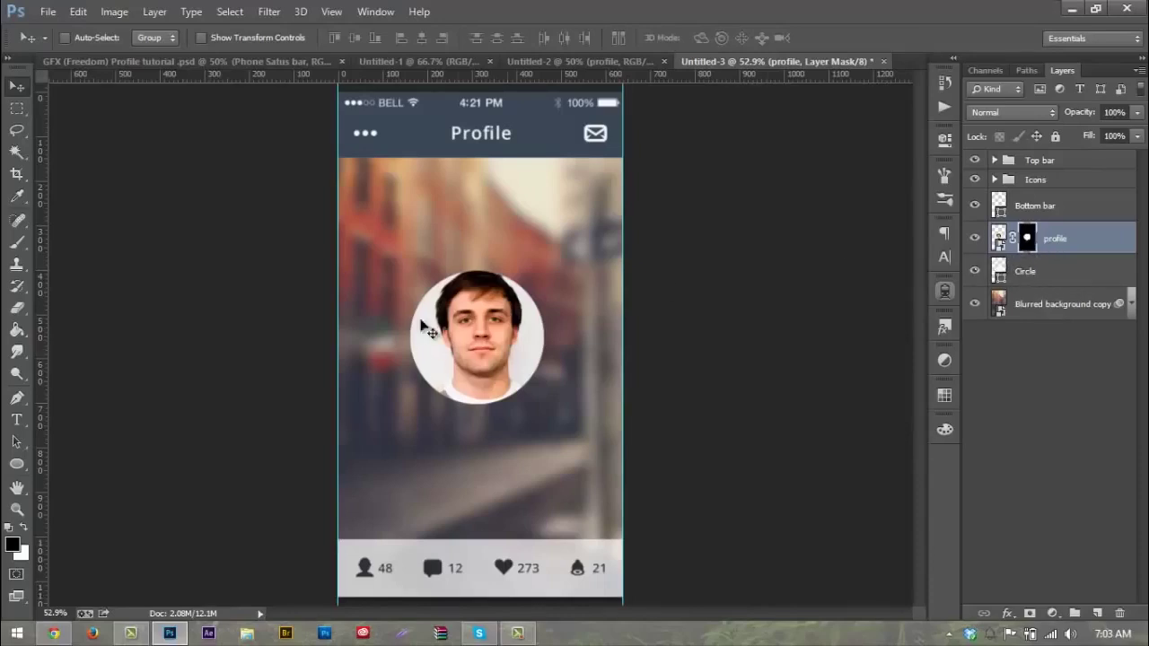
pyautogui.hotkey('ctrl', 'z')
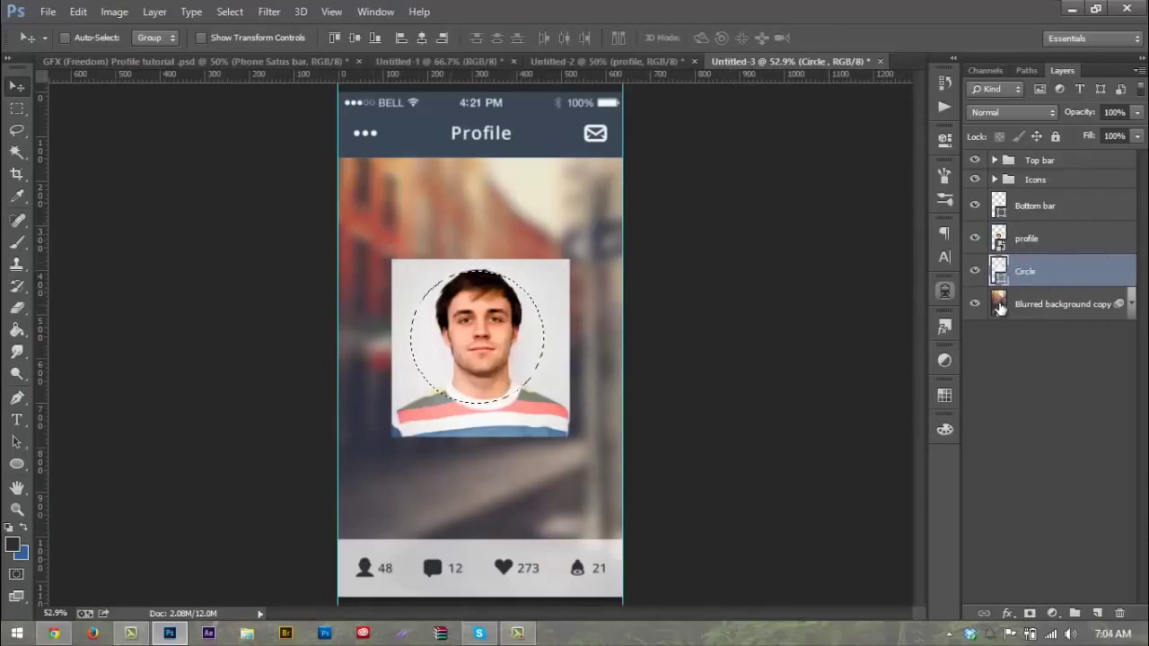
pyautogui.click(1052, 239)
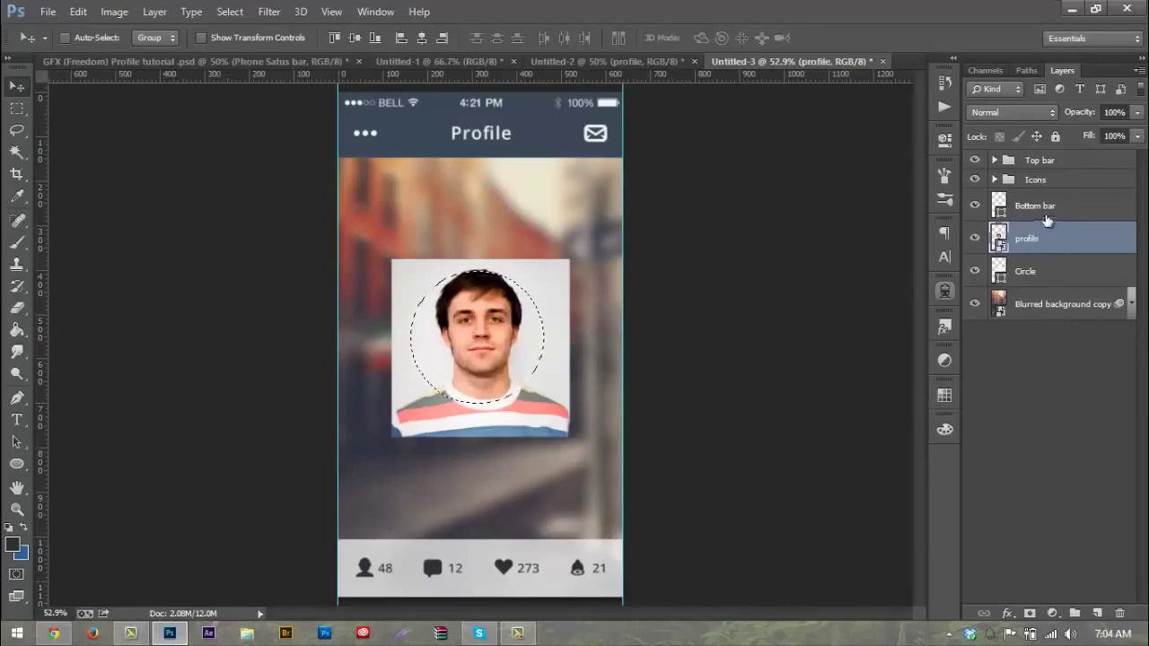
pyautogui.click(1029, 613)
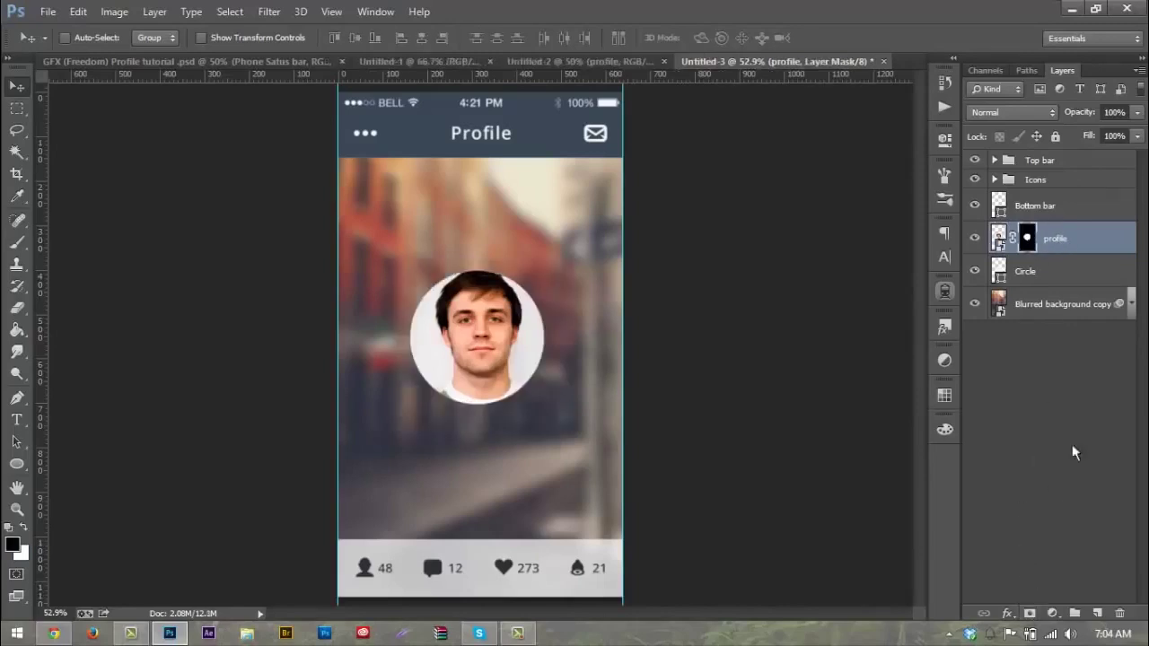
# Step: Unlink the profile photo from its circular mask
pyautogui.moveTo(476, 364); pyautogui.dragTo(499, 282)
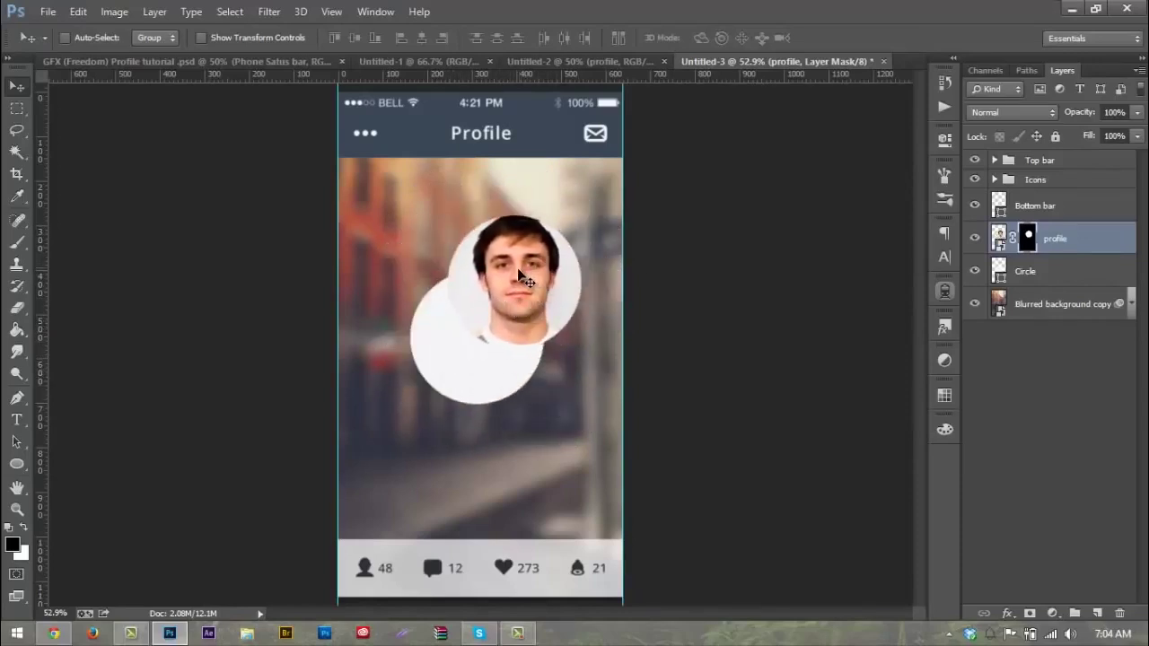
pyautogui.hotkey('ctrl', 'z')
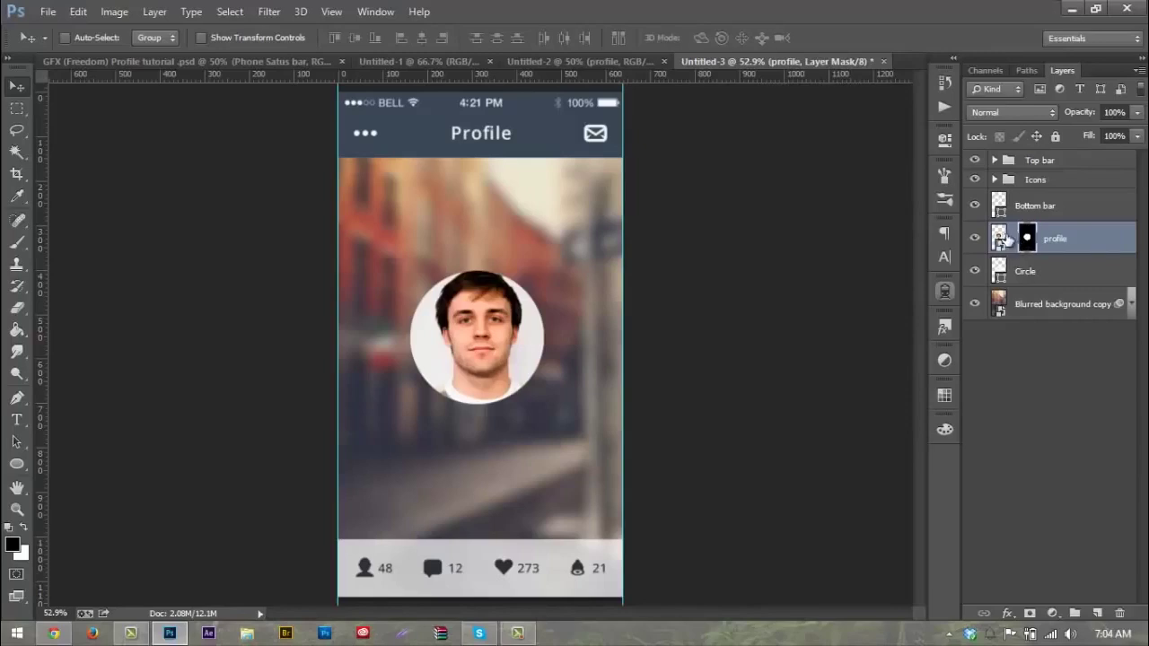
pyautogui.click(976, 237)
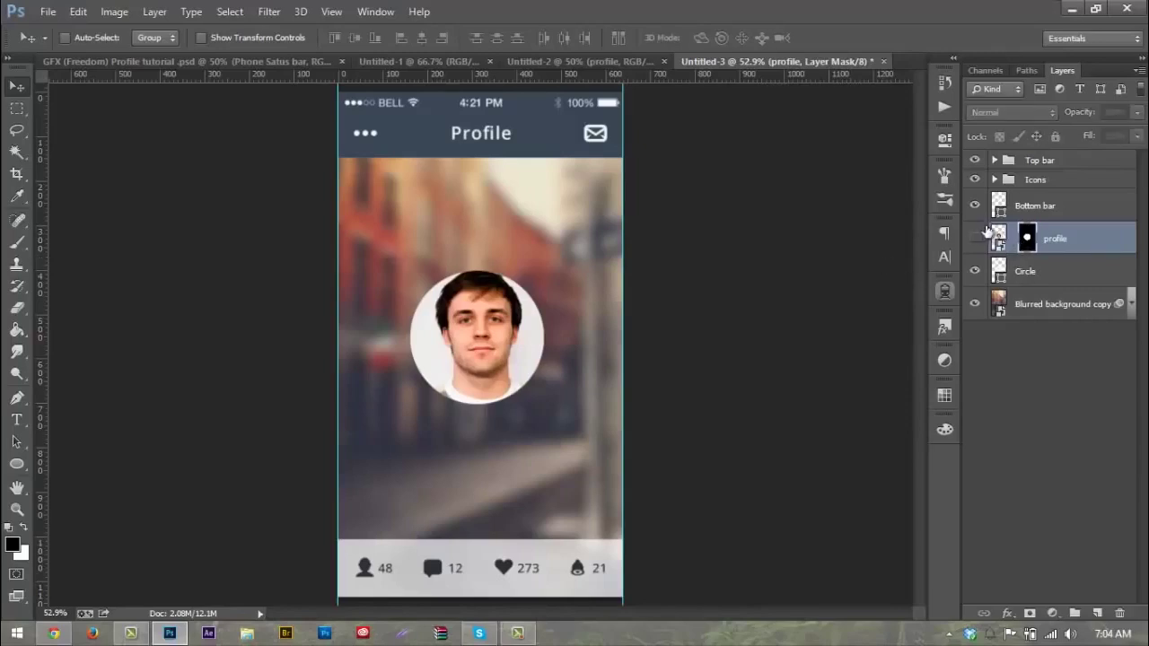
pyautogui.click(976, 237)
pyautogui.click(998, 237)
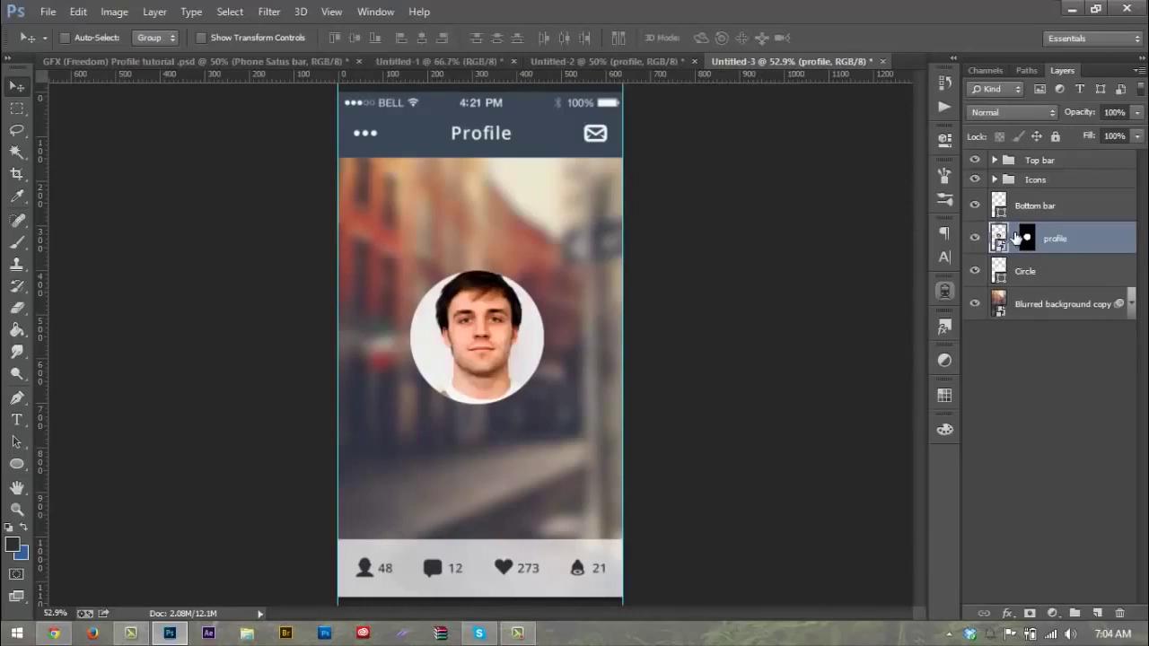
pyautogui.click(1016, 237)
# Step: Shrink and reposition the portrait inside the circle, nudge it up, and relink the mask
pyautogui.hotkey('ctrl', 't')
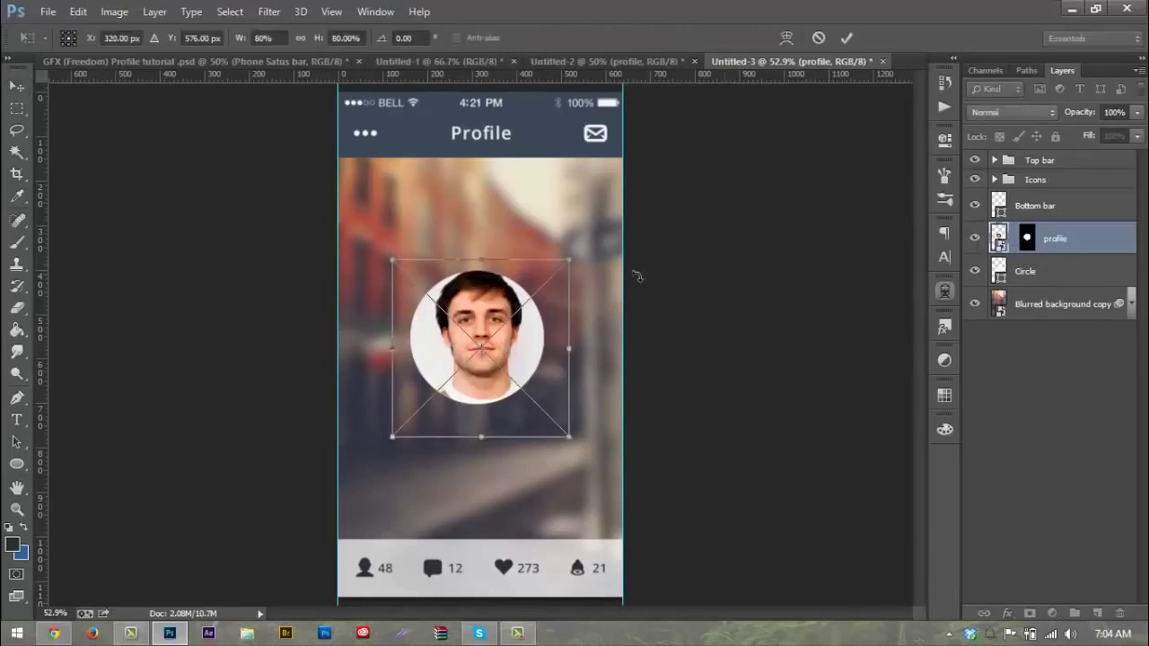
pyautogui.moveTo(566, 259); pyautogui.dragTo(532, 296)
pyautogui.moveTo(500, 360); pyautogui.dragTo(515, 341)
pyautogui.press('Return')
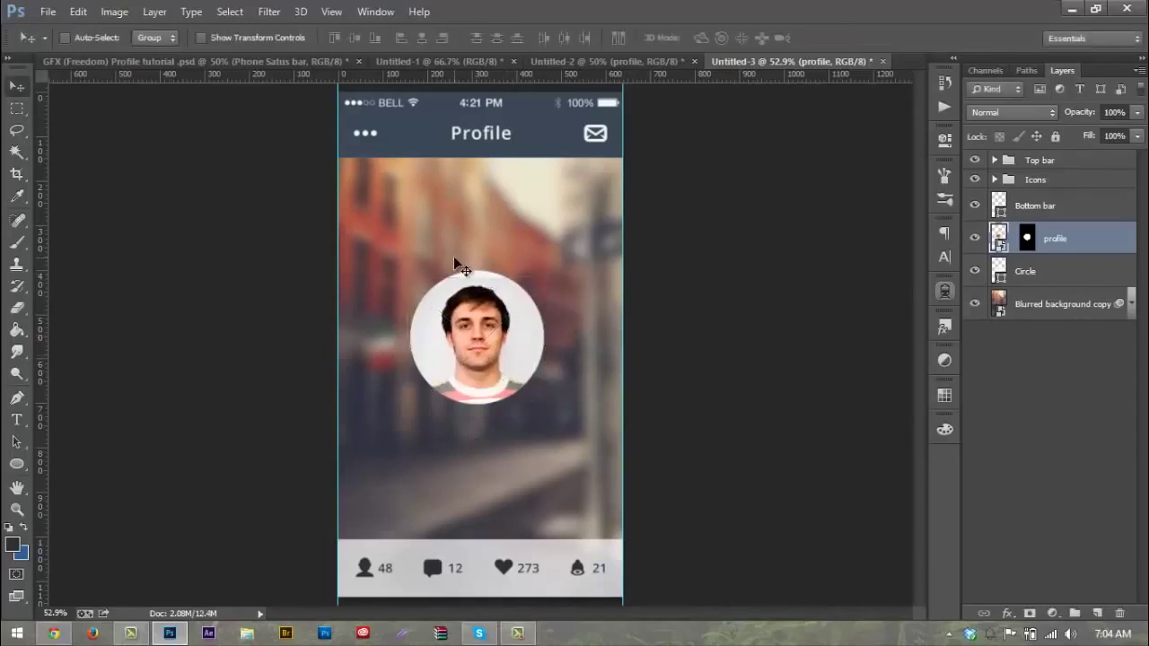
pyautogui.press('Up')
pyautogui.press('Up')
pyautogui.press('Up')
pyautogui.press('Up')
pyautogui.press('Up')
pyautogui.press('Up')
pyautogui.press('Up')
pyautogui.press('Up')
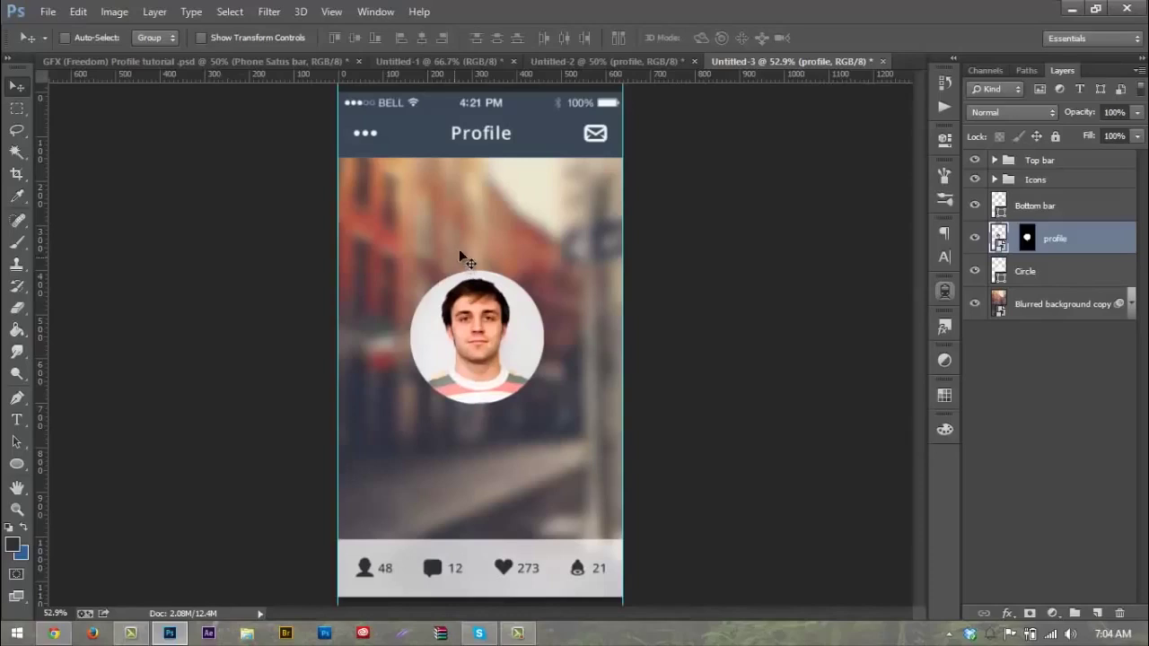
pyautogui.click(1011, 237)
pyautogui.click(1073, 274)
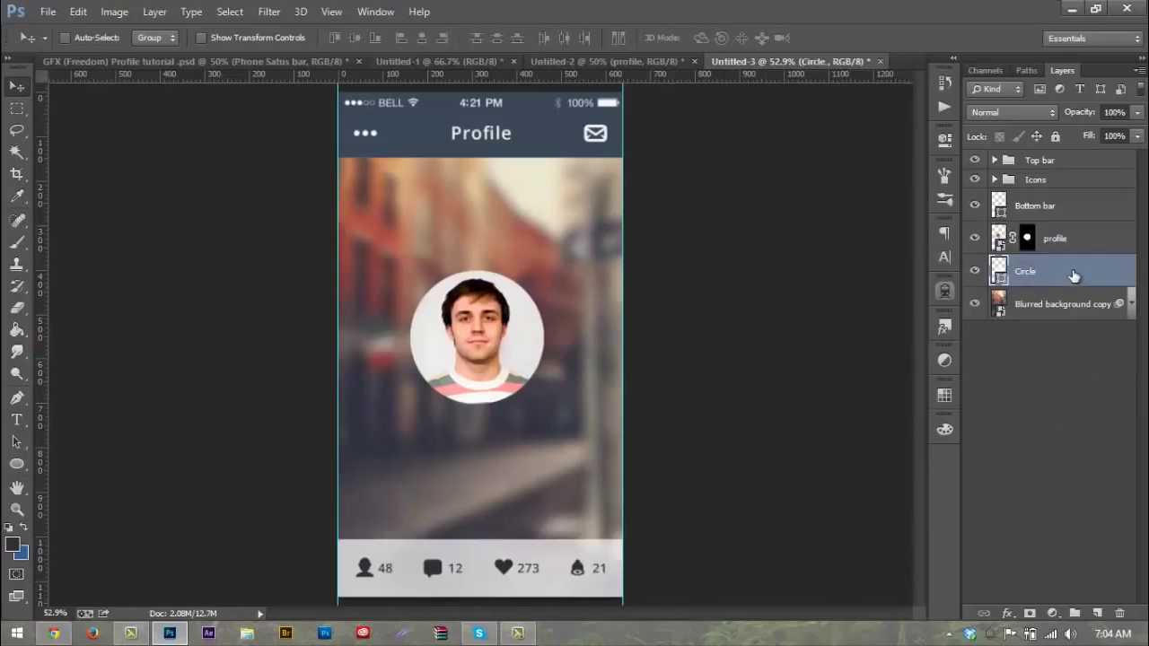
# Step: Enlarge the Circle to 110% and lower its layer opacity to 20%
pyautogui.hotkey('ctrl', 't')
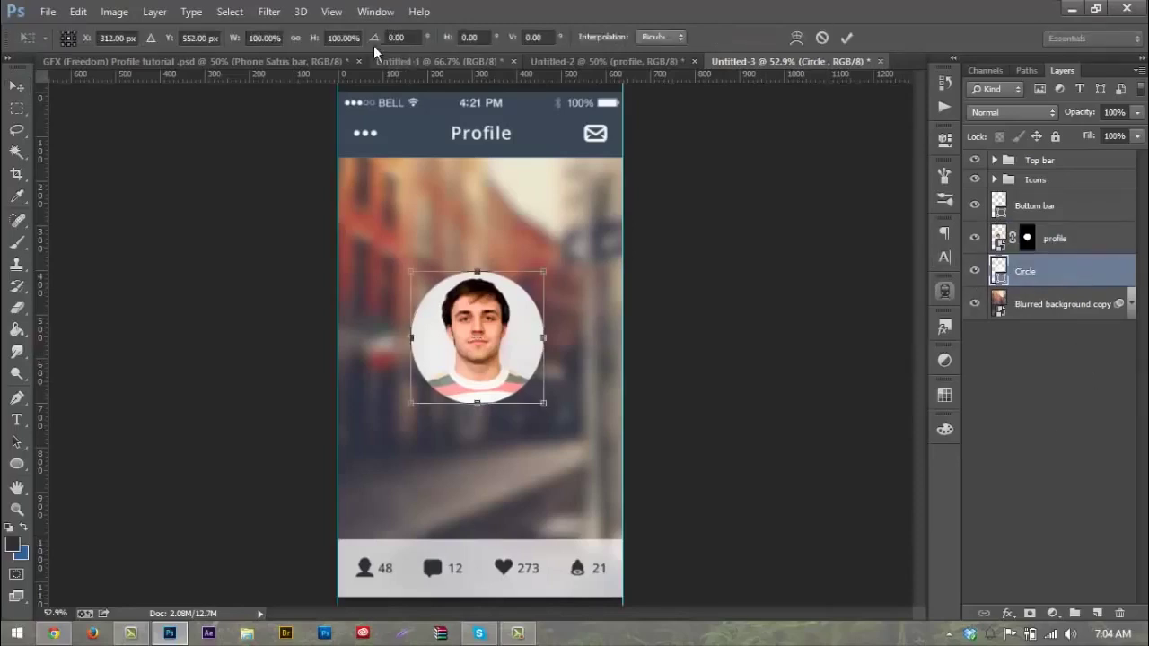
pyautogui.click(269, 37)
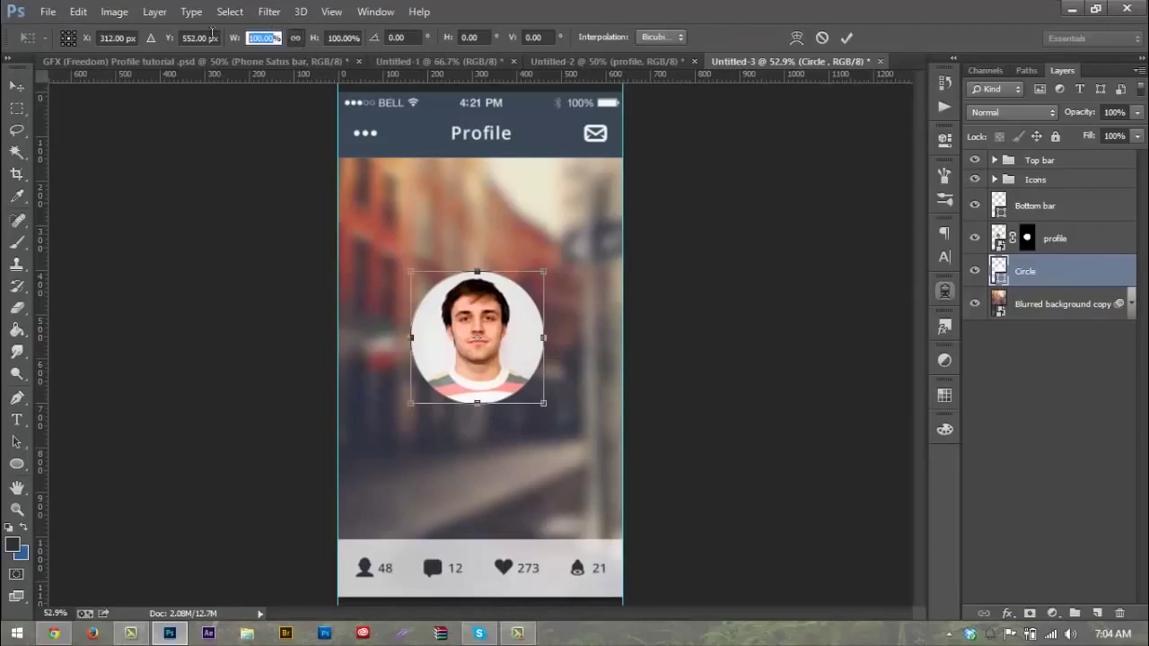
pyautogui.write('110')
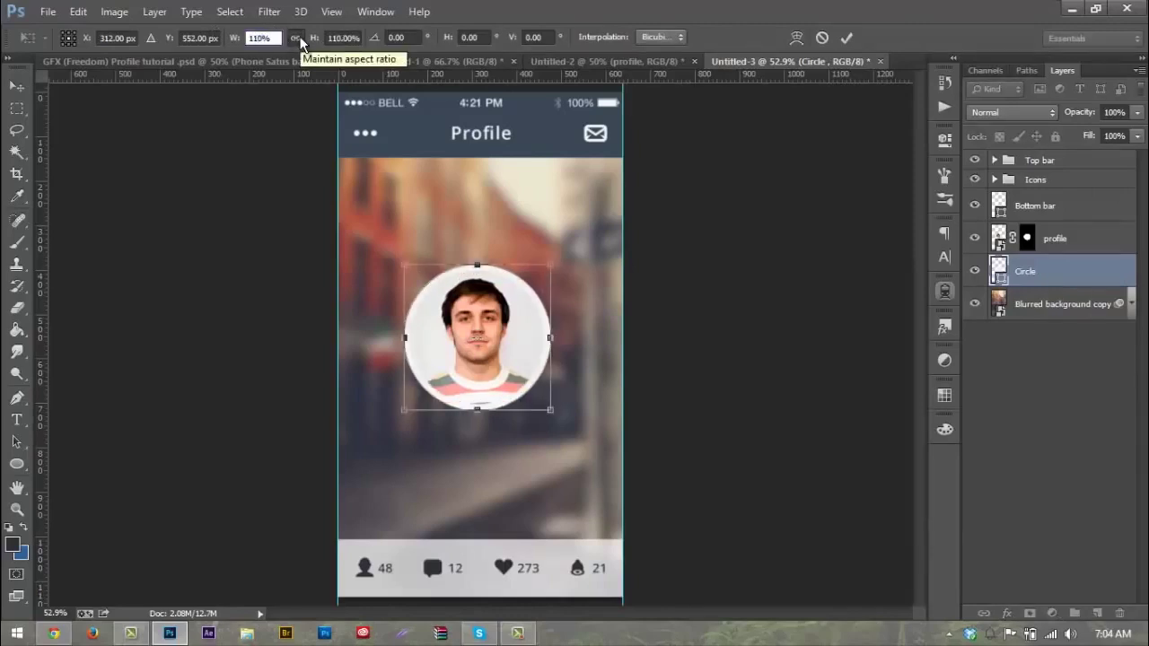
pyautogui.press('Return')
pyautogui.press('Return')
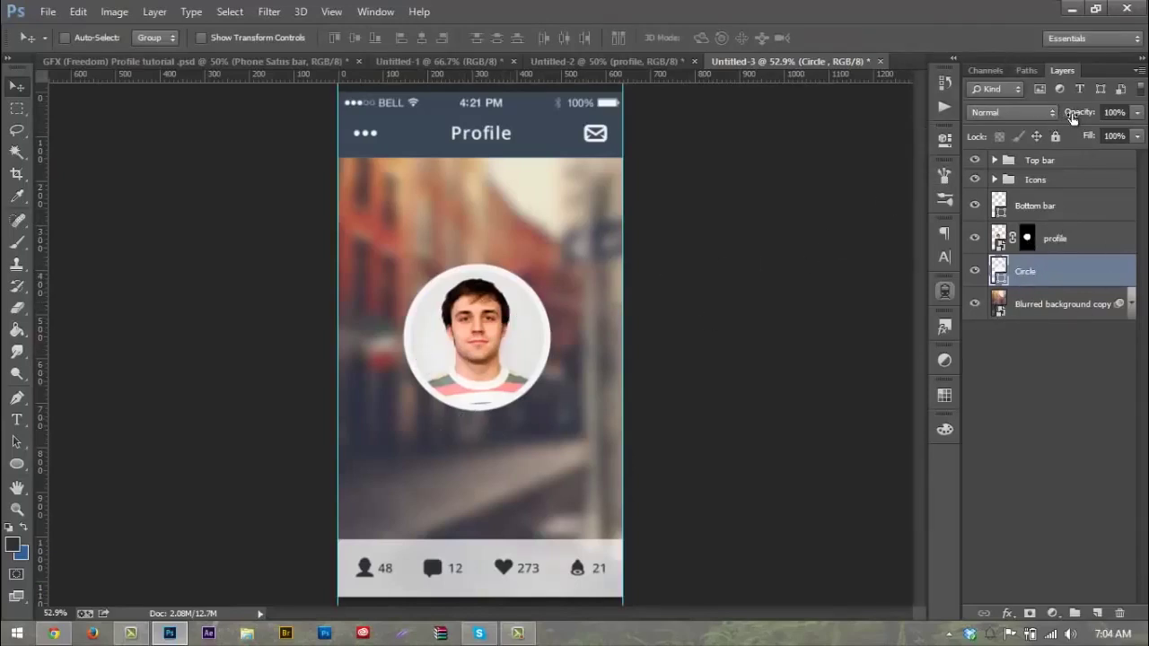
pyautogui.moveTo(1073, 113); pyautogui.dragTo(1007, 145)
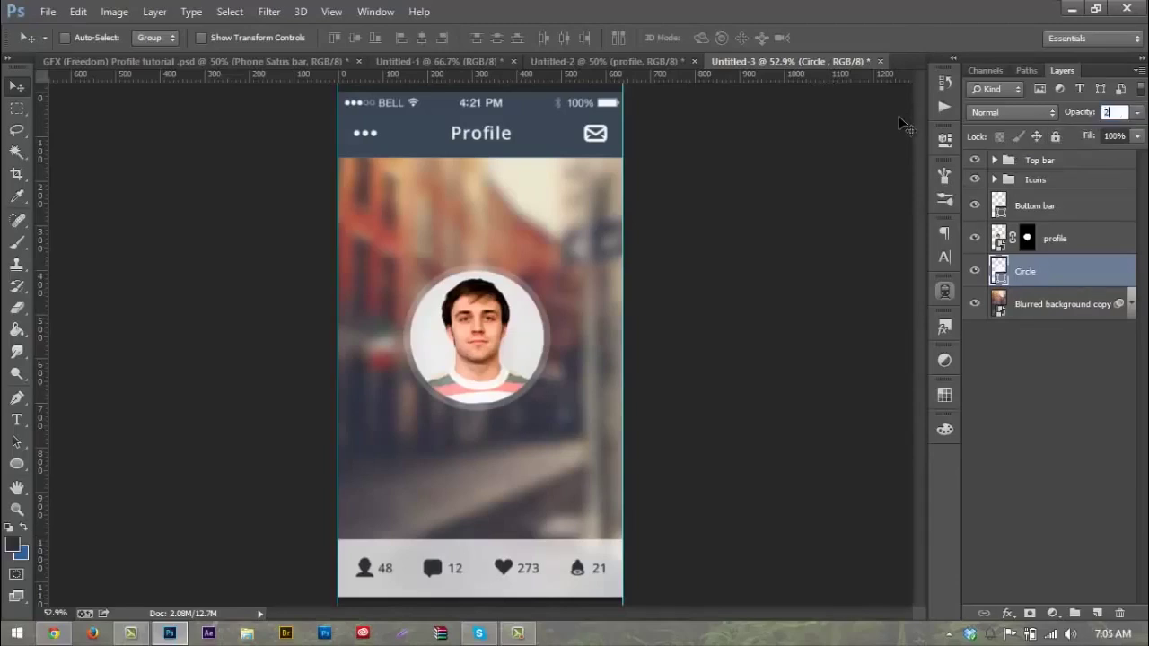
# Step: Give the Circle a drop shadow with distance 0 and size 20
pyautogui.doubleClick(1091, 278)
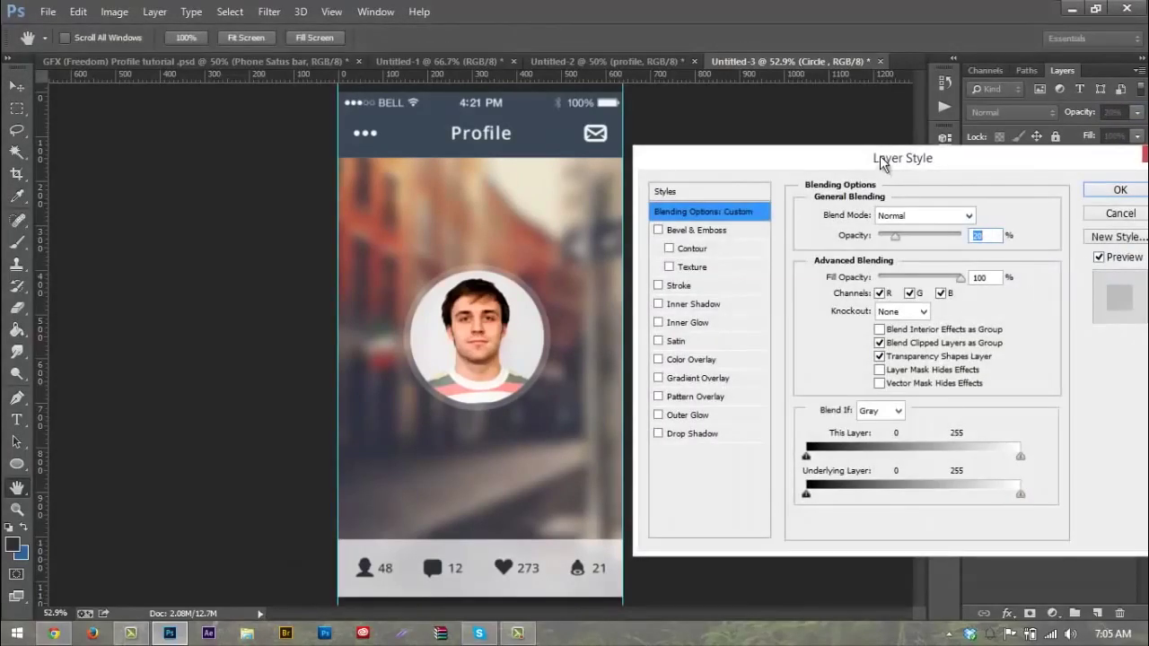
pyautogui.moveTo(881, 160); pyautogui.dragTo(879, 155)
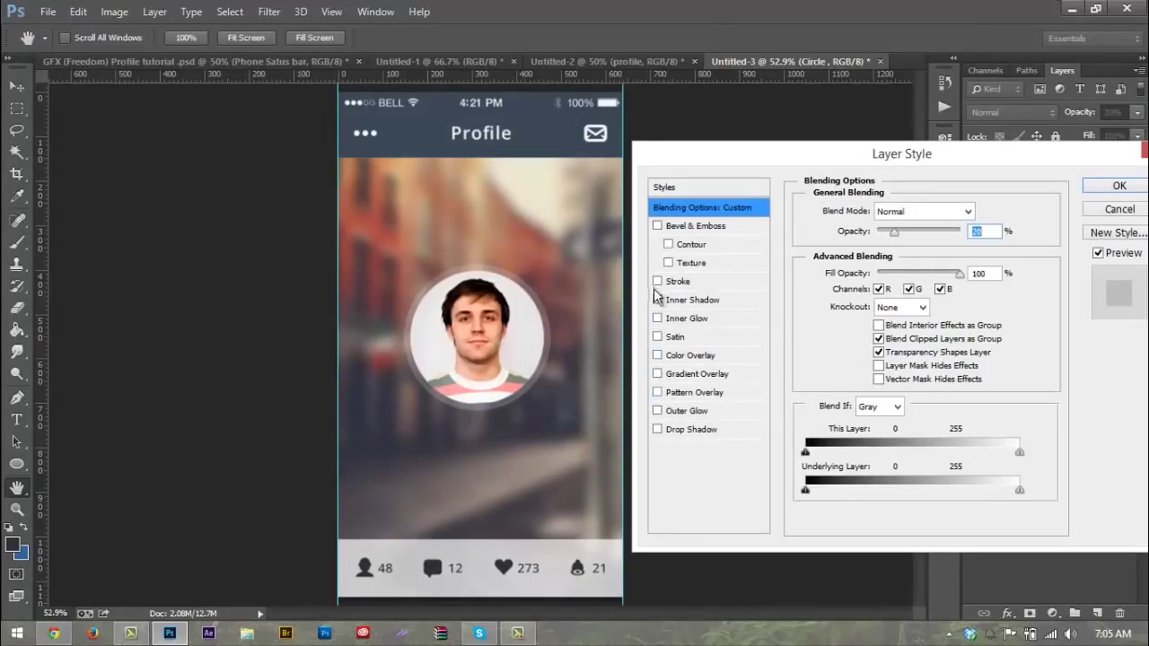
pyautogui.click(675, 430)
pyautogui.moveTo(869, 285); pyautogui.dragTo(862, 285)
pyautogui.click(968, 322)
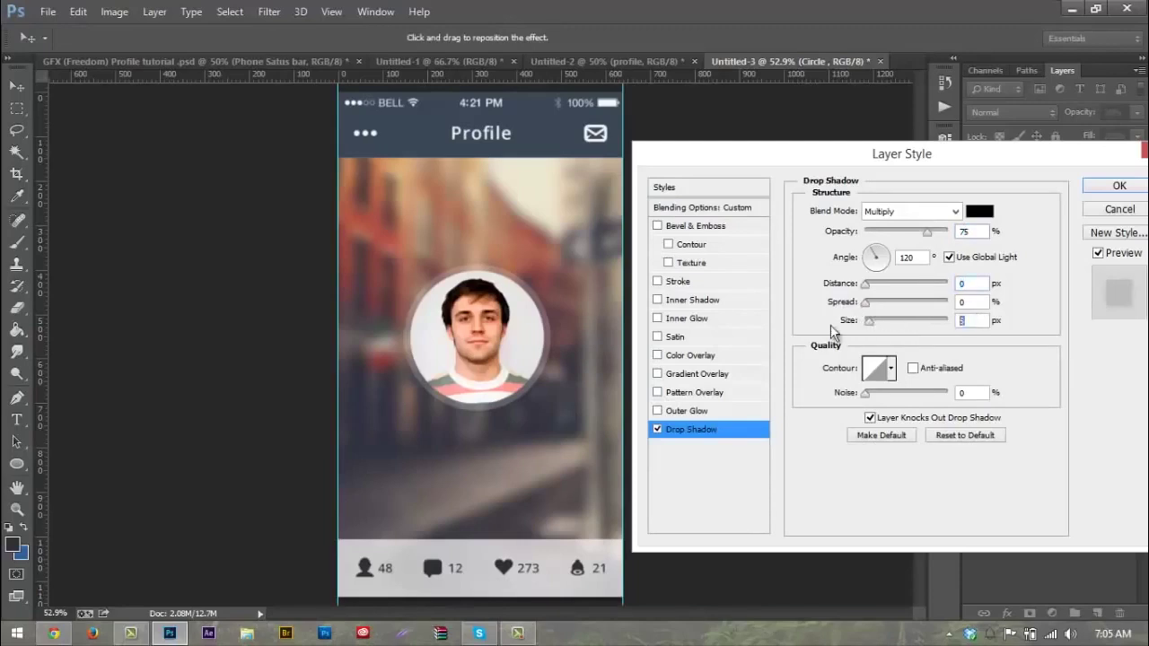
pyautogui.write('10')
pyautogui.press('BackSpace')
pyautogui.press('BackSpace')
pyautogui.write('20')
pyautogui.write('50')
# Step: Add an inner shadow with size 5 and 30% opacity
pyautogui.click(657, 300)
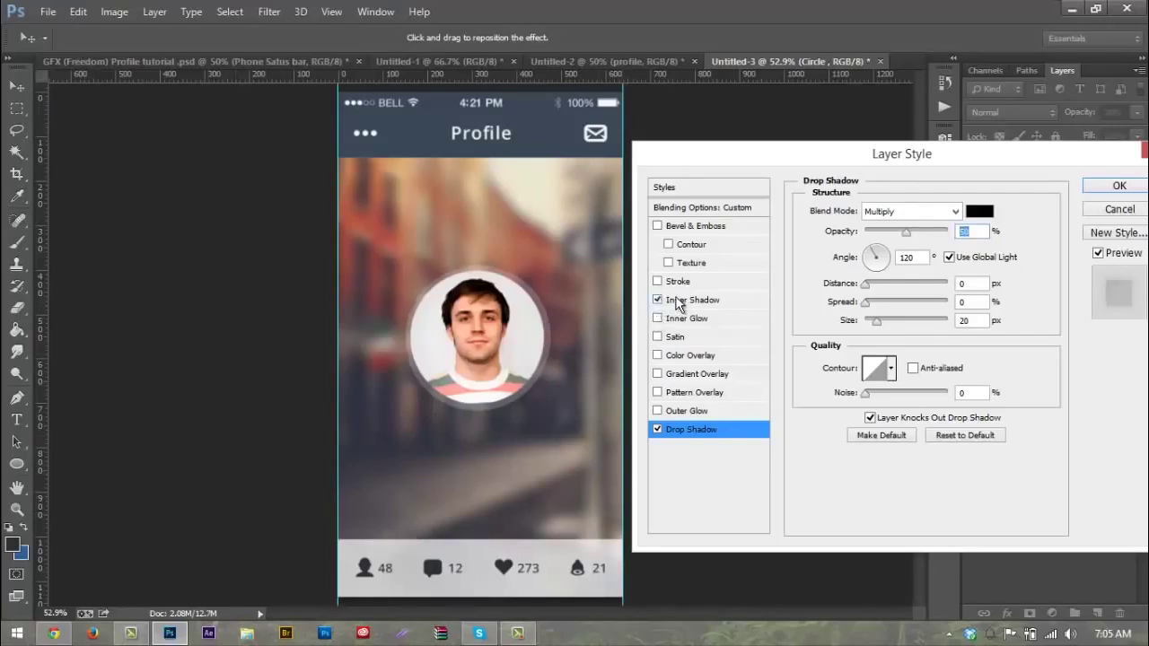
pyautogui.click(691, 299)
pyautogui.moveTo(870, 283); pyautogui.dragTo(870, 321)
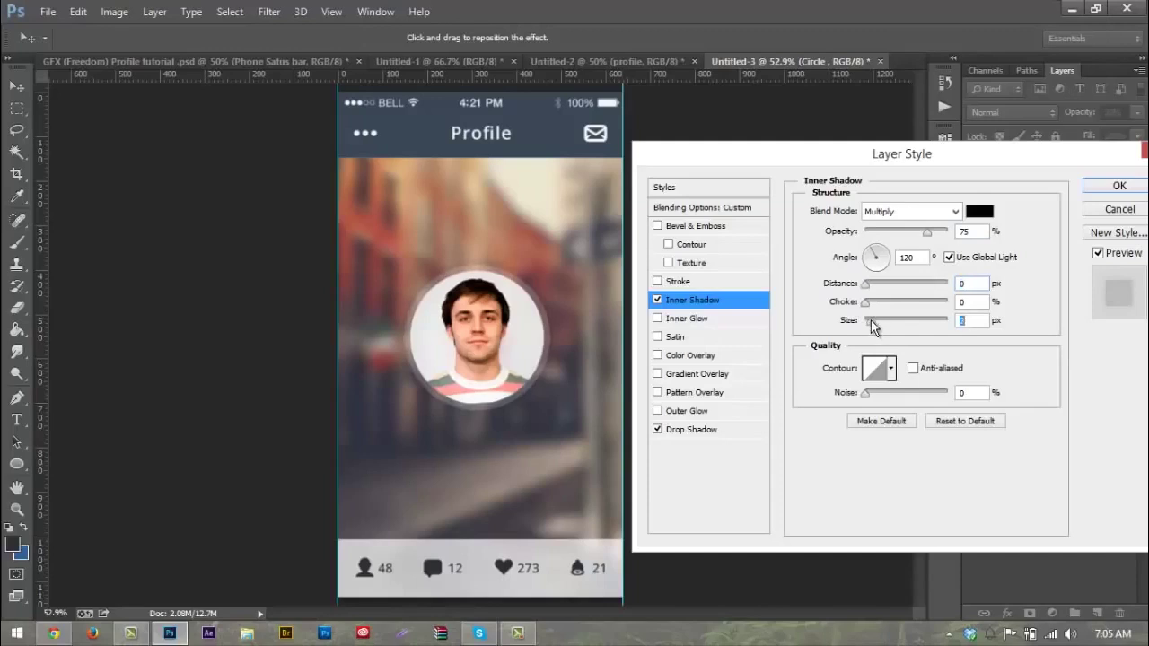
pyautogui.write('5')
pyautogui.click(974, 231)
pyautogui.write('30')
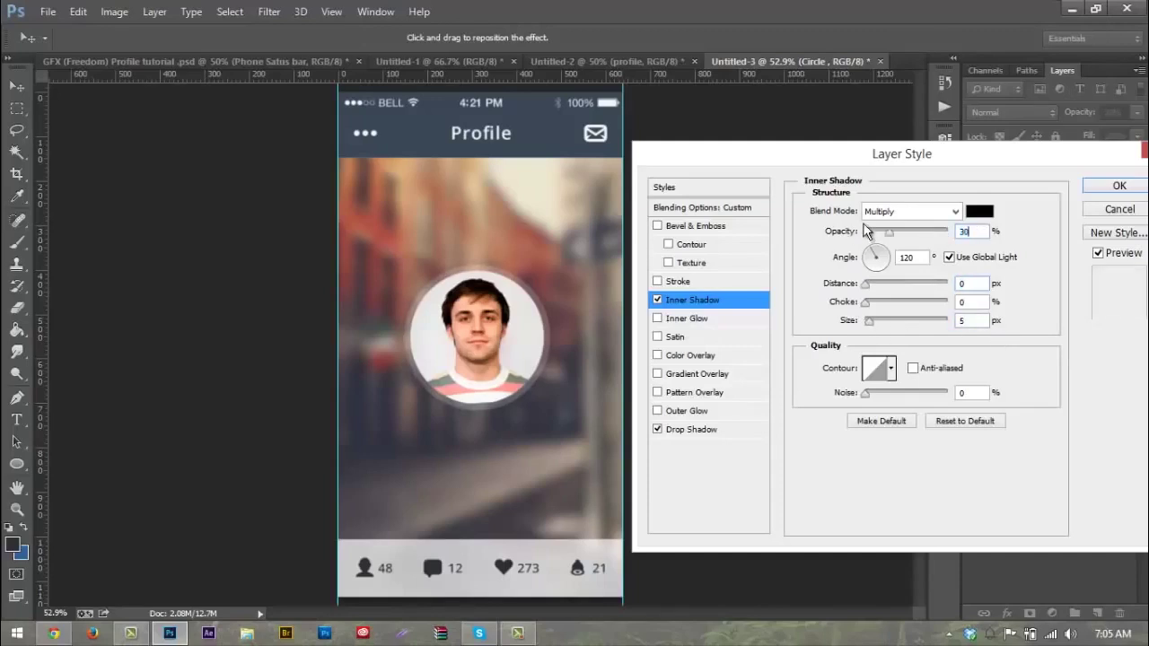
# Step: Add a black 5 px stroke at 20% opacity and apply the layer style
pyautogui.click(657, 282)
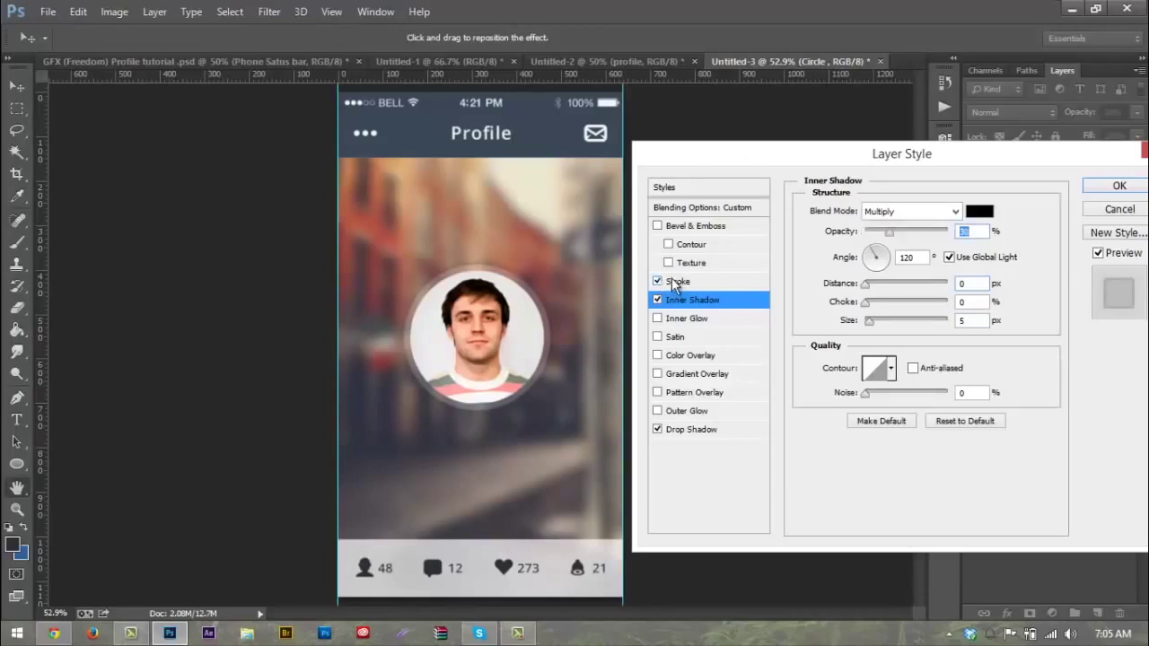
pyautogui.click(678, 282)
pyautogui.click(843, 325)
pyautogui.write('ffffff')
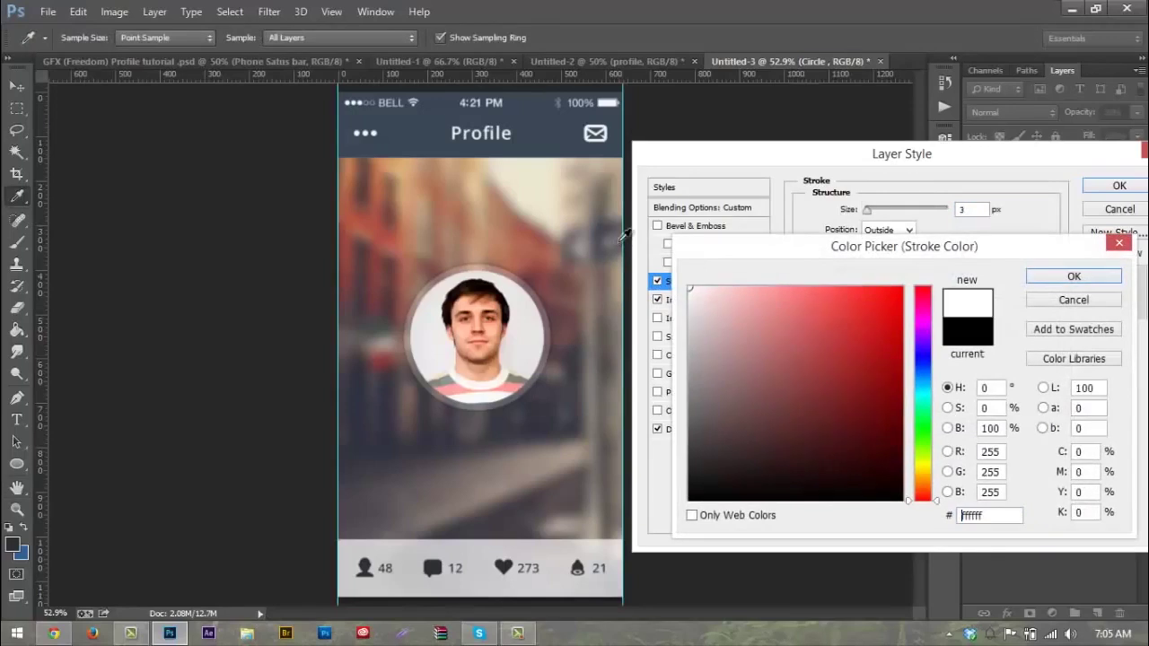
pyautogui.moveTo(824, 381); pyautogui.dragTo(688, 501)
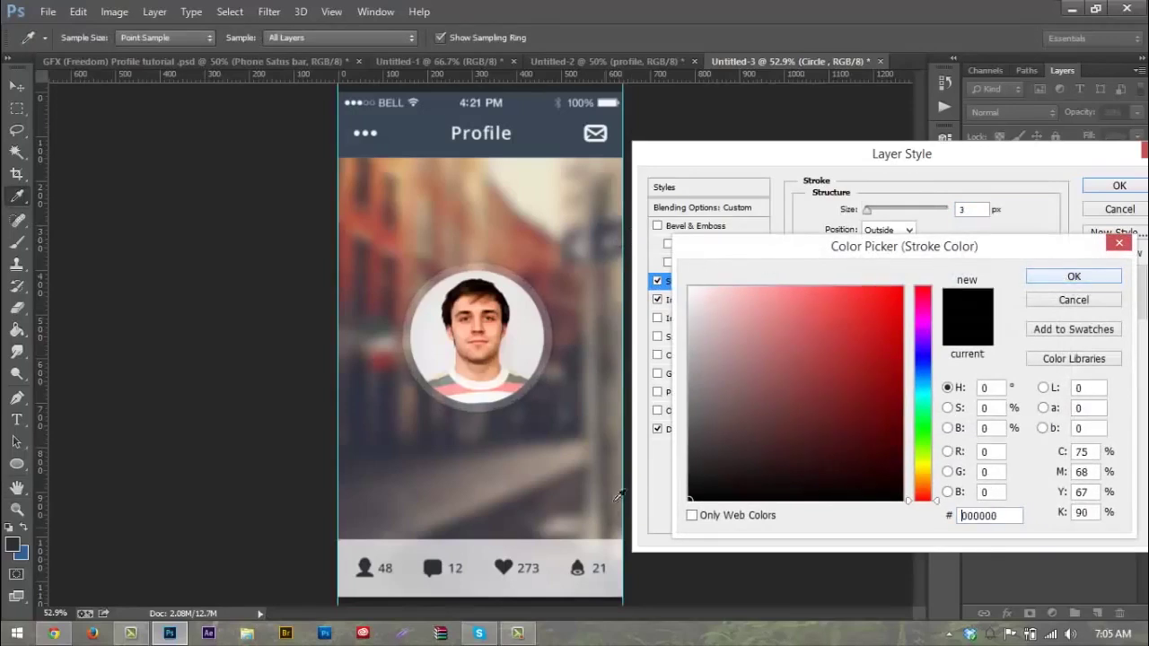
pyautogui.click(1068, 280)
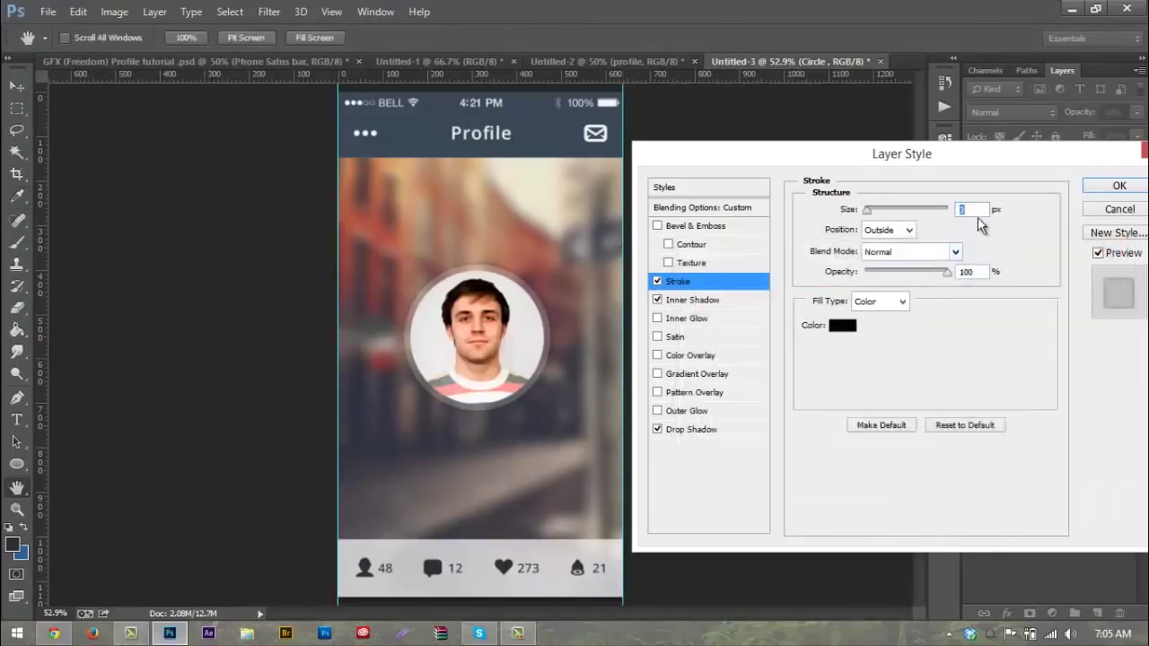
pyautogui.write('5')
pyautogui.moveTo(949, 276); pyautogui.dragTo(854, 287)
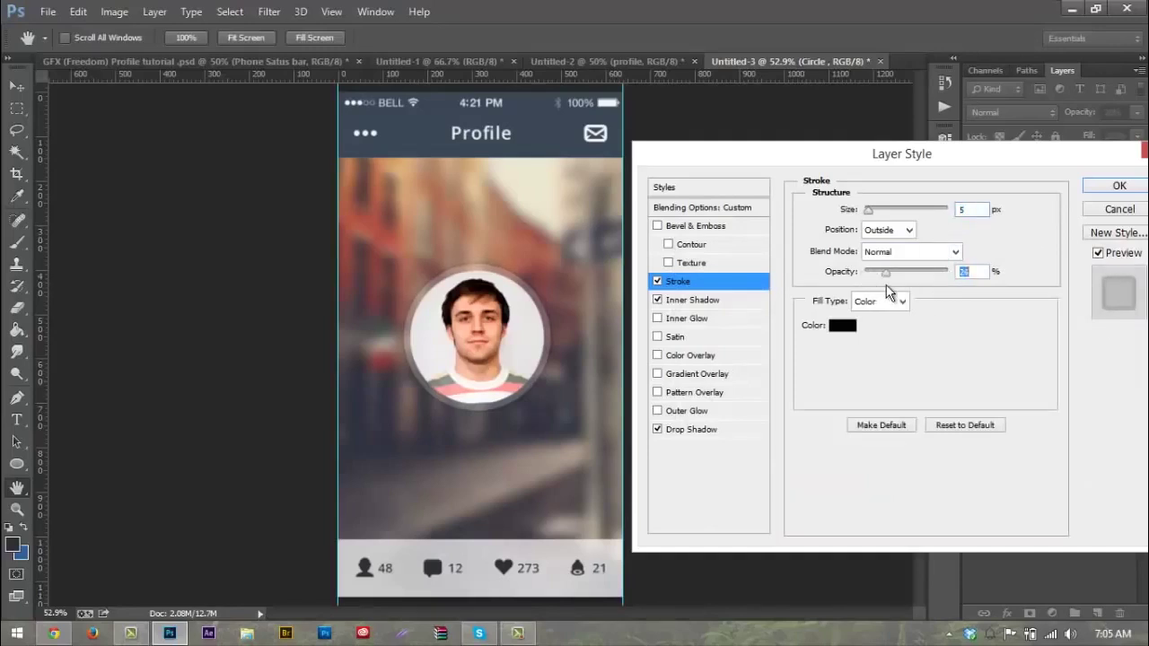
pyautogui.write('20')
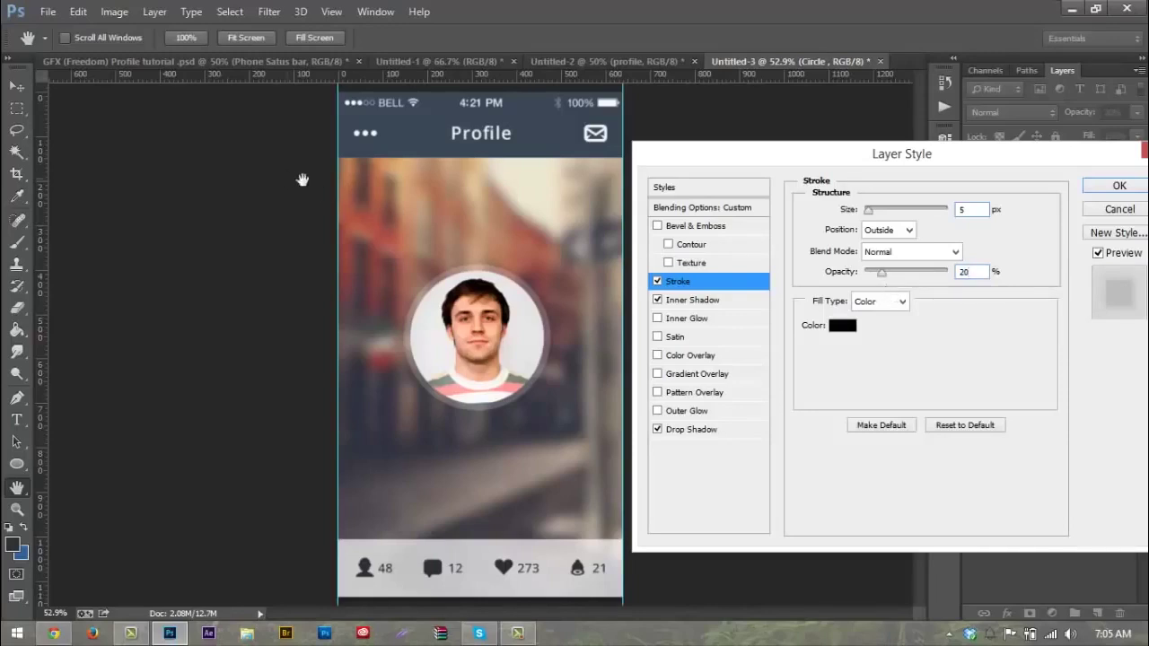
pyautogui.click(1117, 185)
# Step: Move the profile photo and its Circle ring about 38 px higher and slightly right, then zoom in
pyautogui.scroll(2, 481, 321)
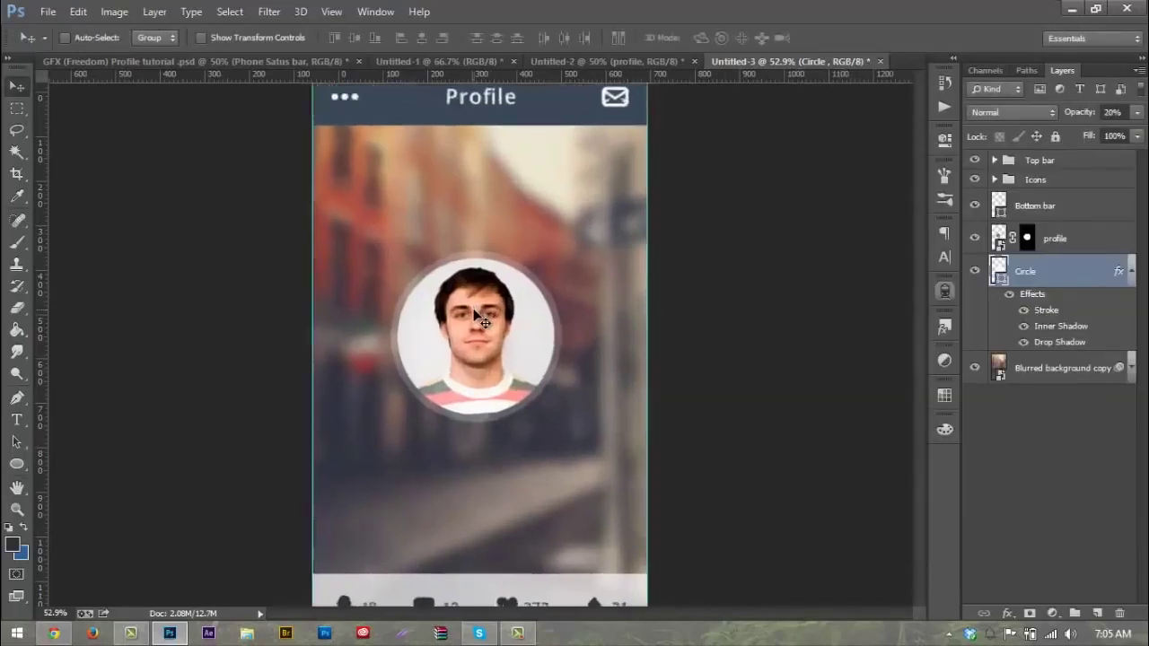
pyautogui.scroll(-1, 482, 321)
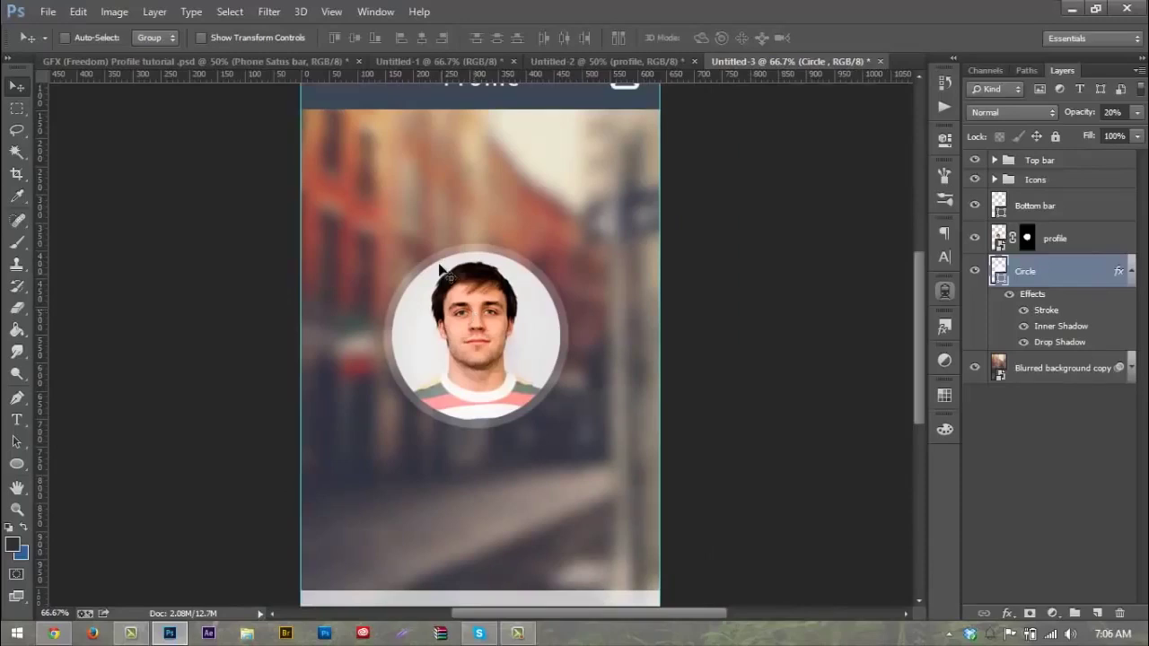
pyautogui.scroll(-1, 653, 242)
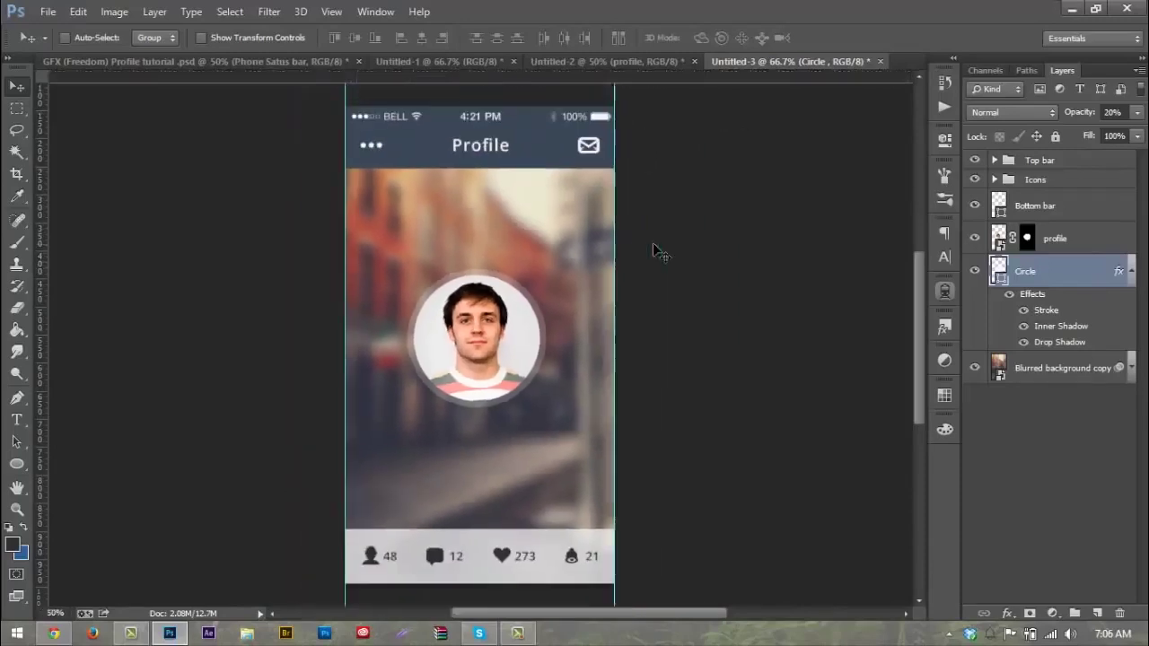
pyautogui.click(1129, 271)
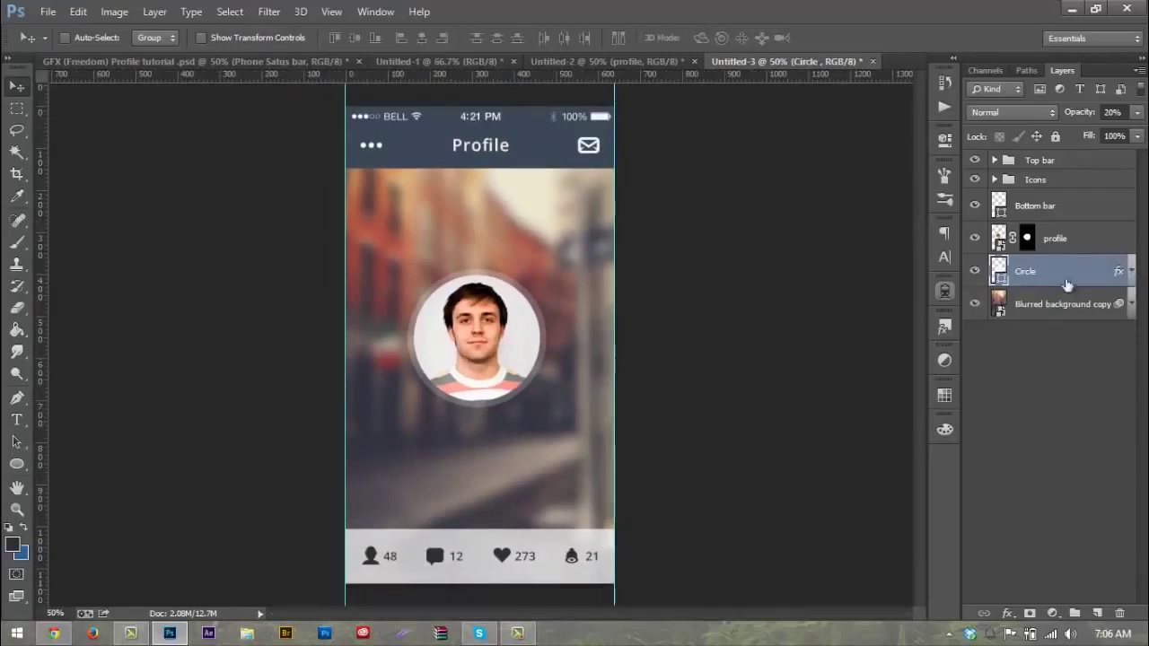
pyautogui.keyDown('shift'); pyautogui.click(1049, 256); pyautogui.keyUp('shift')
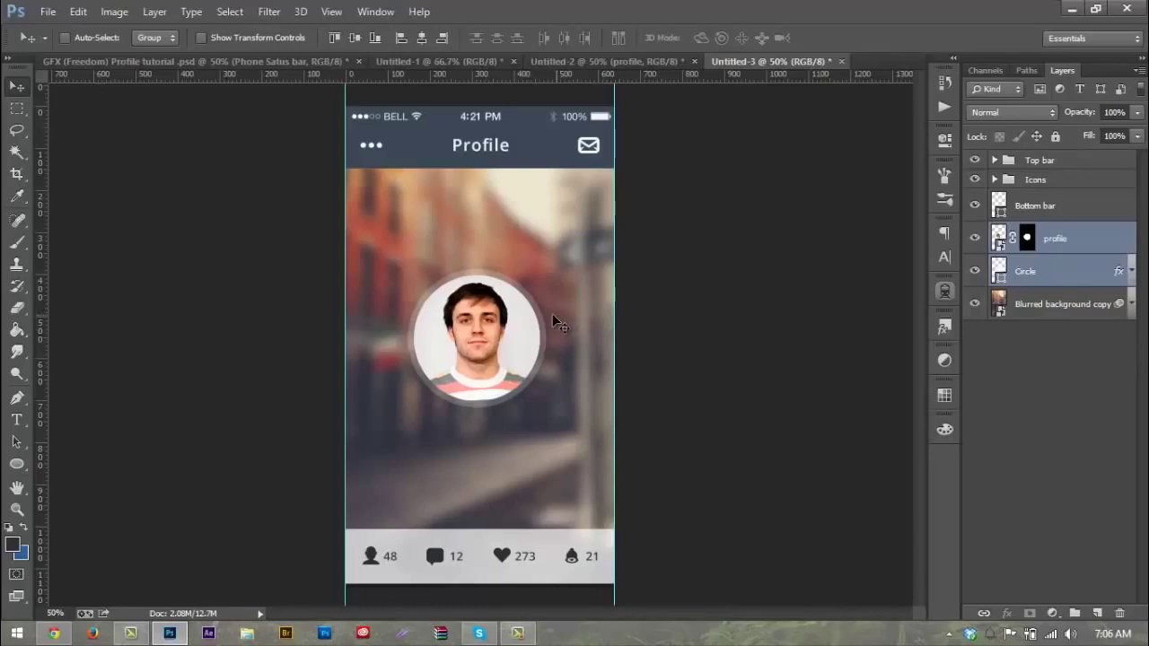
pyautogui.moveTo(544, 321)
pyautogui.mouseDown()
pyautogui.moveTo(543, 308)
pyautogui.moveTo(533, 333)
pyautogui.moveTo(532, 313)
pyautogui.mouseUp()
pyautogui.press('Right')
pyautogui.press('Right')
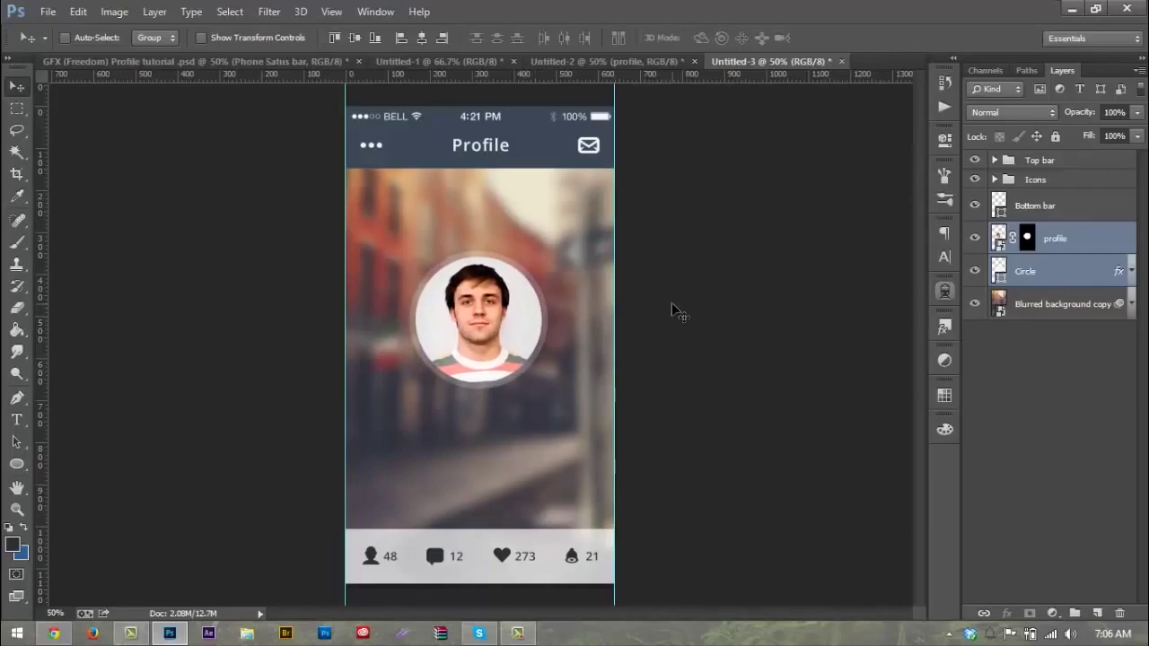
pyautogui.hotkey('ctrl', '+')
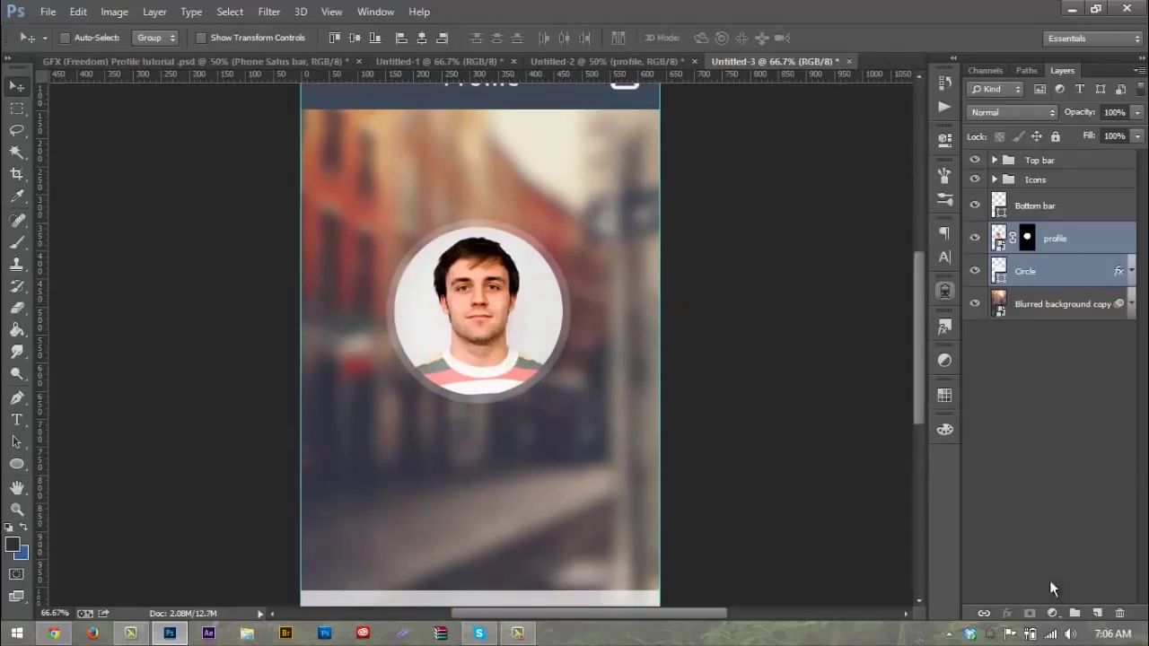
# Step: Create a new layer group named Profile Picture above the profile layer
pyautogui.click(1074, 613)
pyautogui.doubleClick(1039, 232)
pyautogui.write('Profile Pict')
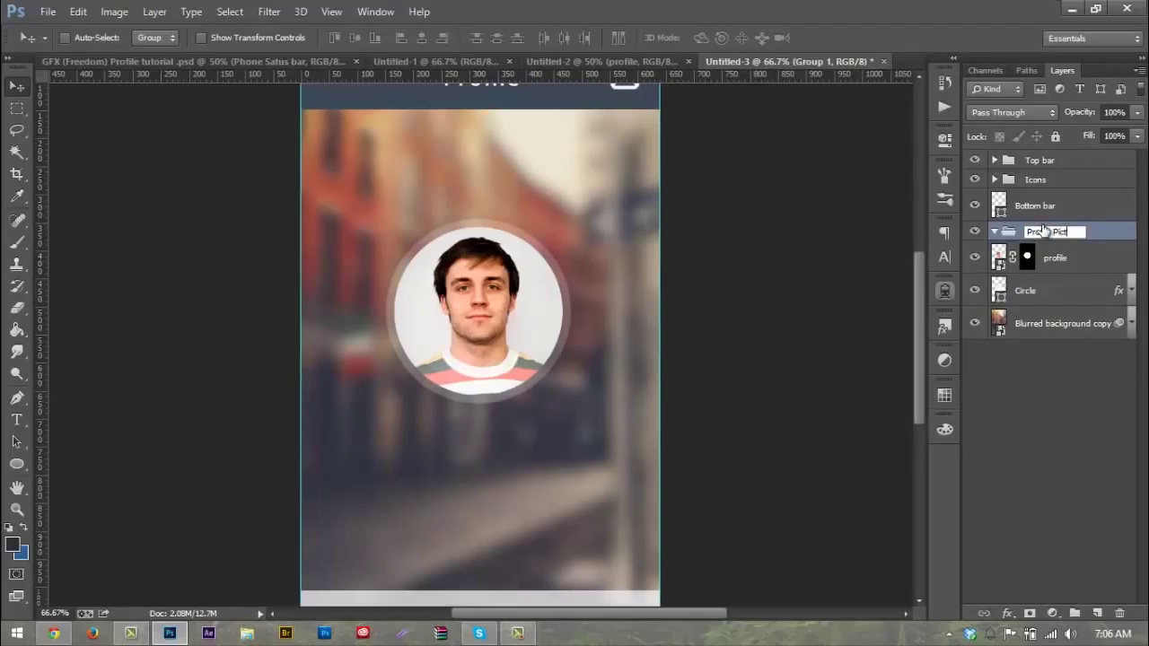
pyautogui.press('Return')
# Step: Put the profile photo and Circle layers inside the Profile Picture group and collapse it
pyautogui.click(1066, 269)
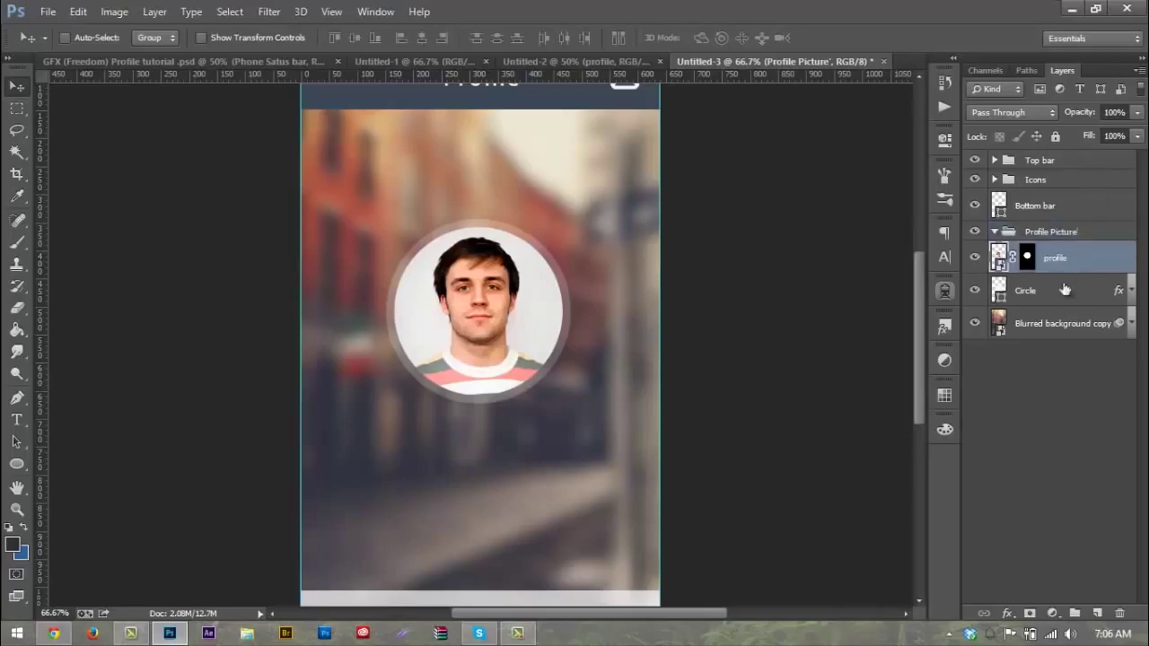
pyautogui.keyDown('shift'); pyautogui.click(1067, 290); pyautogui.keyUp('shift')
pyautogui.moveTo(1062, 267); pyautogui.dragTo(991, 235)
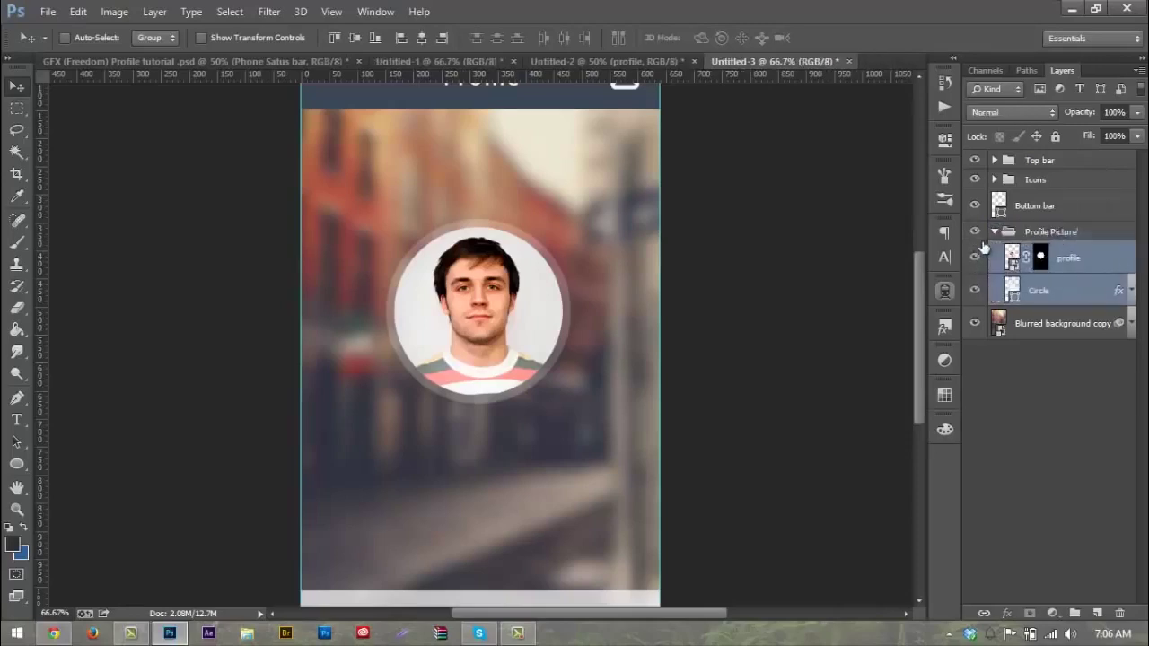
pyautogui.click(996, 235)
pyautogui.click(993, 233)
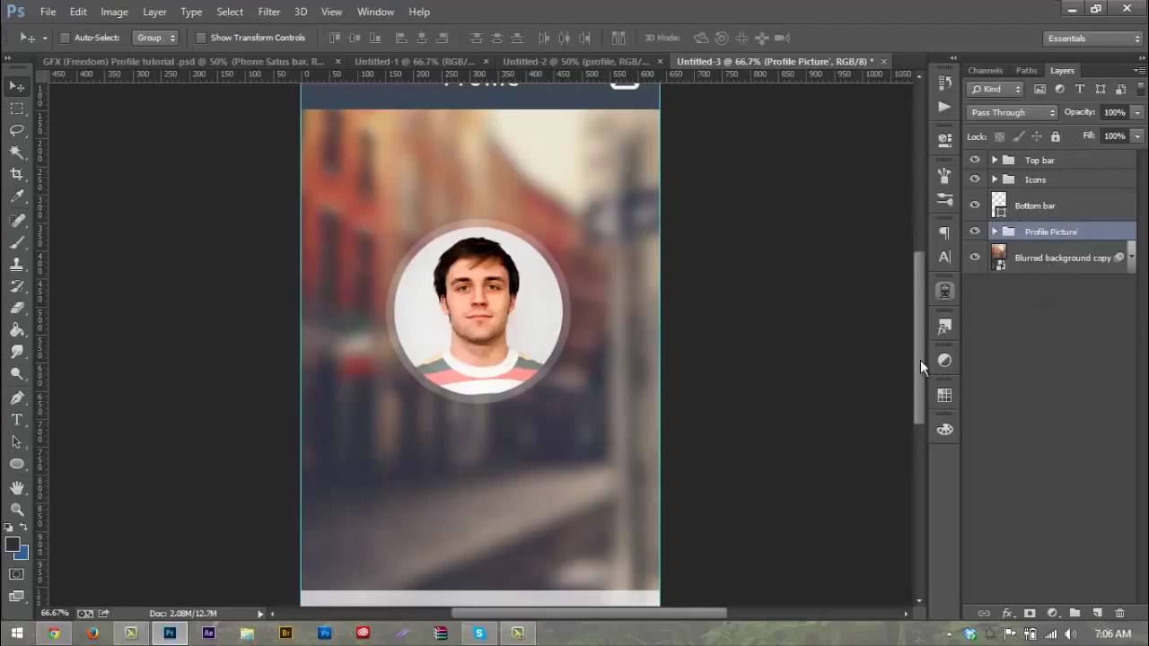
pyautogui.scroll(-2, 682, 307)
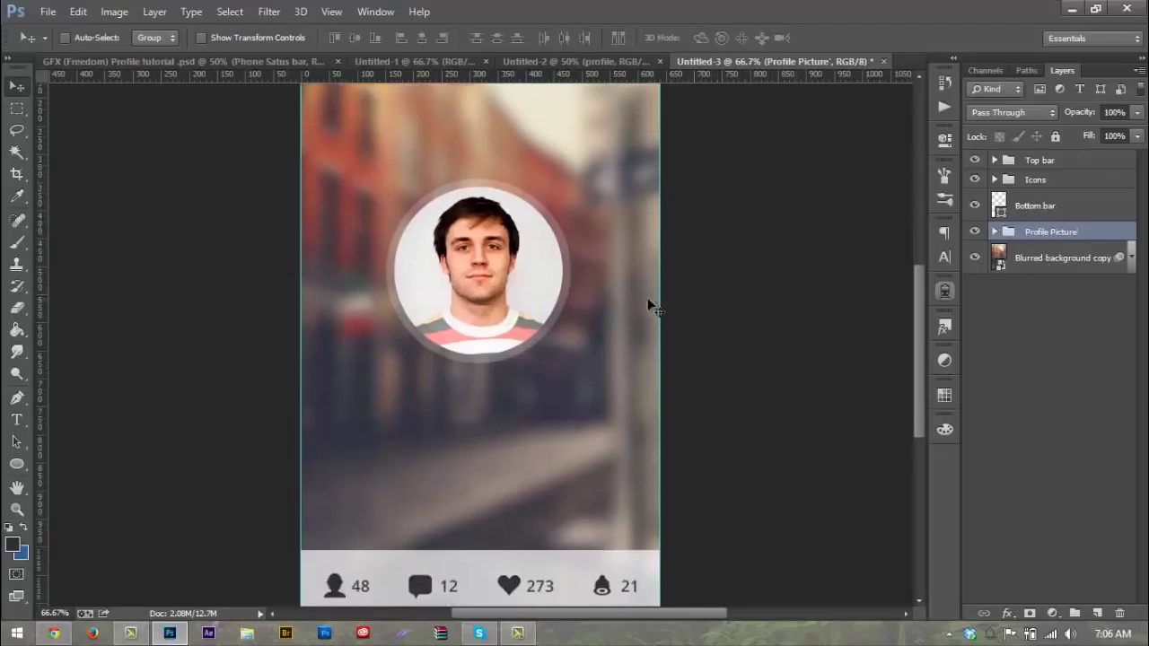
# Step: Set the Rounded Rectangle tool to an 8 px radius and add two vertical guides around the centre
pyautogui.click(18, 465)
pyautogui.moveTo(23, 478); pyautogui.dragTo(51, 477)
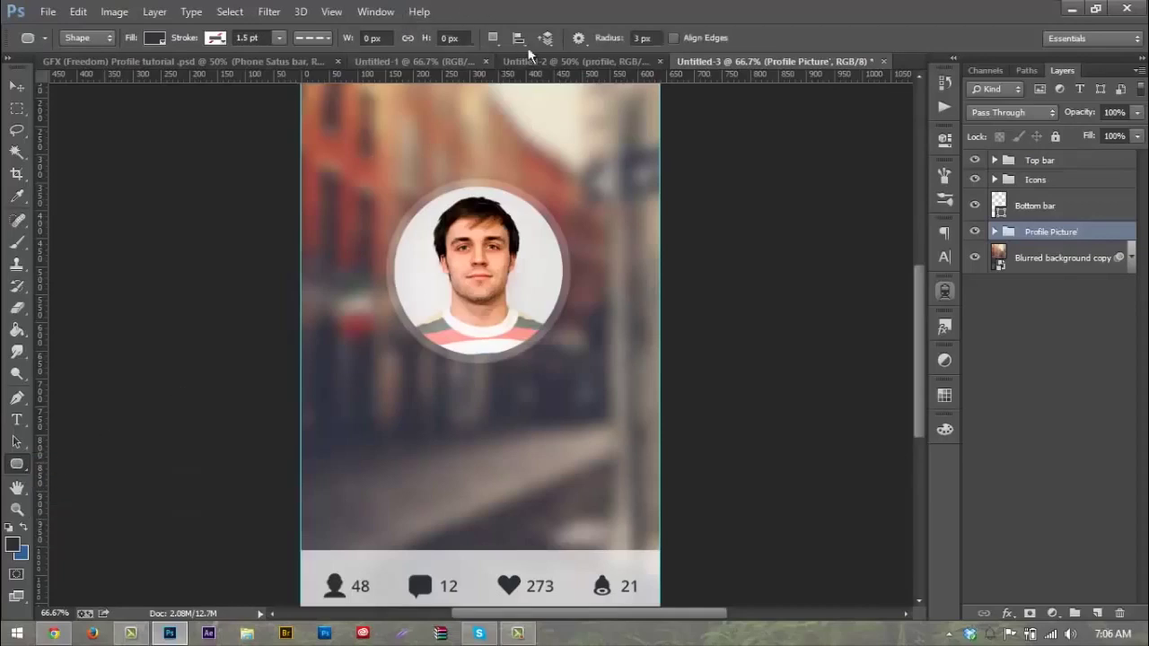
pyautogui.click(611, 37)
pyautogui.write('8')
pyautogui.press('Return')
pyautogui.moveTo(44, 411); pyautogui.dragTo(386, 433)
pyautogui.moveTo(42, 417); pyautogui.dragTo(571, 371)
# Step: Create a 100 × 75 px rounded rectangle on the canvas
pyautogui.click(579, 392)
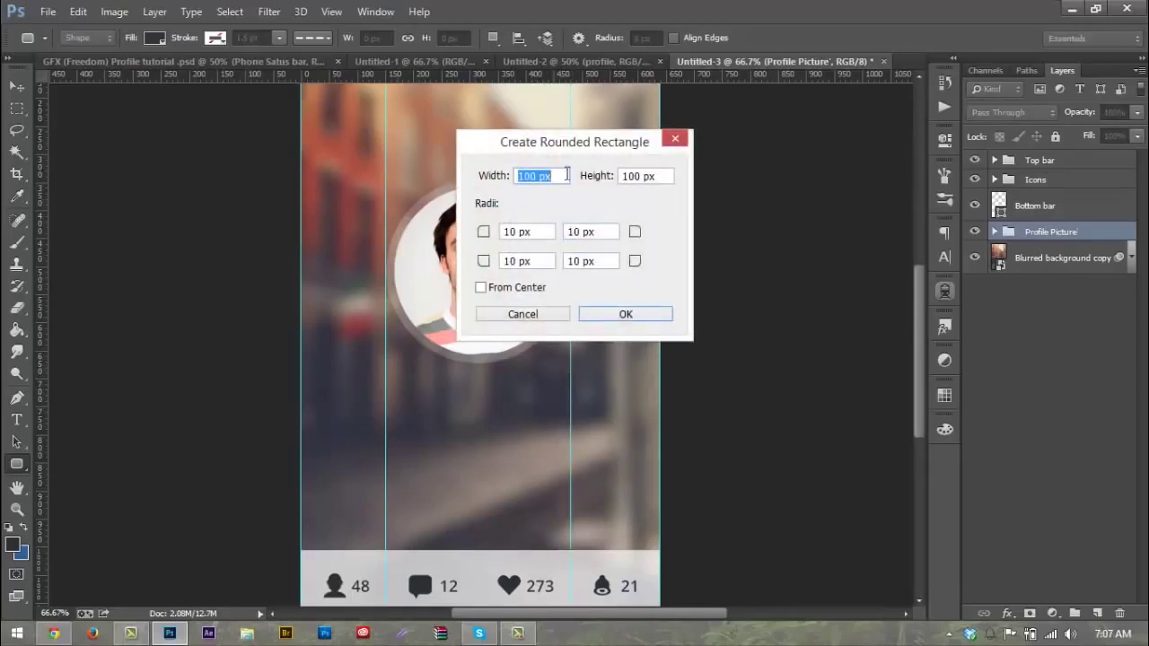
pyautogui.click(655, 178)
pyautogui.write('75')
pyautogui.press('Return')
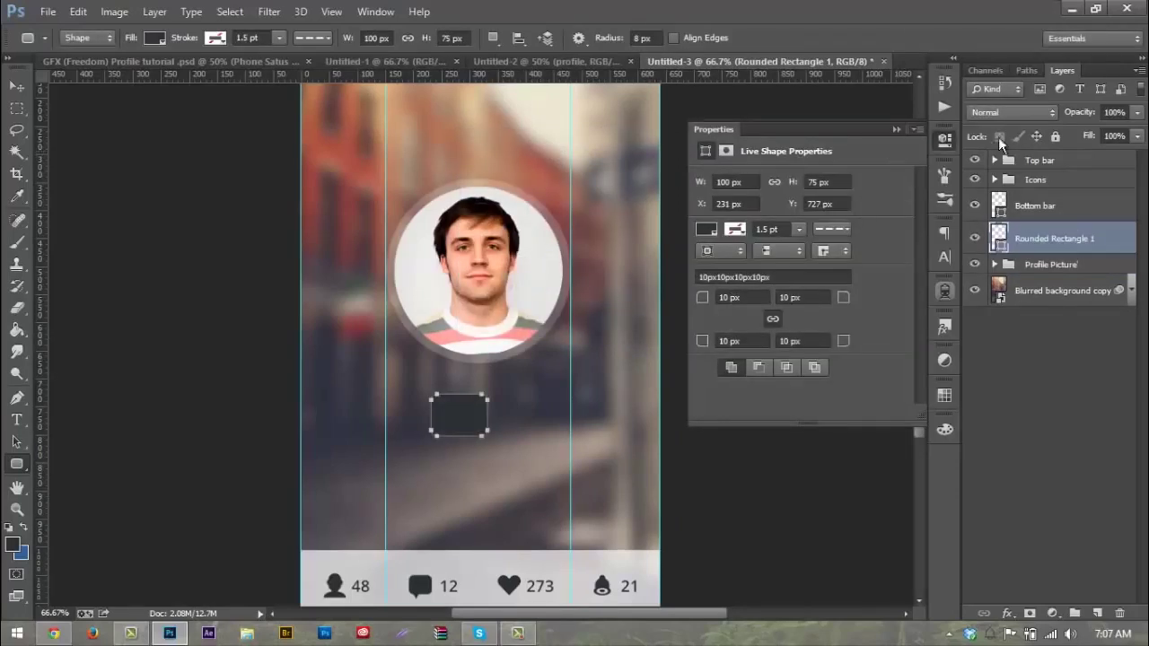
pyautogui.click(897, 129)
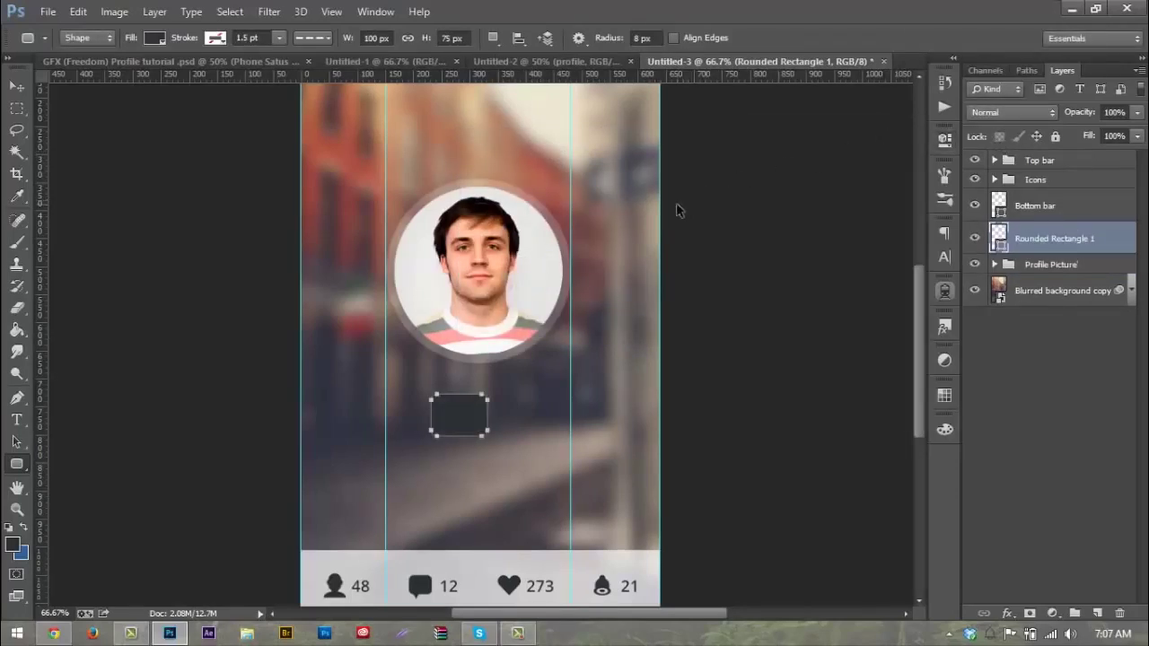
# Step: Transform the rounded rectangle to 250% width and 90% height, giving a 250 × 68 px shape
pyautogui.hotkey('ctrl', 't')
pyautogui.moveTo(489, 414); pyautogui.dragTo(545, 411)
pyautogui.moveTo(468, 422); pyautogui.dragTo(457, 418)
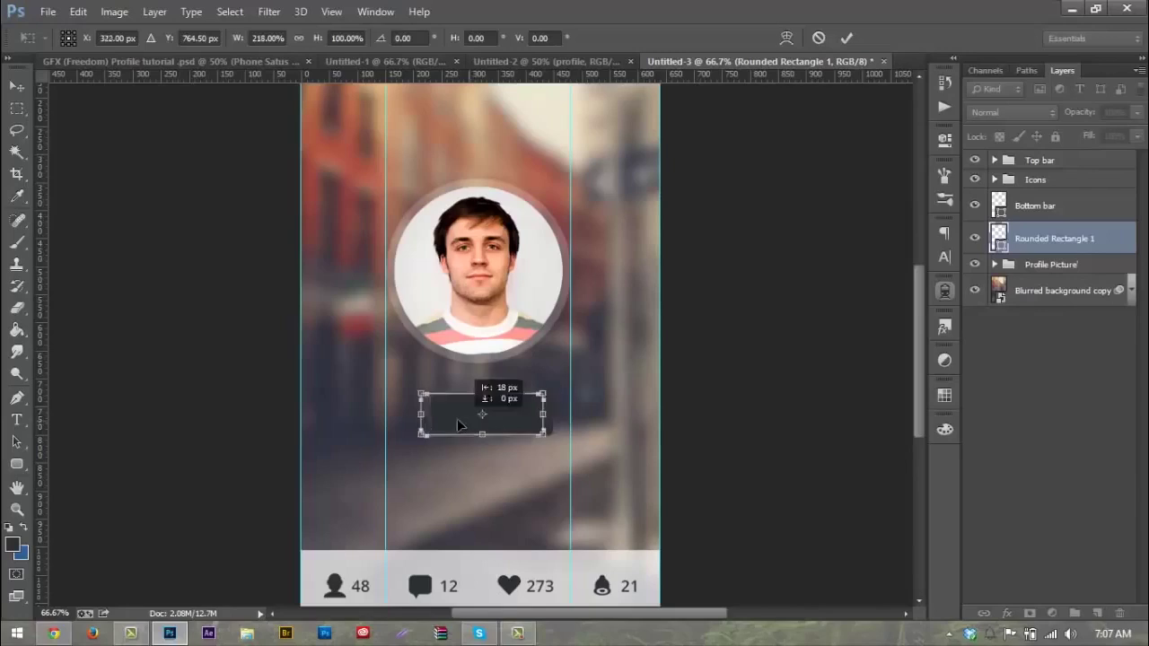
pyautogui.moveTo(545, 413)
pyautogui.mouseDown()
pyautogui.moveTo(555, 413)
pyautogui.moveTo(530, 411)
pyautogui.mouseUp()
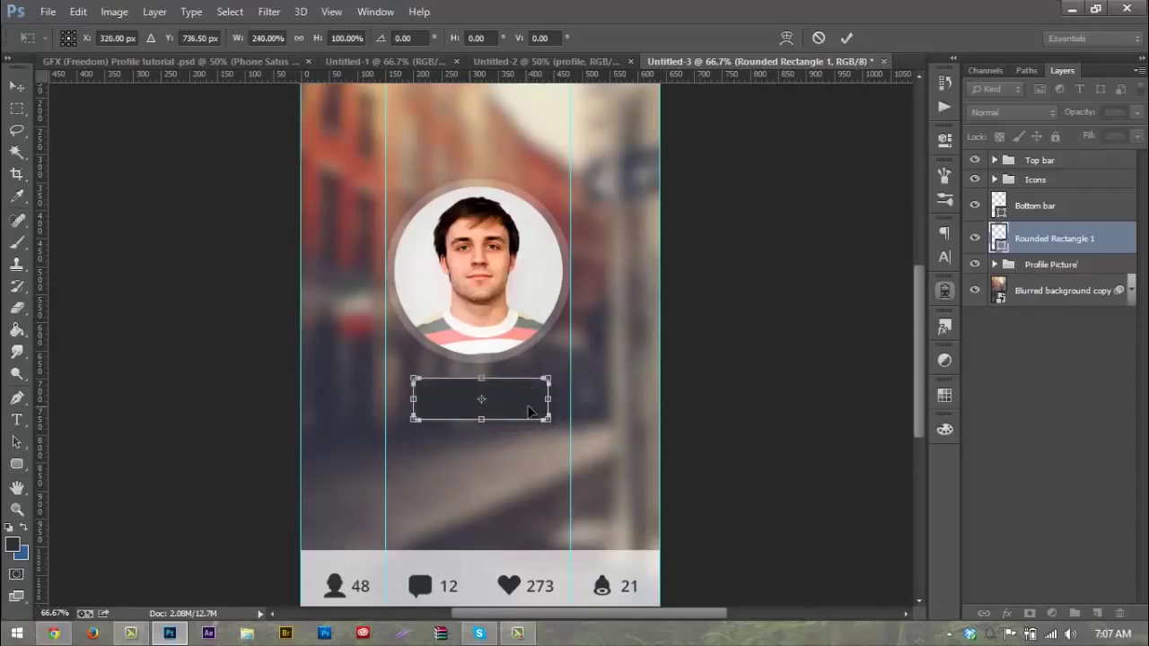
pyautogui.click(258, 38)
pyautogui.write('250')
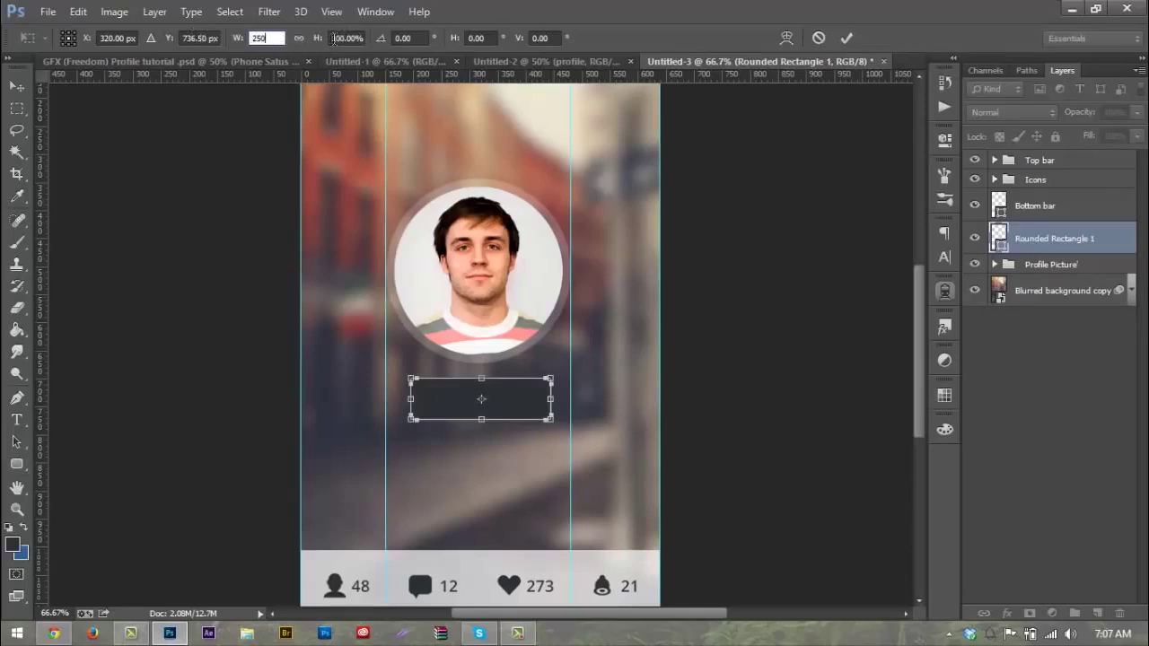
pyautogui.moveTo(313, 39); pyautogui.dragTo(289, 34)
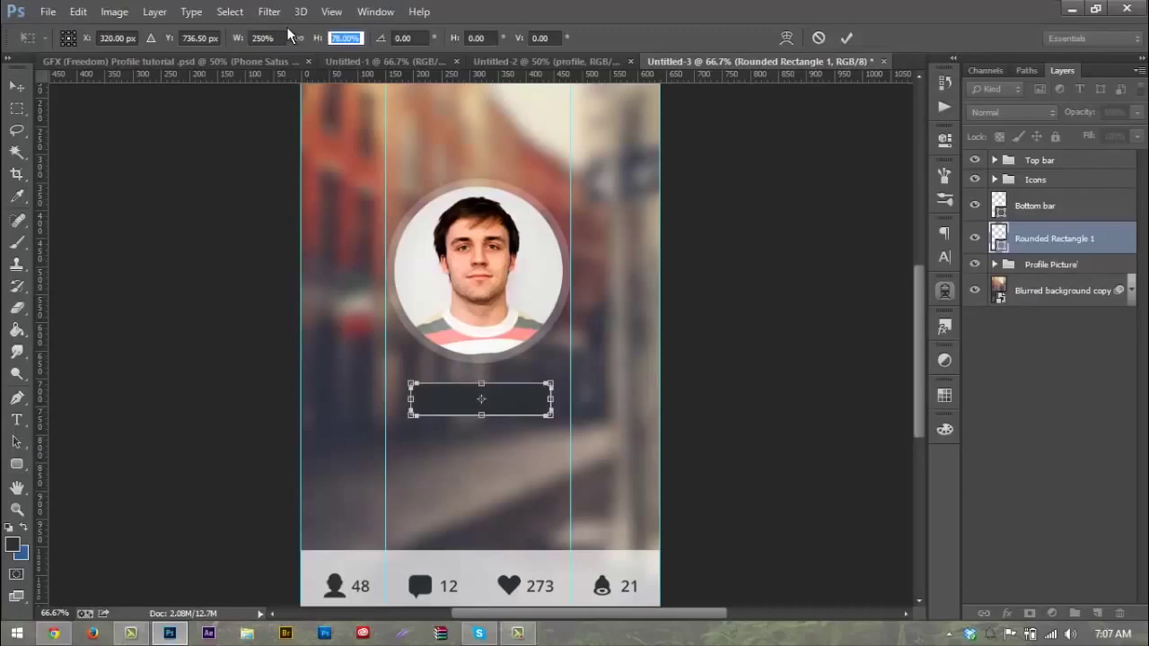
pyautogui.write('90')
pyautogui.press('Return')
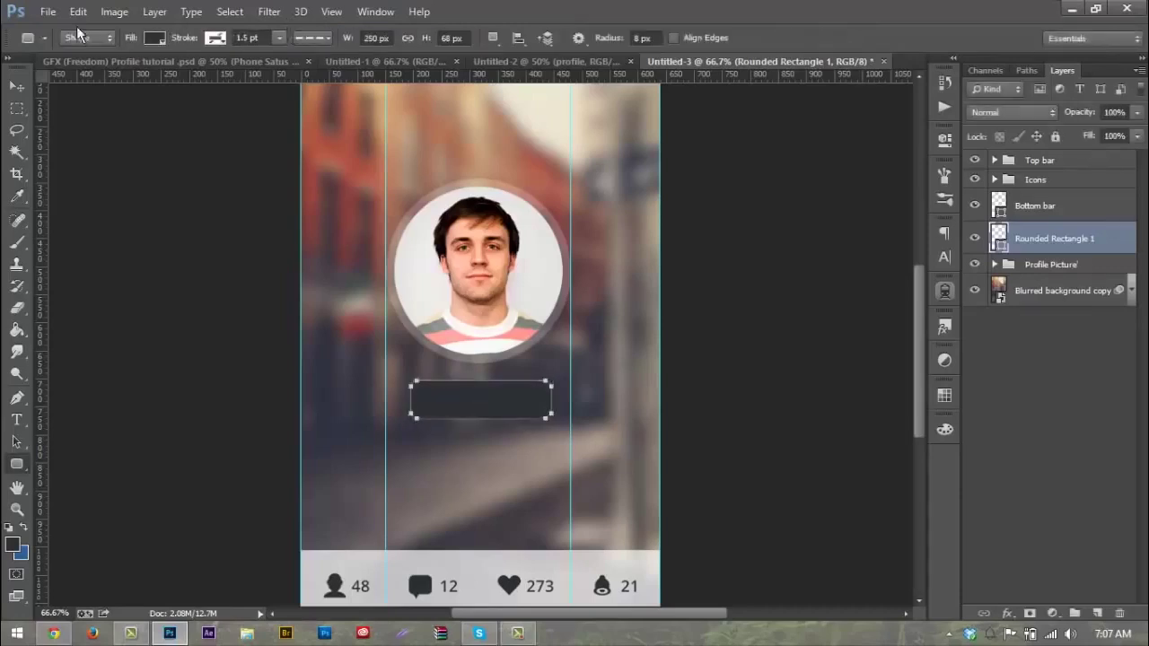
# Step: With the Move tool, select the Rounded Rectangle 1 layer
pyautogui.click(17, 85)
pyautogui.click(1006, 360)
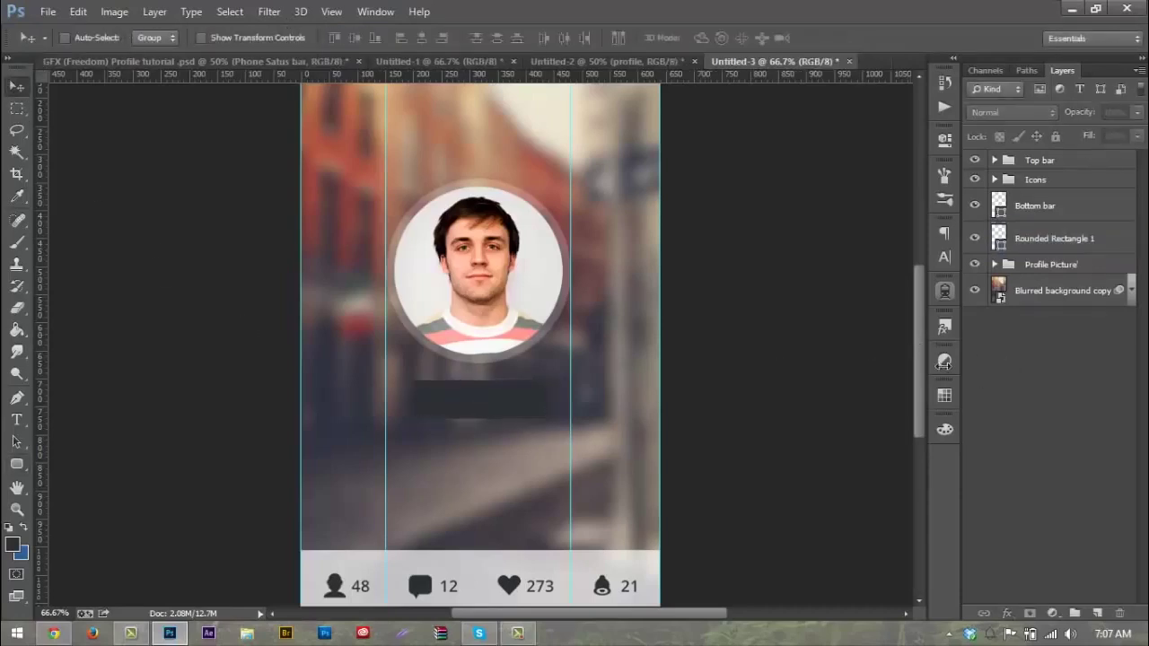
pyautogui.click(512, 415)
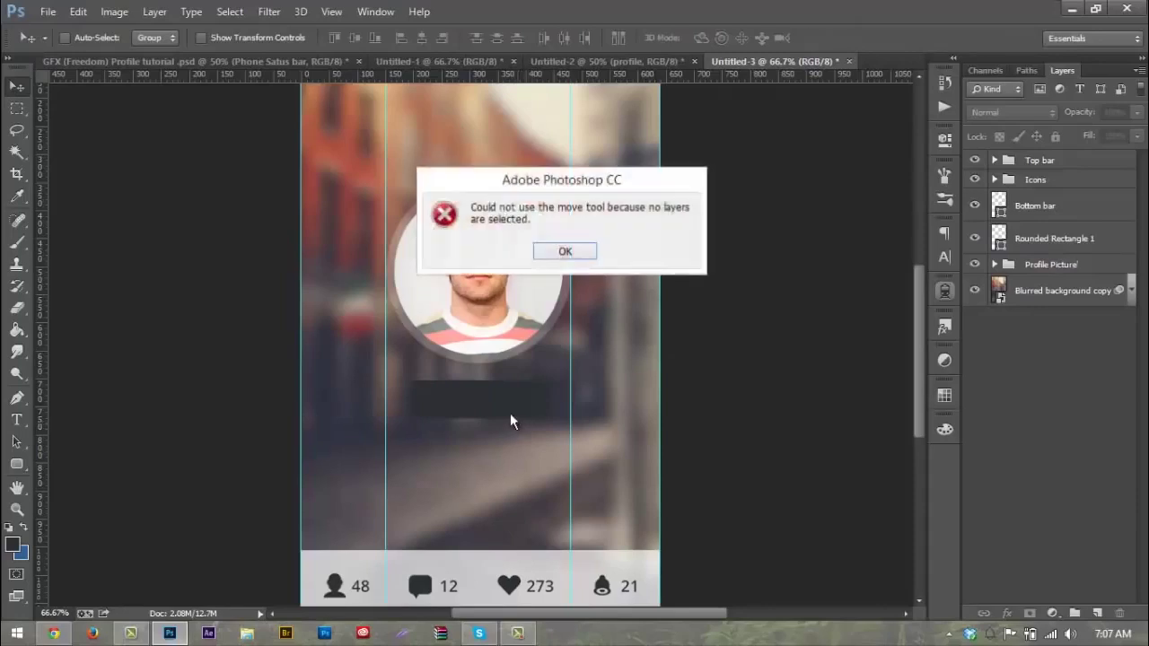
pyautogui.click(565, 250)
pyautogui.click(433, 381)
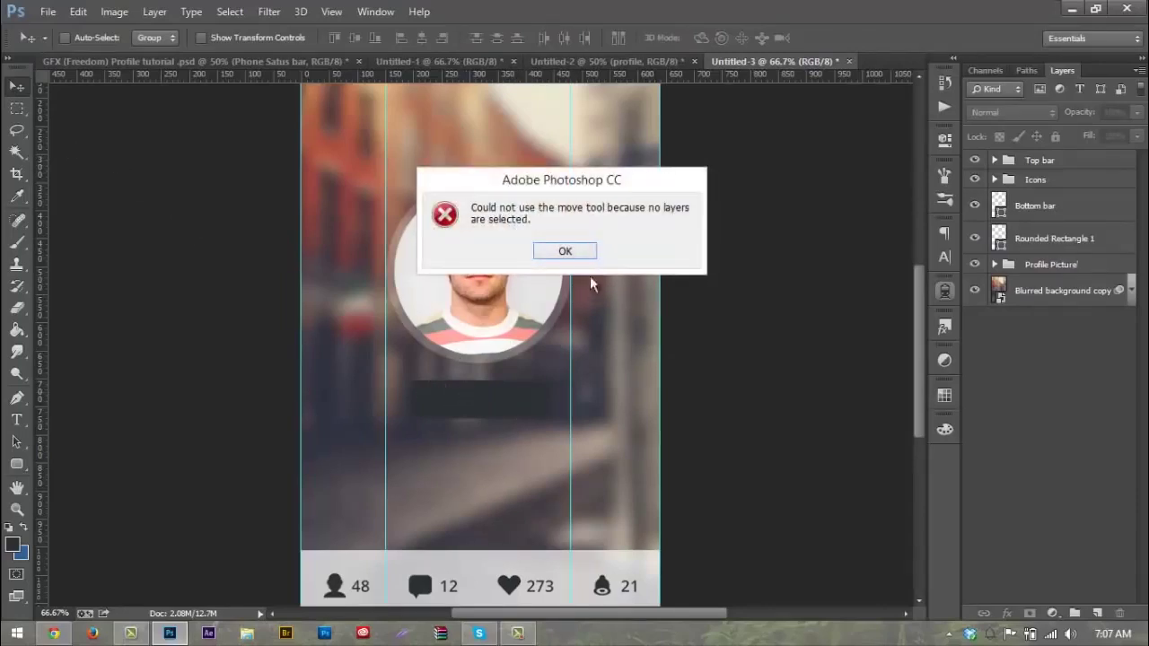
pyautogui.click(561, 248)
pyautogui.click(1009, 240)
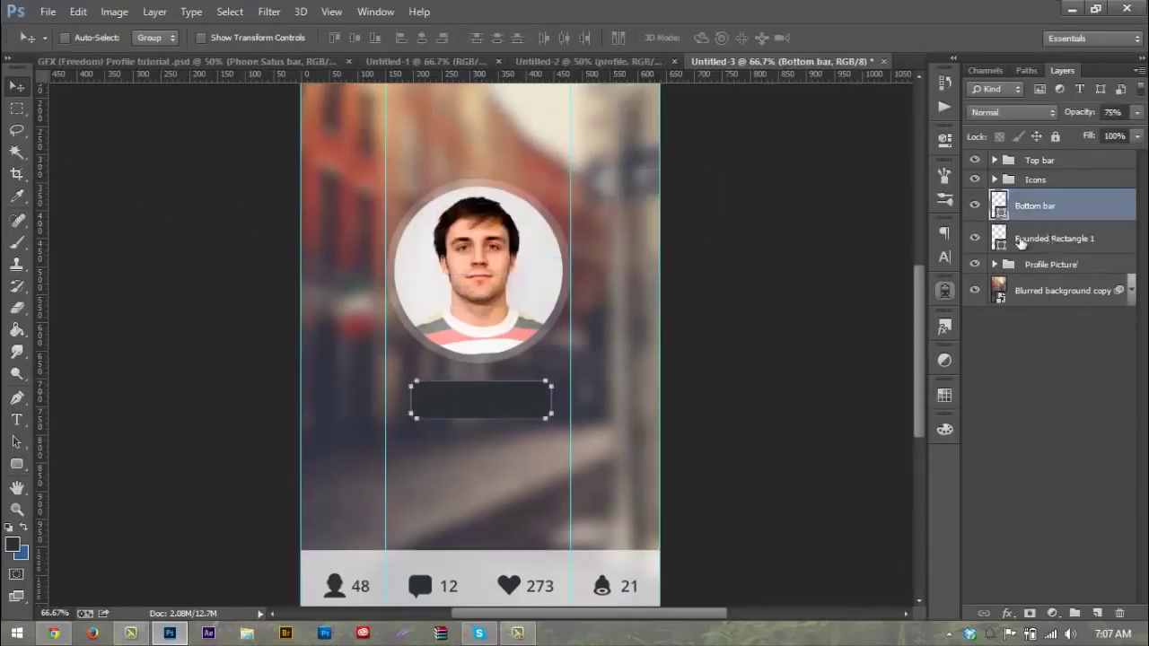
# Step: Position the rectangle just below the profile circle, centred between the guides
pyautogui.moveTo(472, 384); pyautogui.dragTo(476, 301)
pyautogui.press('Left')
pyautogui.press('Left')
pyautogui.press('Left')
pyautogui.press('Up')
pyautogui.press('Up')
pyautogui.press('Up')
pyautogui.moveTo(533, 288); pyautogui.dragTo(522, 377)
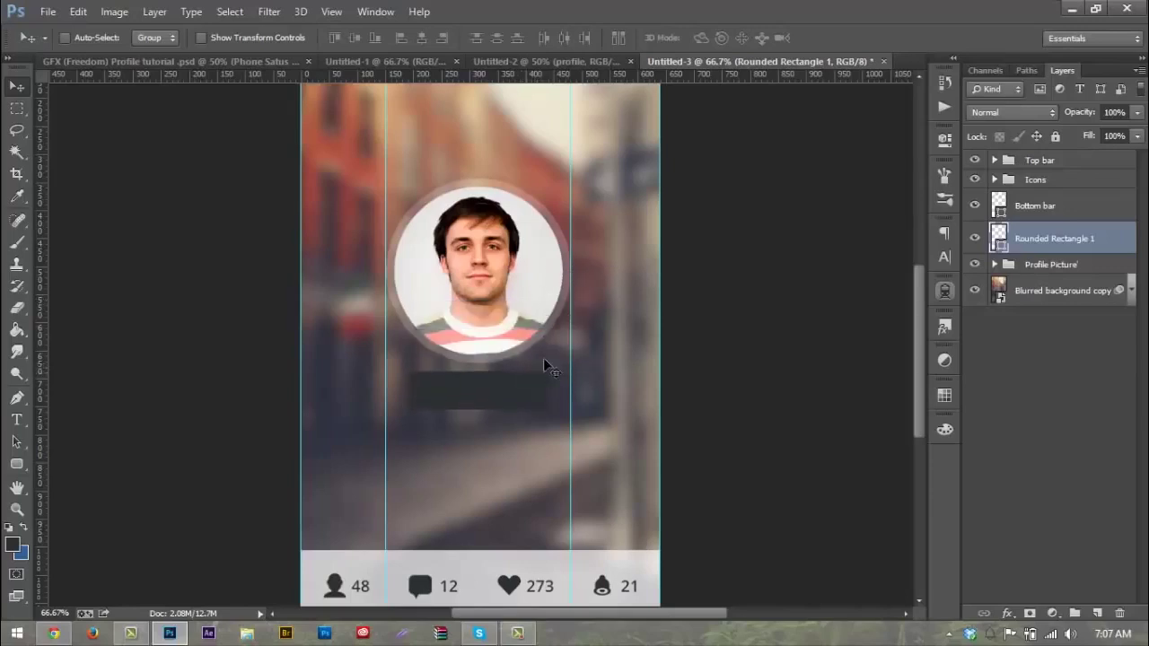
pyautogui.scroll(2, 575, 352)
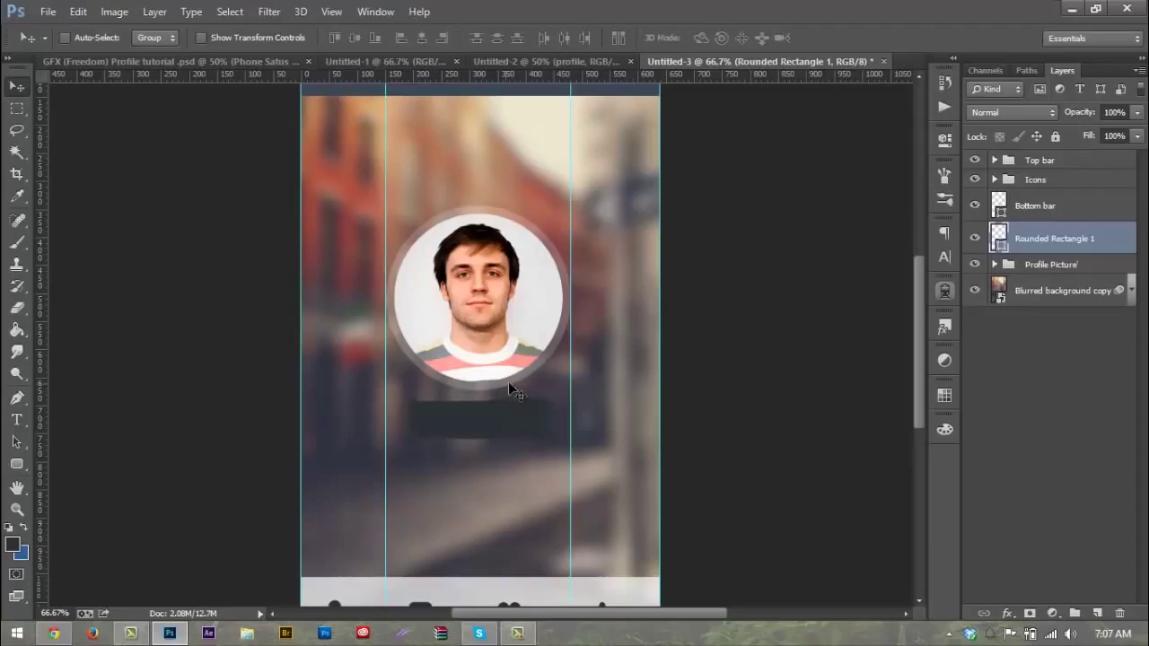
# Step: Fill the rectangle with the top bar's slate blue #3b4956 and rename it Rec #1
pyautogui.doubleClick(996, 238)
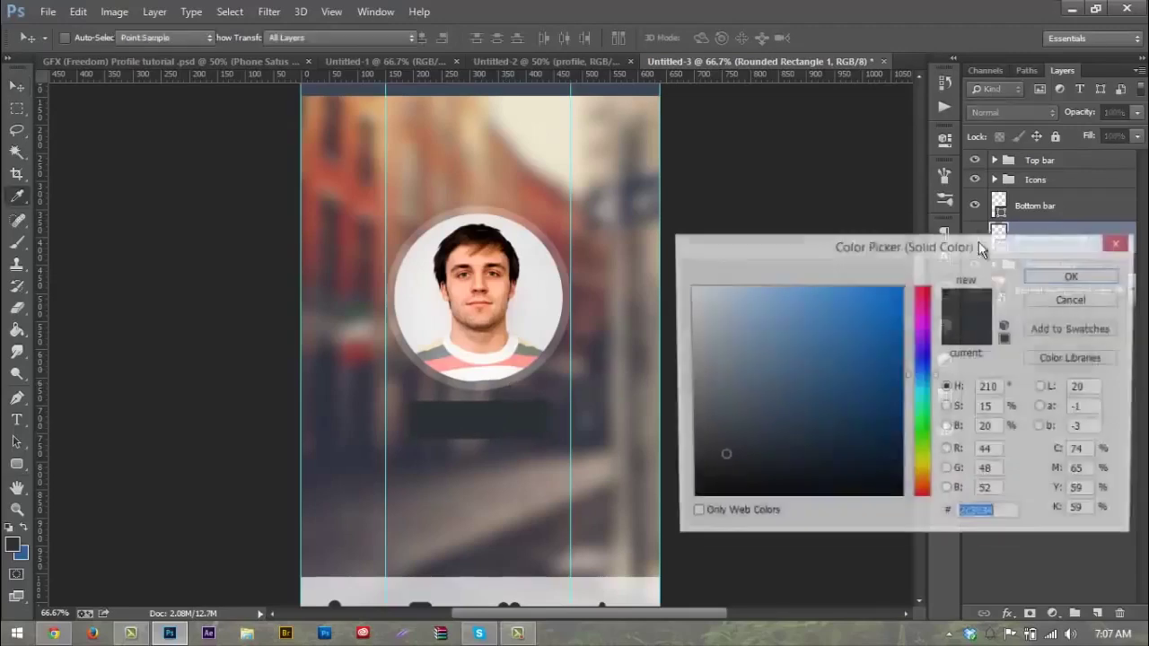
pyautogui.click(634, 93)
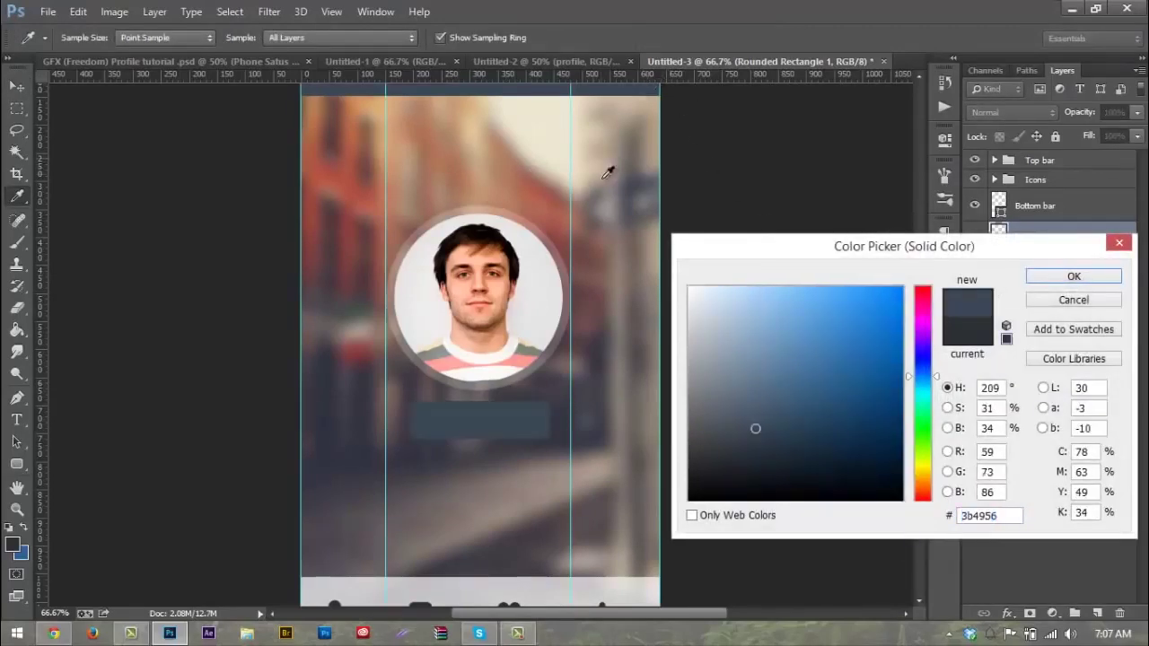
pyautogui.click(1050, 280)
pyautogui.doubleClick(1057, 238)
pyautogui.write('Rec #1')
pyautogui.press('Return')
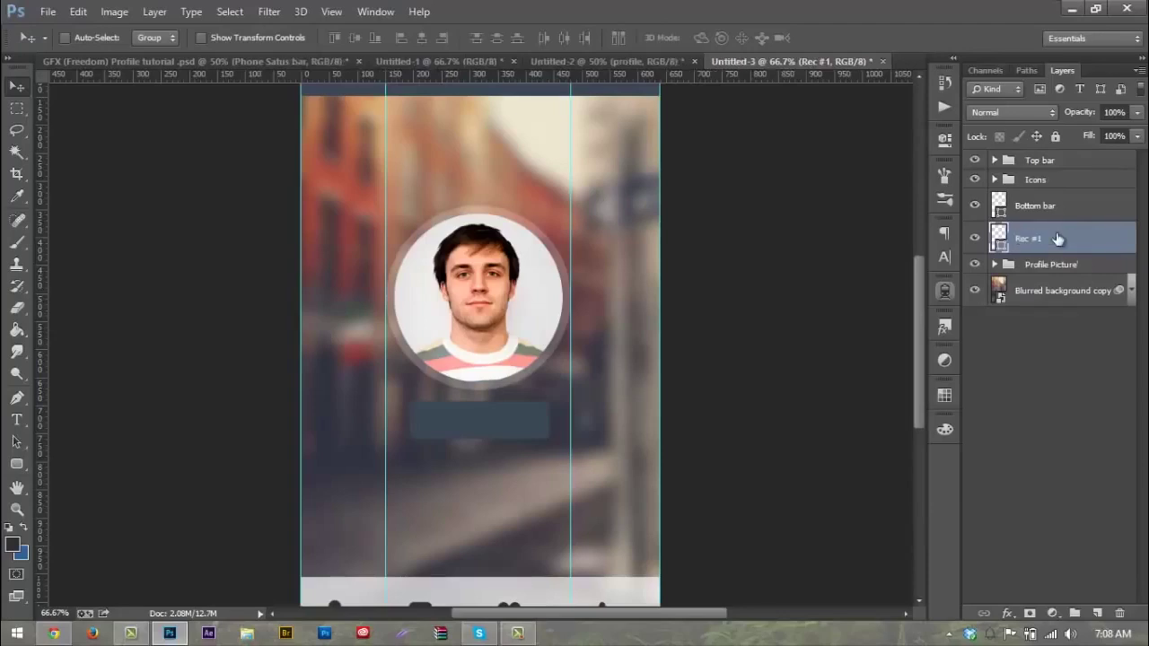
# Step: Duplicate Rec #1, place the copy beneath it, and name it Rec #2
pyautogui.hotkey('ctrl', 'j')
pyautogui.moveTo(1050, 240); pyautogui.dragTo(1050, 278)
pyautogui.doubleClick(1041, 271)
pyautogui.write('Re')
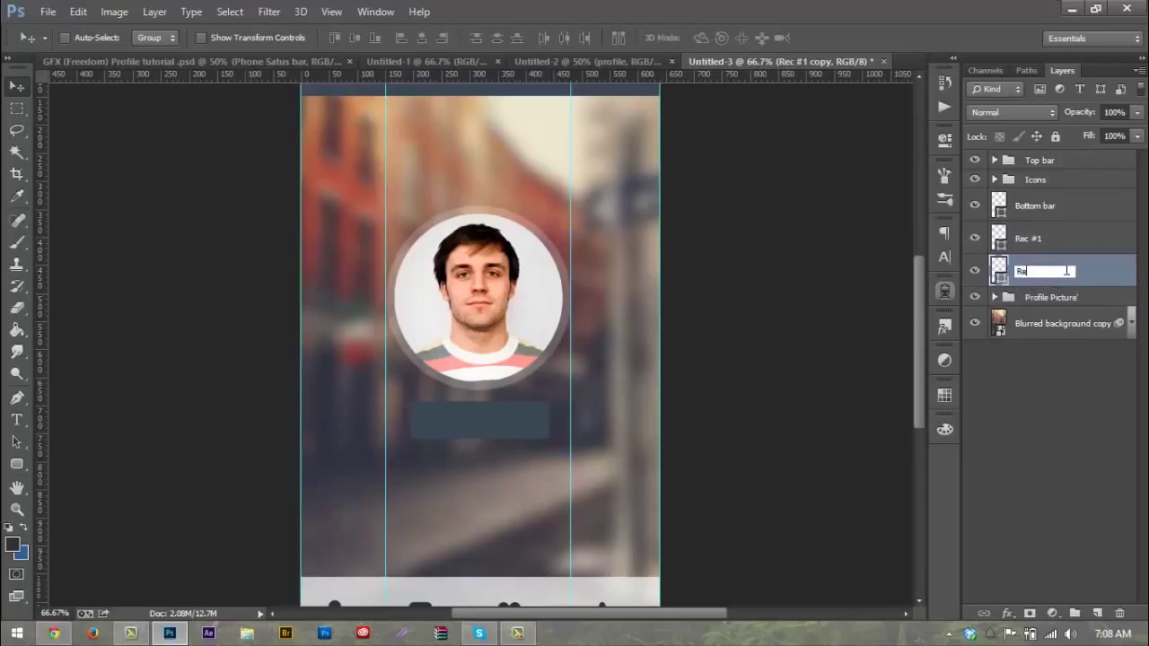
pyautogui.write('c #2')
pyautogui.press('Return')
pyautogui.scroll(-1, 594, 171)
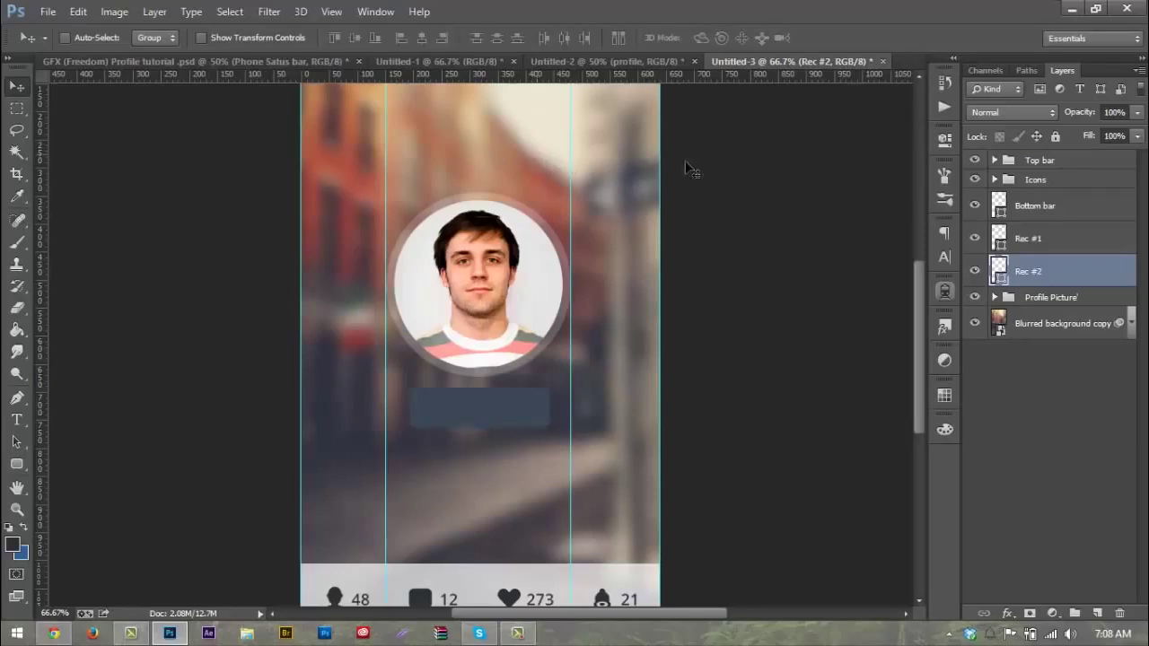
# Step: Give Rec #2 the darker fill colour #1e252b
pyautogui.doubleClick(997, 269)
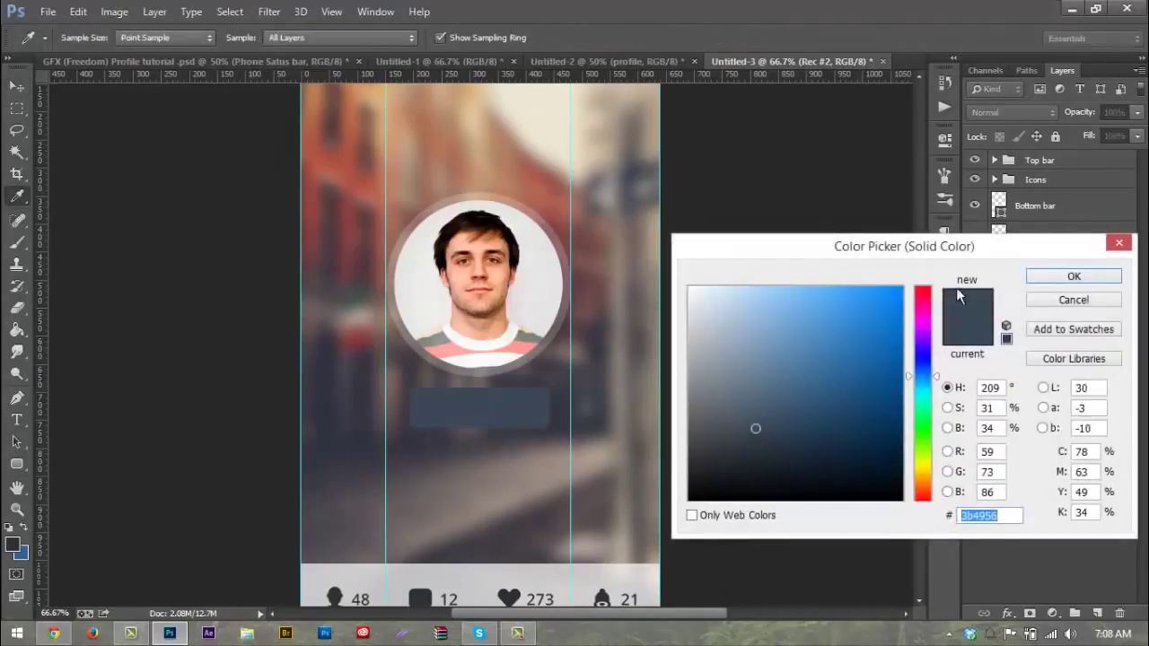
pyautogui.click(758, 456)
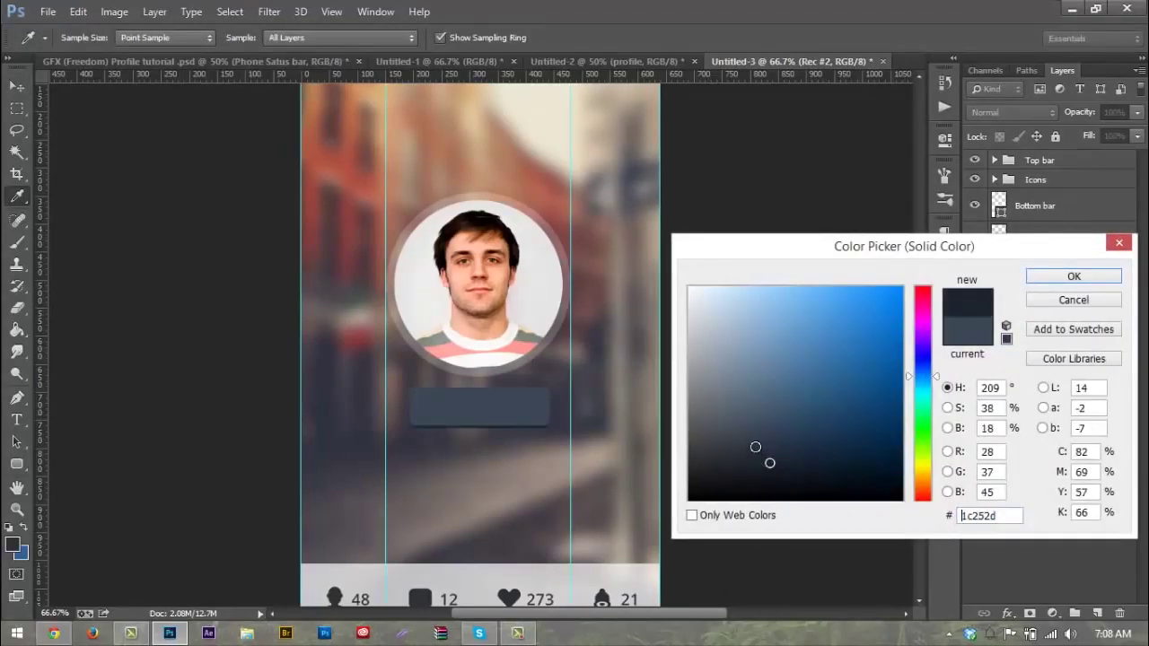
pyautogui.click(756, 462)
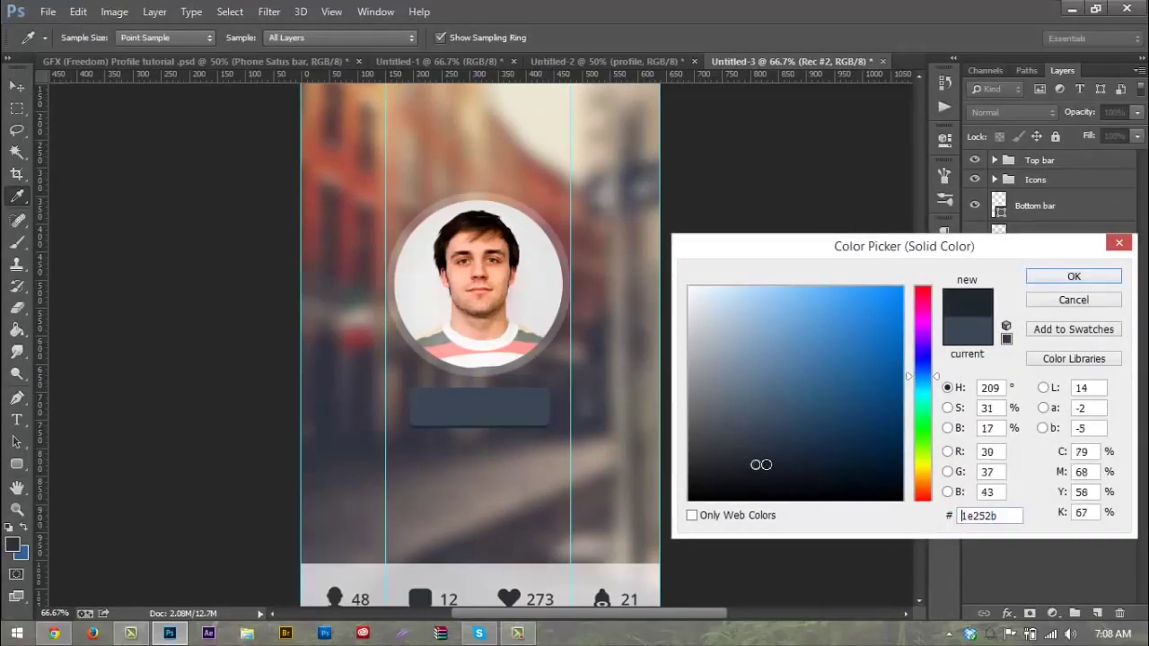
pyautogui.click(1059, 280)
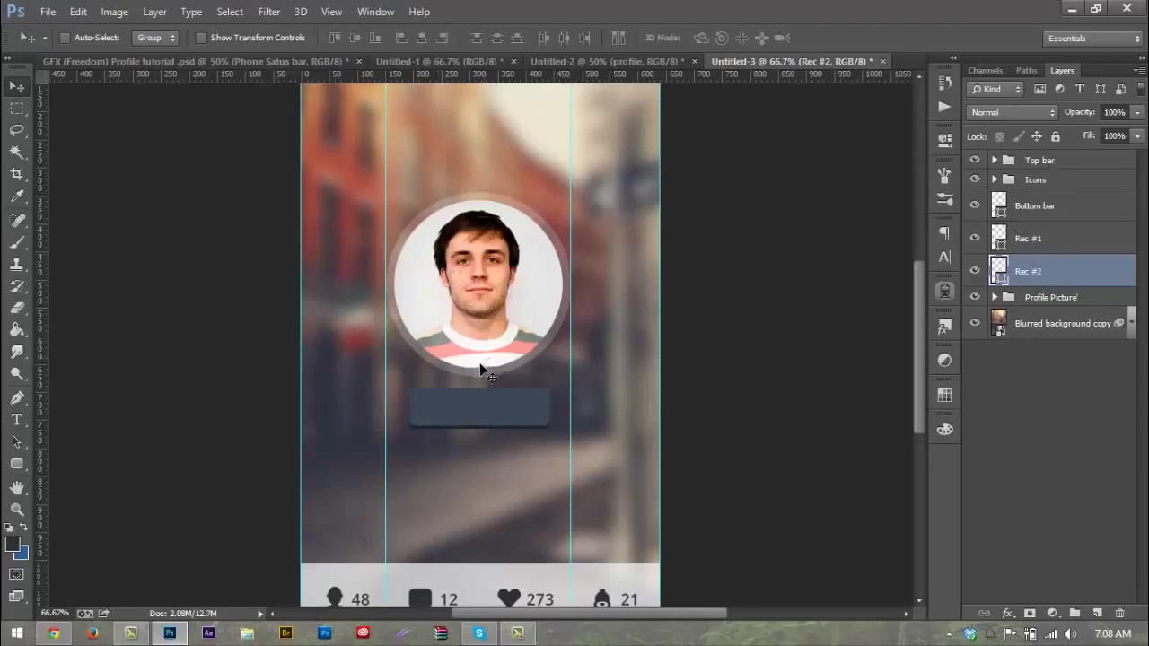
# Step: Clear all guides and type the text 'Follow' below the button
pyautogui.click(333, 12)
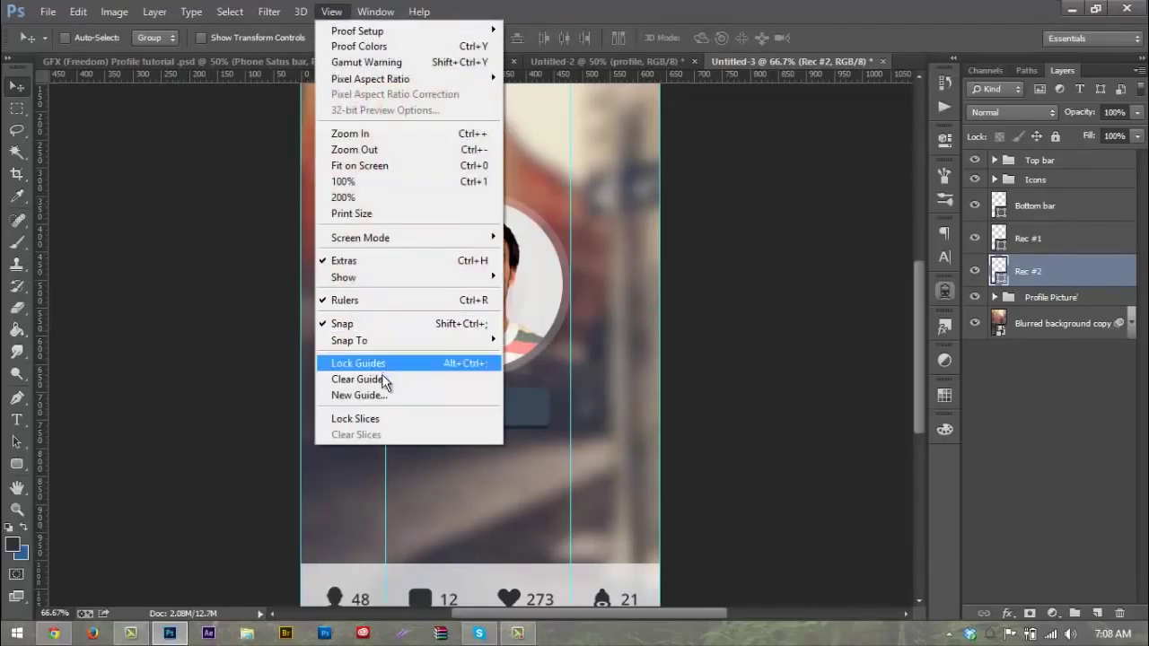
pyautogui.click(385, 380)
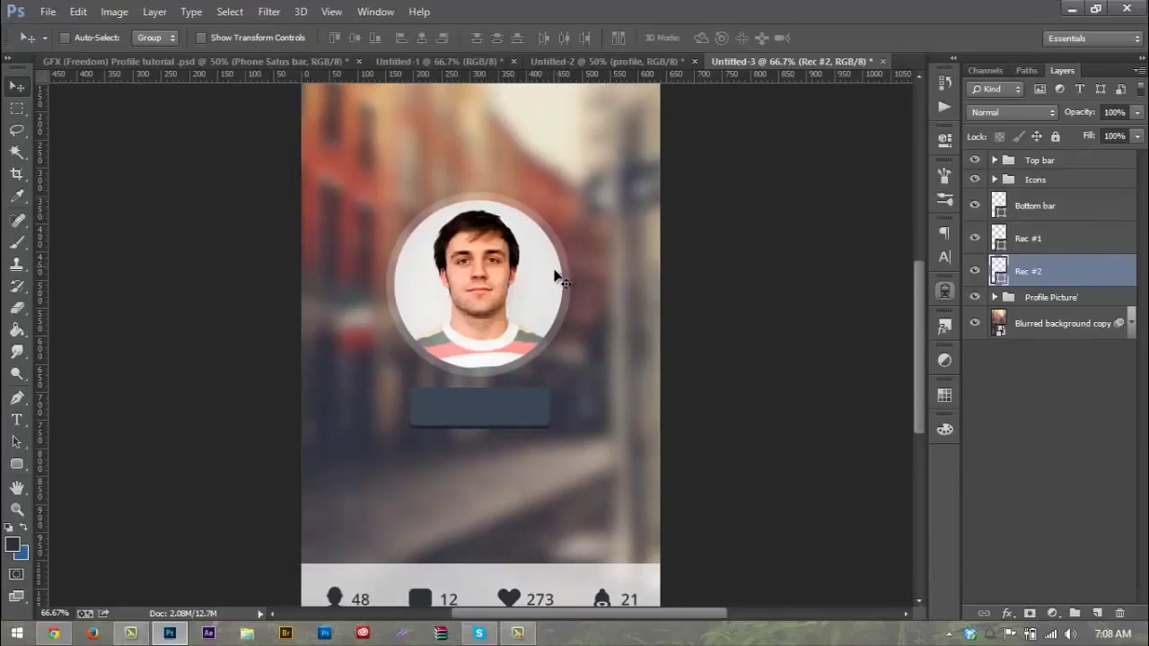
pyautogui.scroll(-1, 556, 274)
pyautogui.press('t')
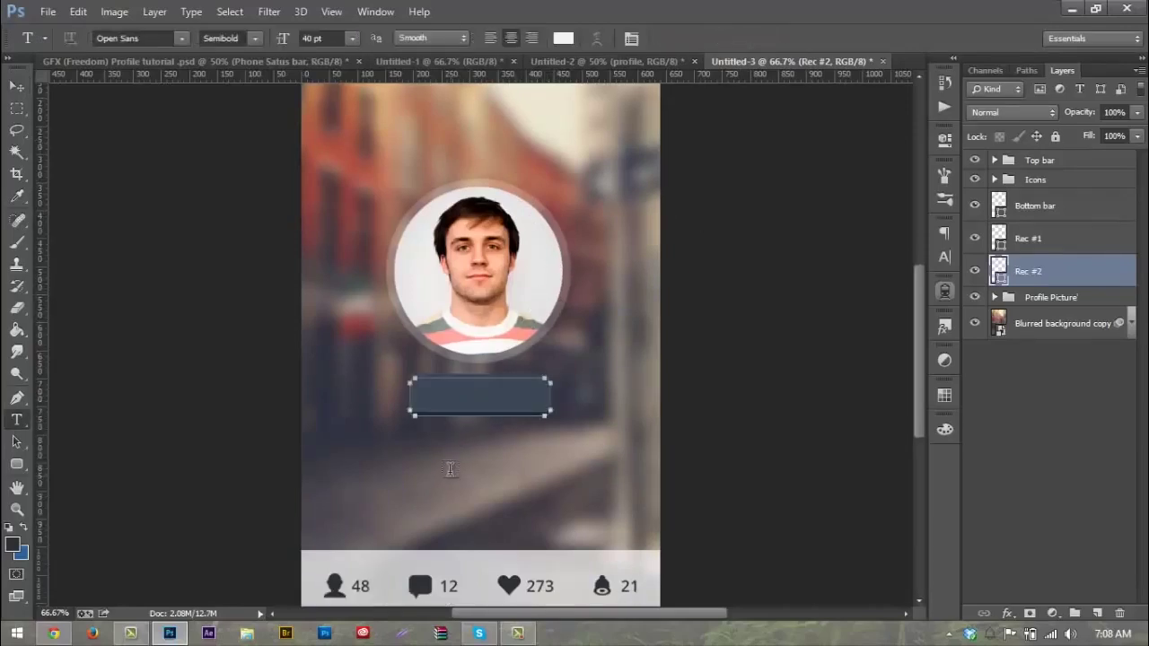
pyautogui.click(450, 463)
pyautogui.write('Folo')
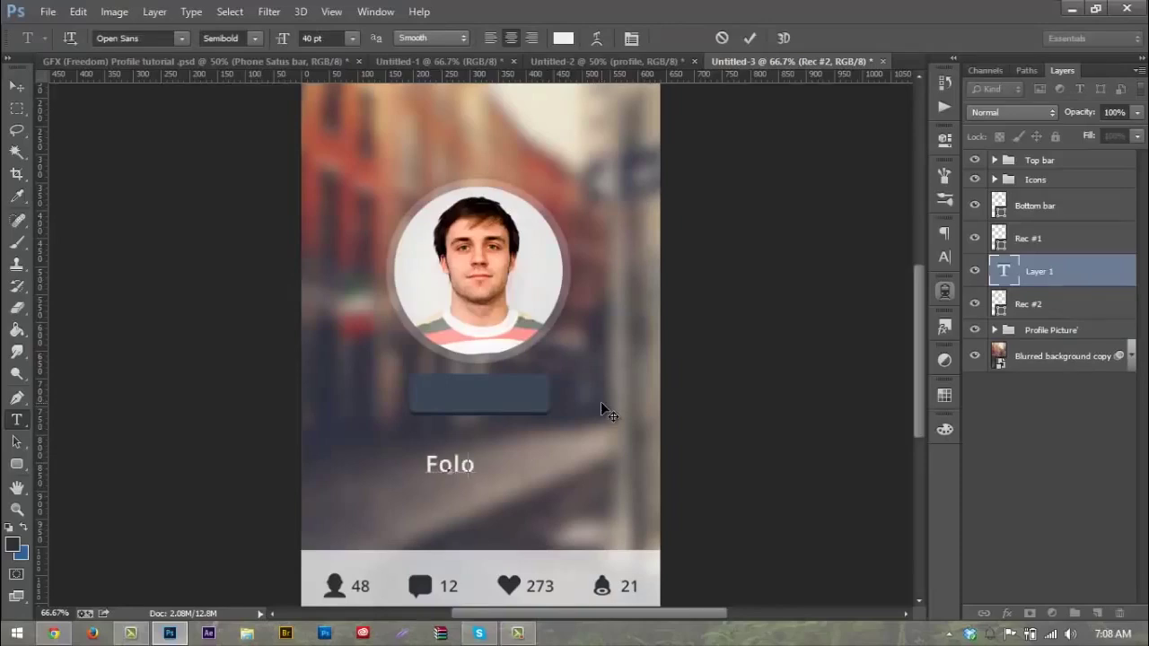
pyautogui.press('BackSpace')
pyautogui.write('low')
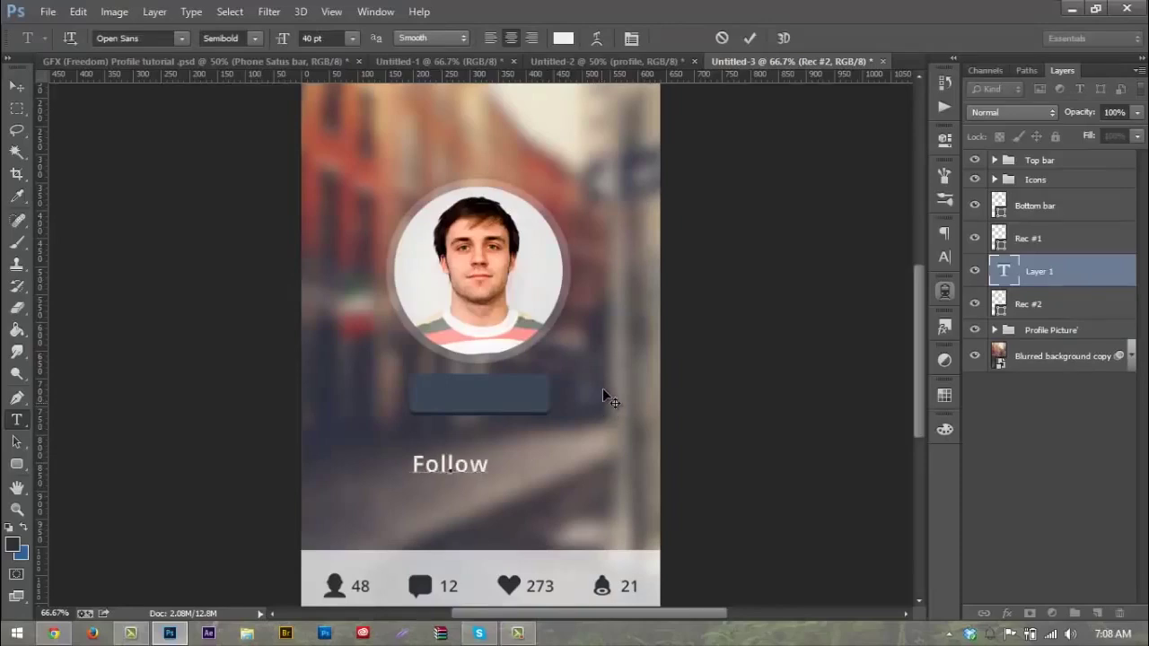
# Step: Move the Follow text onto the button, stacked above Rec #1 and centred
pyautogui.click(16, 85)
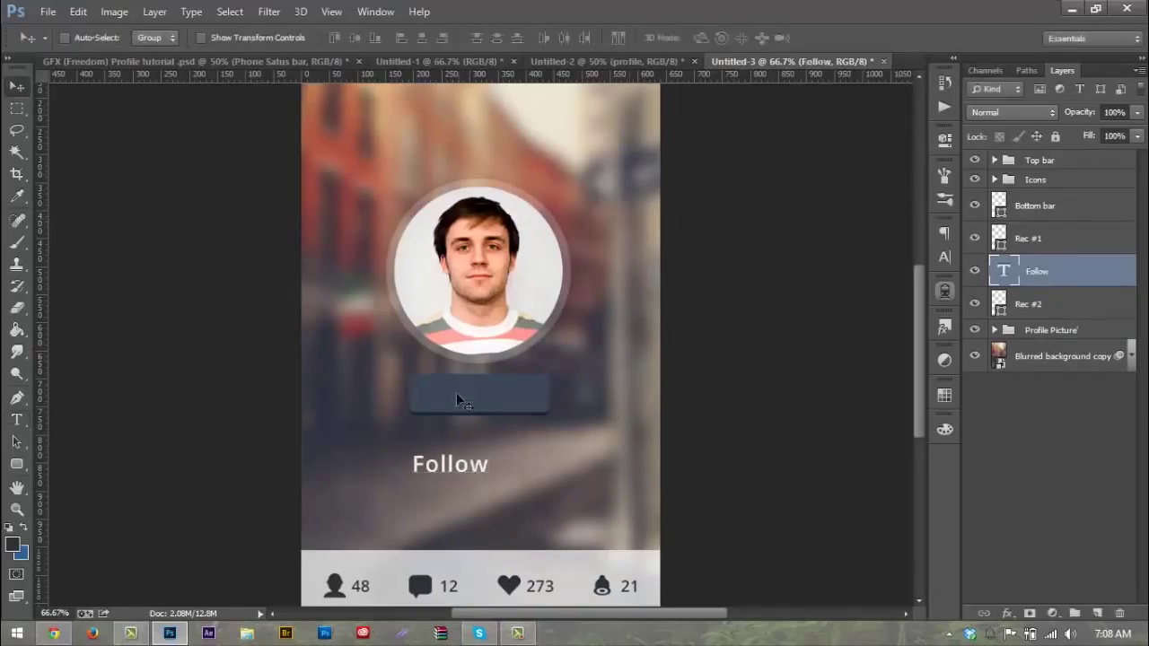
pyautogui.moveTo(458, 419); pyautogui.dragTo(484, 356)
pyautogui.moveTo(1038, 269); pyautogui.dragTo(1041, 224)
pyautogui.moveTo(660, 363)
pyautogui.mouseDown()
pyautogui.moveTo(674, 355)
pyautogui.moveTo(675, 370)
pyautogui.mouseUp()
# Step: Set the Follow text to 30 pt and nudge it into place on the button
pyautogui.press('t')
pyautogui.moveTo(458, 393); pyautogui.dragTo(675, 338)
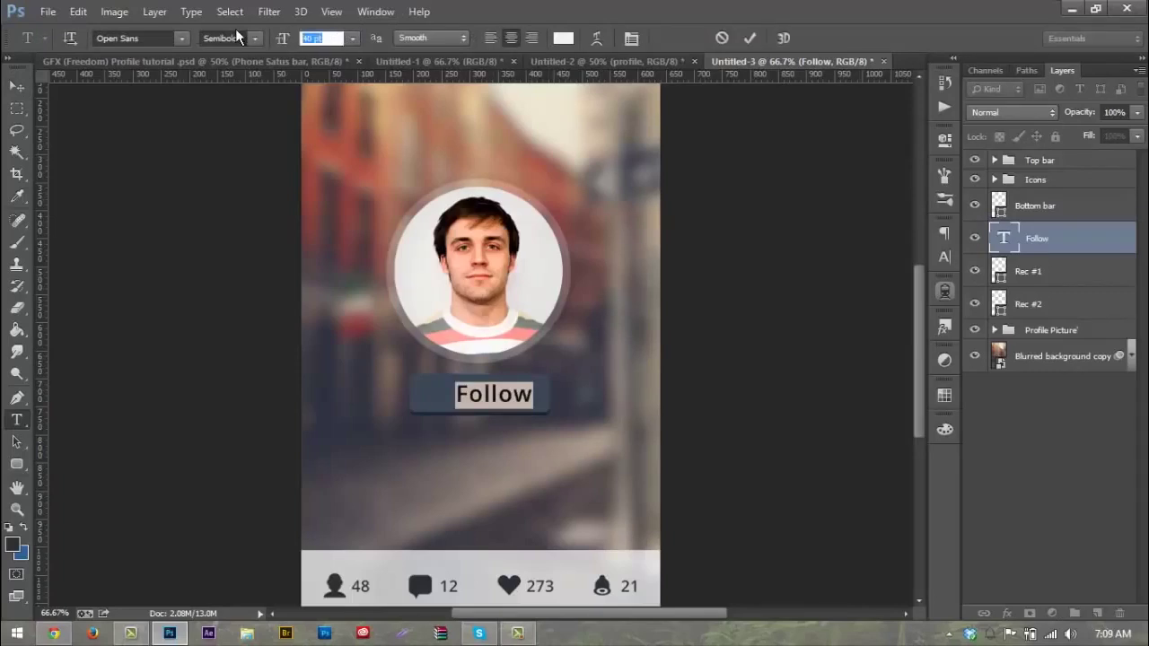
pyautogui.write('30')
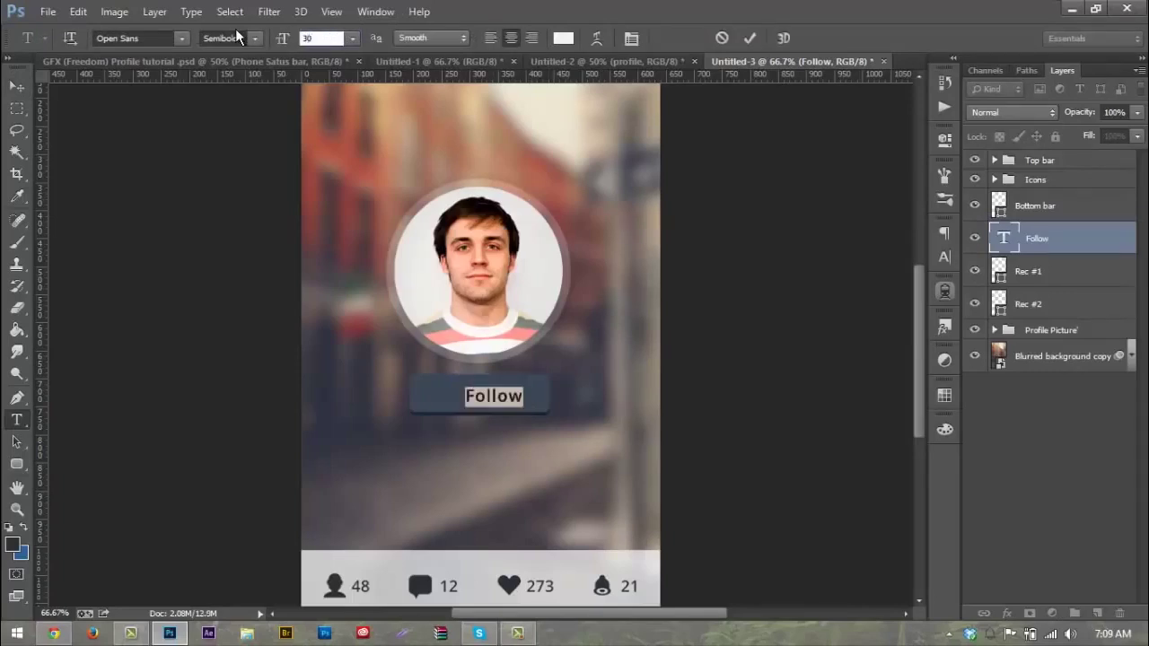
pyautogui.press('BackSpace')
pyautogui.press('BackSpace')
pyautogui.write('25')
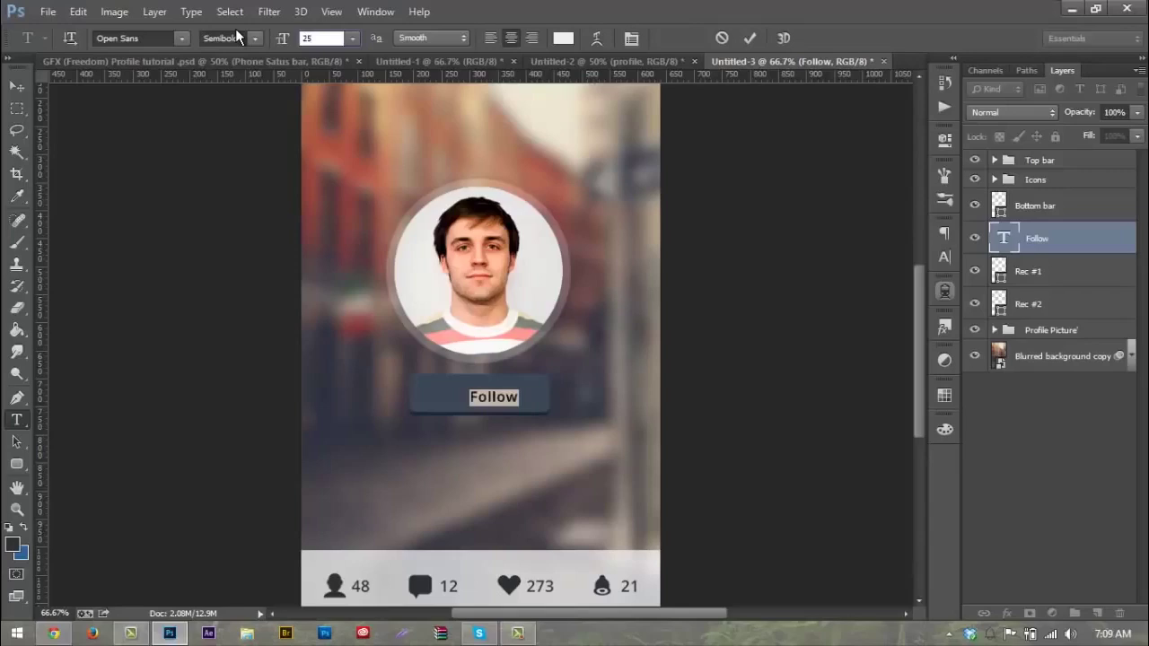
pyautogui.press('BackSpace')
pyautogui.press('BackSpace')
pyautogui.write('30')
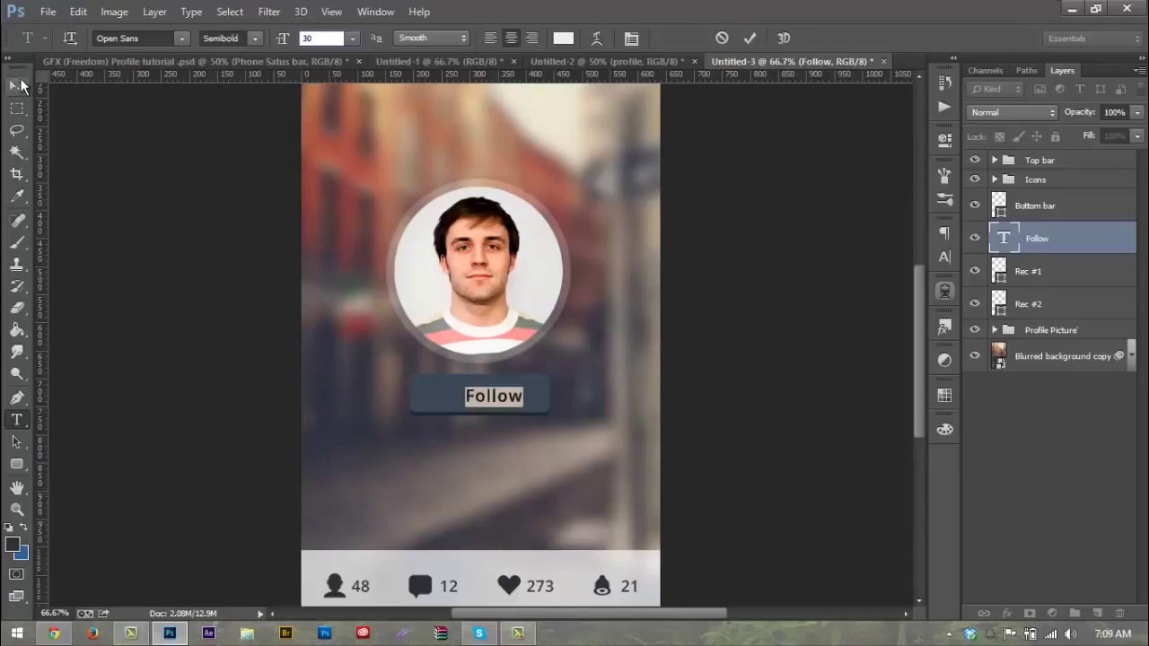
pyautogui.click(20, 86)
pyautogui.press('Up')
pyautogui.press('Up')
pyautogui.press('Up')
pyautogui.press('Up')
pyautogui.press('Up')
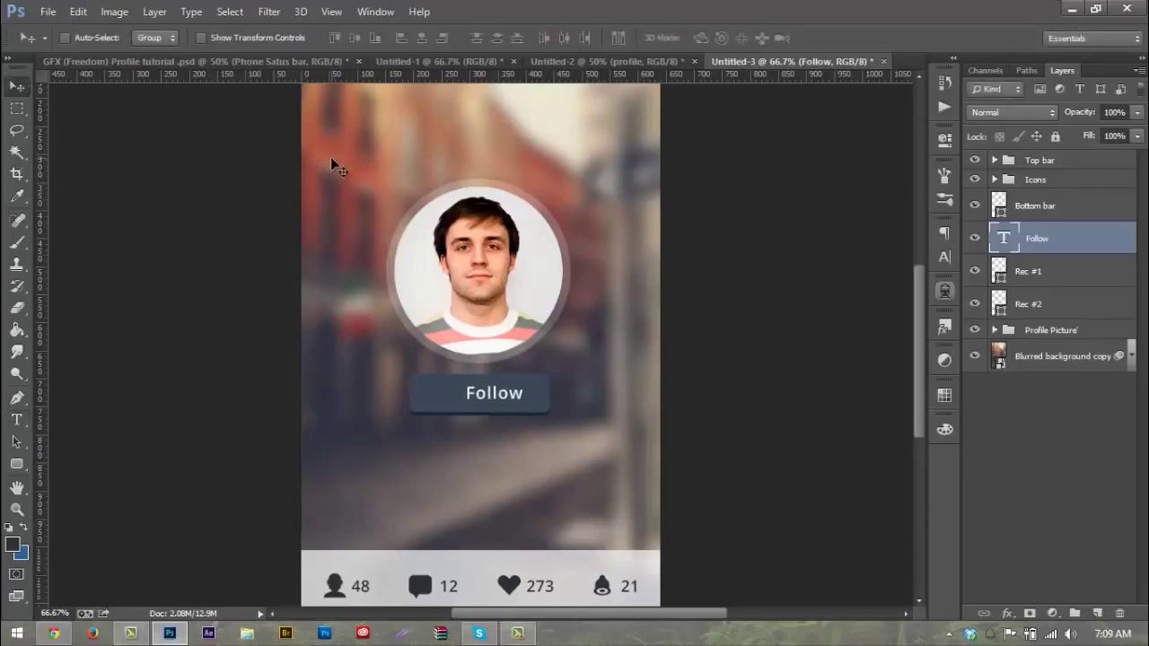
pyautogui.press('Right')
pyautogui.press('Right')
pyautogui.press('Right')
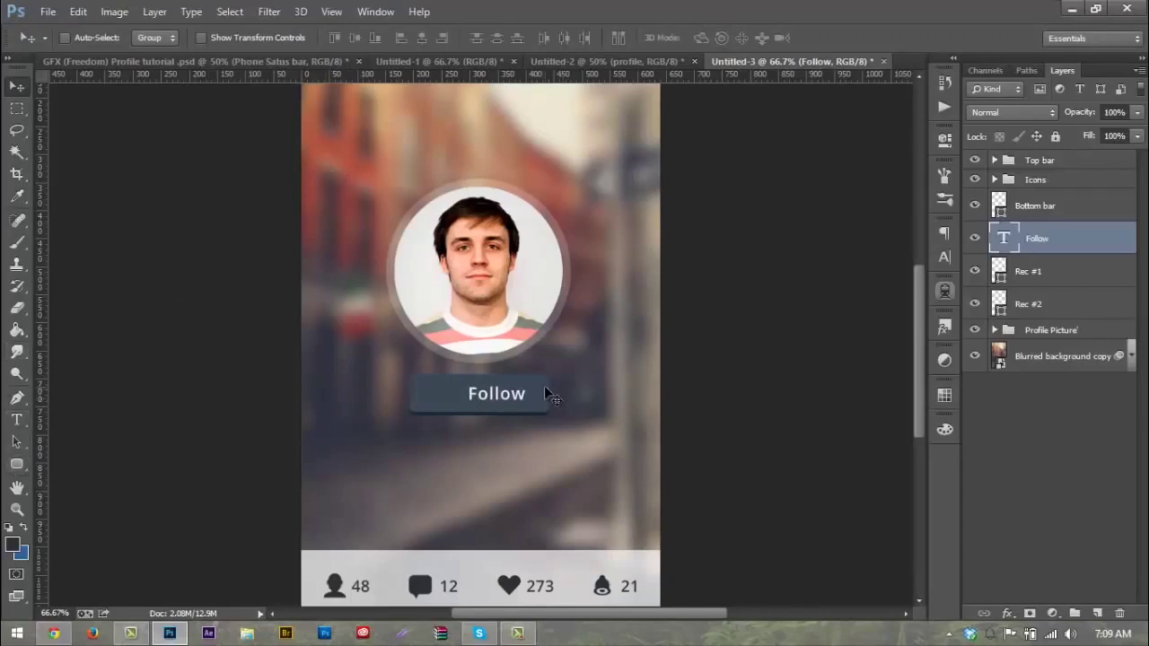
pyautogui.click(19, 464)
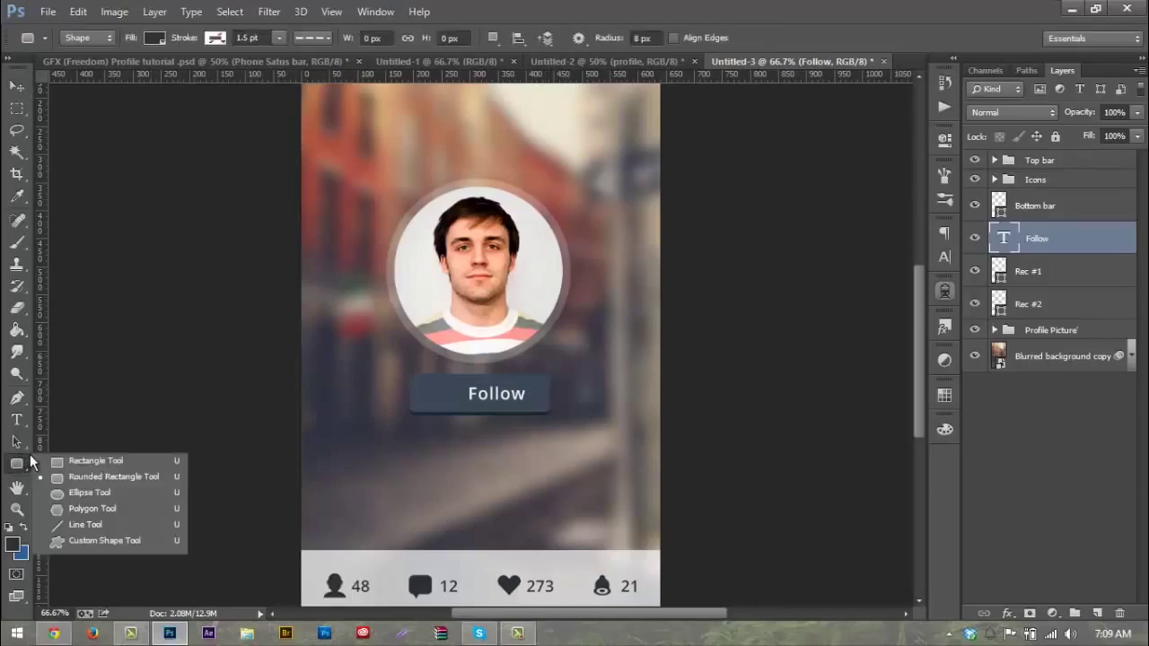
# Step: Draw a tall 3 px-radius rounded bar left of the button, filled light grey f1f1f1
pyautogui.click(58, 477)
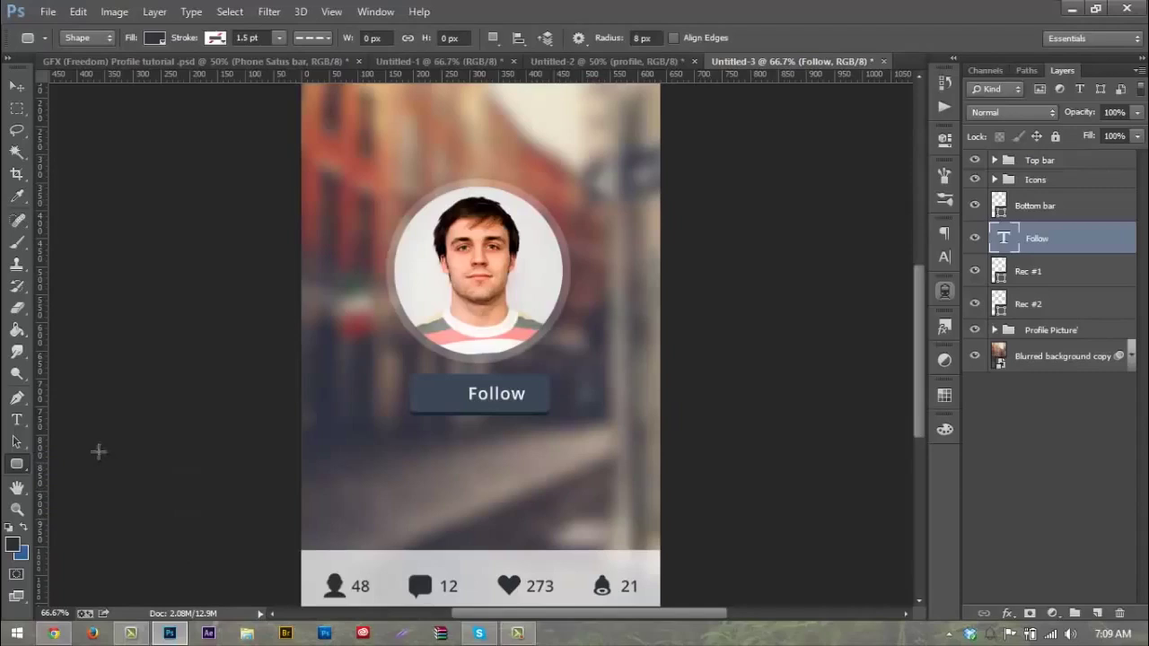
pyautogui.click(658, 38)
pyautogui.write('3')
pyautogui.moveTo(349, 393); pyautogui.dragTo(359, 426)
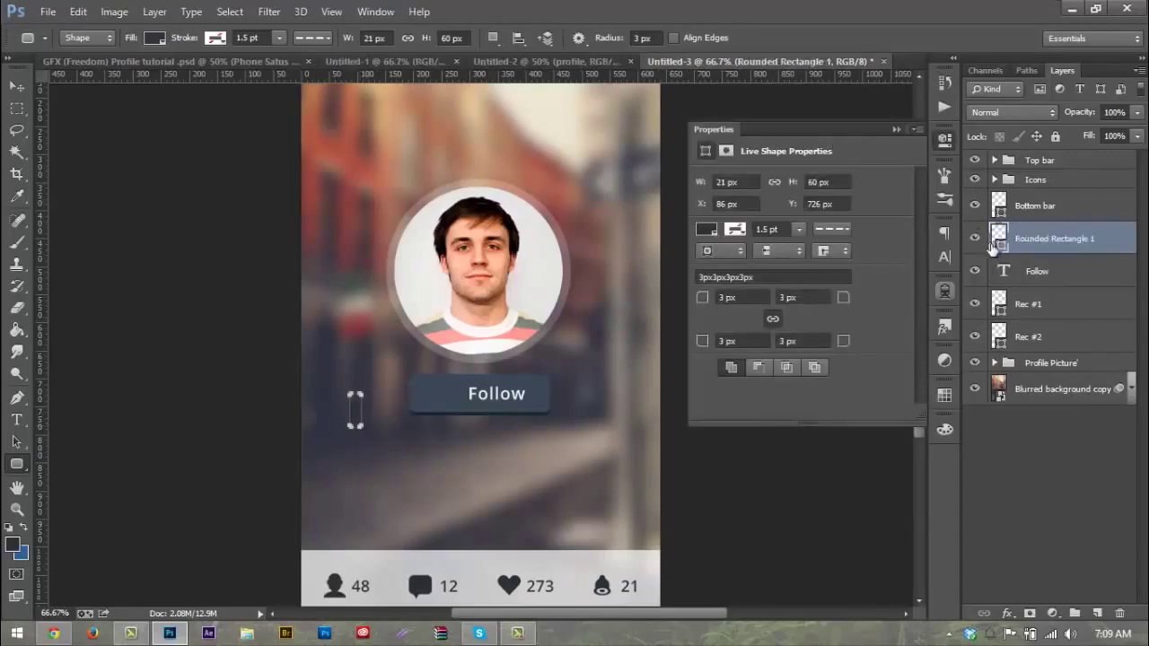
pyautogui.doubleClick(998, 236)
pyautogui.click(550, 264)
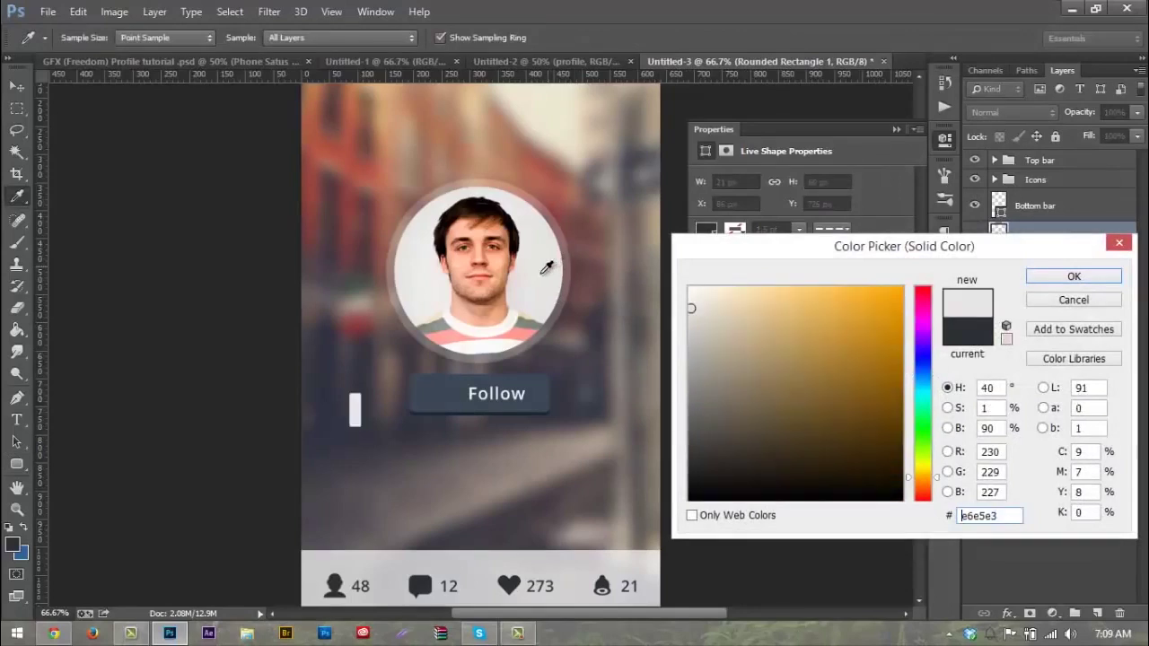
pyautogui.click(479, 384)
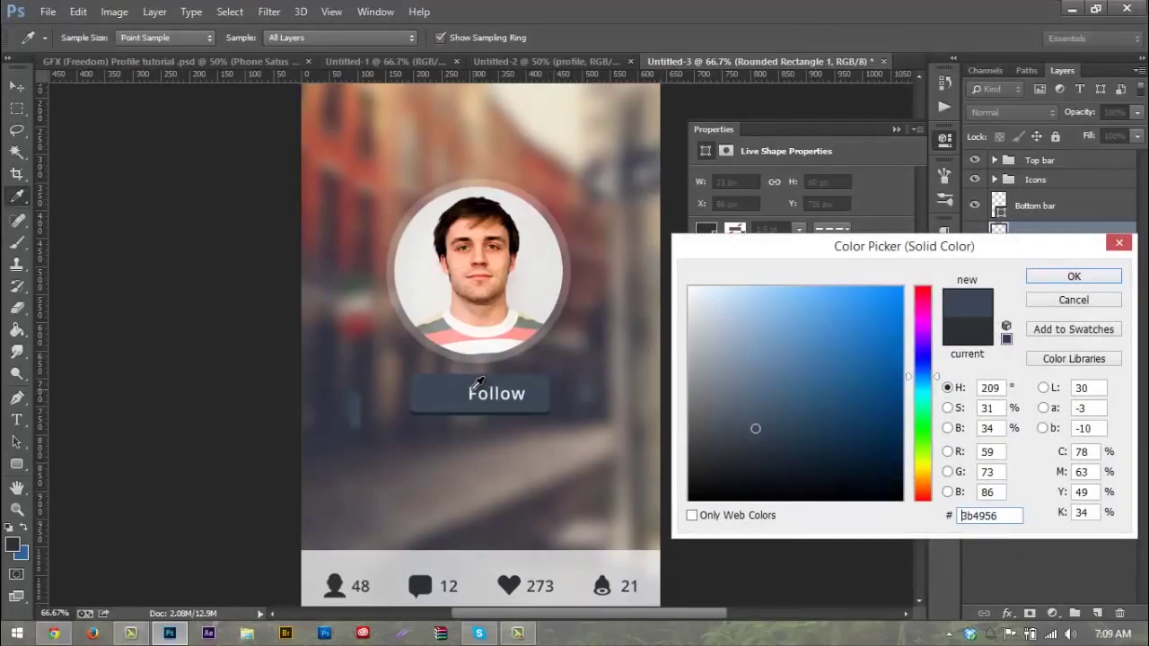
pyautogui.click(473, 387)
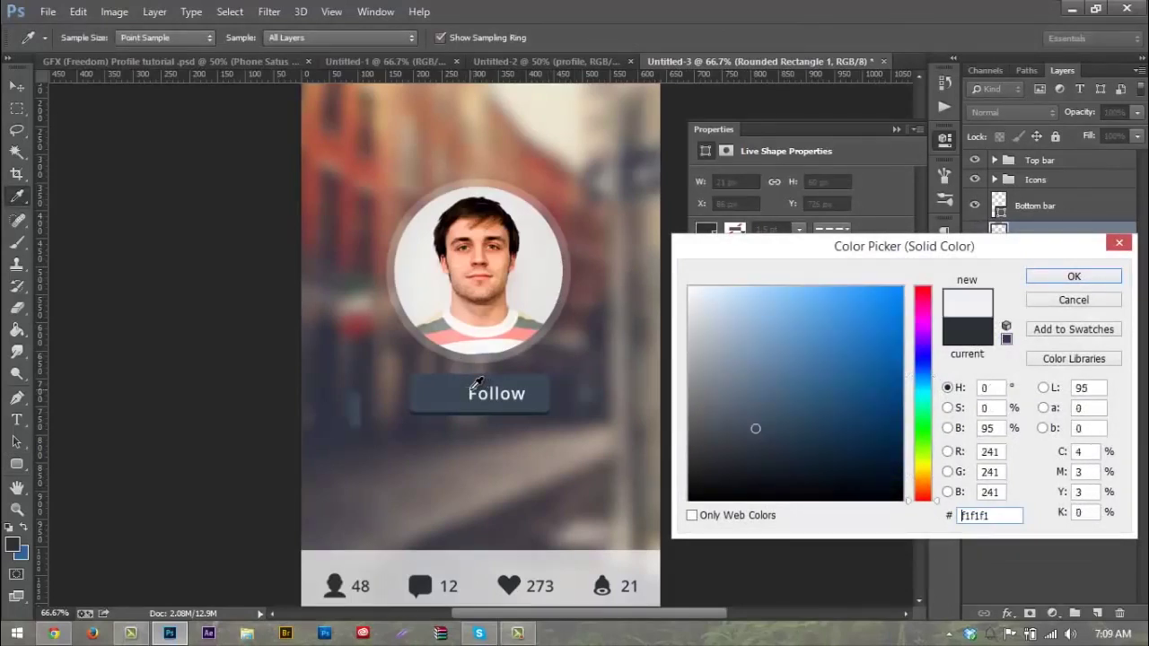
pyautogui.click(1113, 283)
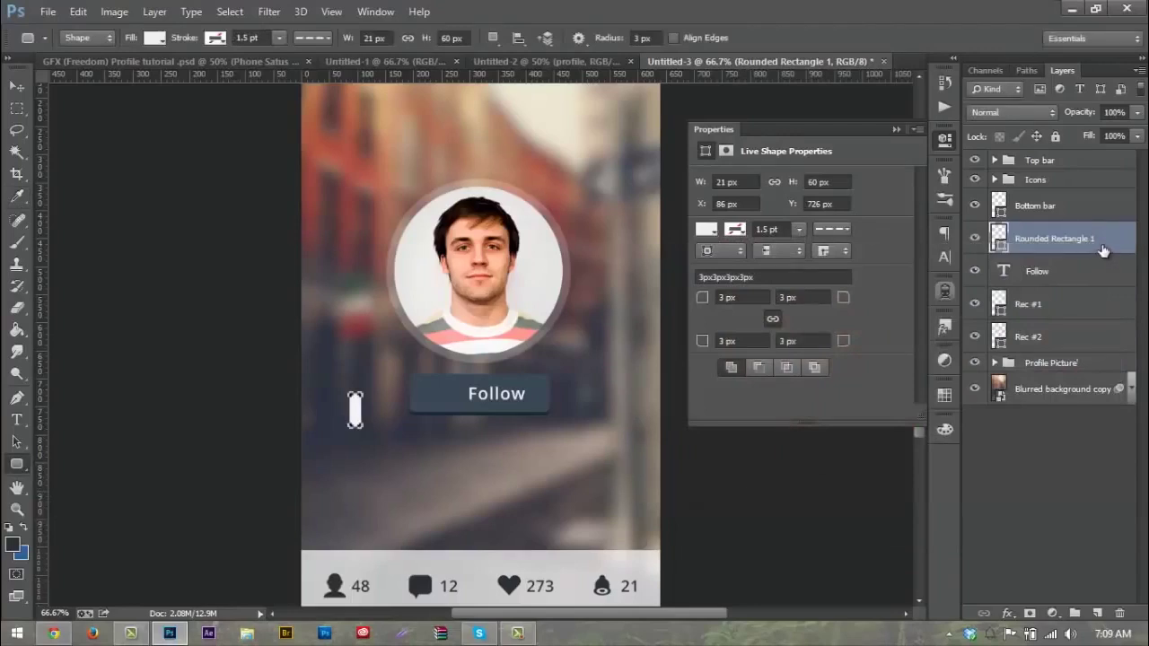
# Step: Duplicate the bar, rotate the copy 90° into a plus, and combine both into a smart object
pyautogui.hotkey('ctrl', 'j')
pyautogui.hotkey('ctrl', 't')
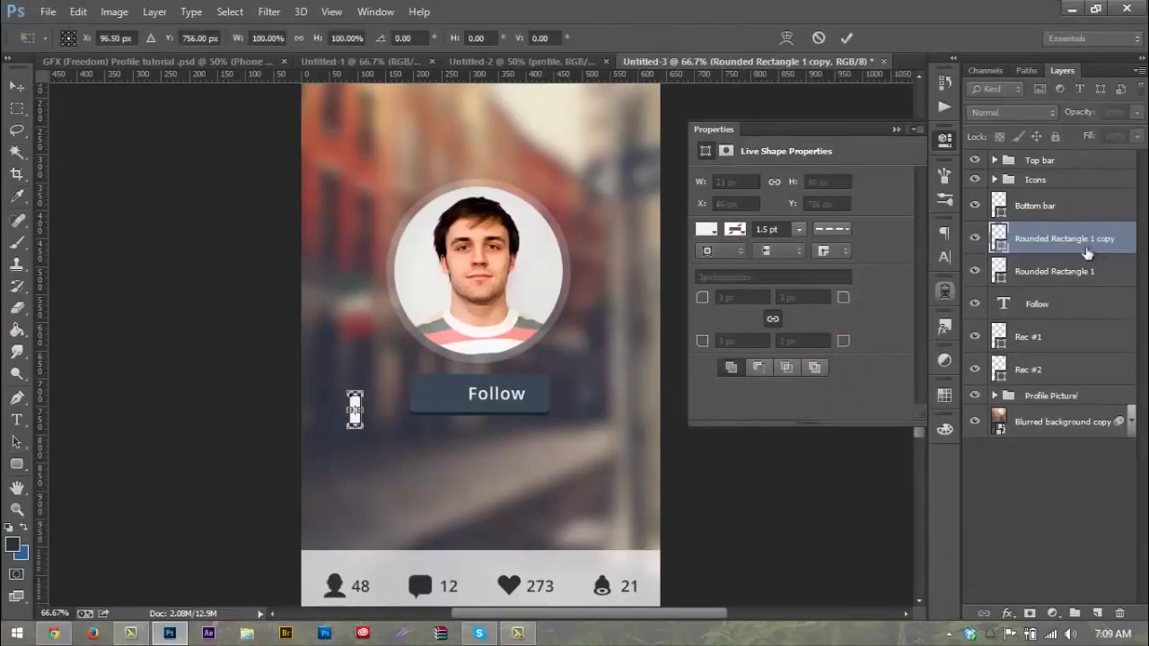
pyautogui.moveTo(375, 400); pyautogui.dragTo(332, 364)
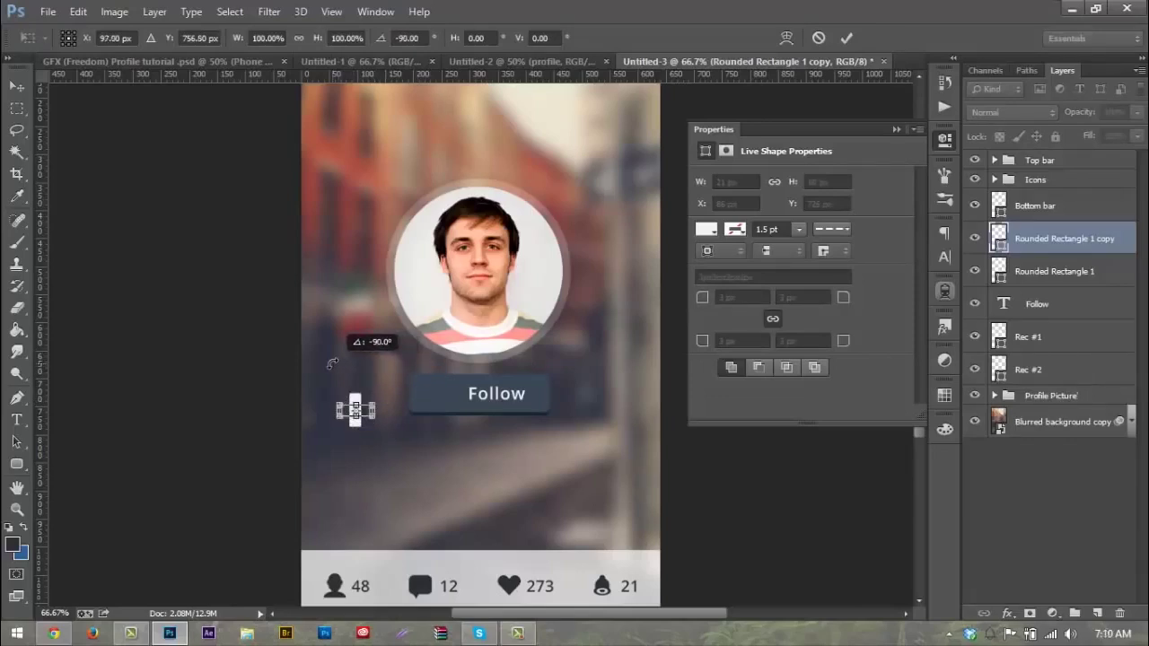
pyautogui.press('Return')
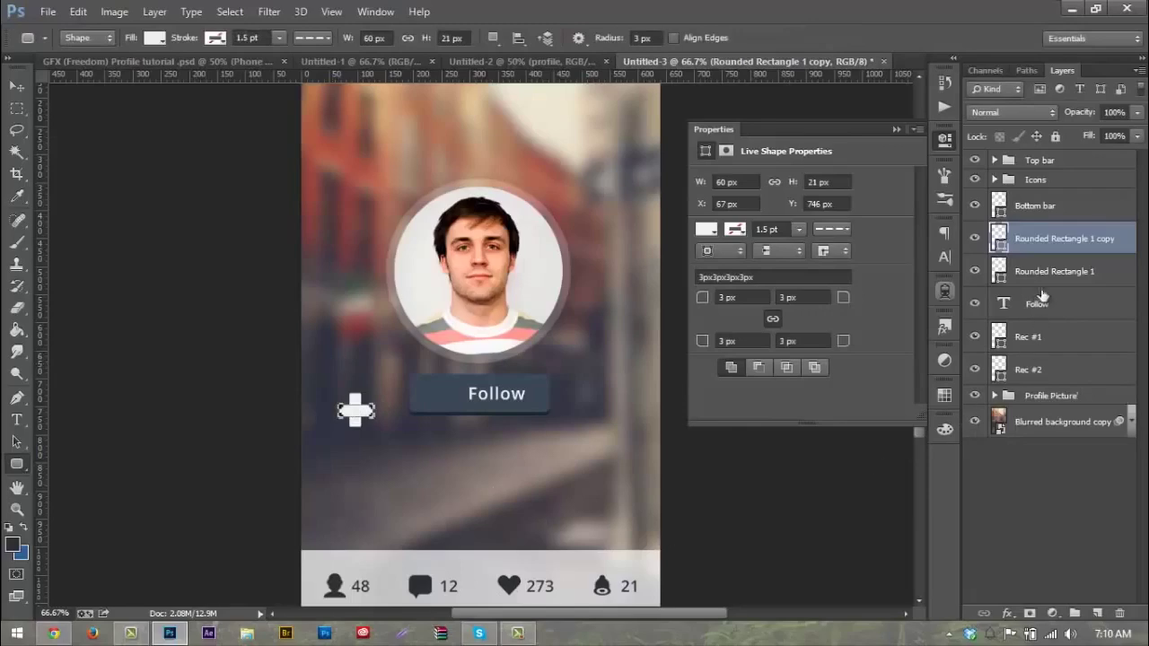
pyautogui.keyDown('shift'); pyautogui.click(1059, 273); pyautogui.keyUp('shift')
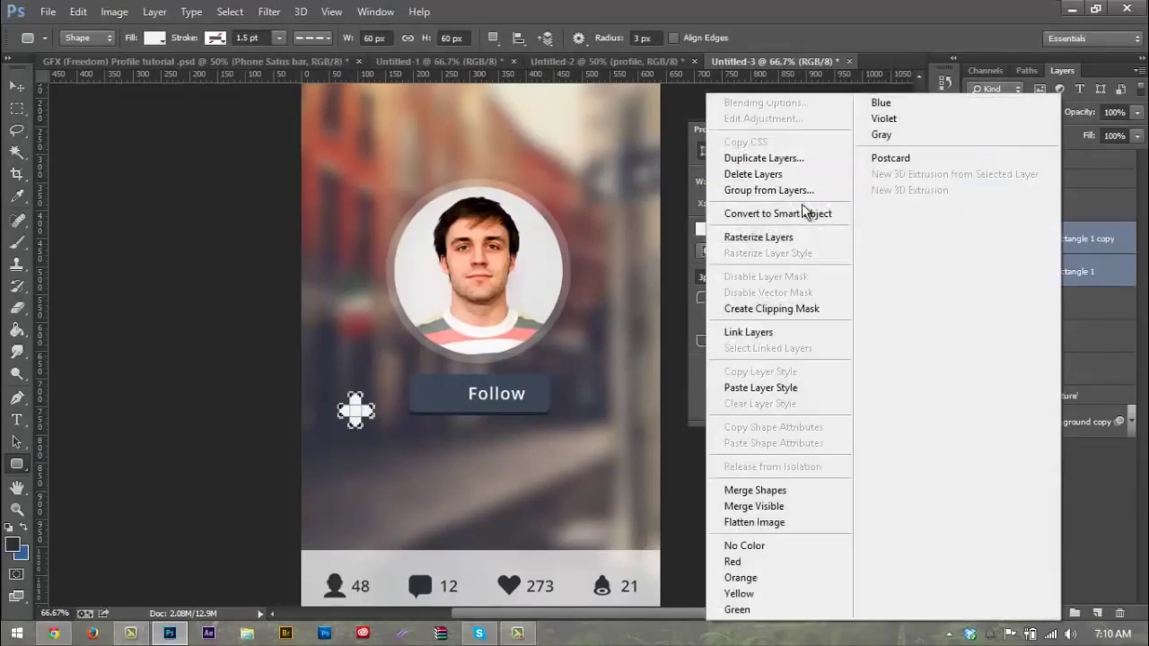
pyautogui.click(777, 214)
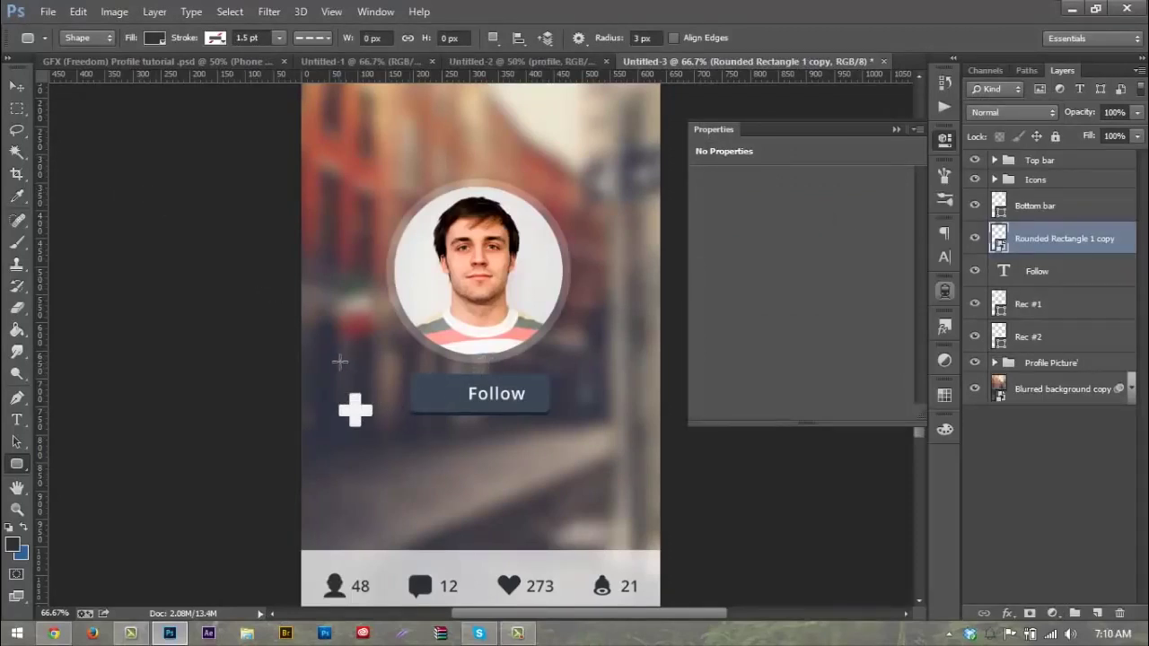
# Step: Shrink the plus icon to 60% width and move it inside the button, left of Follow
pyautogui.hotkey('ctrl', 't')
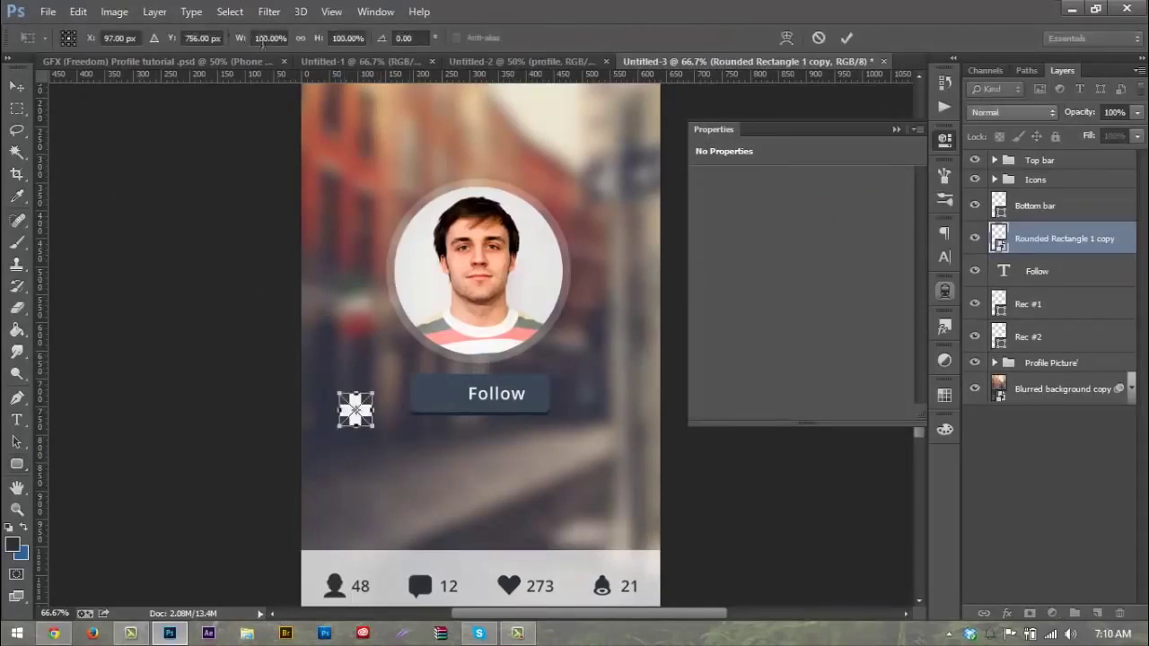
pyautogui.click(270, 38)
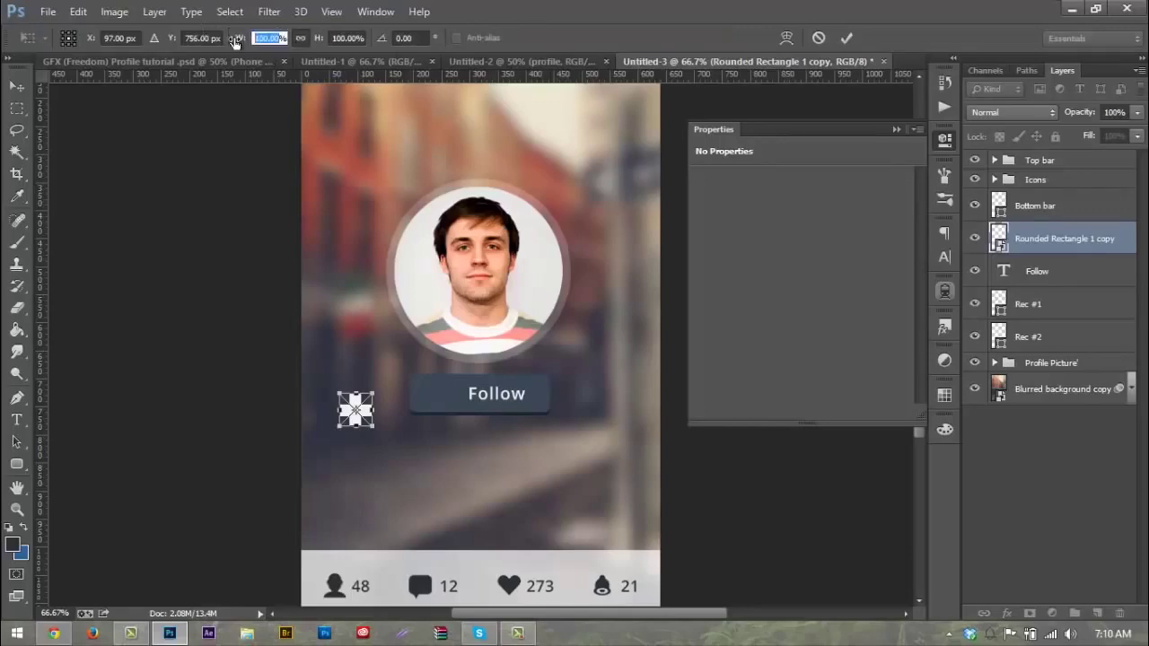
pyautogui.write('60')
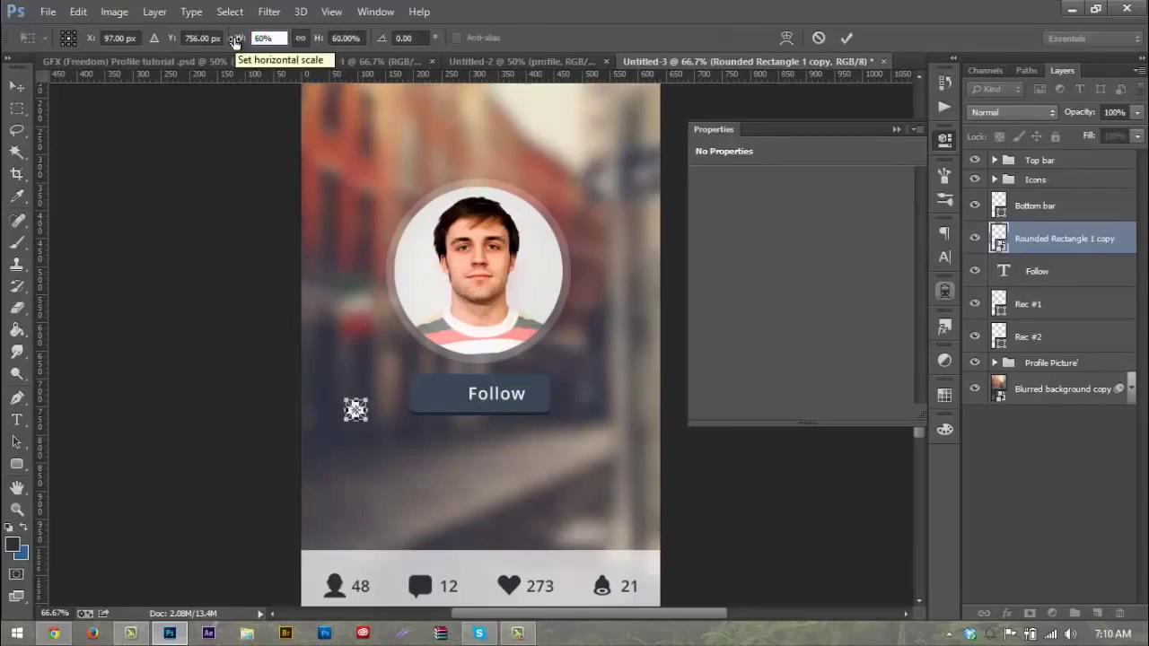
pyautogui.press('Return')
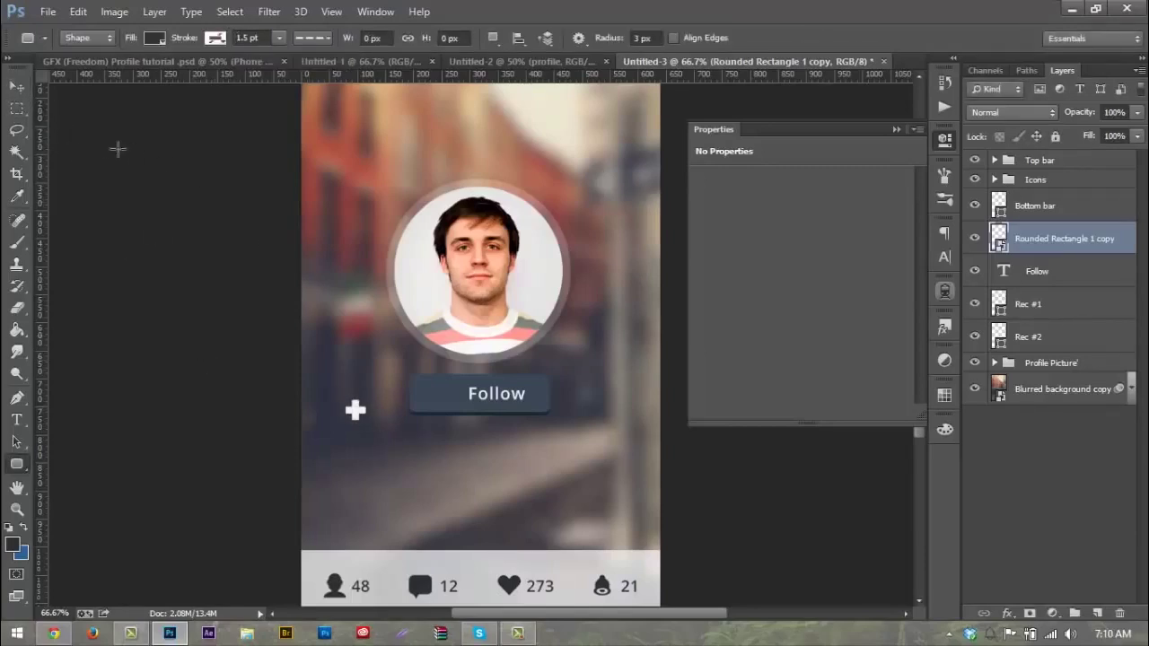
pyautogui.click(16, 86)
pyautogui.moveTo(320, 296); pyautogui.dragTo(431, 288)
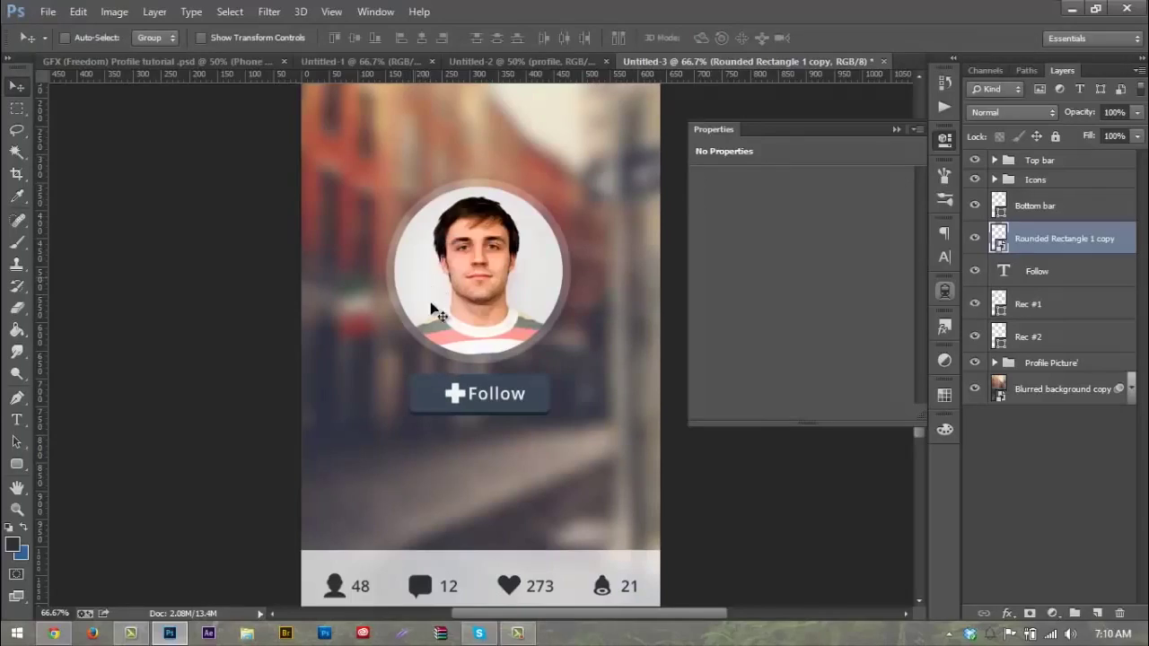
pyautogui.moveTo(473, 375); pyautogui.dragTo(465, 373)
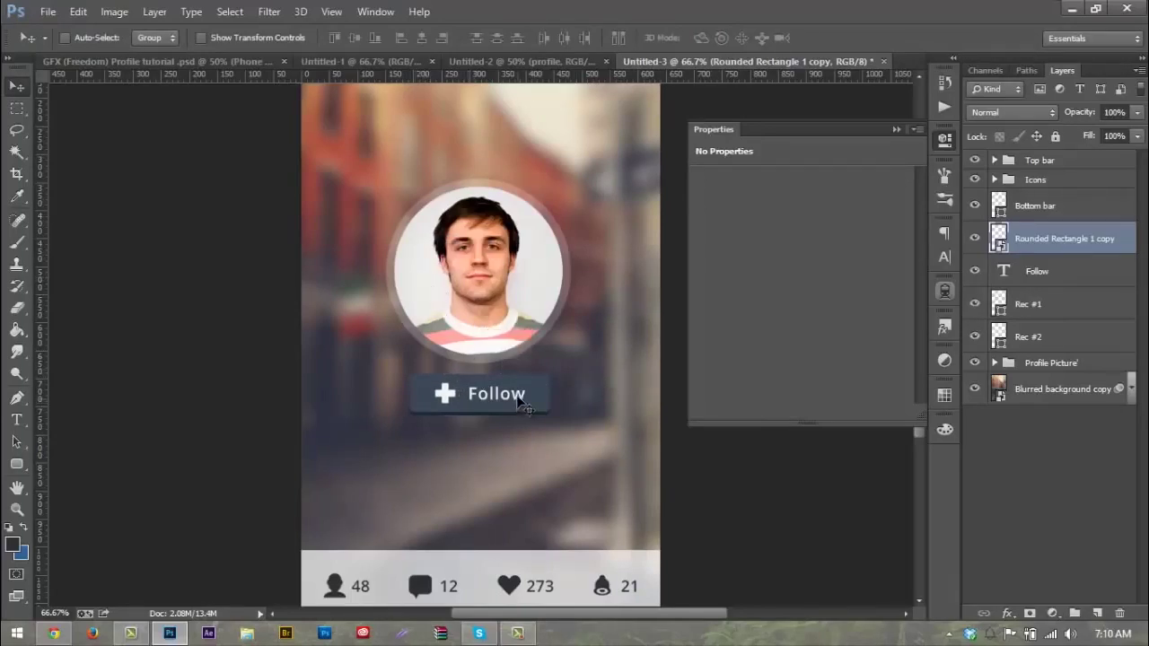
# Step: Readjust the plus icon's width to 100% and nudge it into position beside Follow
pyautogui.hotkey('ctrl', 't')
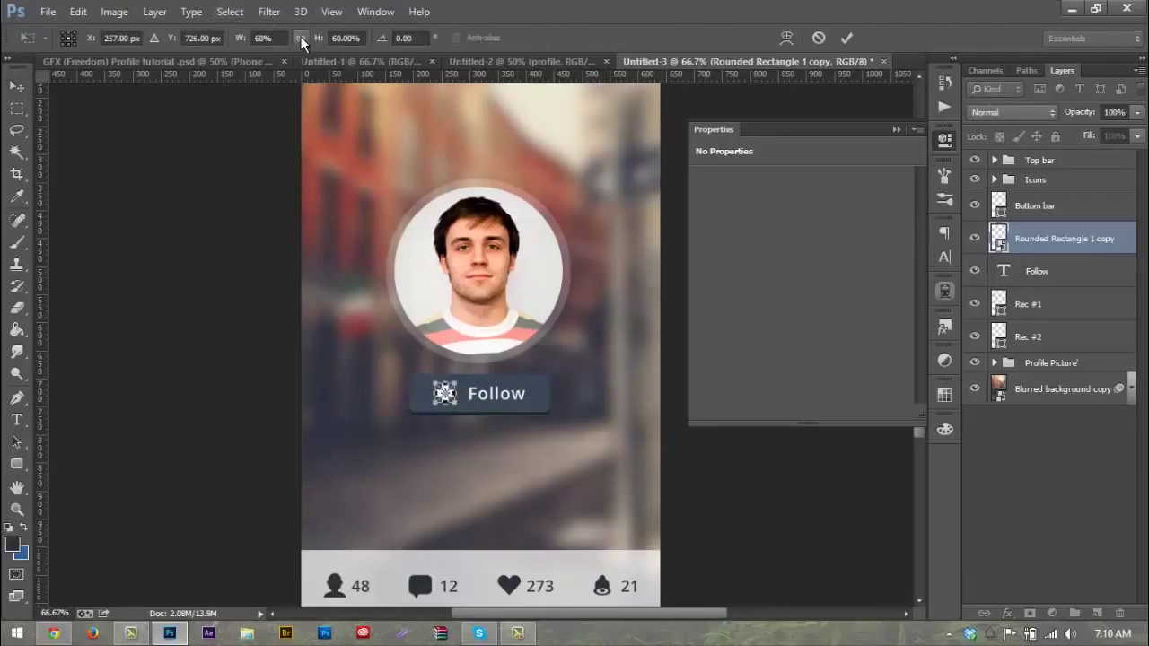
pyautogui.click(281, 40)
pyautogui.write('6')
pyautogui.press('Return')
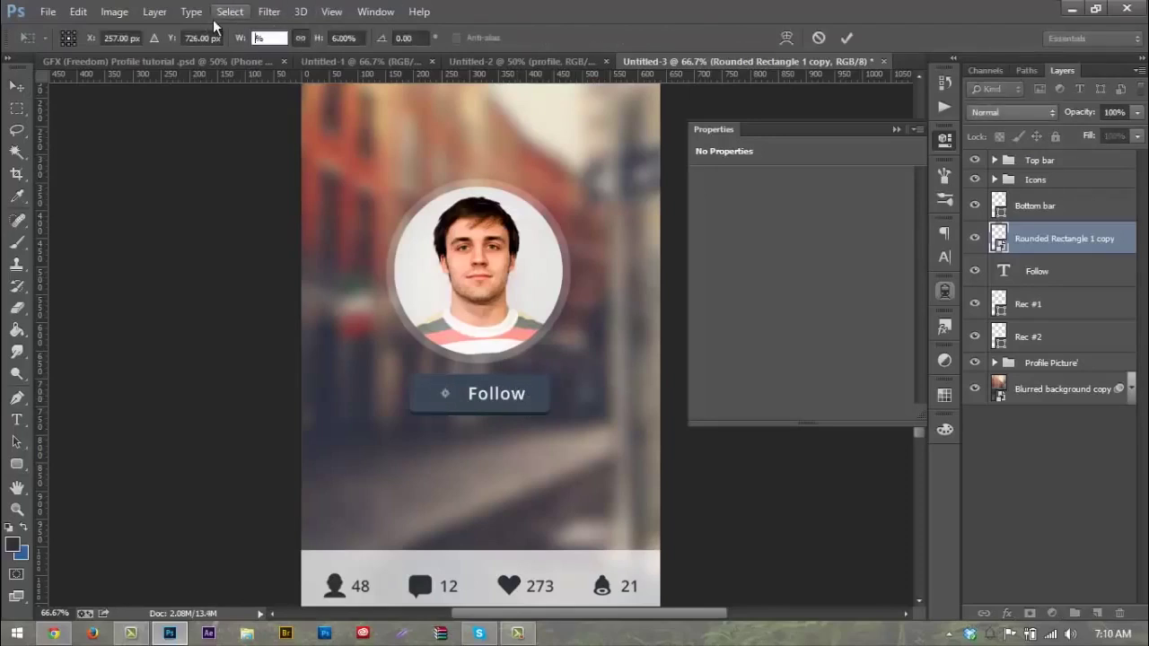
pyautogui.write('100')
pyautogui.press('Return')
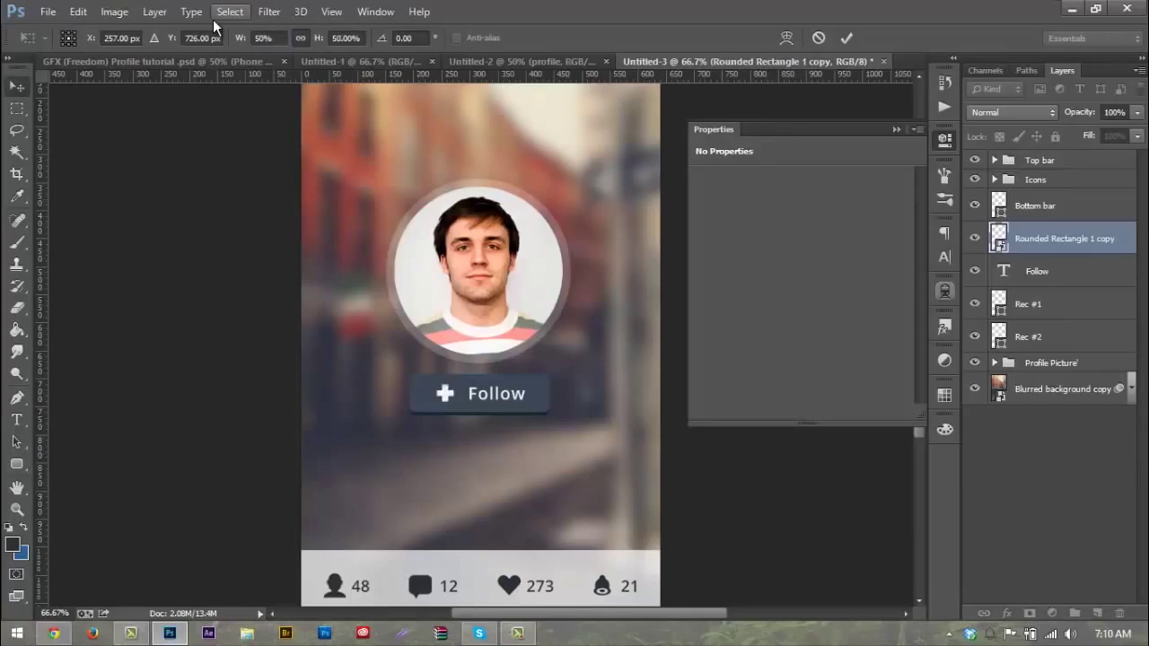
pyautogui.press('Return')
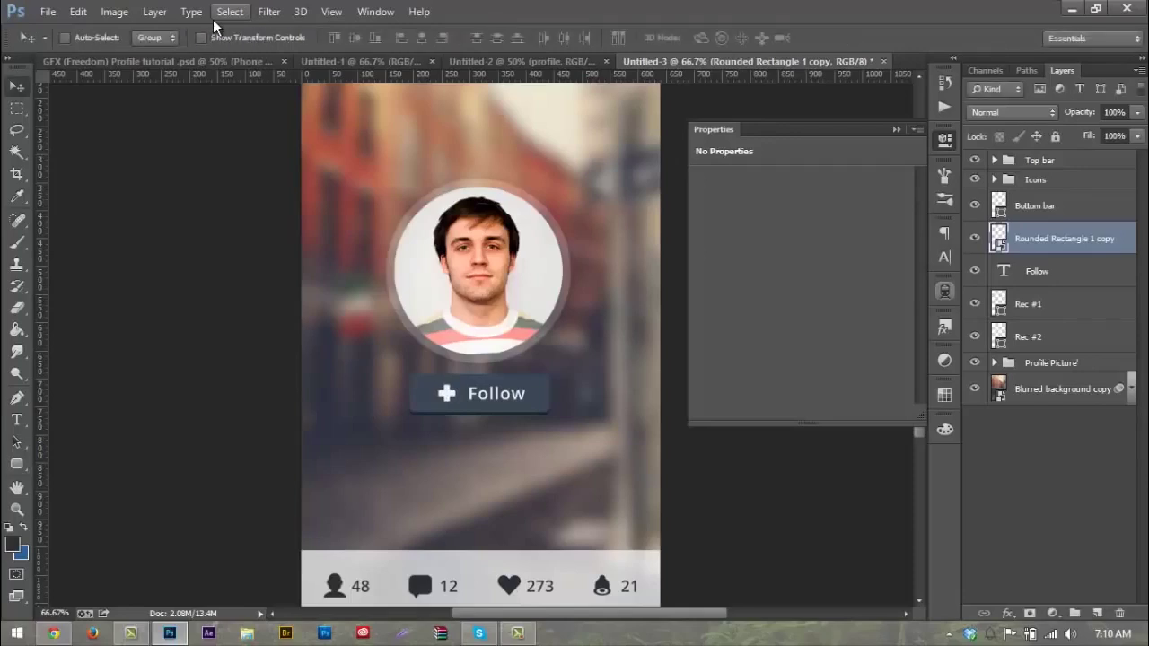
pyautogui.press('Left')
pyautogui.press('Left')
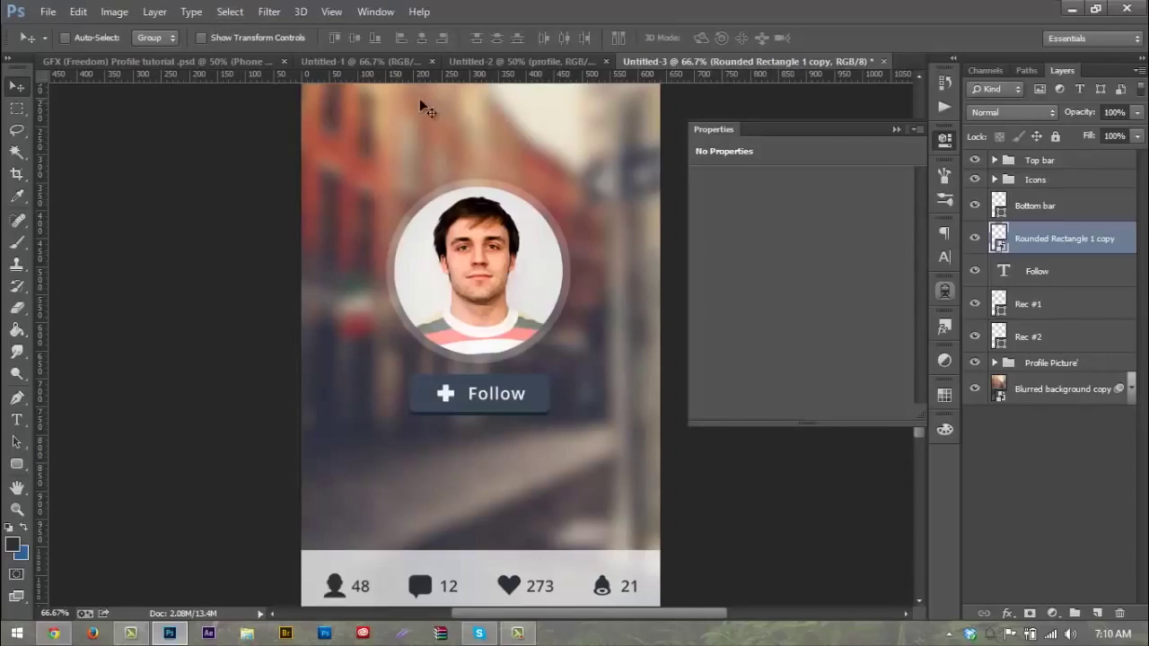
pyautogui.press('Right')
pyautogui.press('Right')
pyautogui.press('Right')
pyautogui.press('Right')
# Step: Narrow the Rec #1 and Rec #2 button background to 210 px wide
pyautogui.click(1047, 309)
pyautogui.keyDown('shift'); pyautogui.click(1050, 346); pyautogui.keyUp('shift')
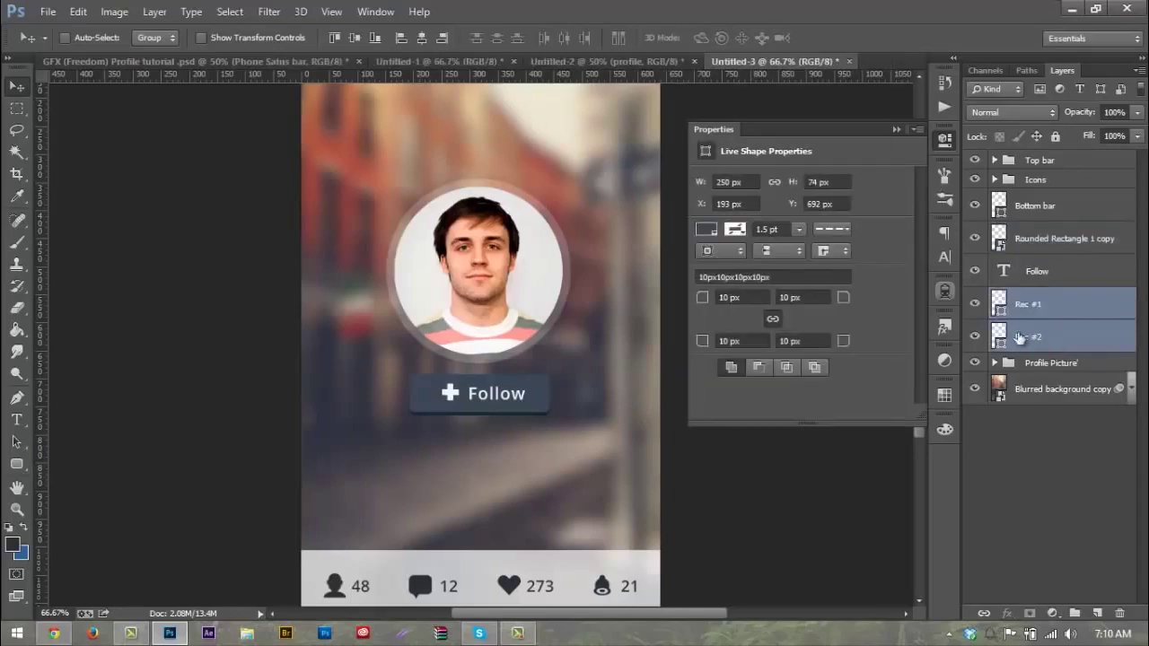
pyautogui.hotkey('ctrl', 't')
pyautogui.moveTo(550, 393); pyautogui.dragTo(531, 398)
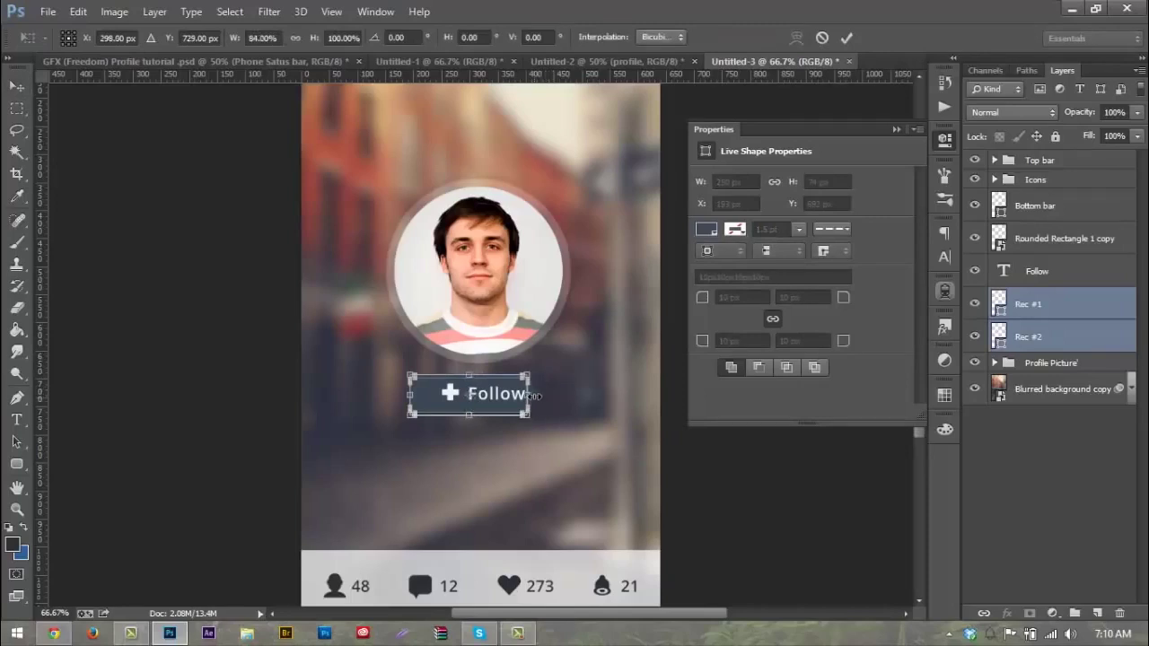
pyautogui.press('Return')
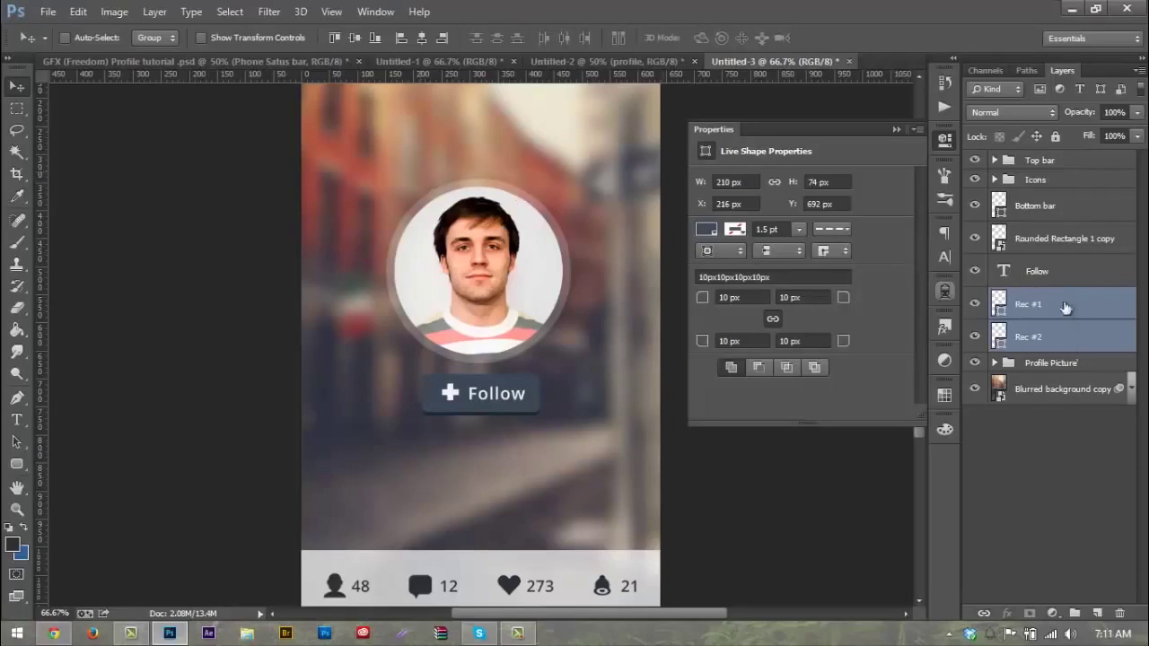
# Step: Reposition all the button layers together just below the profile photo
pyautogui.keyDown('shift'); pyautogui.click(1047, 261); pyautogui.keyUp('shift')
pyautogui.moveTo(546, 371); pyautogui.dragTo(546, 317)
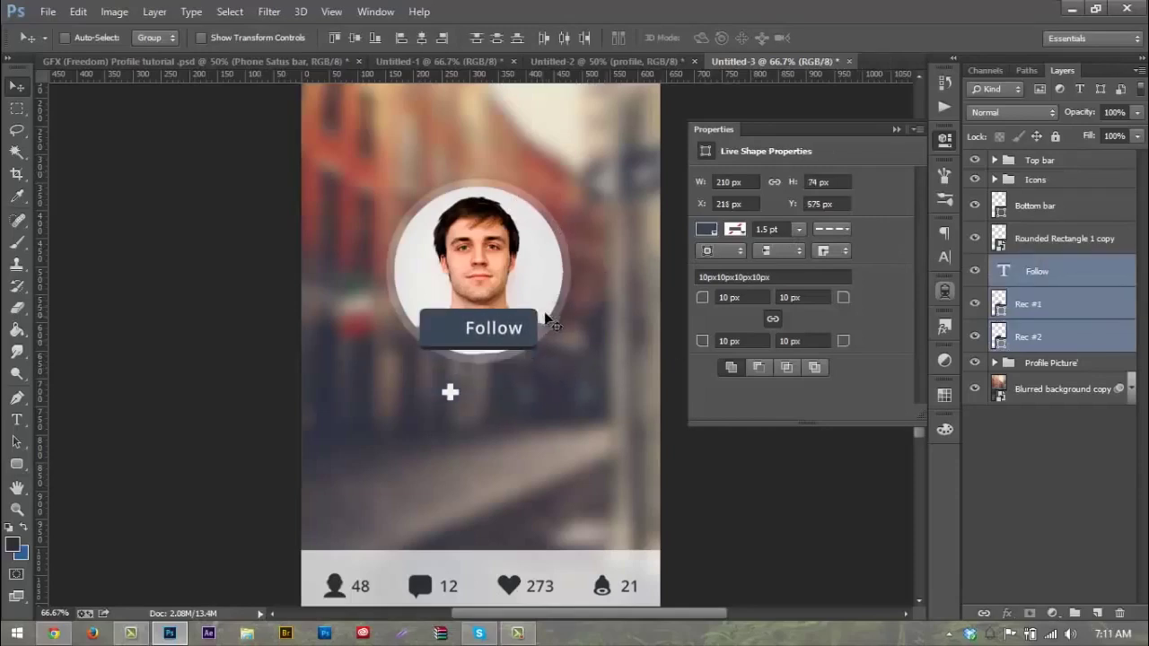
pyautogui.hotkey('ctrl', 'z')
pyautogui.click(1063, 341)
pyautogui.keyDown('shift'); pyautogui.click(1048, 248); pyautogui.keyUp('shift')
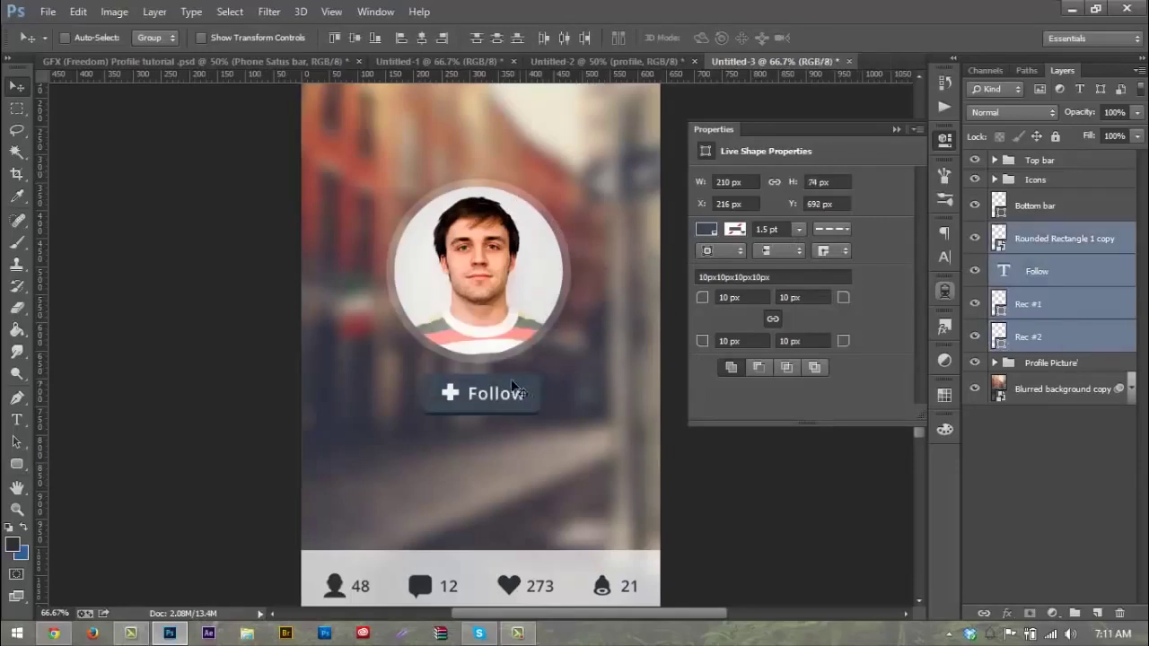
pyautogui.moveTo(460, 374); pyautogui.dragTo(467, 309)
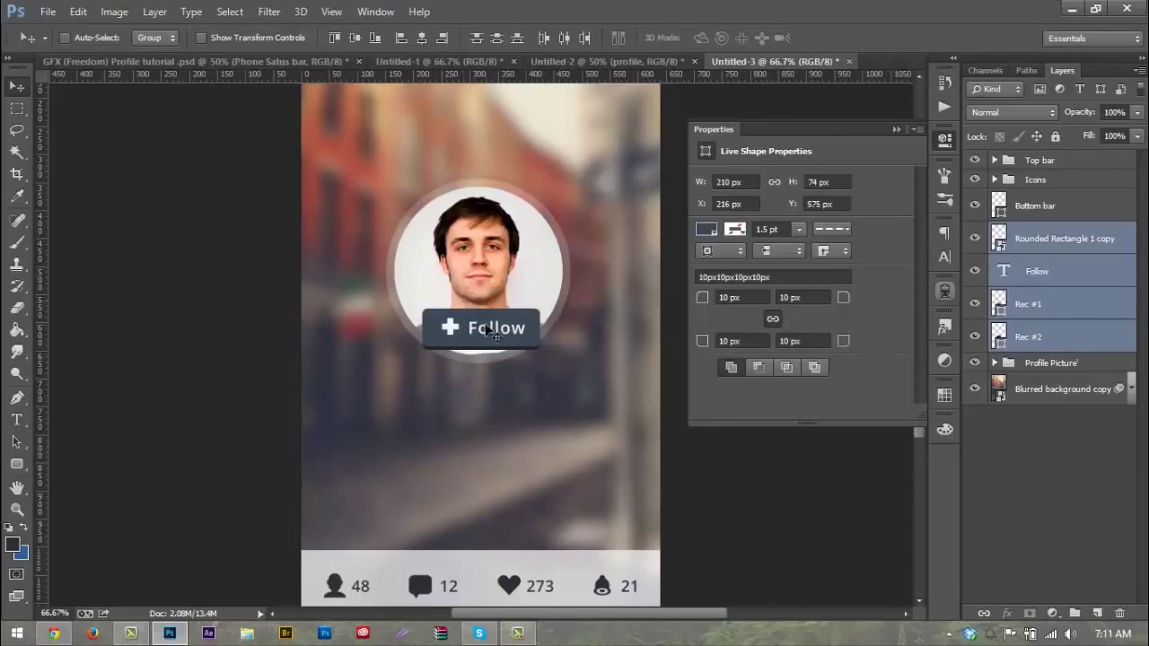
pyautogui.press('Up')
pyautogui.press('Up')
pyautogui.press('Up')
pyautogui.press('Left')
pyautogui.press('Left')
pyautogui.press('Left')
pyautogui.press('Left')
pyautogui.press('Up')
pyautogui.press('Up')
pyautogui.press('Up')
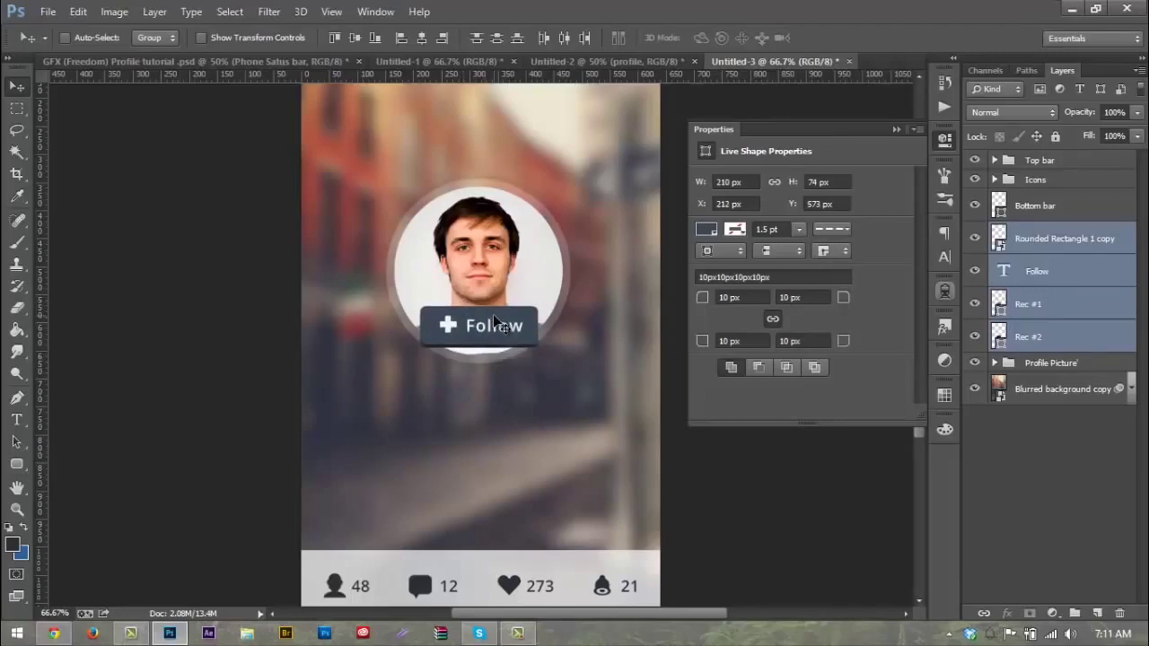
pyautogui.press('Right')
pyautogui.moveTo(496, 323); pyautogui.dragTo(484, 389)
pyautogui.press('Down')
pyautogui.press('Down')
pyautogui.press('Down')
pyautogui.press('Down')
pyautogui.press('Down')
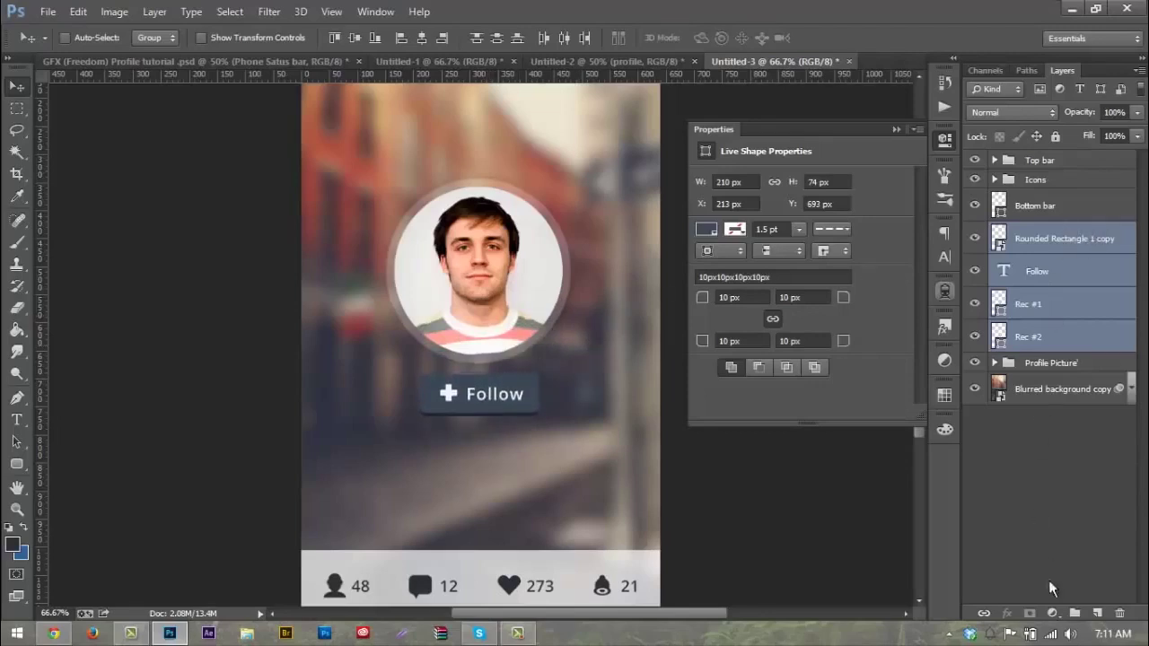
# Step: Create a new layer group named 'Follow button'
pyautogui.click(1070, 611)
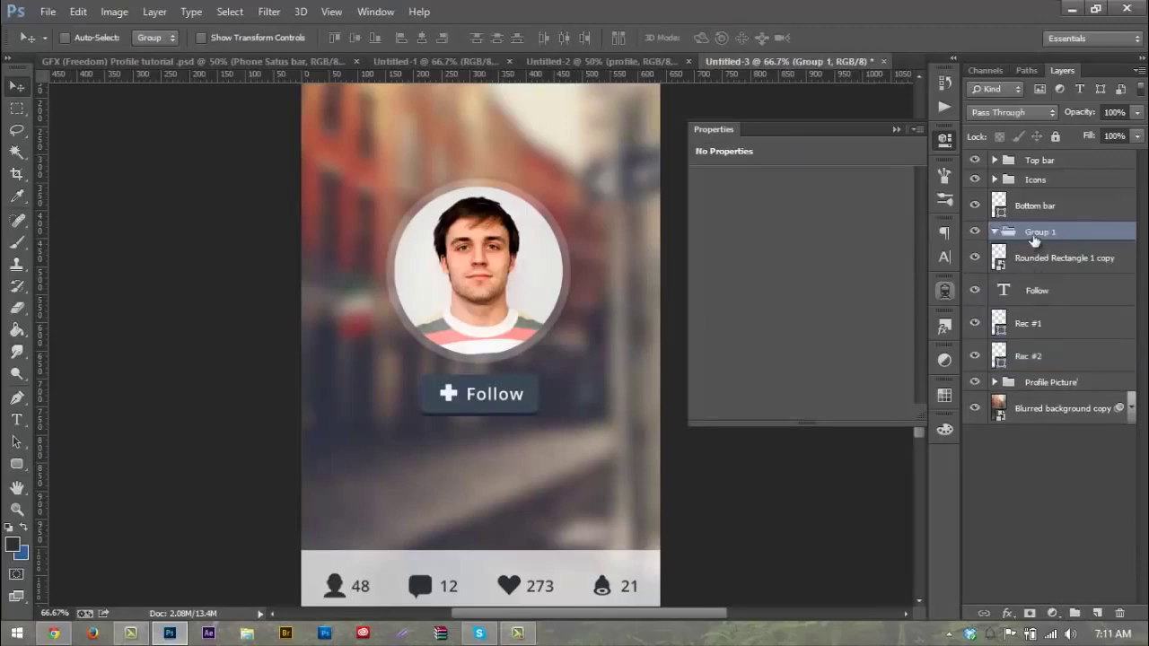
pyautogui.doubleClick(1036, 233)
pyautogui.write('Follow button')
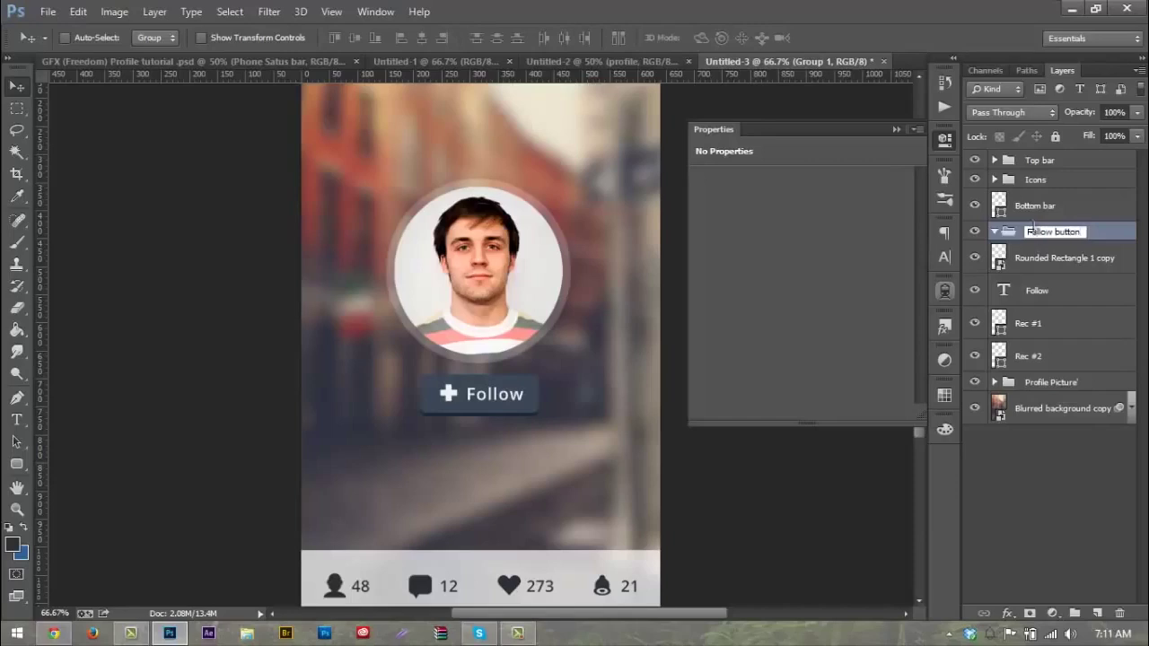
pyautogui.press('Return')
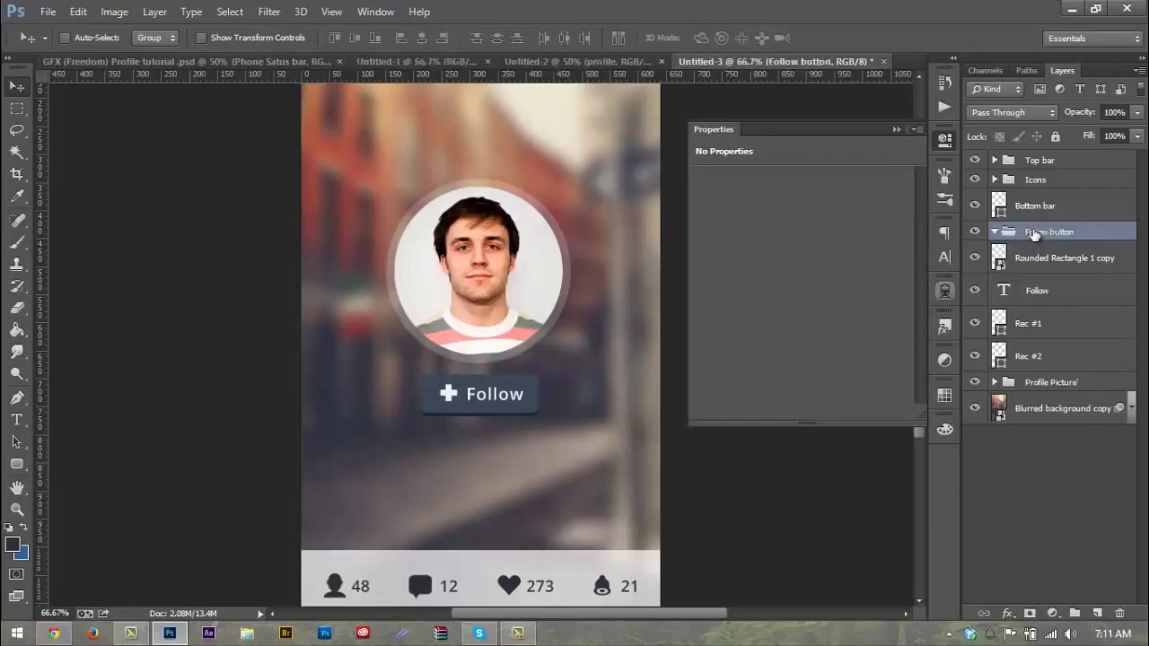
# Step: Move the plus icon, Follow text and Rec layers into the group and collapse it
pyautogui.click(1034, 259)
pyautogui.keyDown('shift'); pyautogui.click(1049, 356); pyautogui.keyUp('shift')
pyautogui.moveTo(1048, 356); pyautogui.dragTo(1041, 231)
pyautogui.click(1009, 231)
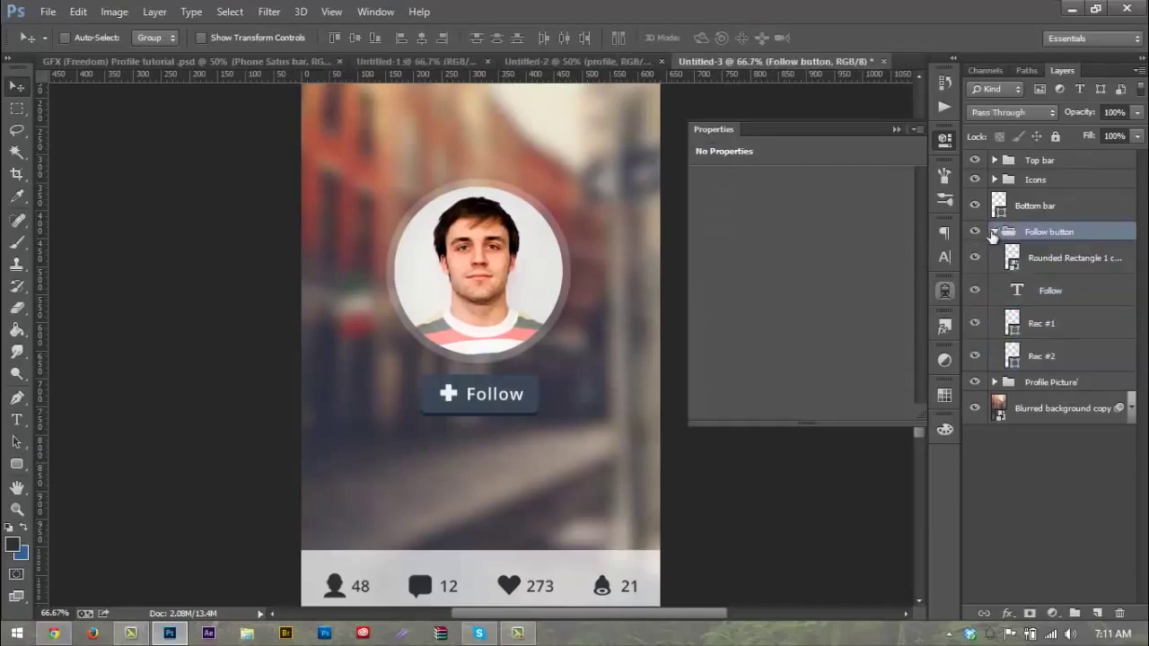
pyautogui.click(993, 232)
pyautogui.click(976, 234)
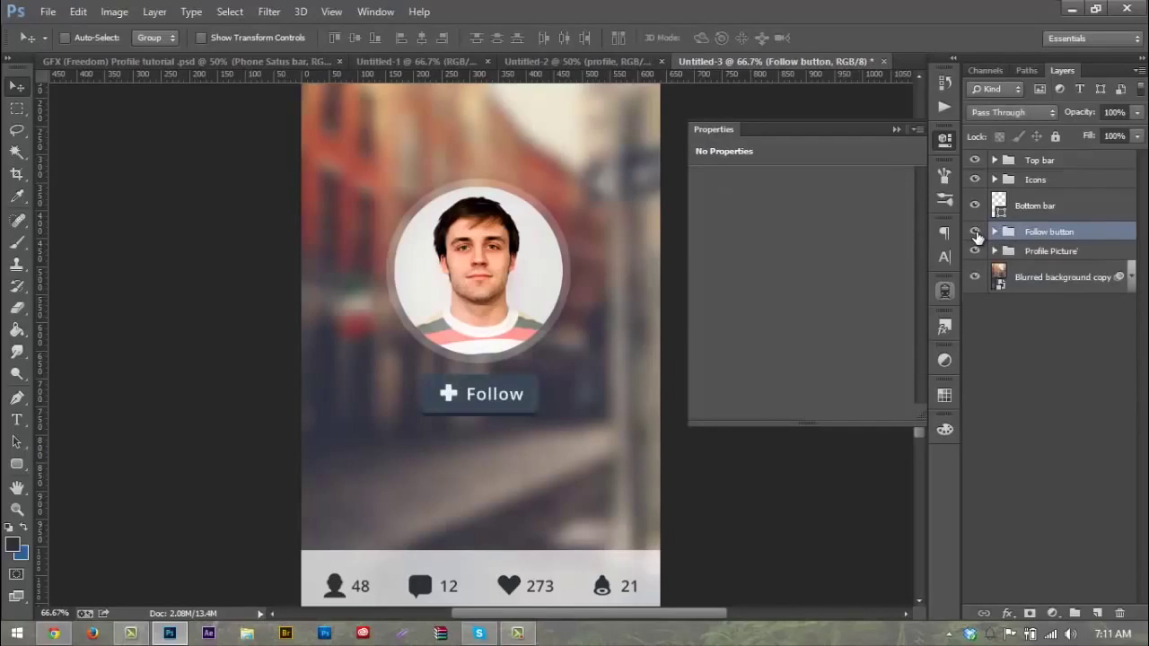
pyautogui.scroll(2, 666, 290)
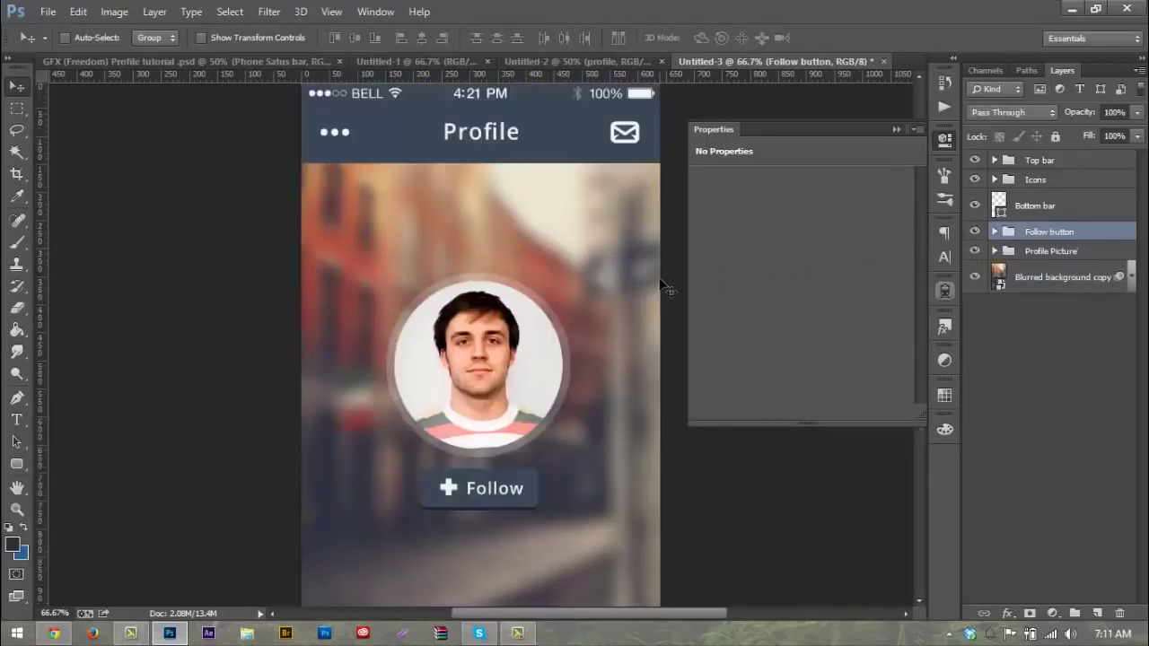
pyautogui.scroll(-4, 667, 286)
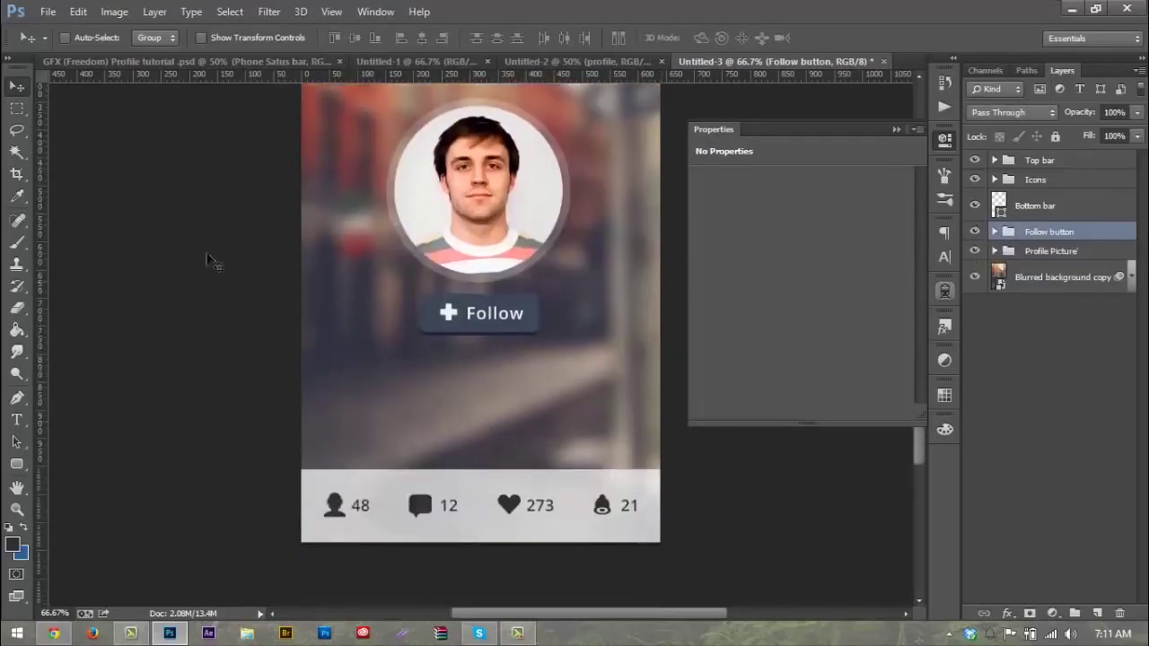
# Step: Type the profile name in bold beneath the Follow button
pyautogui.press('t')
pyautogui.click(454, 384)
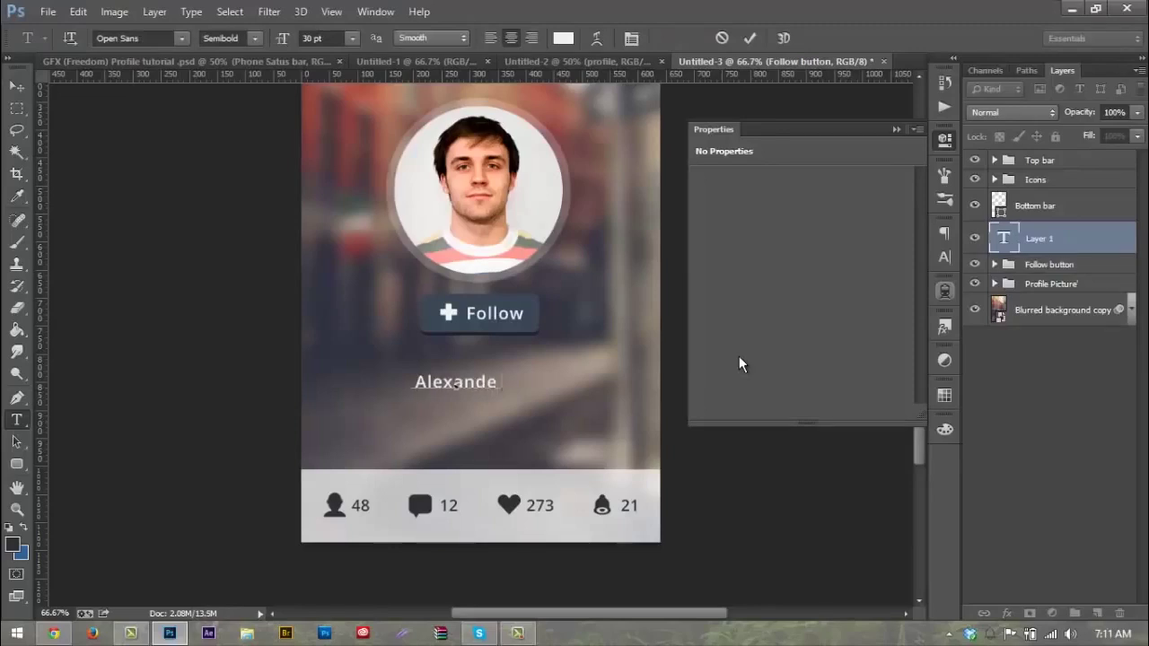
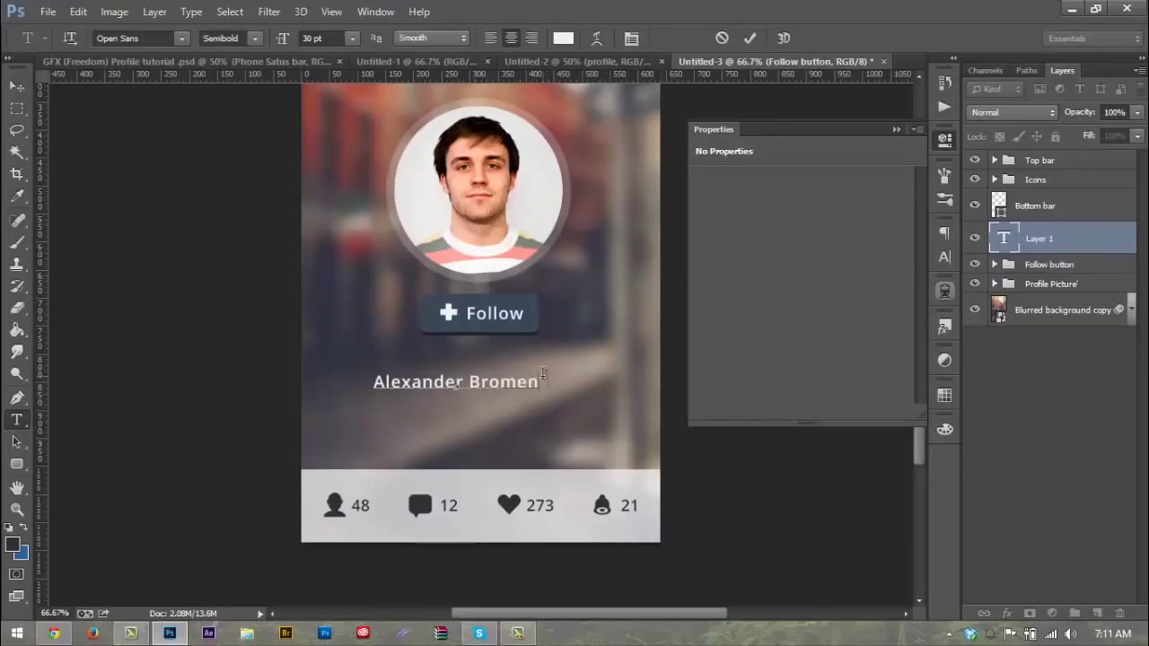
pyautogui.hotkey('ctrl', 'a')
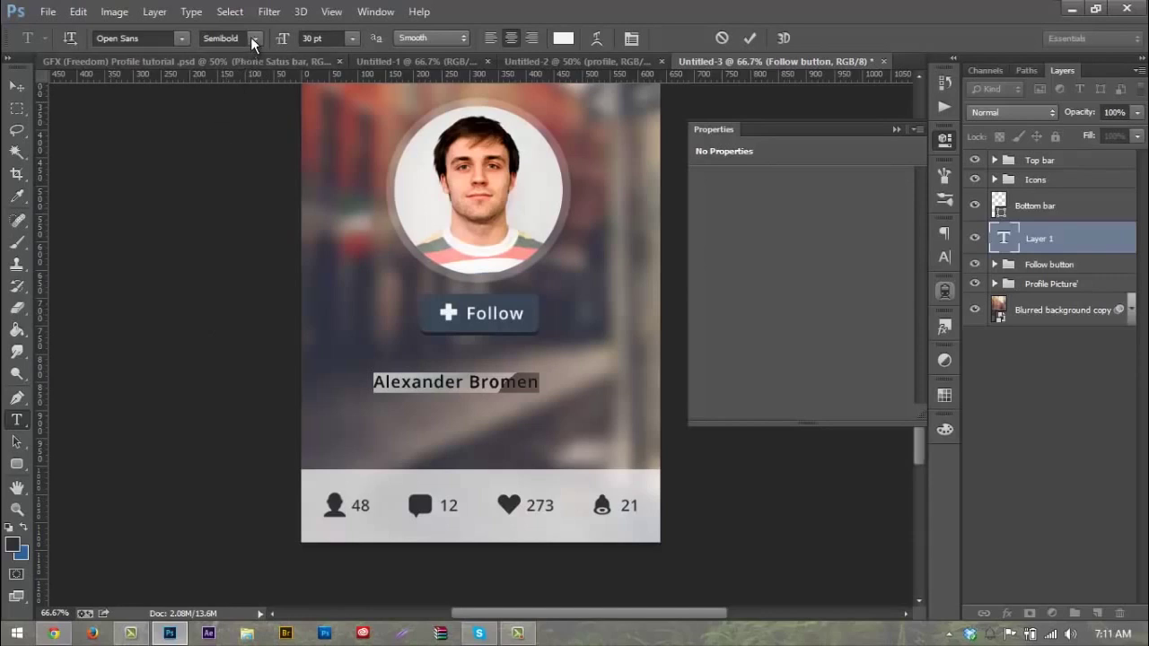
pyautogui.click(253, 39)
pyautogui.click(265, 137)
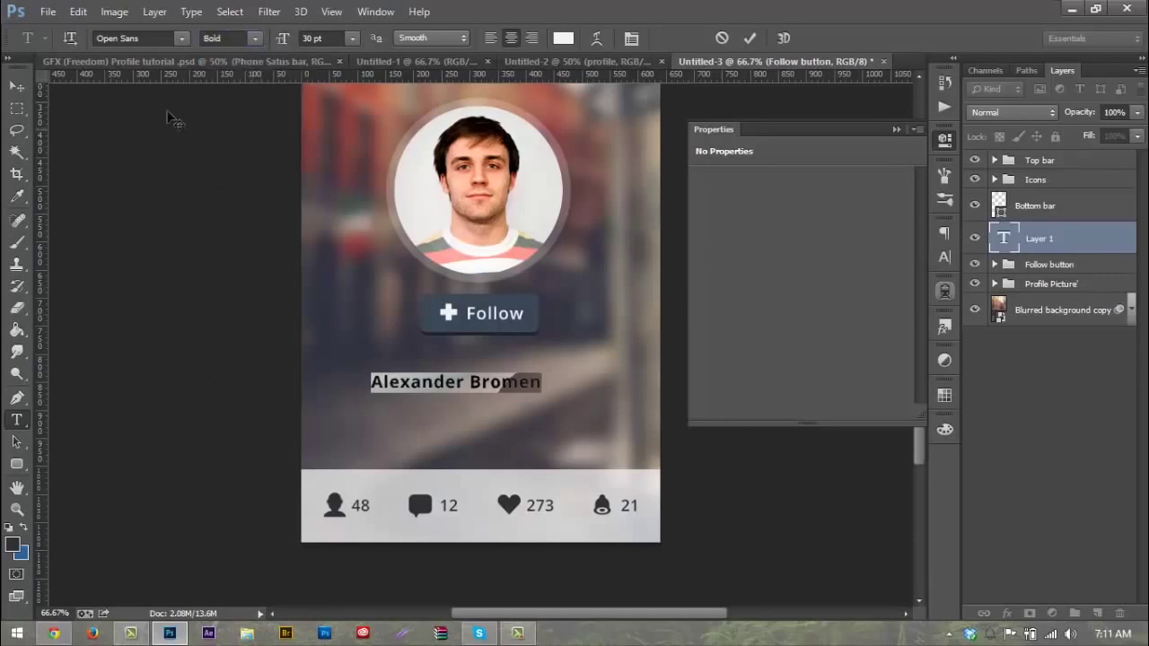
pyautogui.click(16, 85)
pyautogui.moveTo(425, 350); pyautogui.dragTo(441, 311)
# Step: Change the profile name to Open Sans Semibold at 40 pt
pyautogui.press('t')
pyautogui.moveTo(383, 349); pyautogui.dragTo(557, 348)
pyautogui.click(257, 39)
pyautogui.click(251, 113)
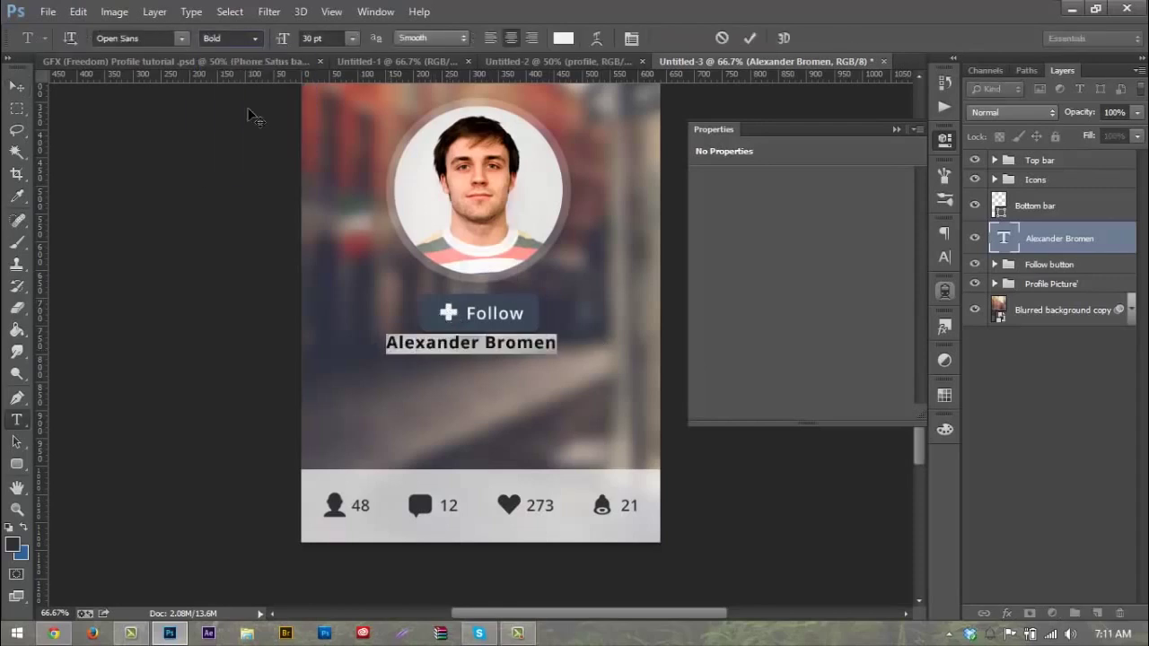
pyautogui.click(328, 38)
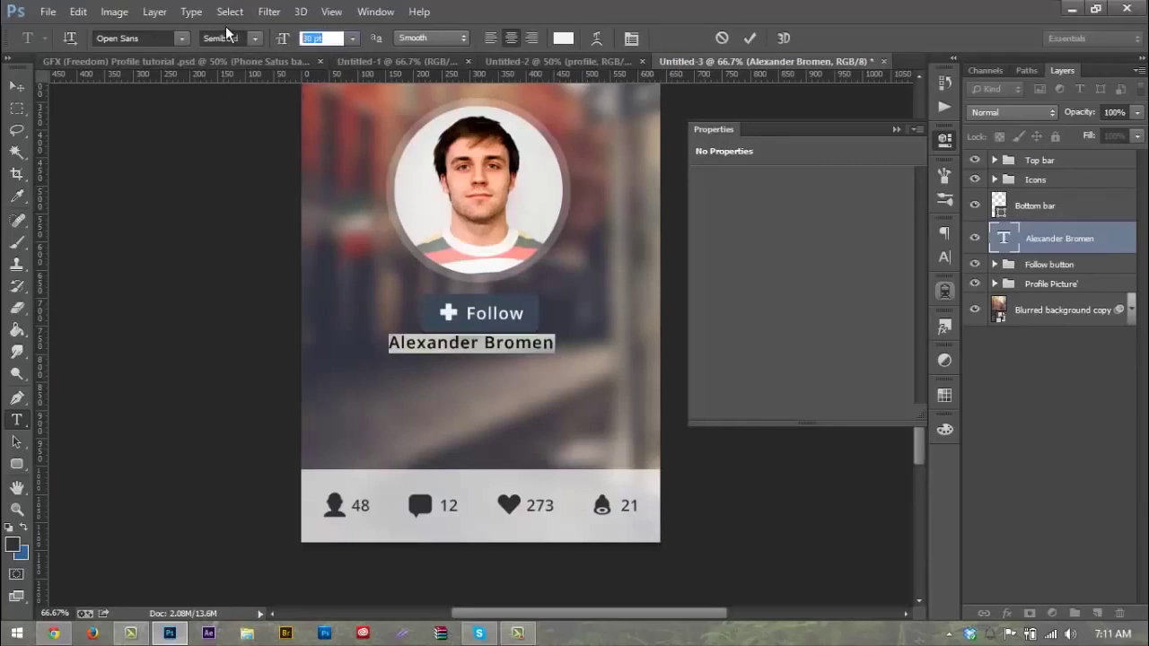
pyautogui.write('45')
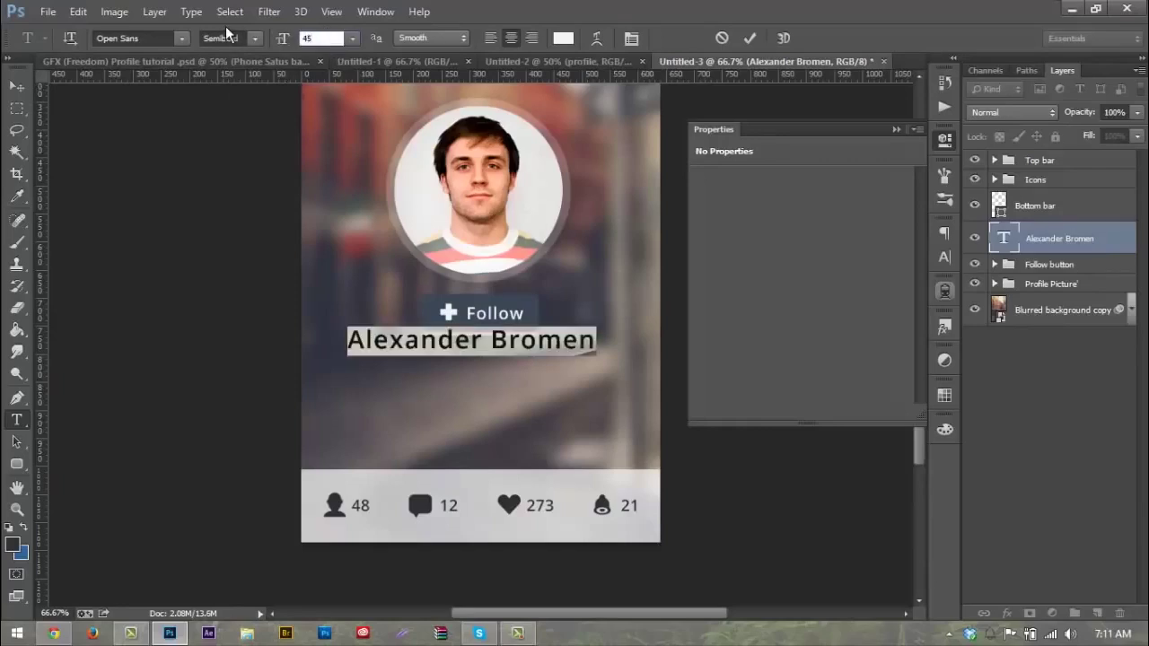
pyautogui.press('BackSpace')
pyautogui.write('0')
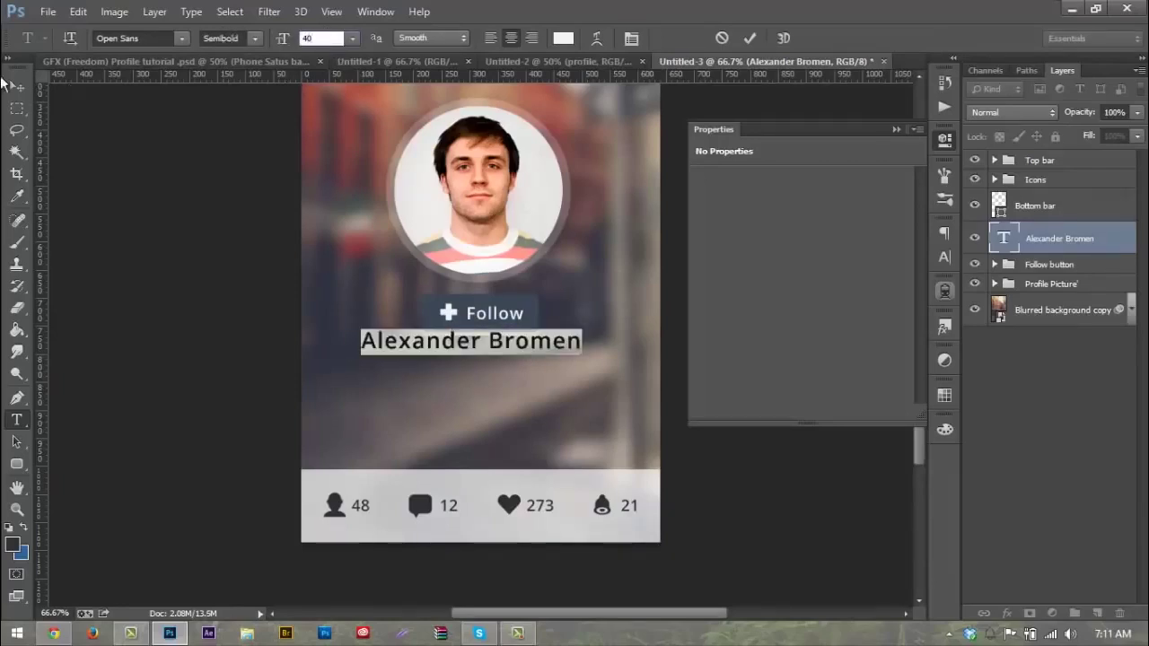
pyautogui.click(26, 86)
pyautogui.click(26, 86)
# Step: Centre the name just below the Follow button and duplicate its layer
pyautogui.moveTo(518, 301); pyautogui.dragTo(531, 305)
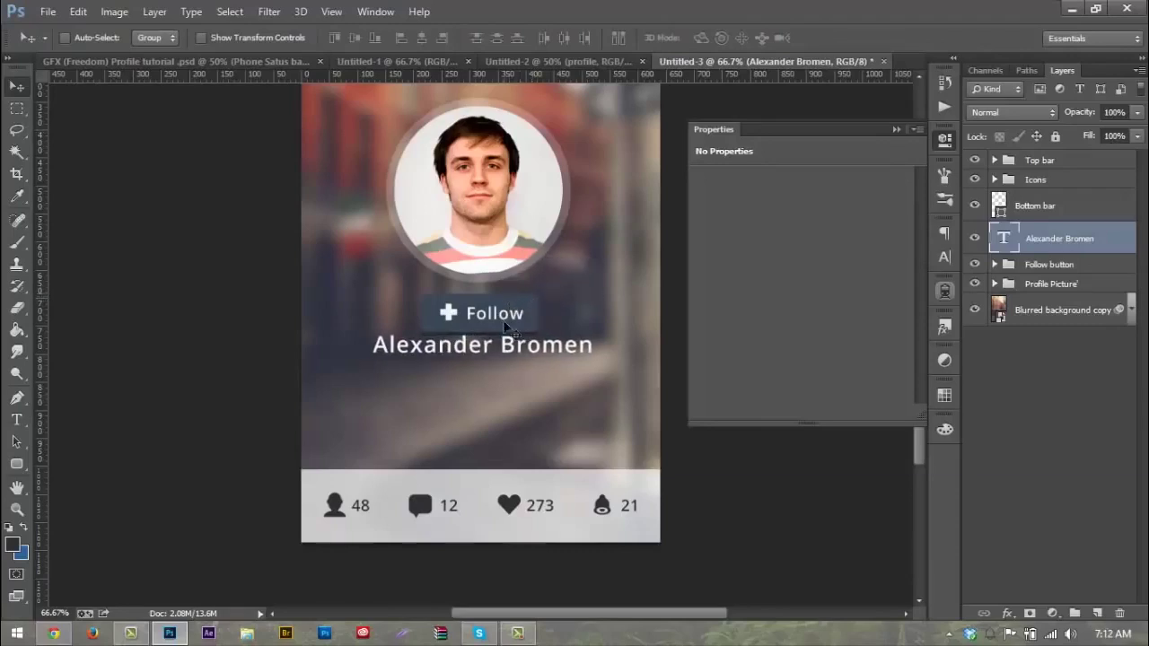
pyautogui.moveTo(466, 347); pyautogui.dragTo(453, 197)
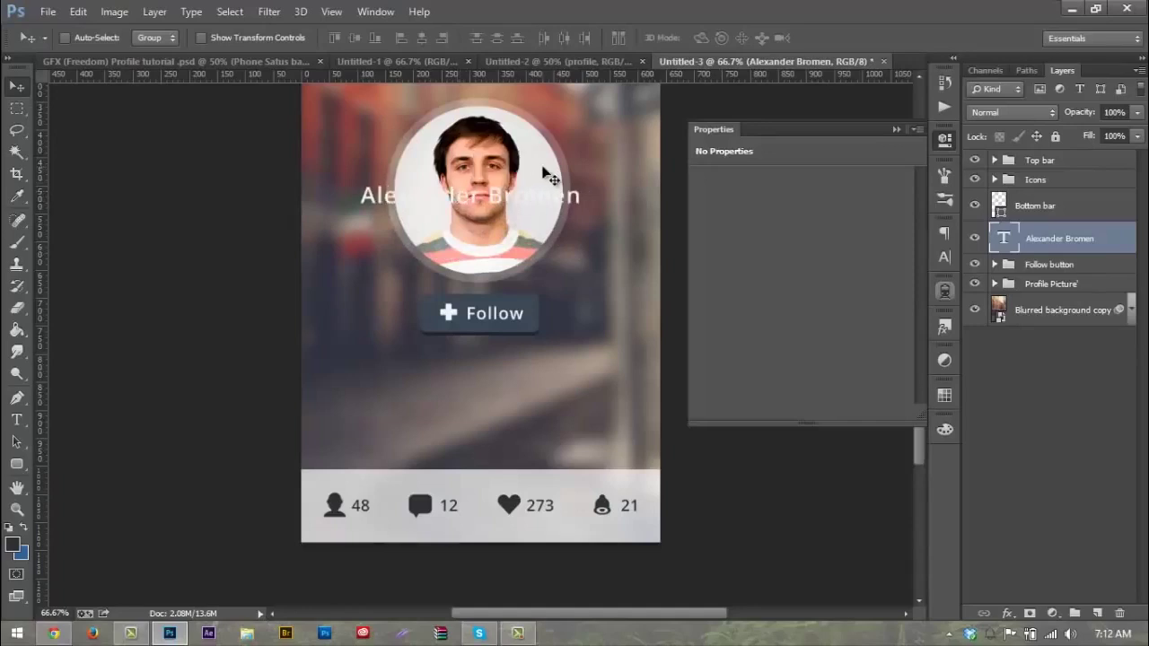
pyautogui.moveTo(543, 175); pyautogui.dragTo(547, 340)
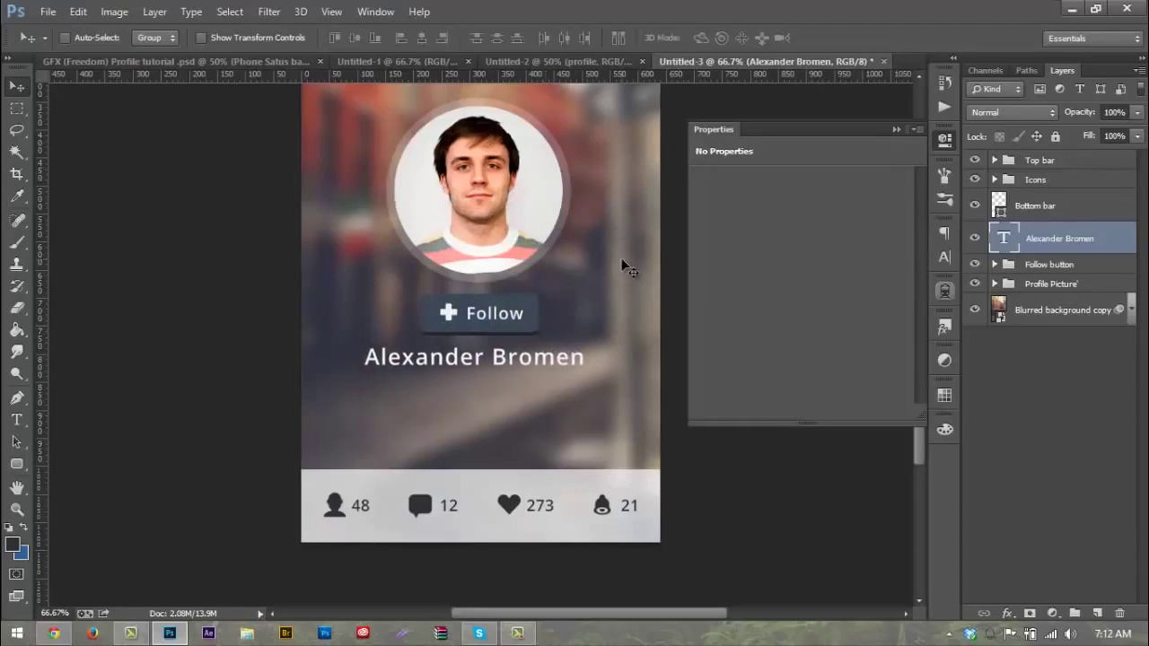
pyautogui.press('Right')
pyautogui.press('Right')
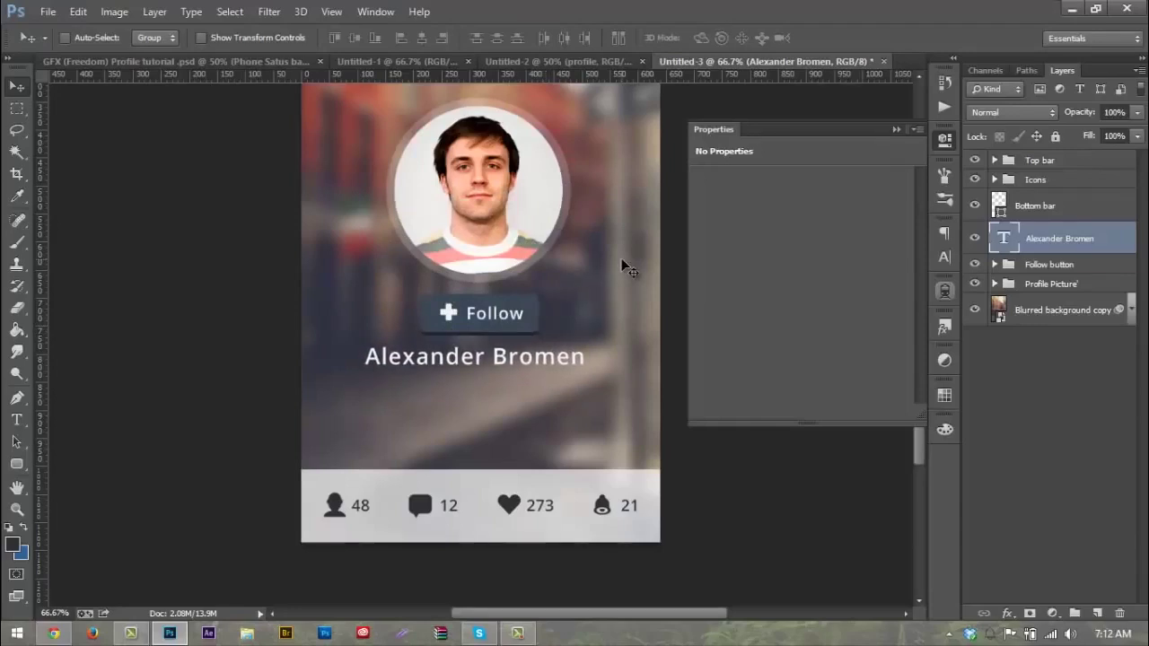
pyautogui.press('Down')
pyautogui.press('Down')
pyautogui.press('Down')
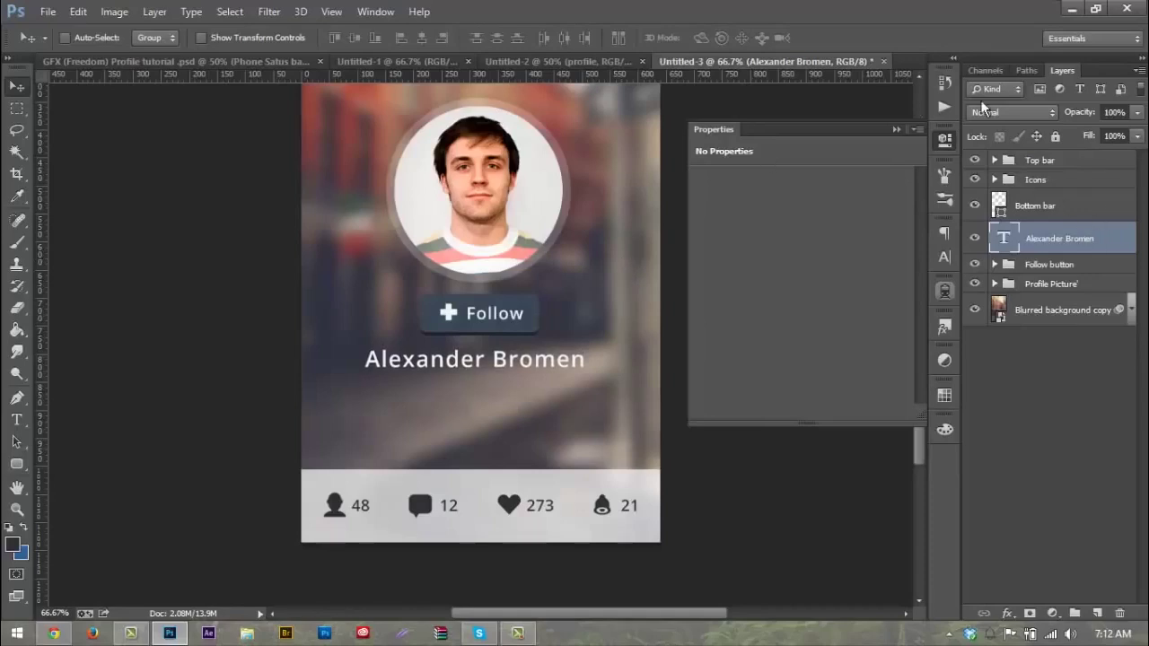
pyautogui.hotkey('ctrl', 'j')
# Step: Move the duplicated name down and retype it as the profile's website address
pyautogui.moveTo(477, 347); pyautogui.dragTo(478, 388)
pyautogui.press('t')
pyautogui.moveTo(369, 386); pyautogui.dragTo(585, 386)
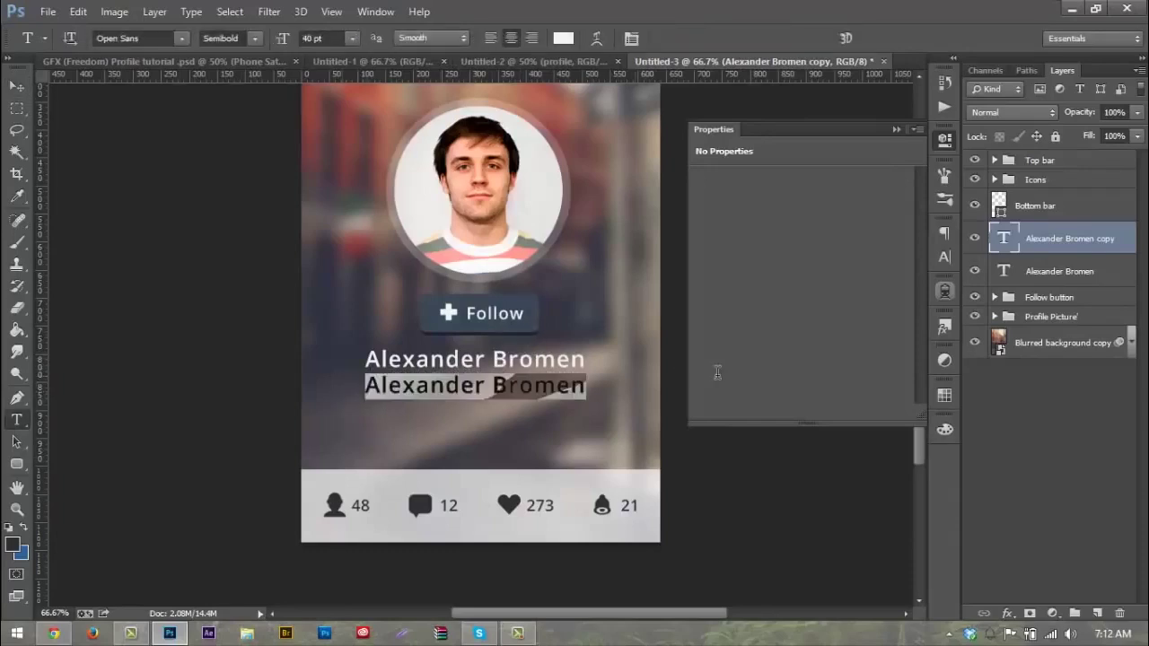
pyautogui.click(519, 384)
pyautogui.press('BackSpace')
pyautogui.press('BackSpace')
pyautogui.write('b')
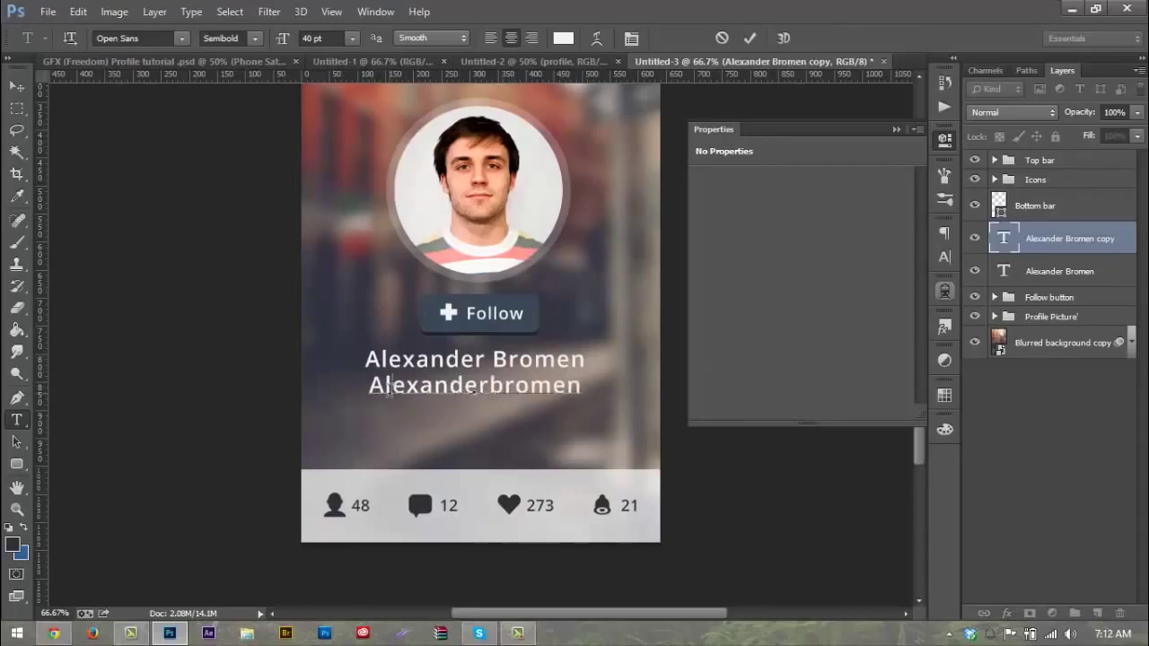
pyautogui.press('Home')
pyautogui.press('Delete')
pyautogui.write('b')
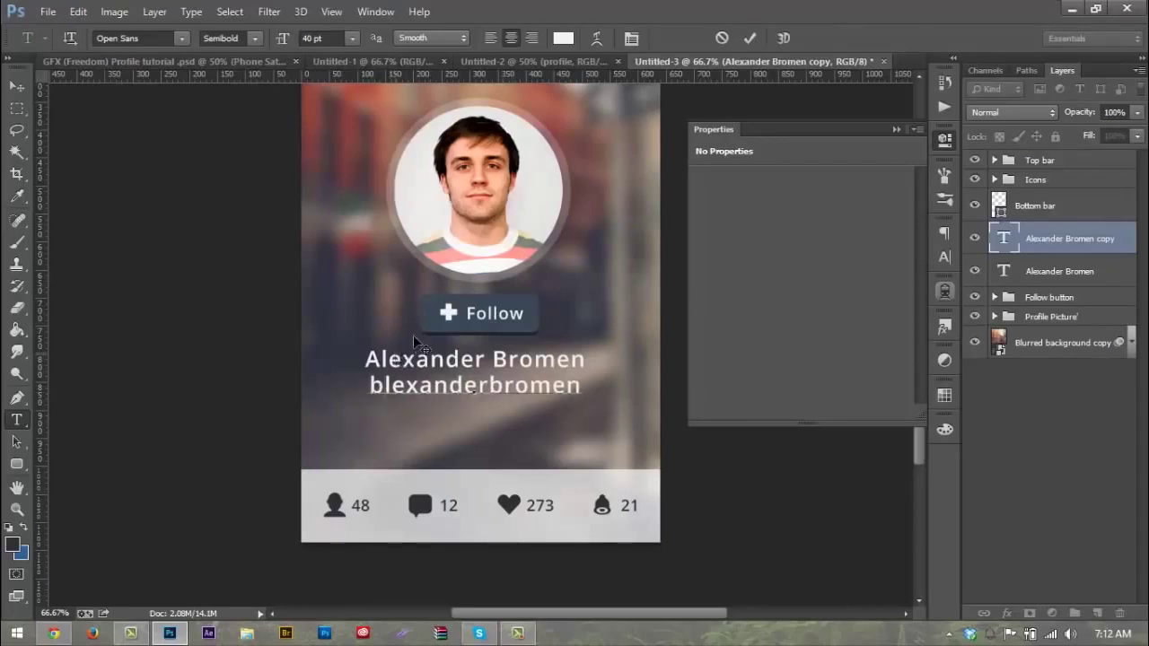
pyautogui.press('BackSpace')
pyautogui.write('a')
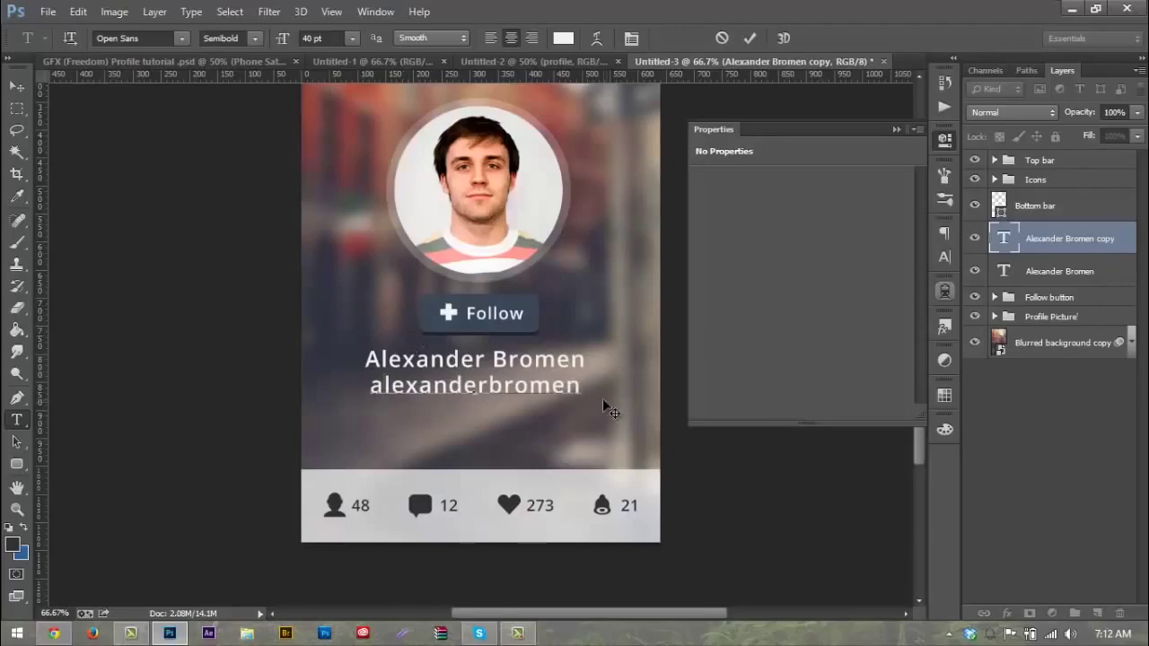
pyautogui.write('.')
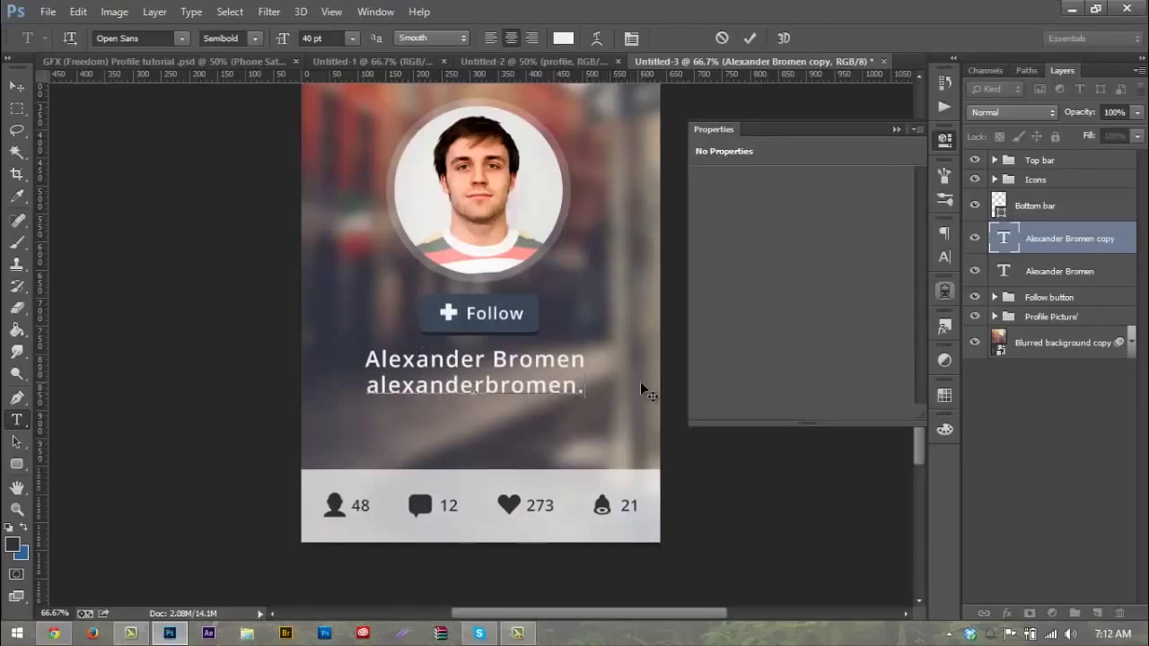
pyautogui.write('co.uk')
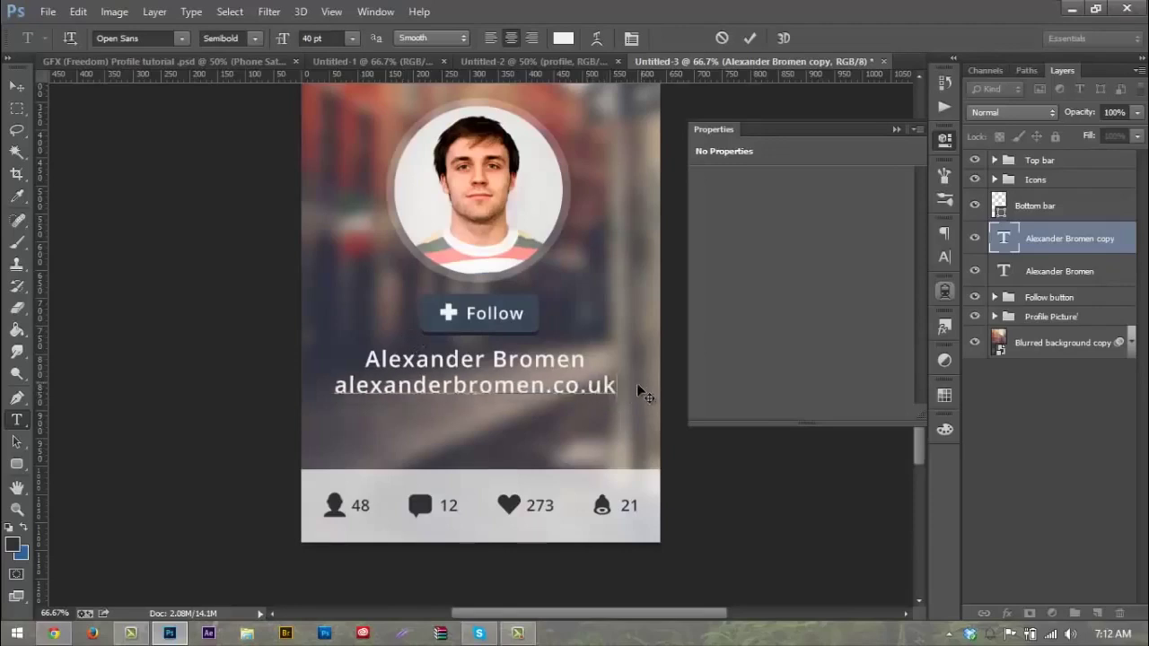
# Step: Set the website address to Regular 30 pt and nudge it up beneath the name
pyautogui.hotkey('ctrl', 'a')
pyautogui.click(253, 38)
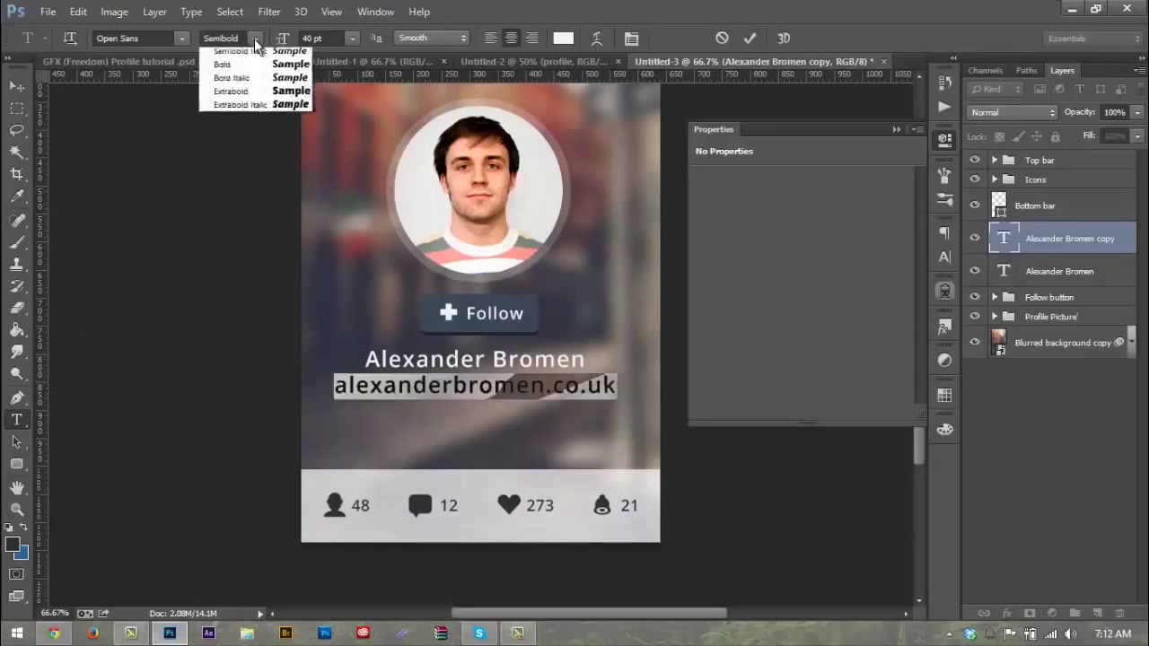
pyautogui.click(252, 75)
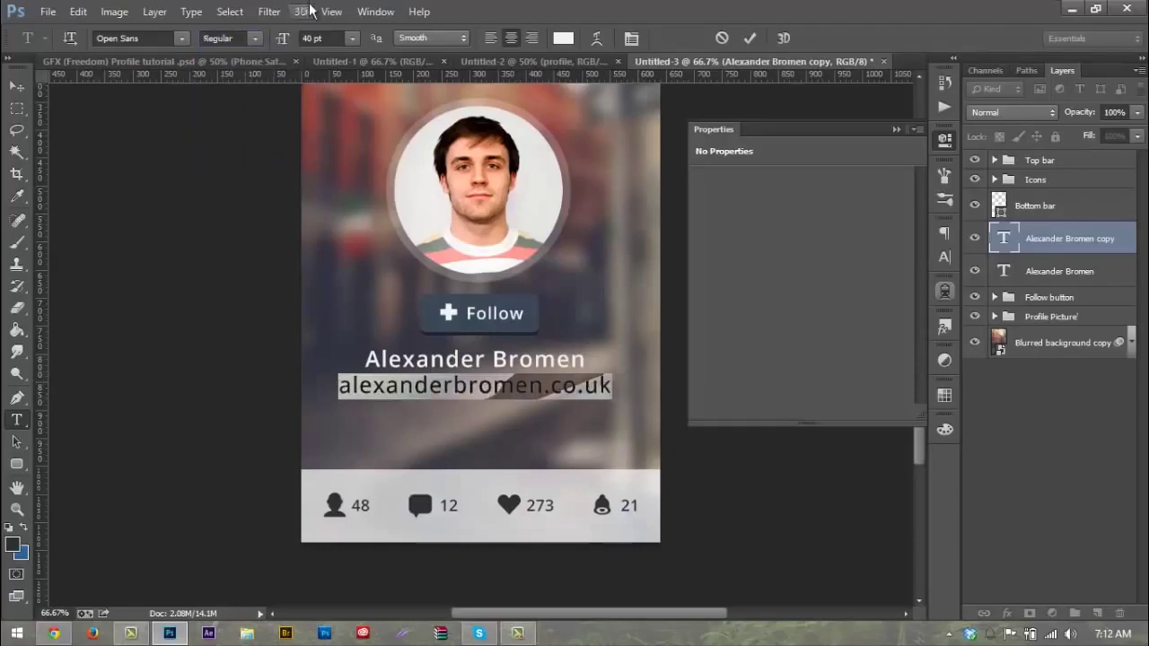
pyautogui.click(327, 38)
pyautogui.write('24')
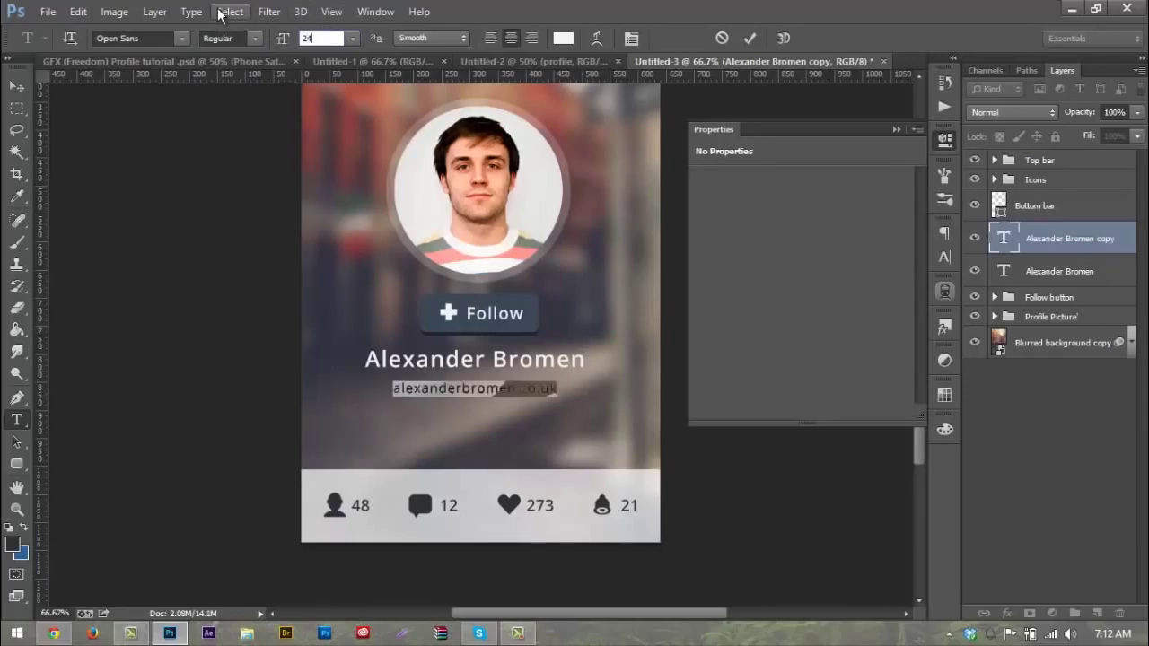
pyautogui.press('BackSpace')
pyautogui.write('30')
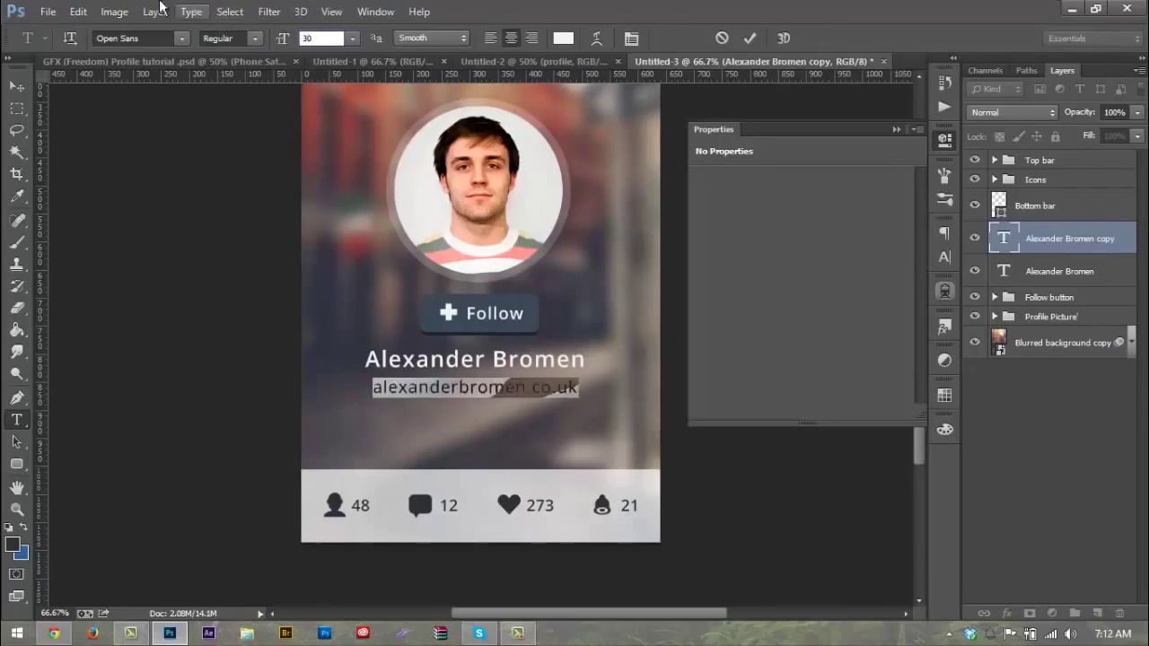
pyautogui.click(16, 85)
pyautogui.press('Up')
pyautogui.press('Up')
pyautogui.press('Up')
pyautogui.press('Up')
pyautogui.press('Up')
pyautogui.press('Up')
pyautogui.press('Up')
pyautogui.press('Up')
pyautogui.press('Up')
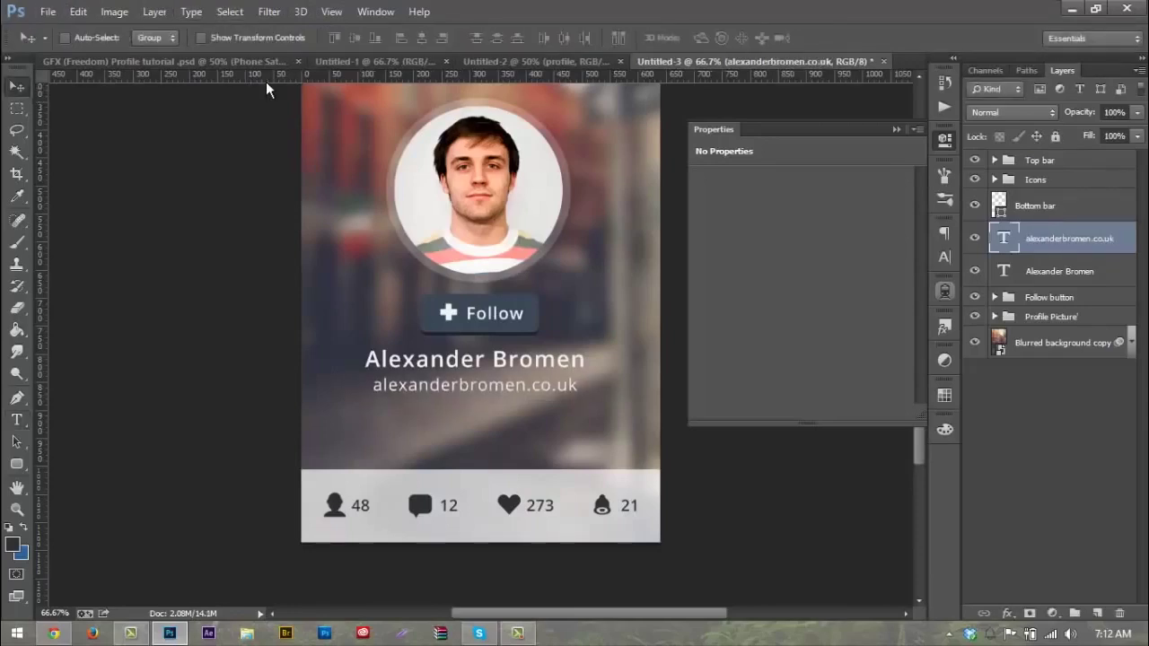
pyautogui.press('Up')
pyautogui.press('Up')
pyautogui.press('Up')
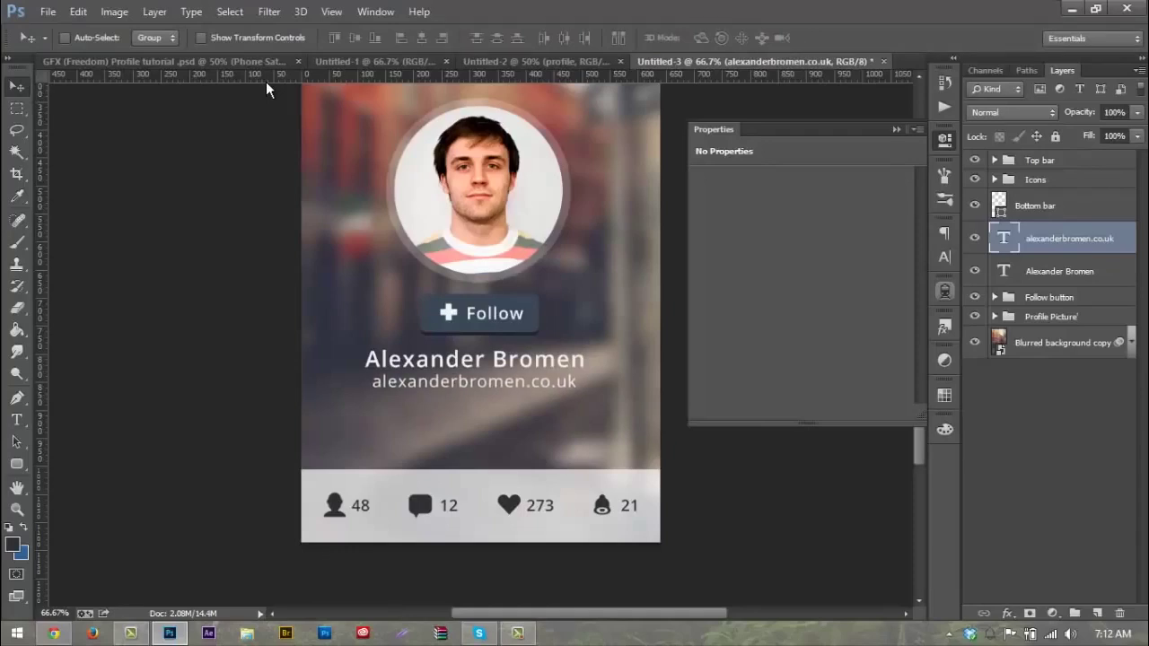
pyautogui.press('Up')
pyautogui.press('Up')
pyautogui.press('Up')
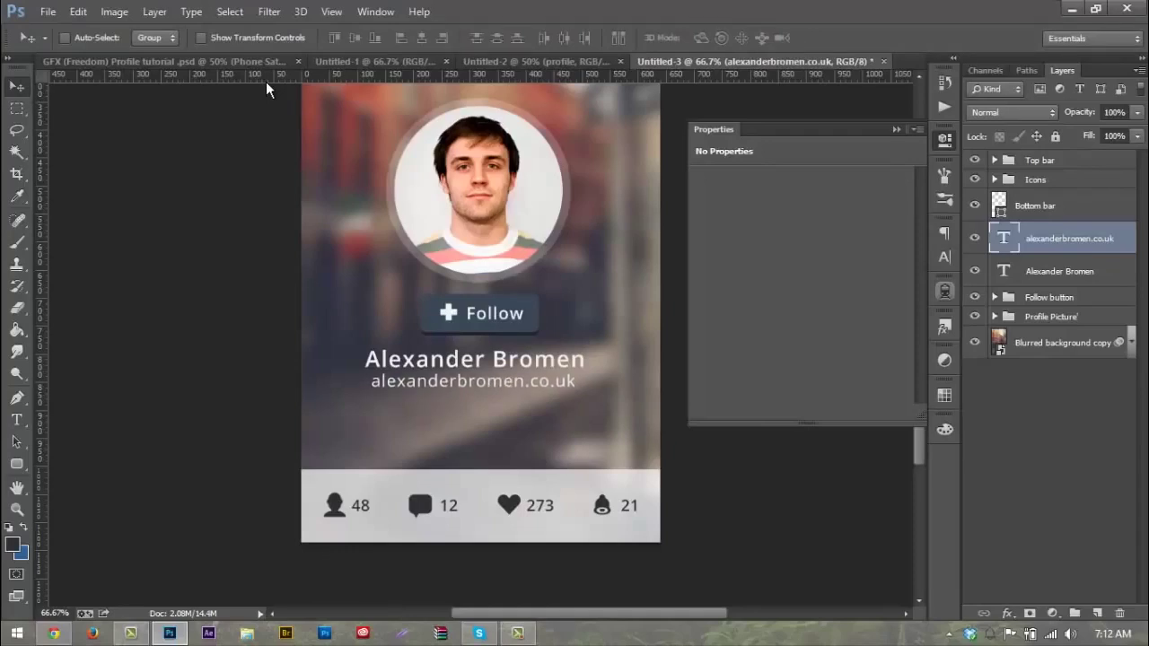
# Step: Rename the website text layer 'websites' and start renaming the name layer to 'name'
pyautogui.scroll(3, 546, 307)
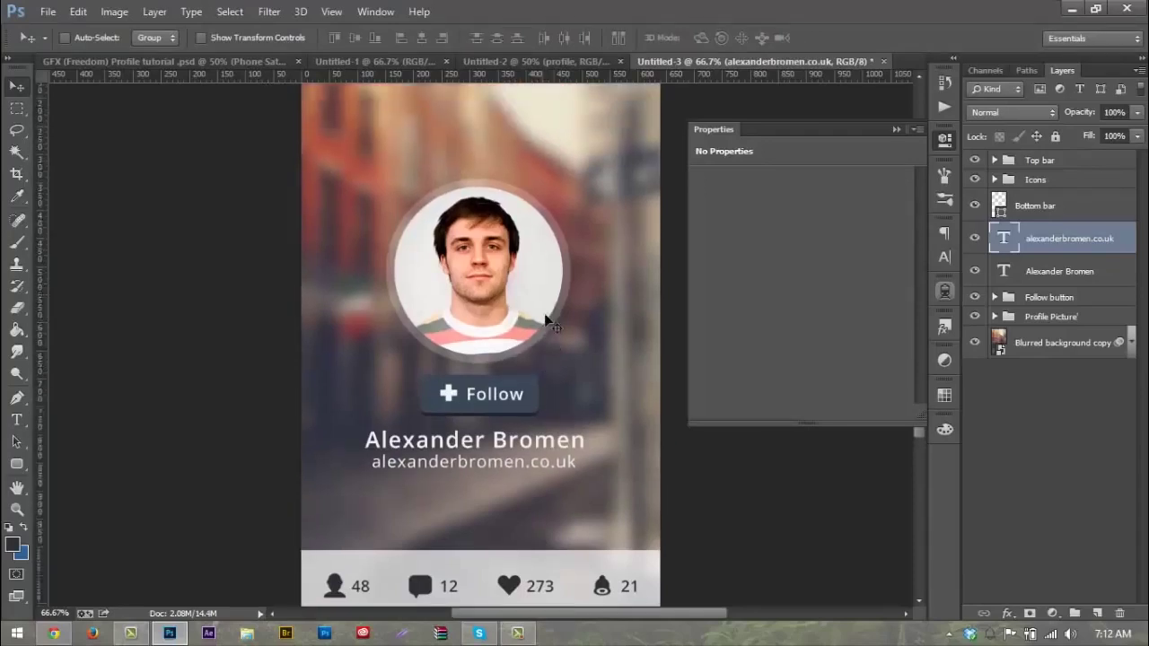
pyautogui.scroll(-3, 503, 453)
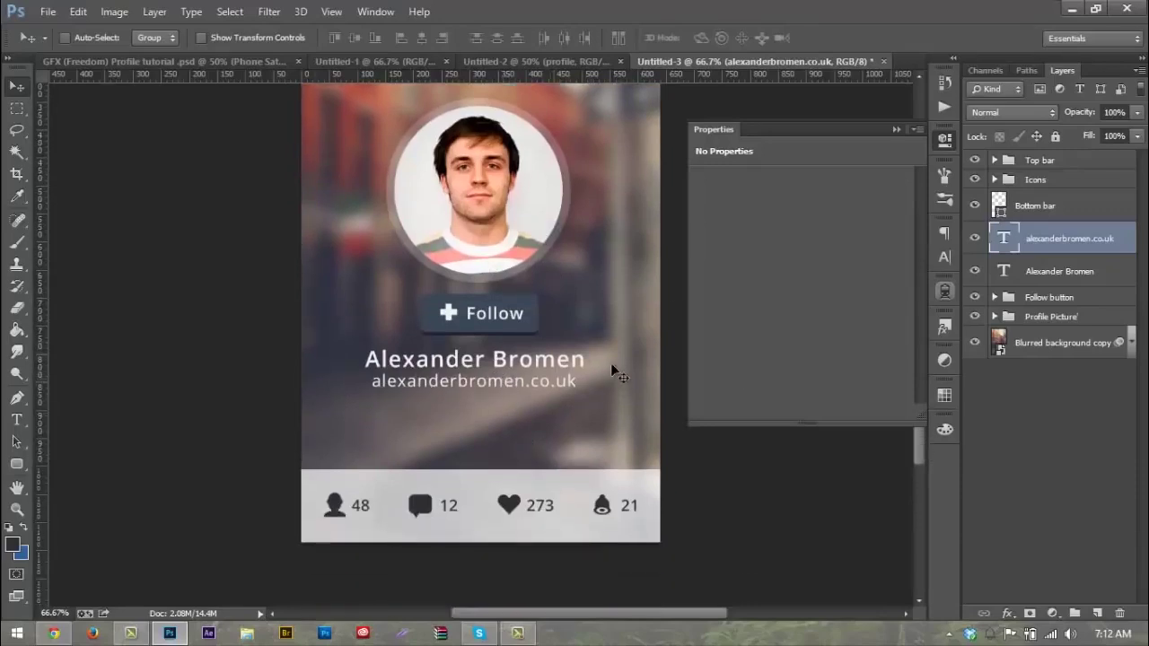
pyautogui.scroll(-1, 543, 349)
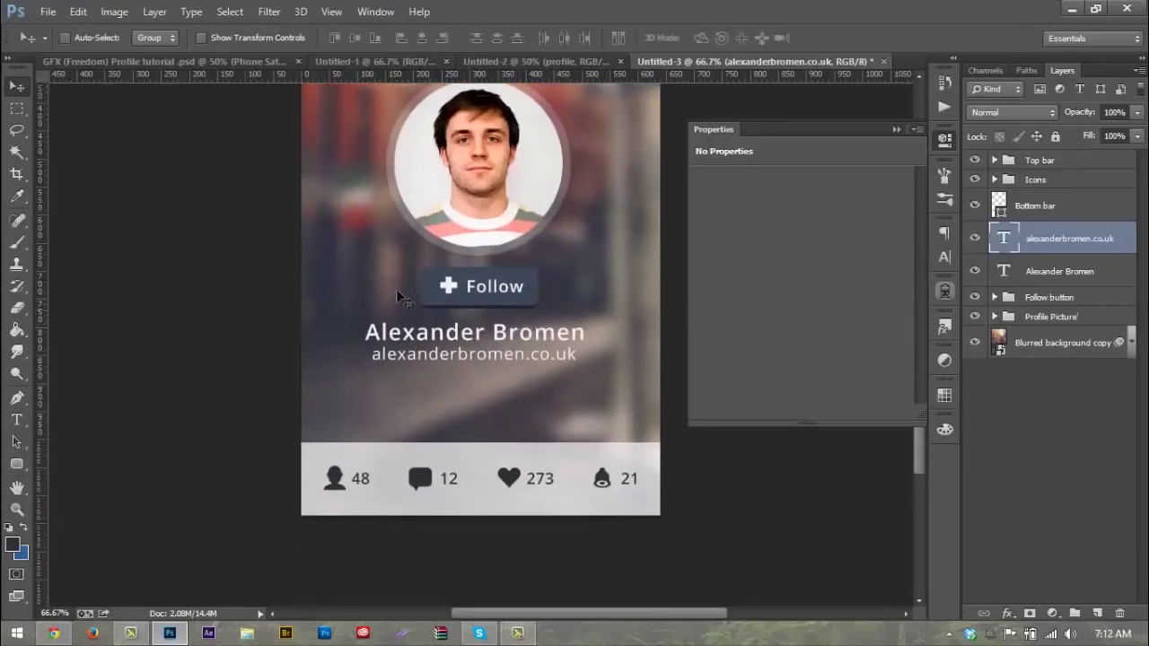
pyautogui.doubleClick(1088, 241)
pyautogui.write('websites')
pyautogui.press('Return')
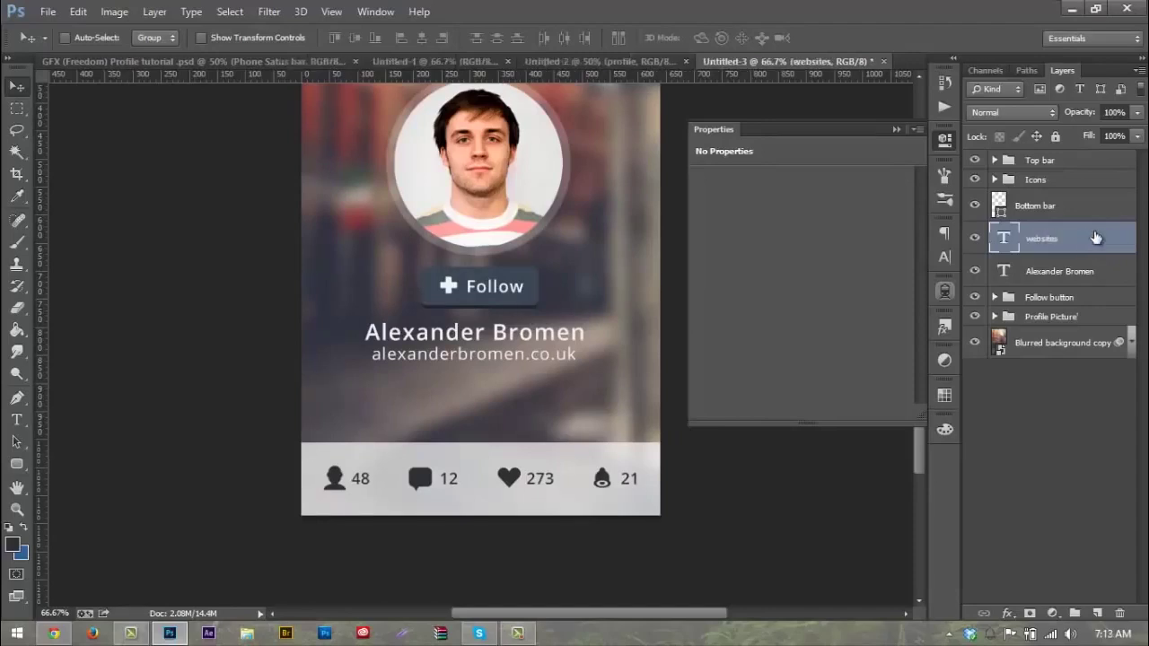
pyautogui.doubleClick(1061, 271)
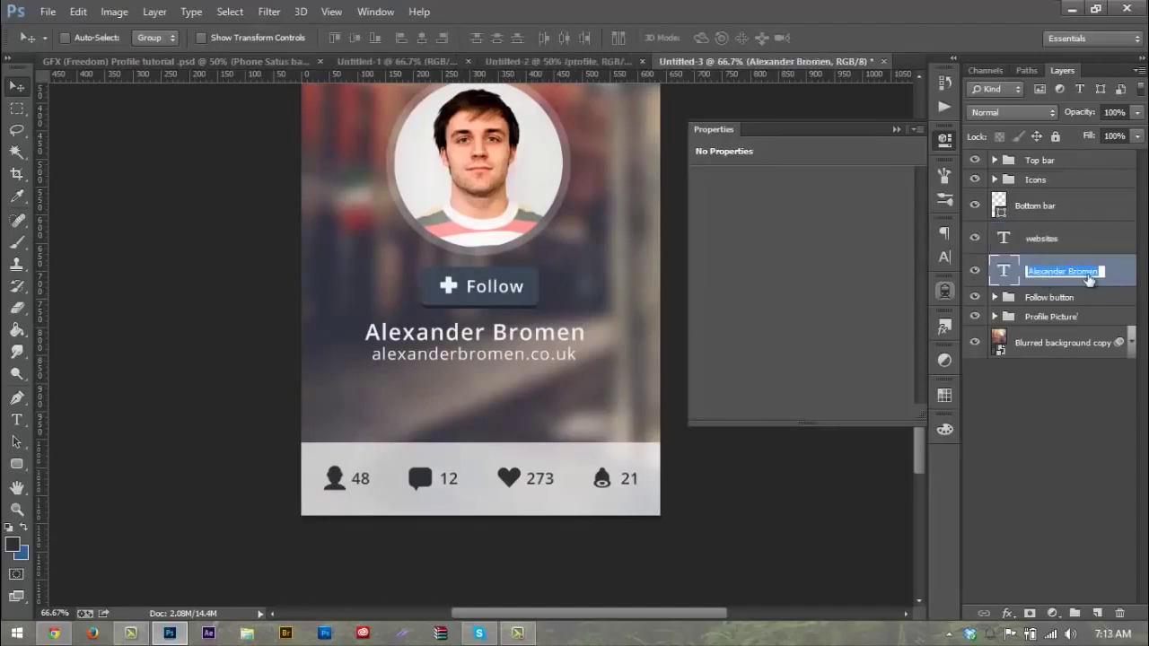
pyautogui.write('na')
pyautogui.write('me')
# Step: Correct the heading layer's name to 'name', then pick the Horizontal Type tool
pyautogui.press('Return')
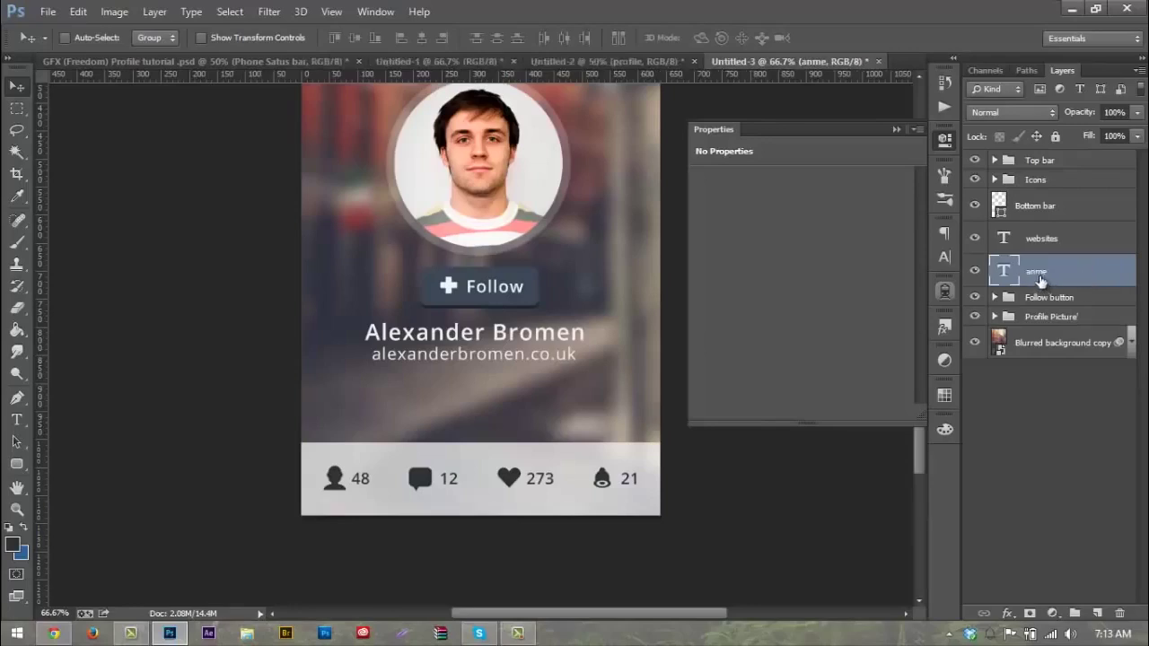
pyautogui.doubleClick(1040, 276)
pyautogui.write('name')
pyautogui.press('Return')
pyautogui.click(15, 419)
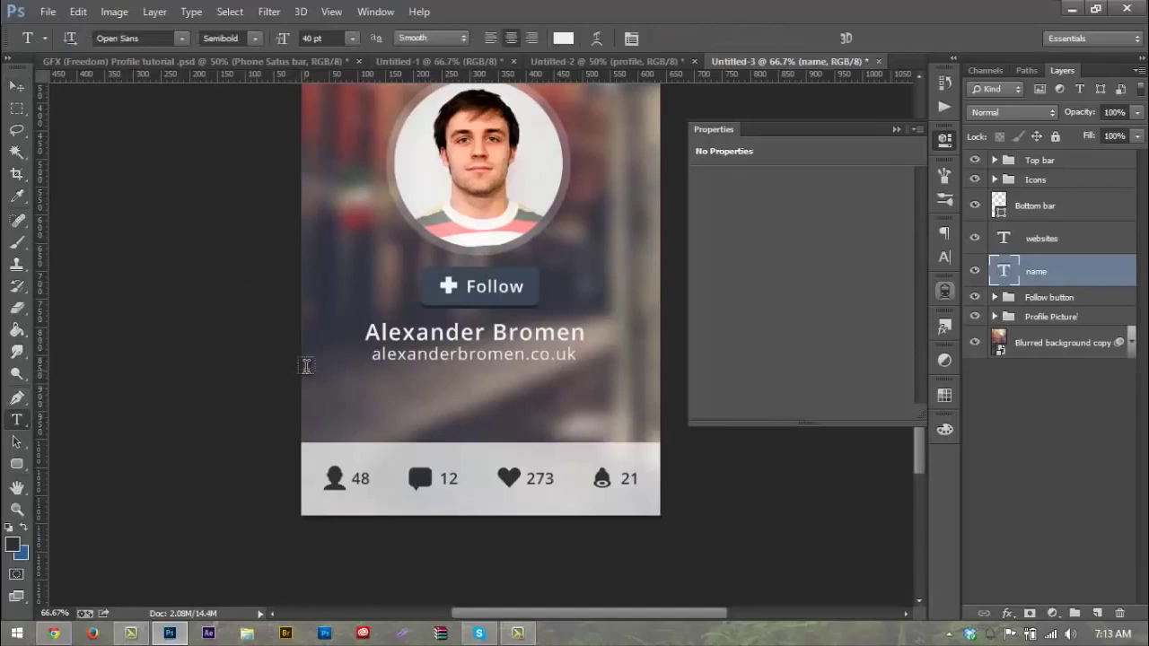
# Step: Draw a paragraph text box below the website address and set the size to 25 pt
pyautogui.moveTo(310, 369); pyautogui.dragTo(648, 425)
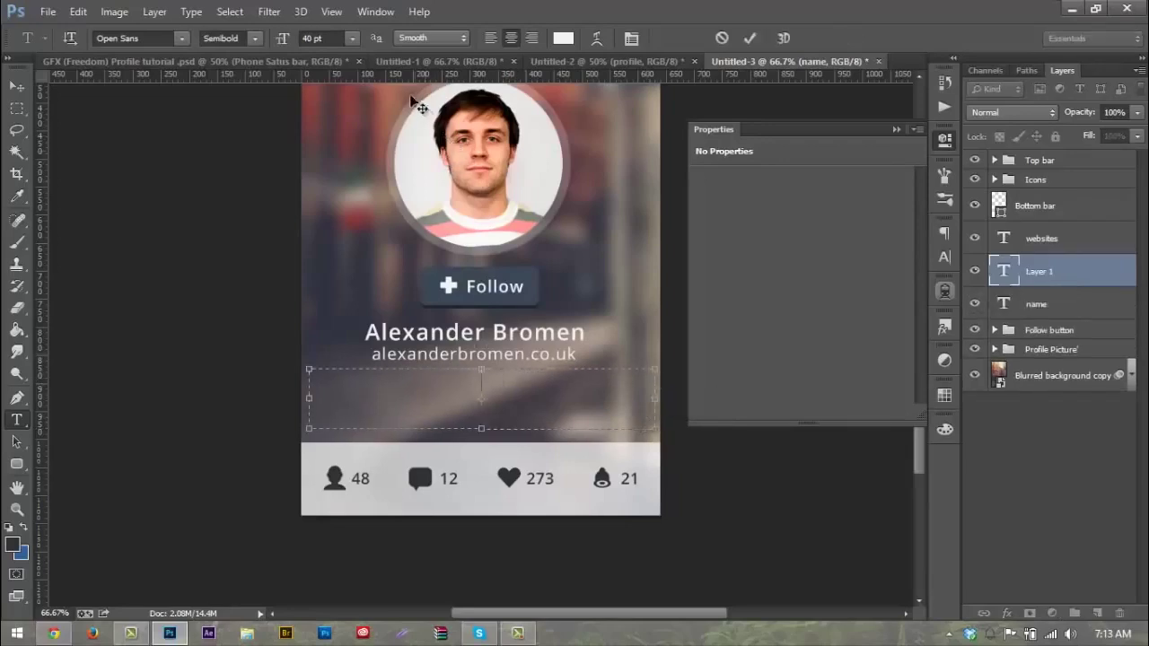
pyautogui.click(328, 38)
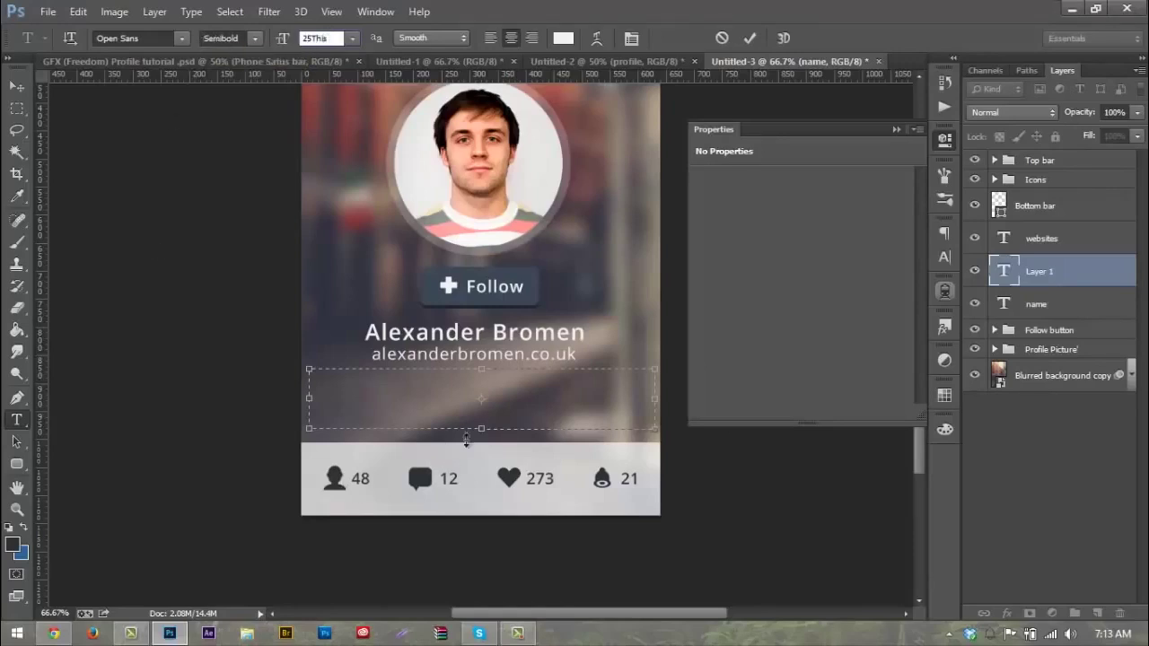
pyautogui.press('Return')
pyautogui.click(574, 256)
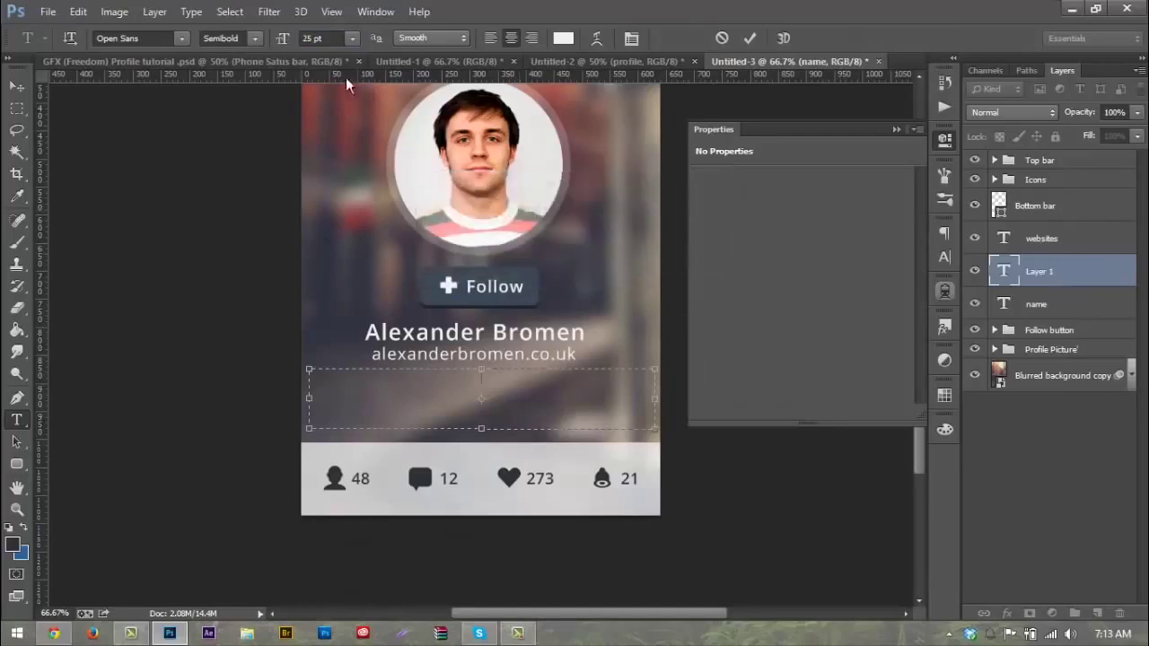
# Step: Type the bio placeholder ('This is where you can give information about yourself…') and select it all
pyautogui.write('This a shor')
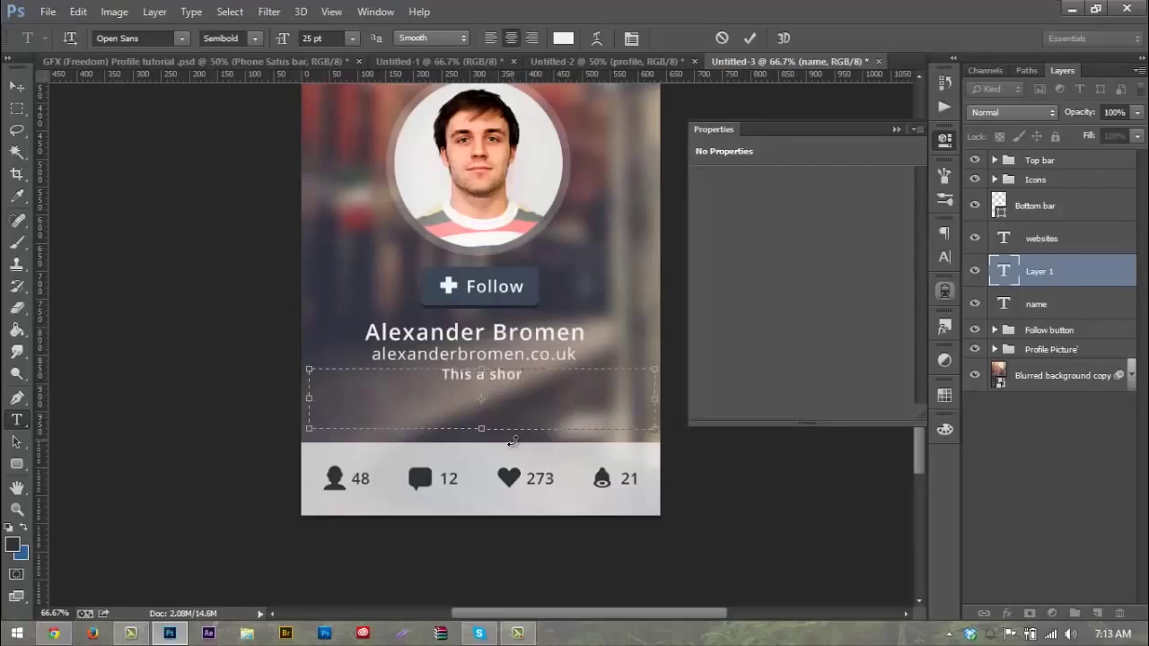
pyautogui.write('t de')
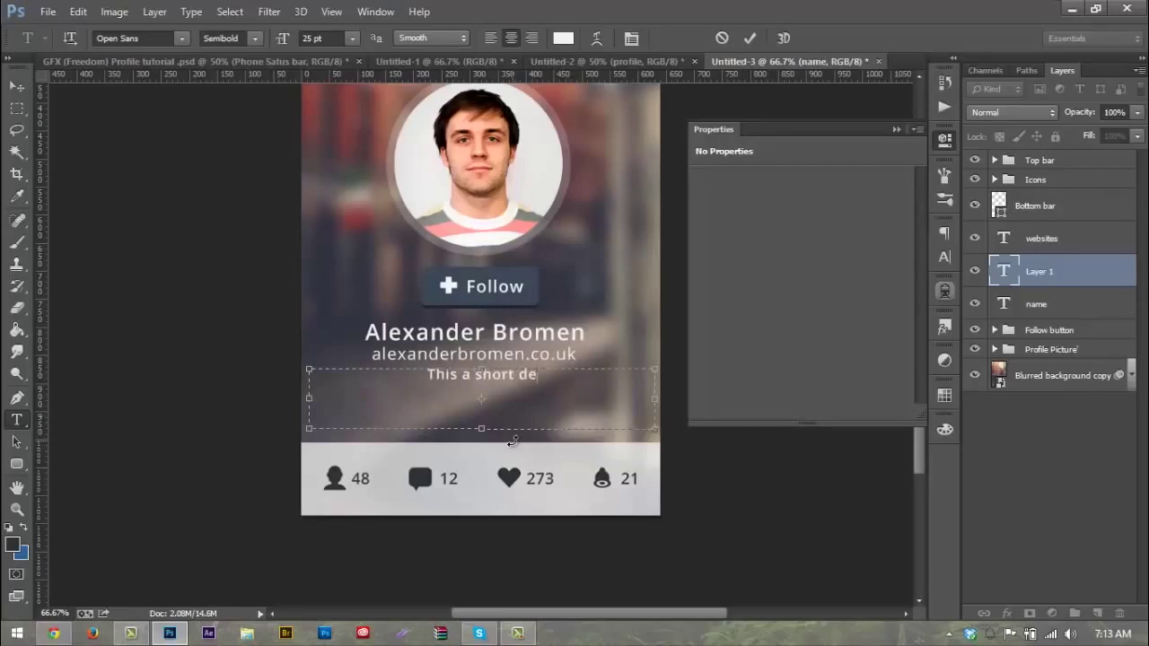
pyautogui.write('scription ')
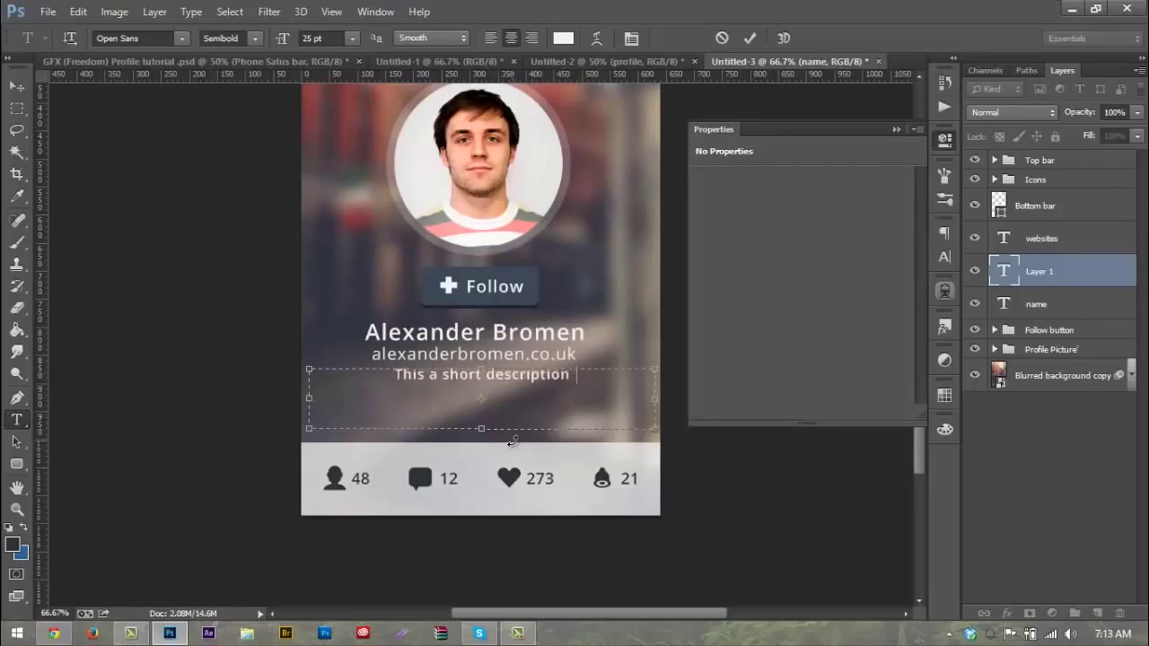
pyautogui.write('of yourself')
pyautogui.press('BackSpace')
pyautogui.press('BackSpace')
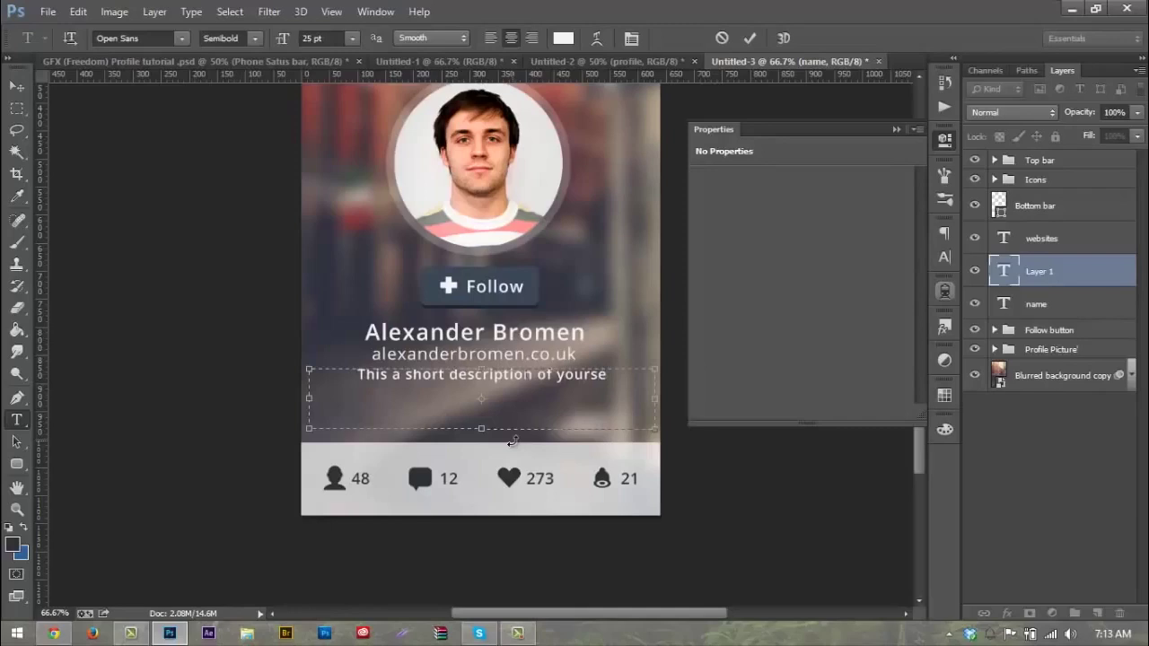
pyautogui.press('BackSpace')
pyautogui.press('BackSpace')
pyautogui.press('BackSpace')
pyautogui.press('BackSpace')
pyautogui.press('BackSpace')
pyautogui.press('BackSpace')
pyautogui.press('BackSpace')
pyautogui.press('BackSpace')
pyautogui.press('BackSpace')
pyautogui.press('BackSpace')
pyautogui.press('BackSpace')
pyautogui.press('BackSpace')
pyautogui.press('BackSpace')
pyautogui.press('BackSpace')
pyautogui.press('BackSpace')
pyautogui.press('BackSpace')
pyautogui.press('BackSpace')
pyautogui.press('BackSpace')
pyautogui.press('BackSpace')
pyautogui.press('BackSpace')
pyautogui.write('blo')
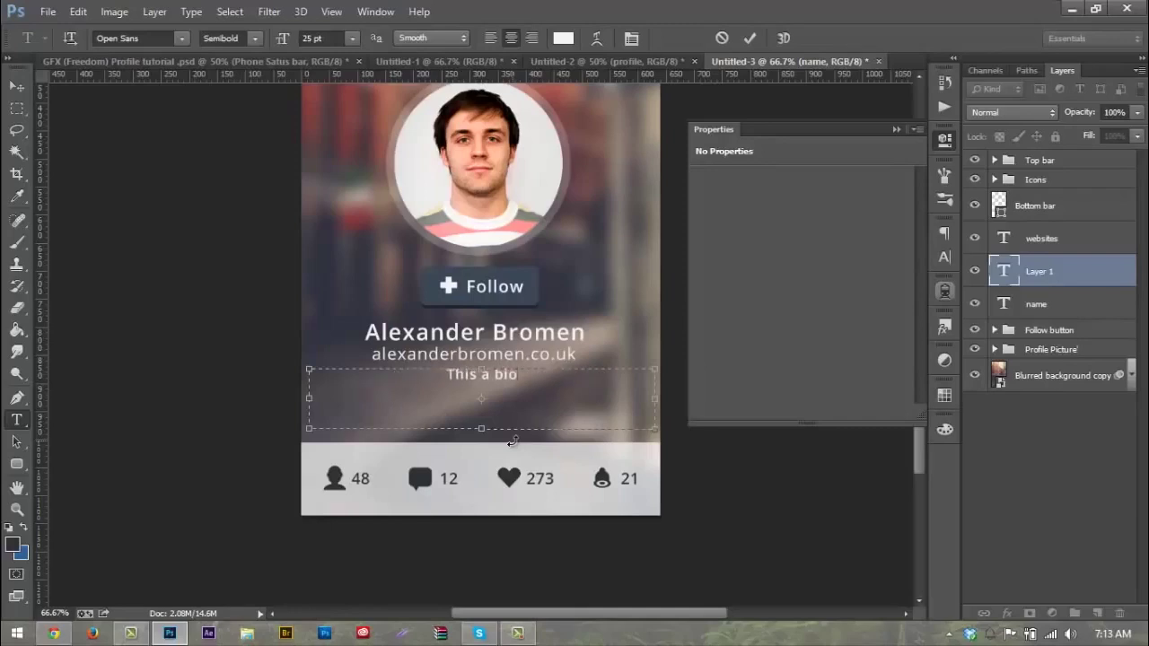
pyautogui.write('.')
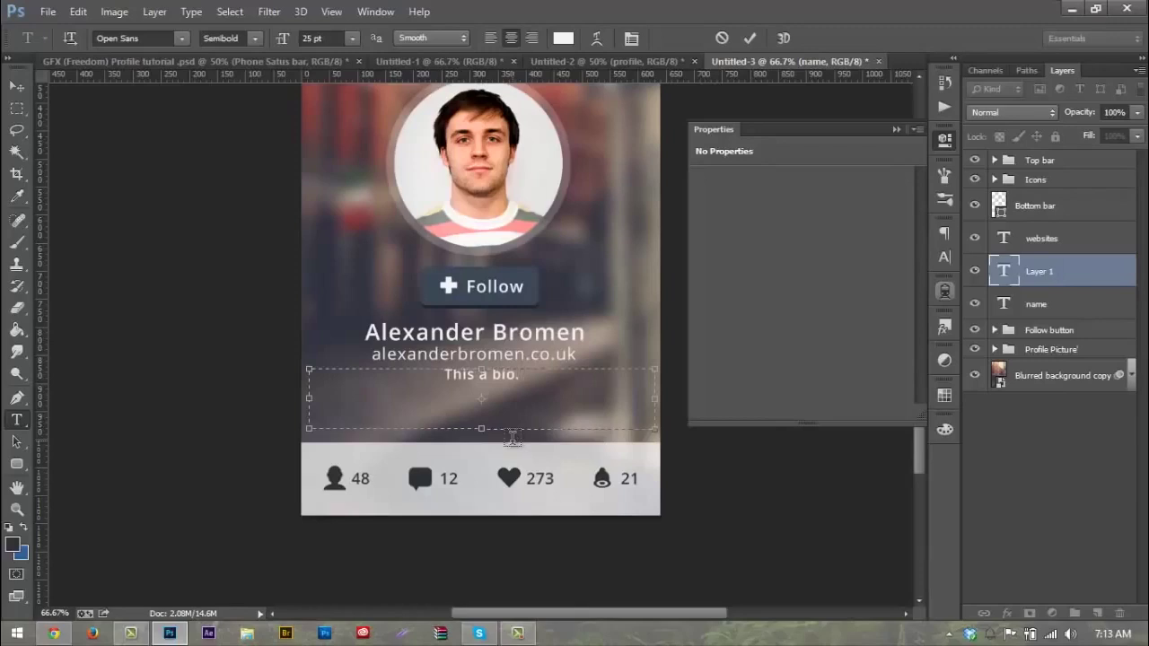
pyautogui.write(' This is wher')
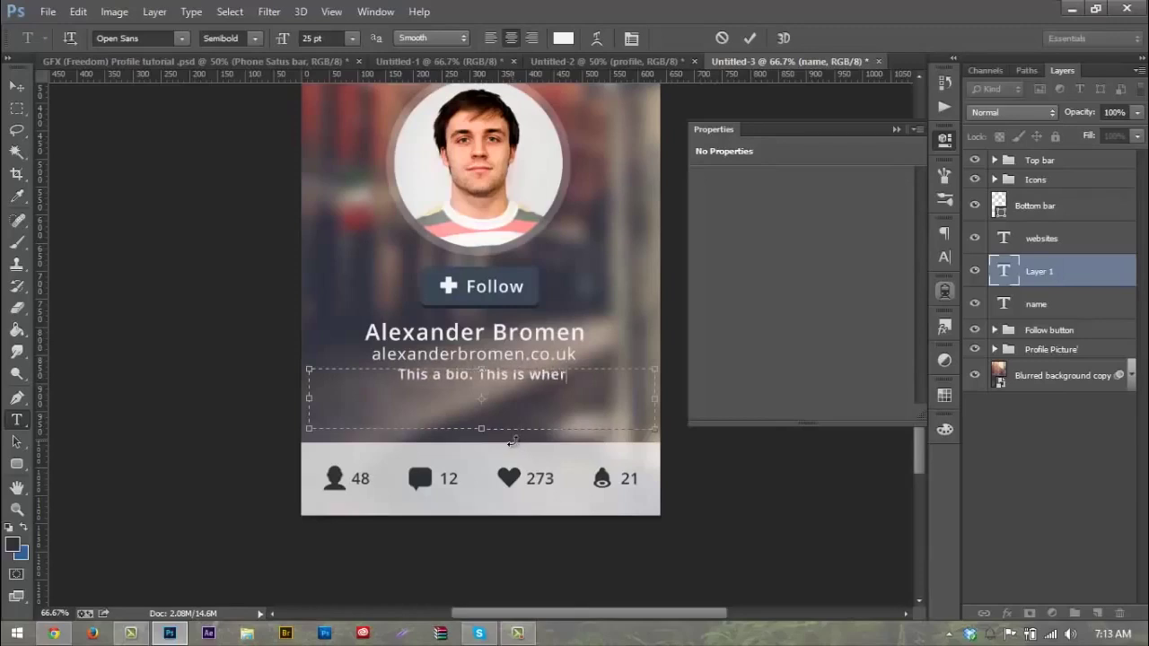
pyautogui.write('e you can')
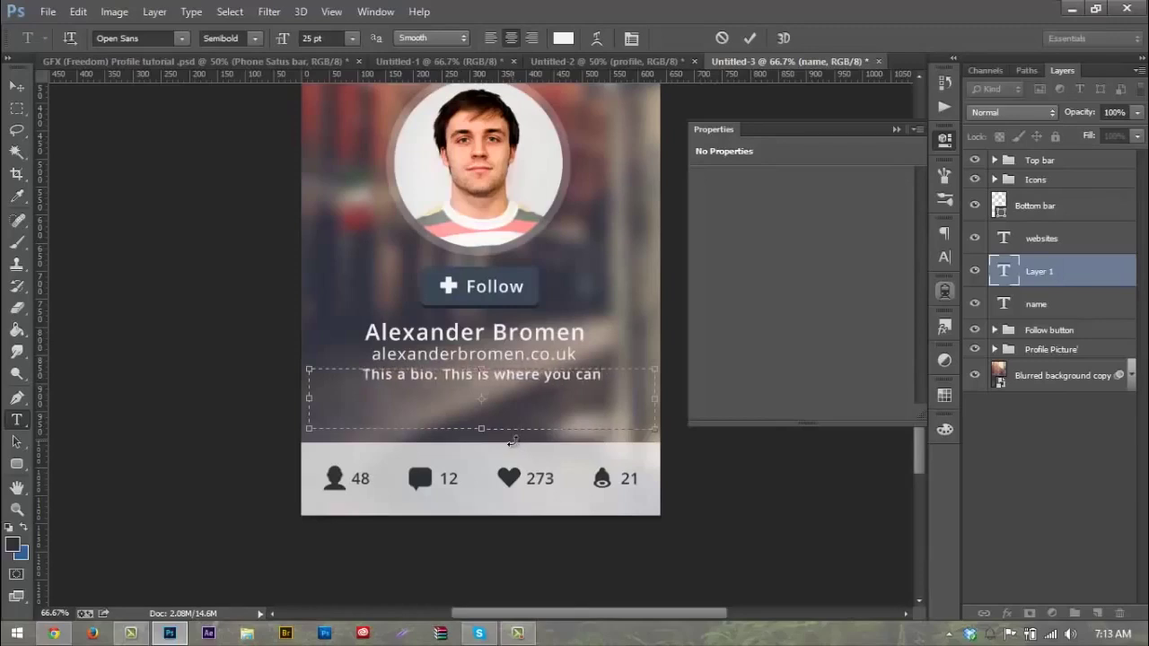
pyautogui.write('t')
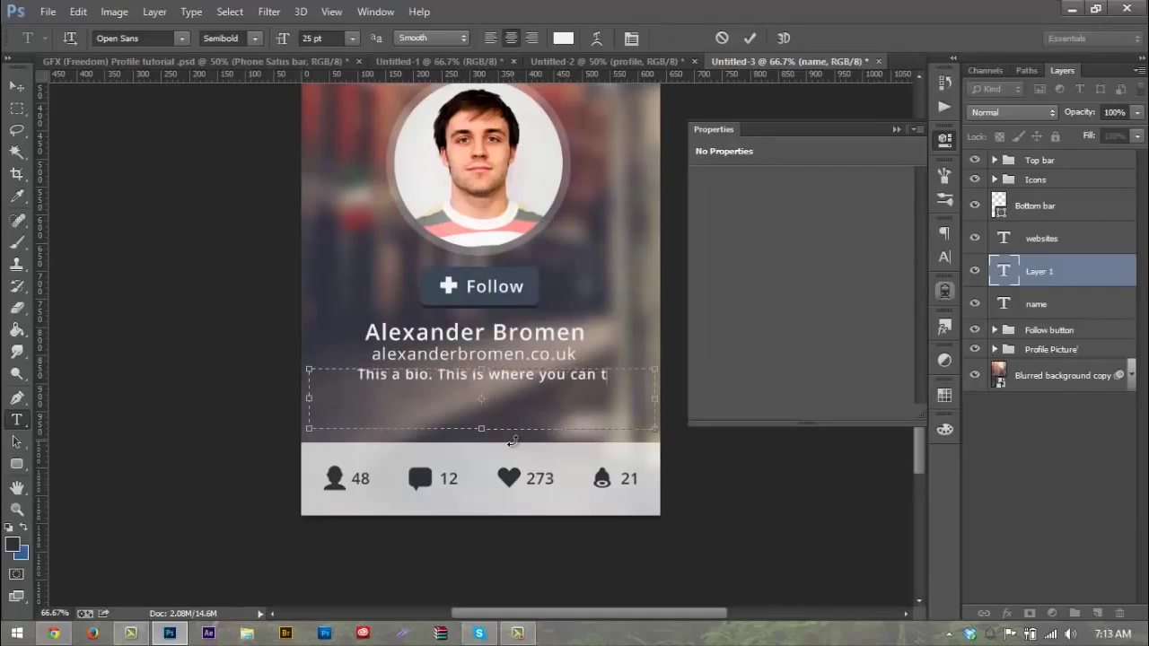
pyautogui.press('BackSpace')
pyautogui.write('give about')
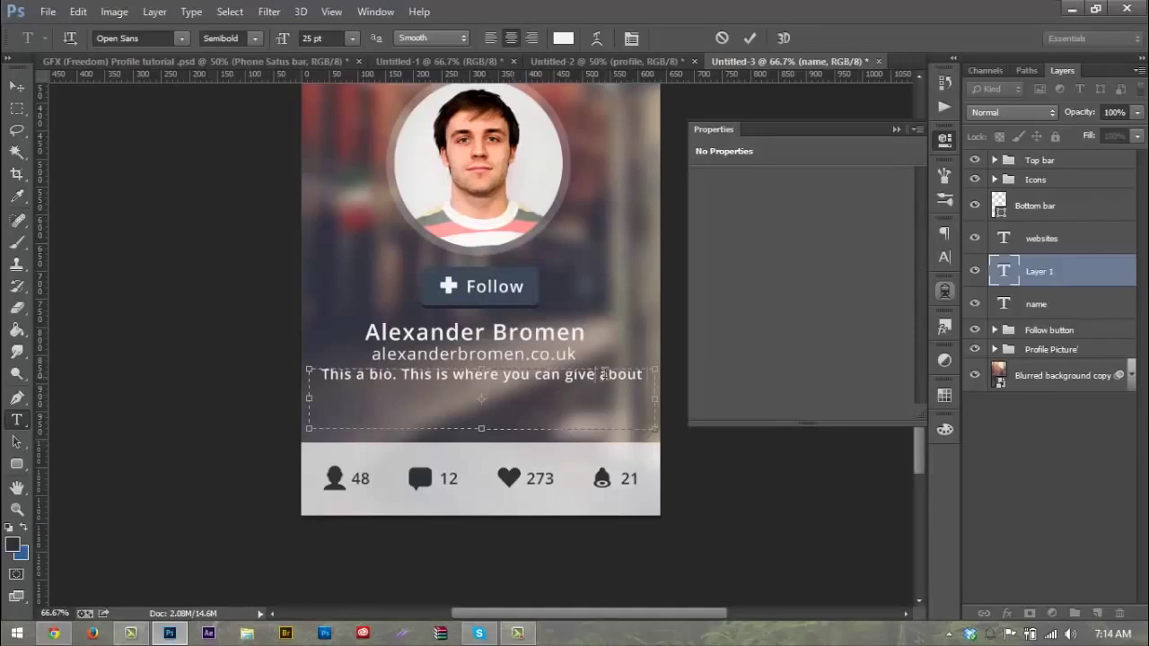
pyautogui.press('Left')
pyautogui.press('Left')
pyautogui.press('Left')
pyautogui.press('Left')
pyautogui.press('Left')
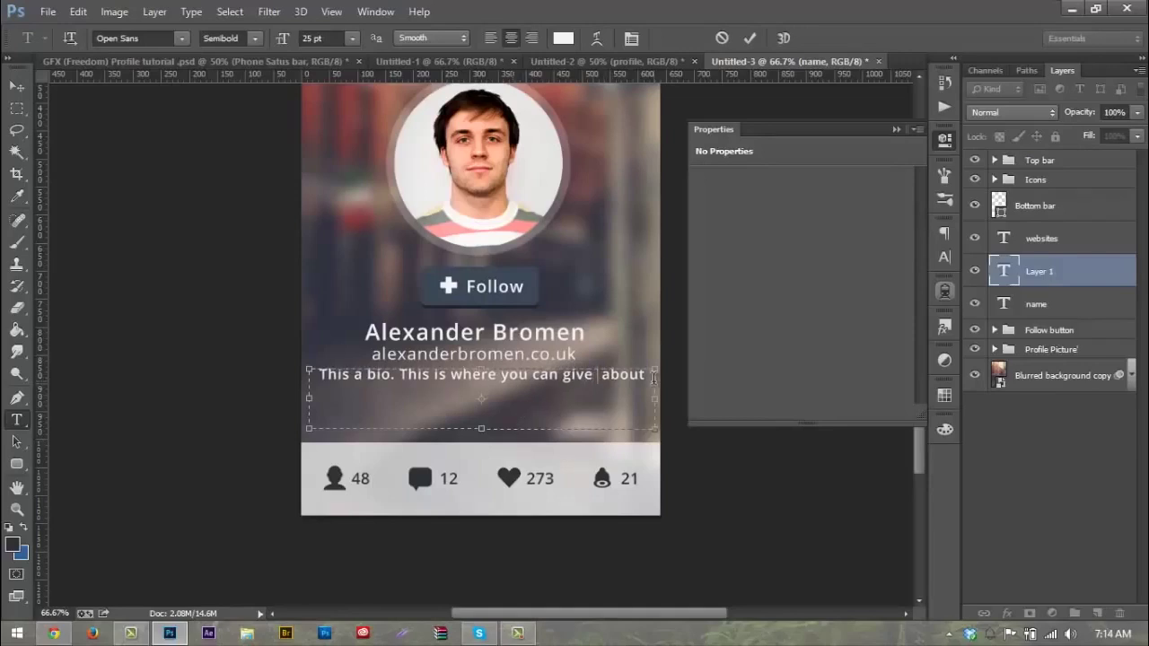
pyautogui.write('informat')
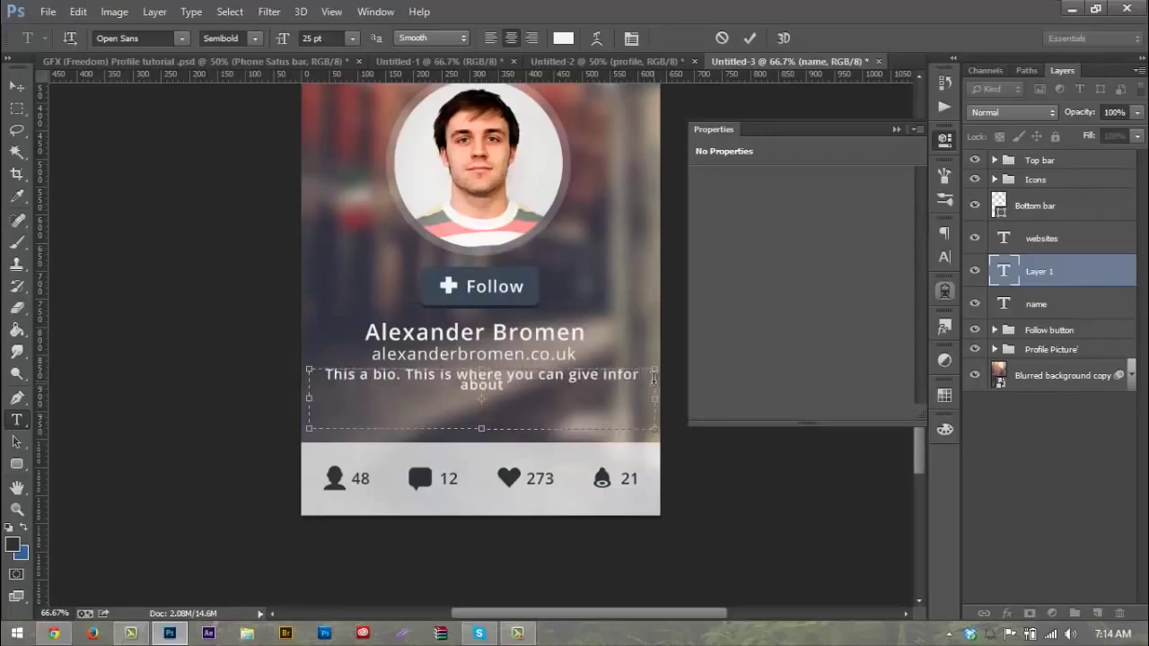
pyautogui.write('ion')
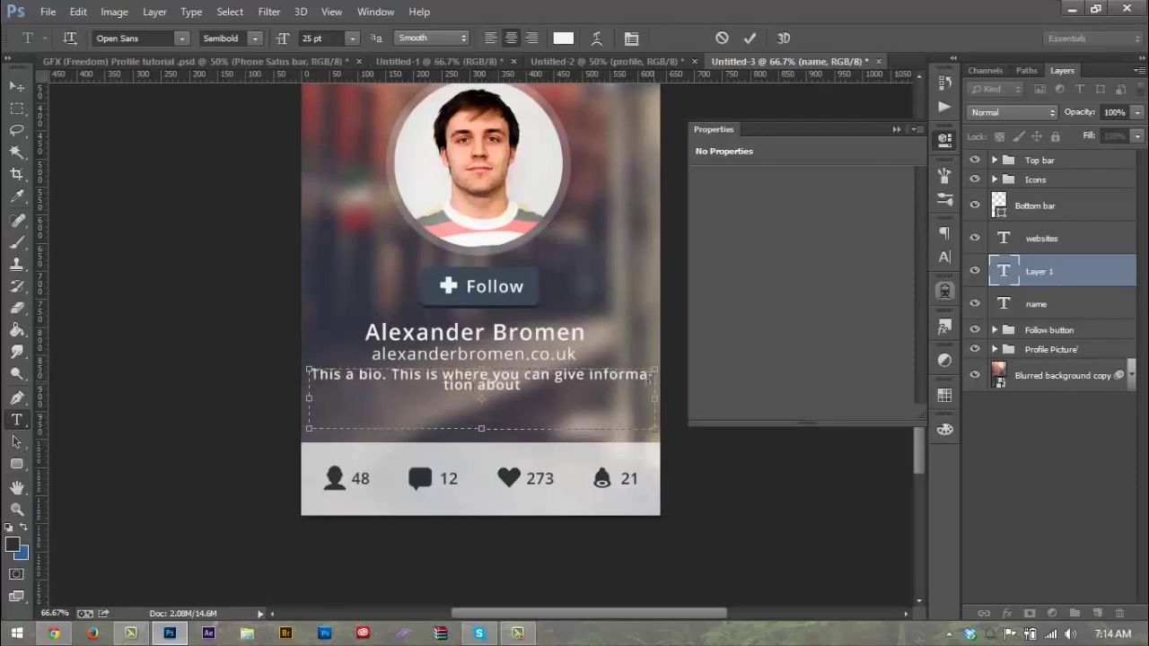
pyautogui.click(542, 384)
pyautogui.write('you')
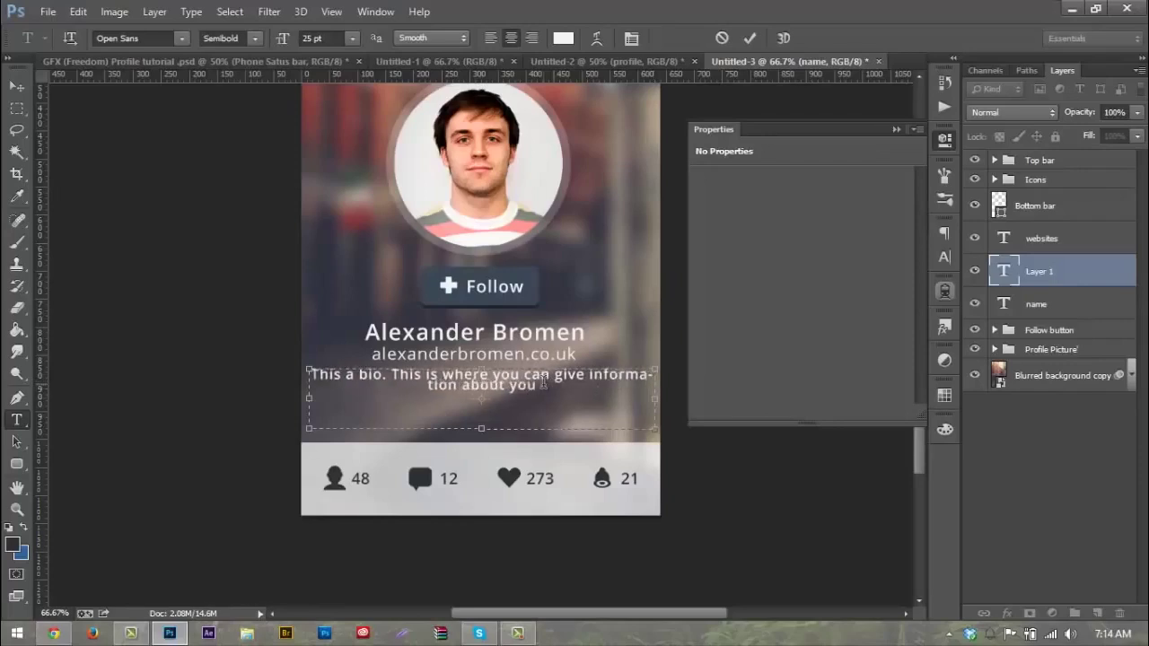
pyautogui.write('rself so others know')
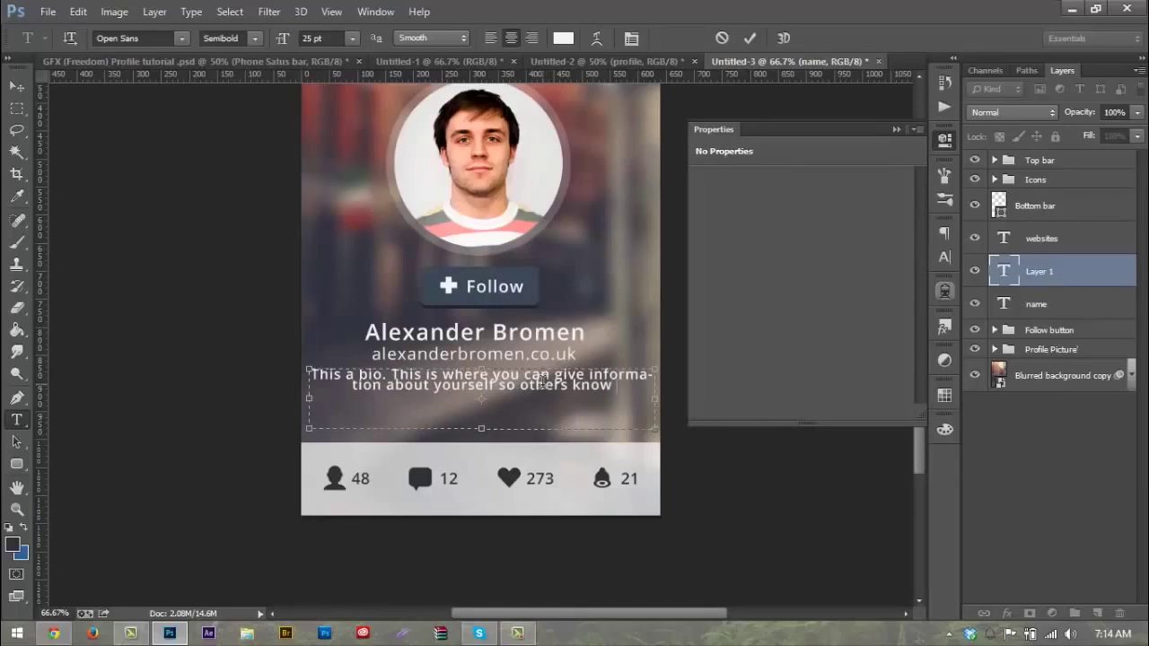
pyautogui.write(' who an')
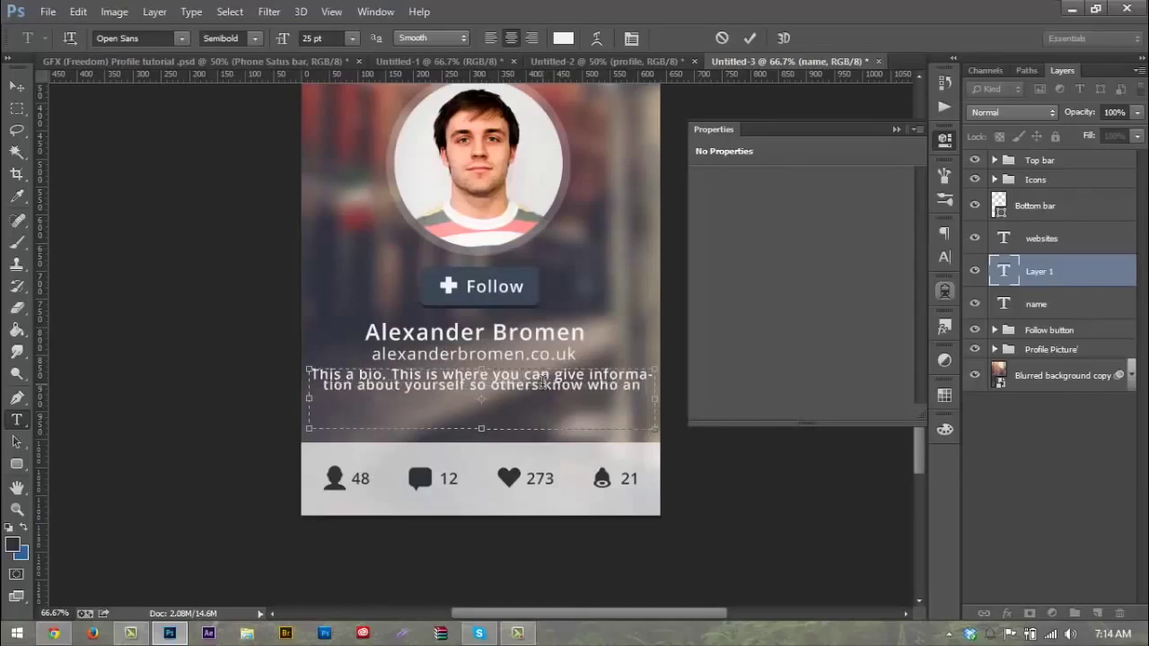
pyautogui.write('d what')
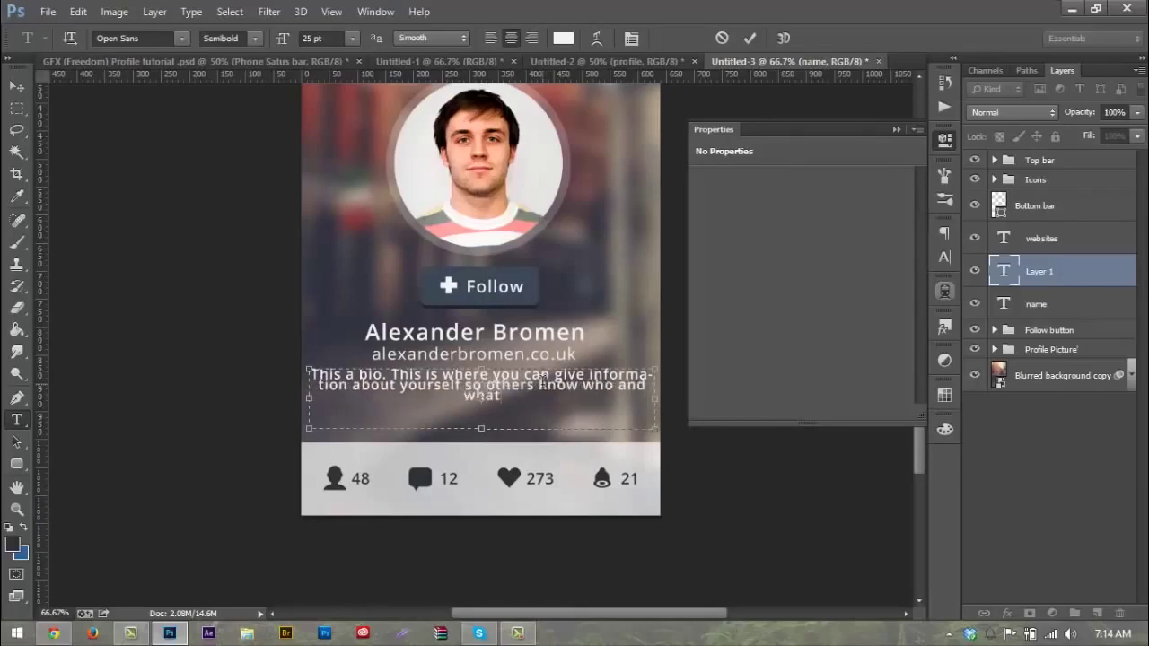
pyautogui.write(' you like do.')
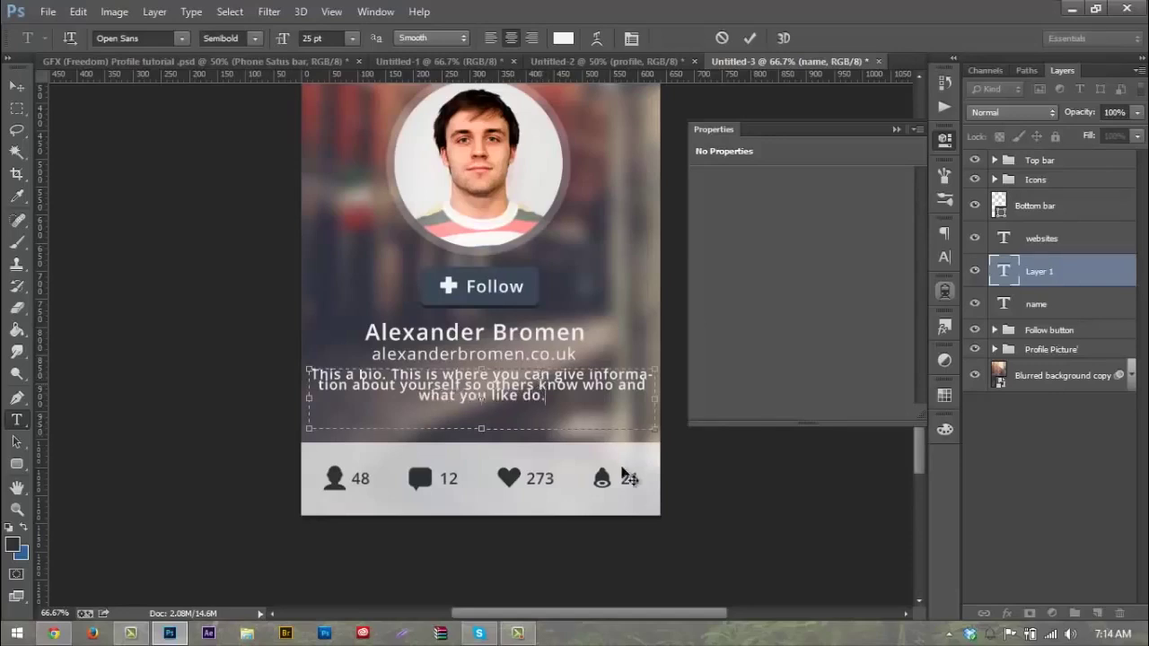
pyautogui.hotkey('ctrl', 'a')
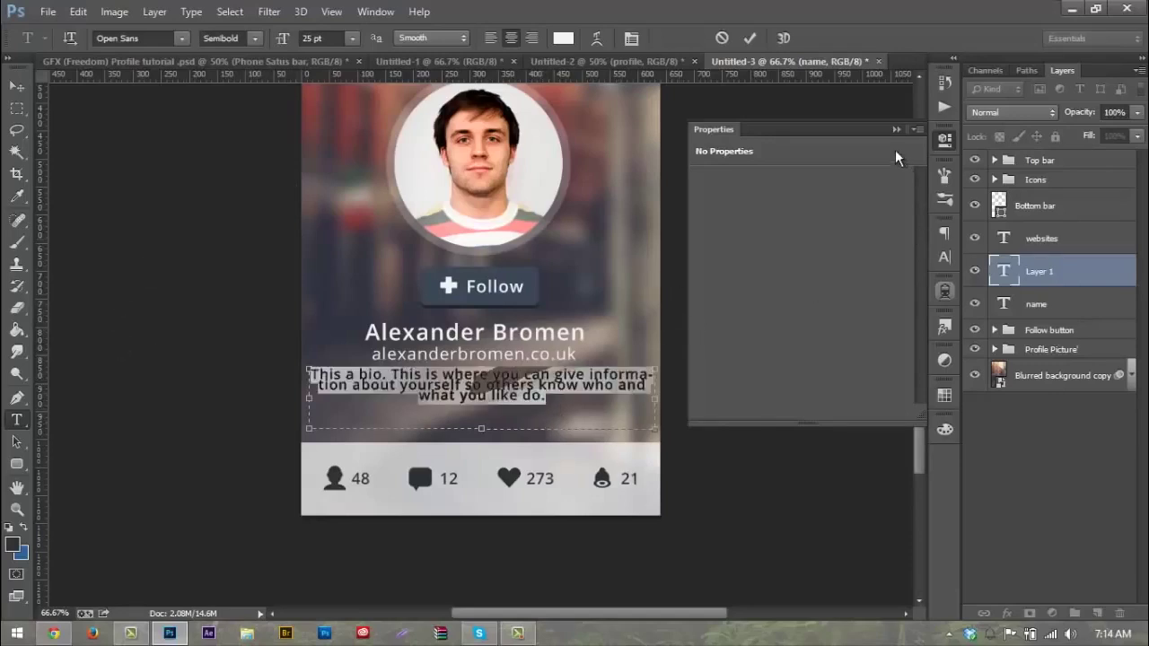
# Step: In the Character panel, set the bio's leading to Auto and tracking to 30
pyautogui.click(895, 130)
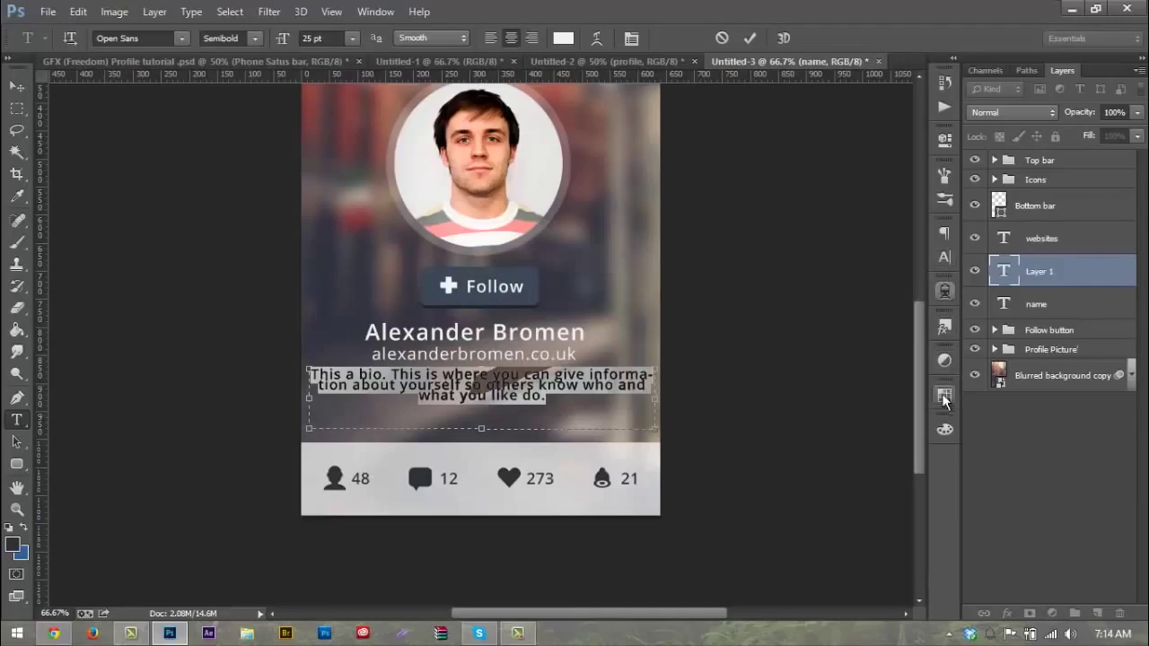
pyautogui.click(943, 235)
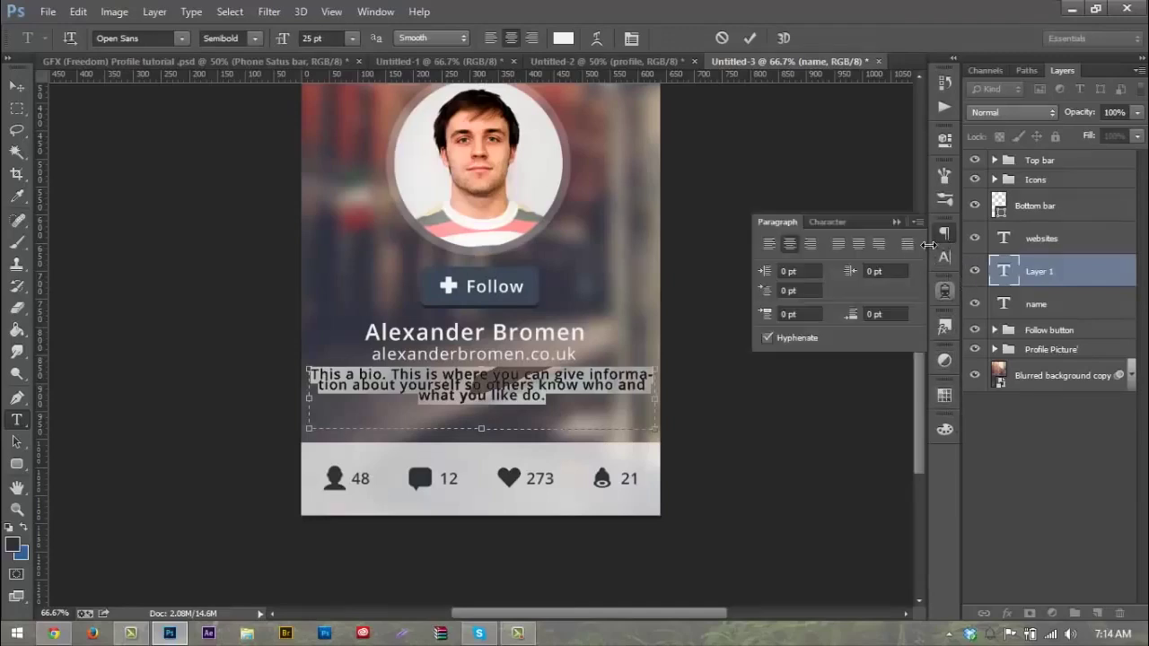
pyautogui.click(941, 234)
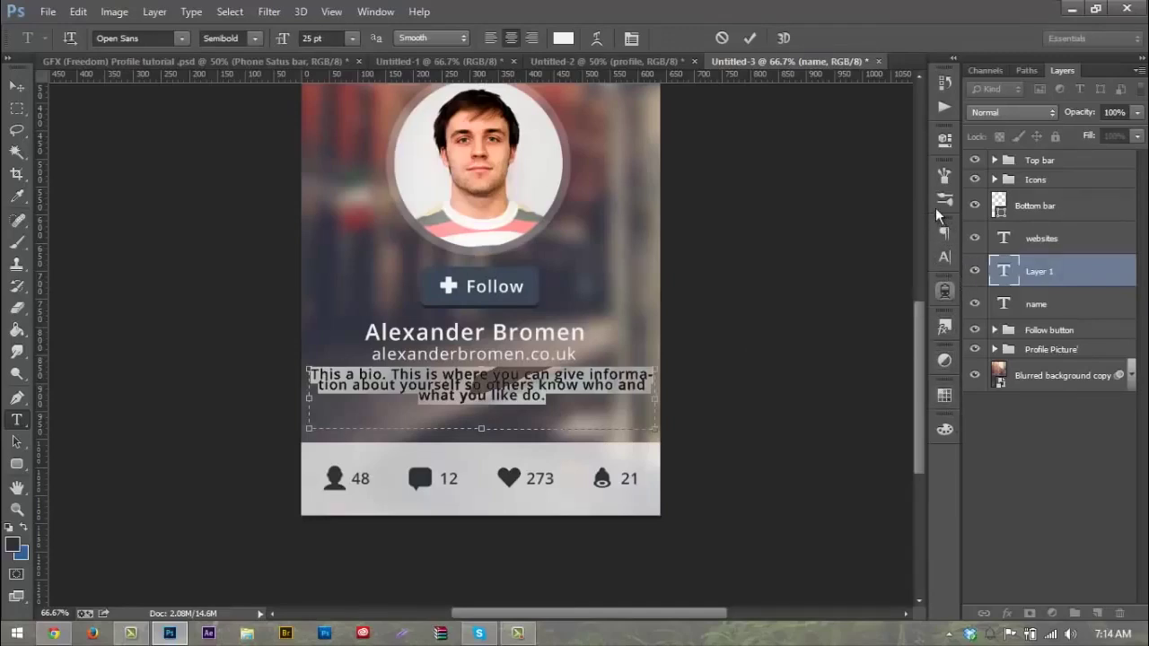
pyautogui.click(943, 258)
pyautogui.click(875, 287)
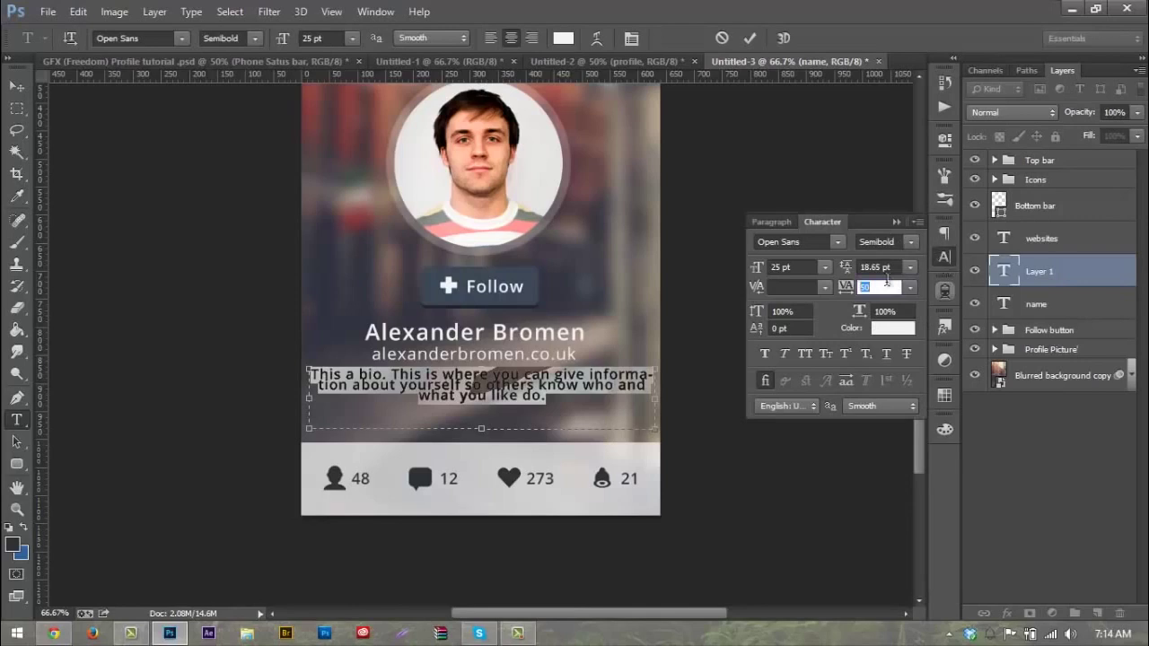
pyautogui.click(908, 268)
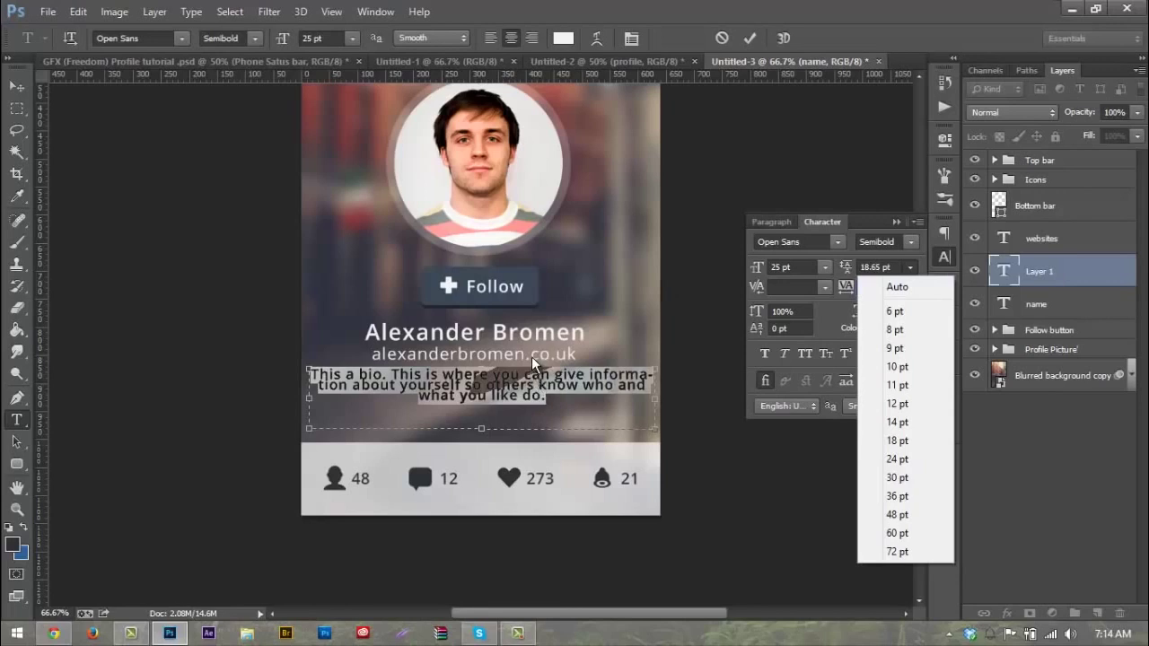
pyautogui.click(897, 287)
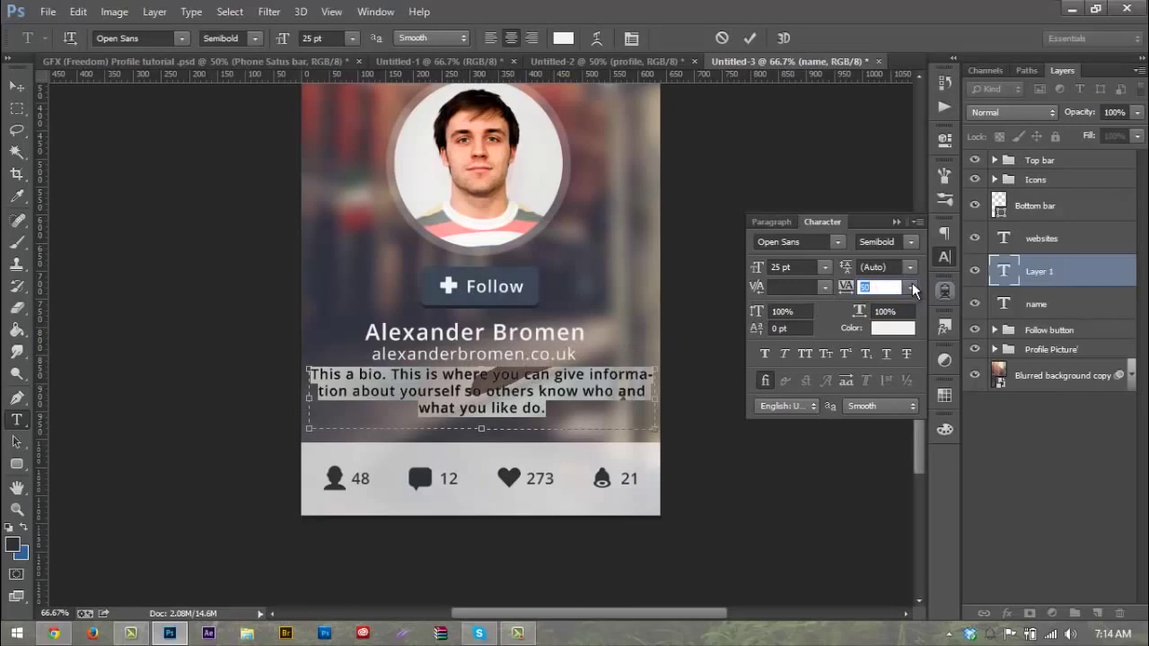
pyautogui.write('30')
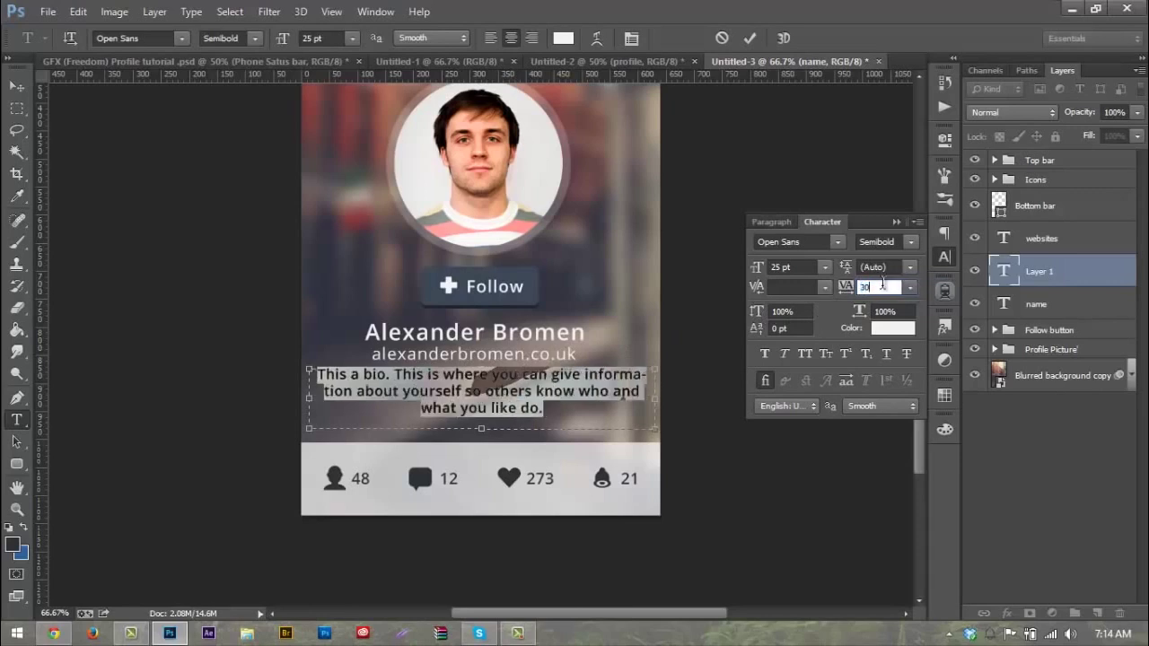
# Step: Make the bio Open Sans Light at 20 pt and move it slightly lower
pyautogui.click(255, 39)
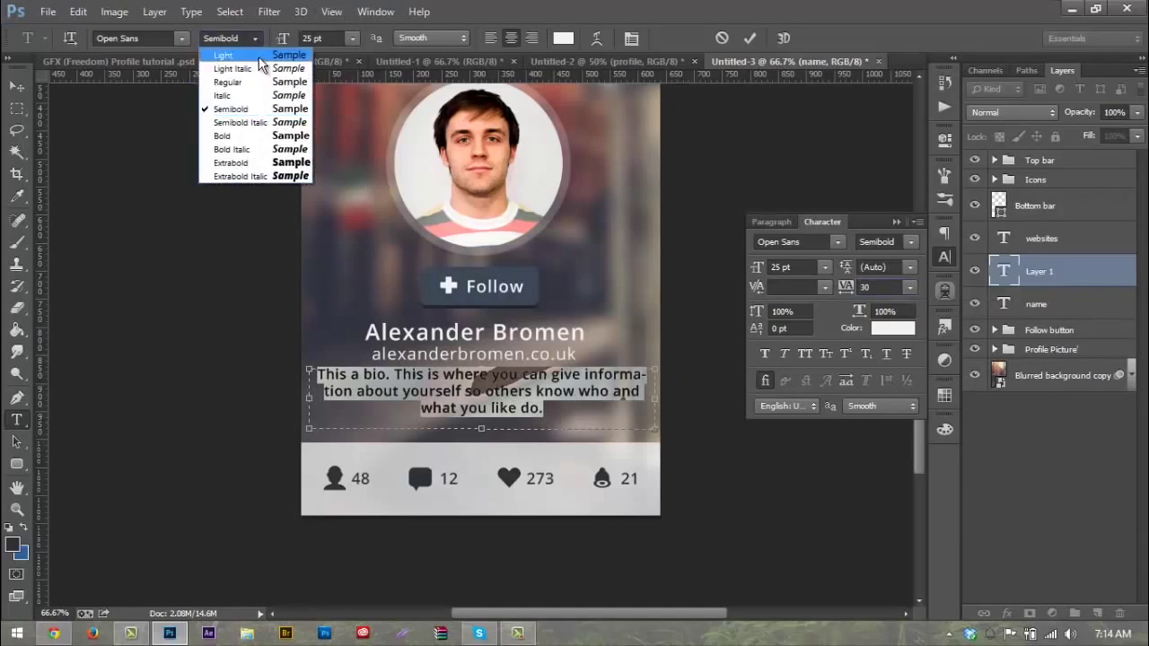
pyautogui.click(258, 57)
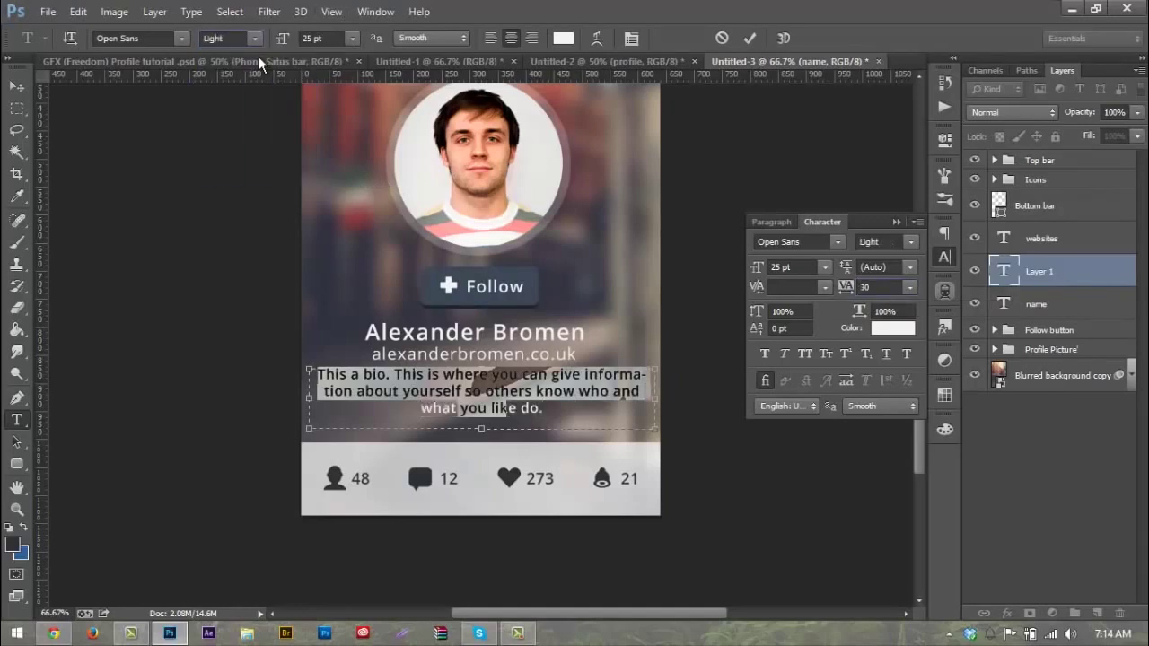
pyautogui.click(18, 86)
pyautogui.press('t')
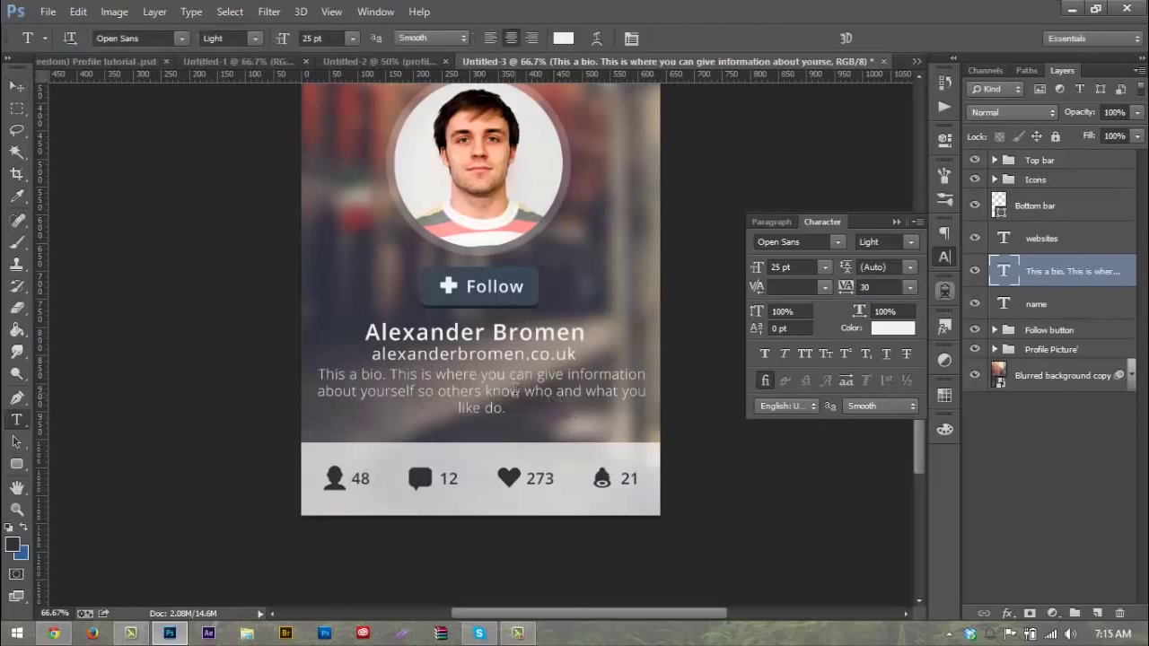
pyautogui.click(517, 412)
pyautogui.hotkey('ctrl', 'a')
pyautogui.click(323, 37)
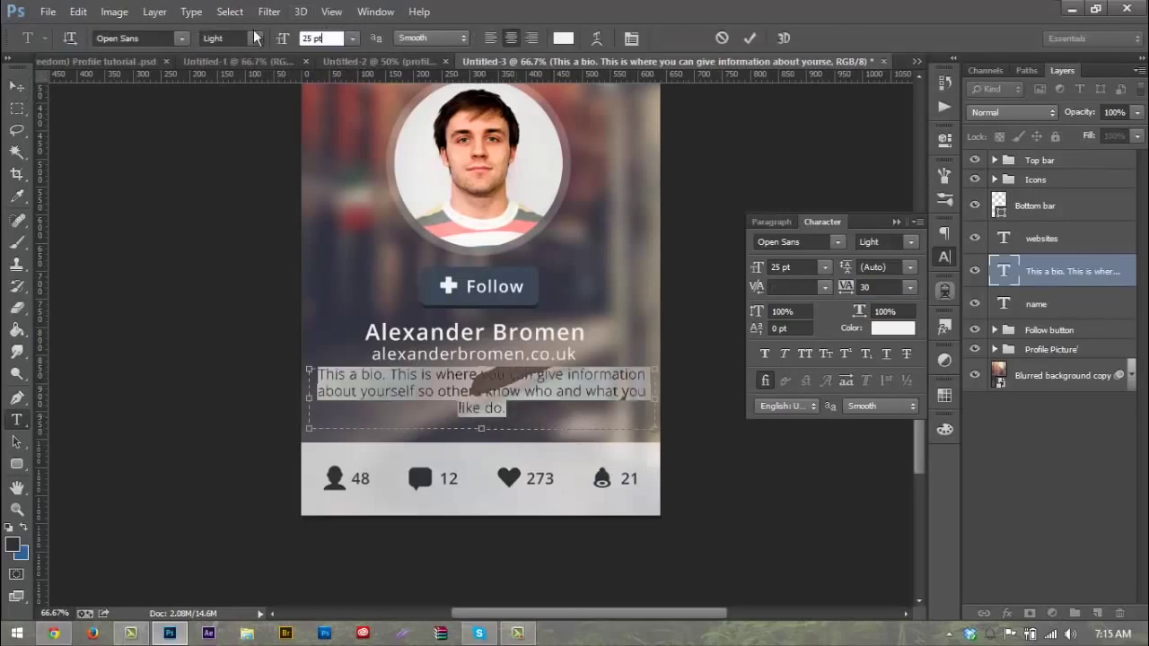
pyautogui.write('20')
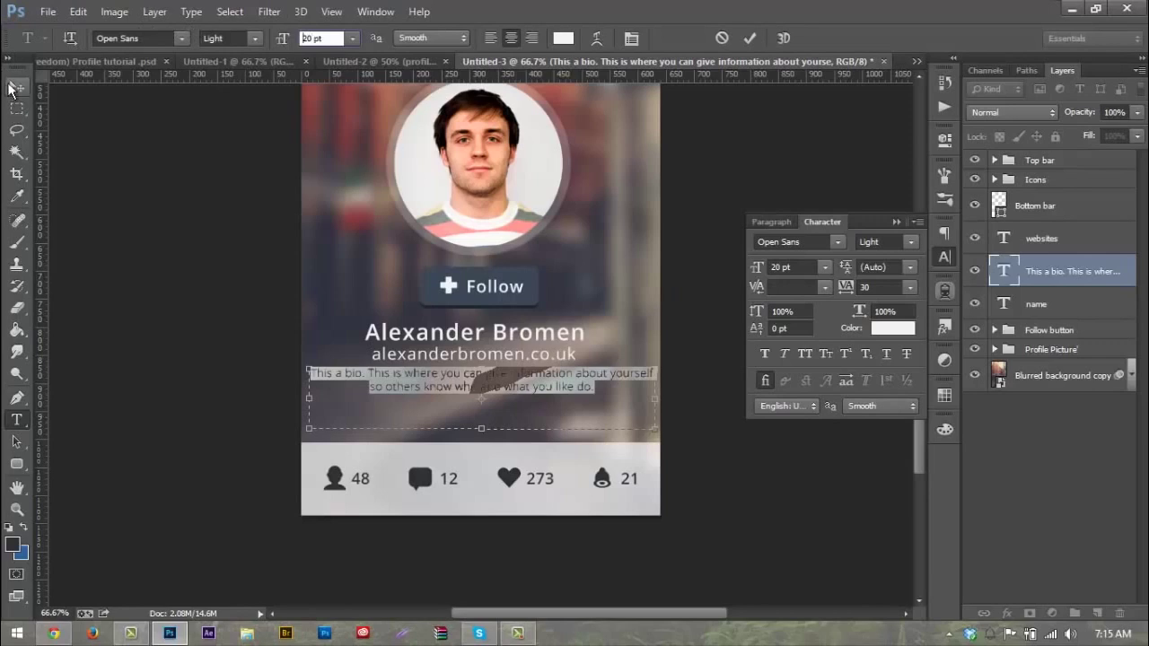
pyautogui.click(17, 86)
pyautogui.moveTo(484, 384); pyautogui.dragTo(484, 398)
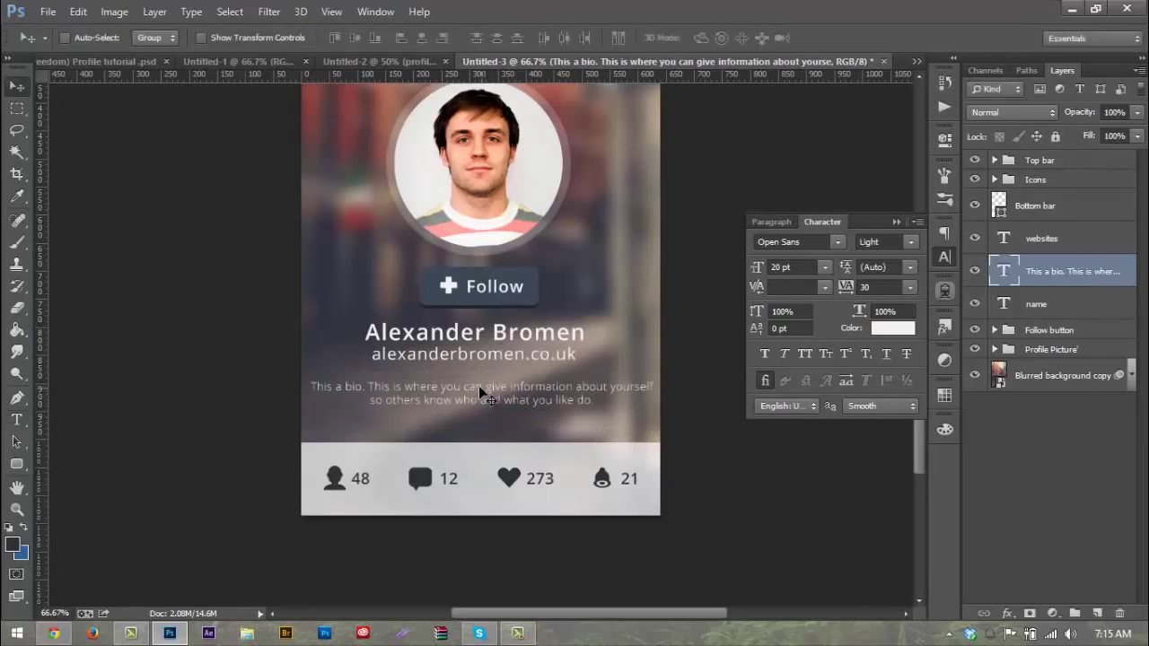
# Step: Narrow the bio text box to about 509 px so it wraps after 'about'
pyautogui.press('t')
pyautogui.hotkey('ctrl', 't')
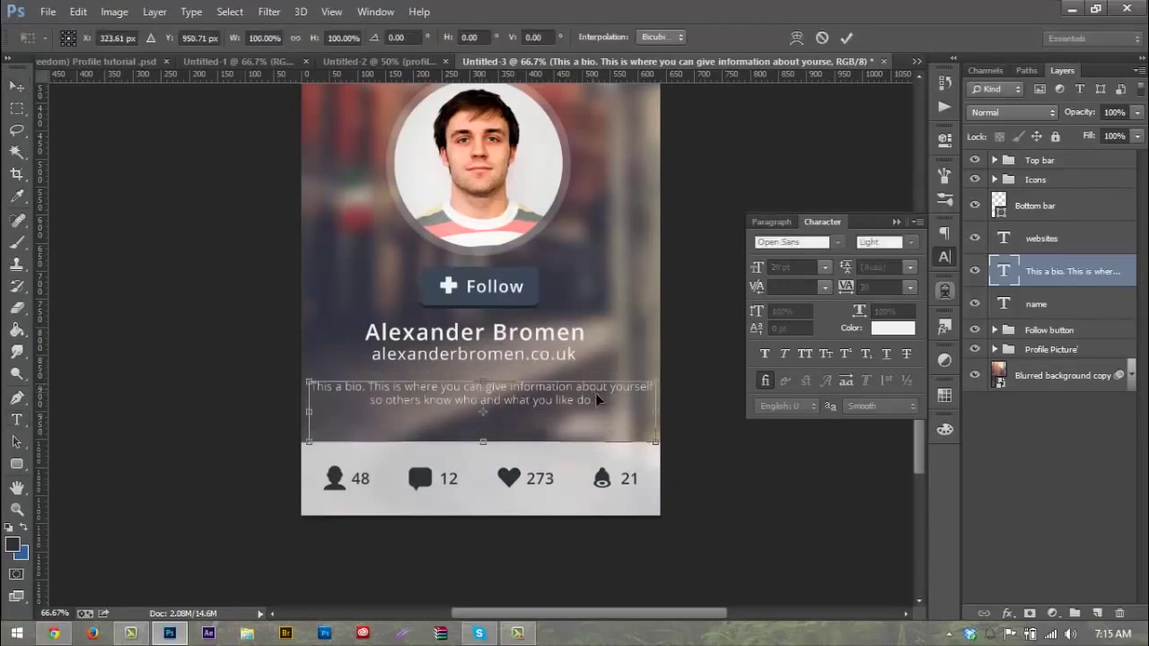
pyautogui.moveTo(652, 411); pyautogui.dragTo(634, 412)
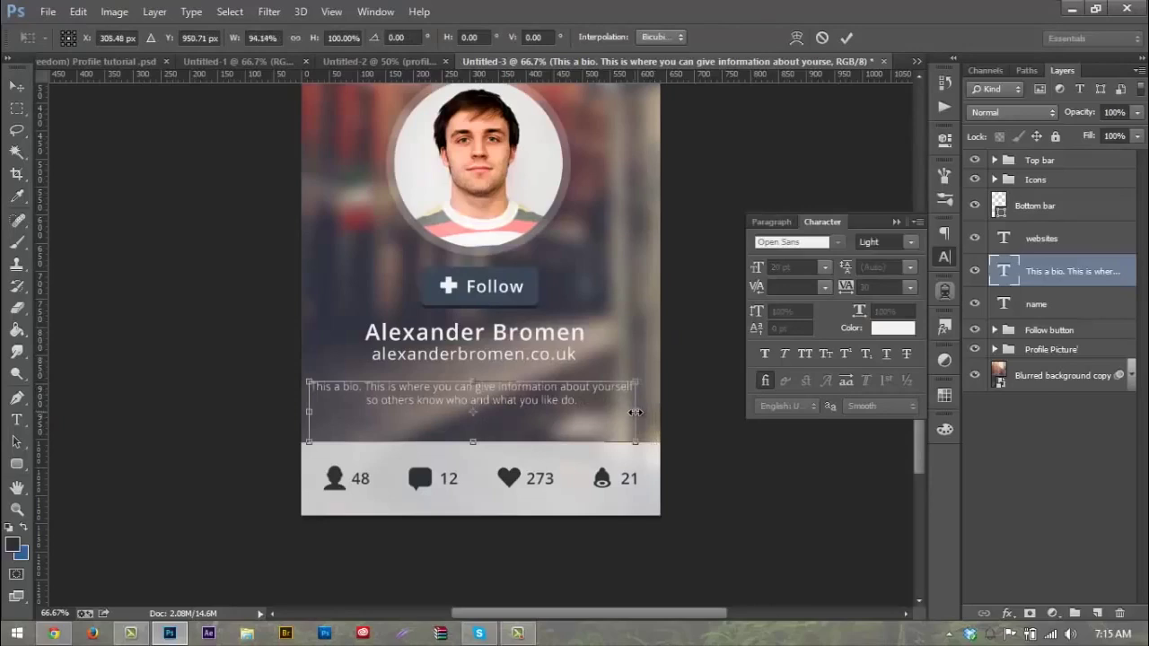
pyautogui.press('Escape')
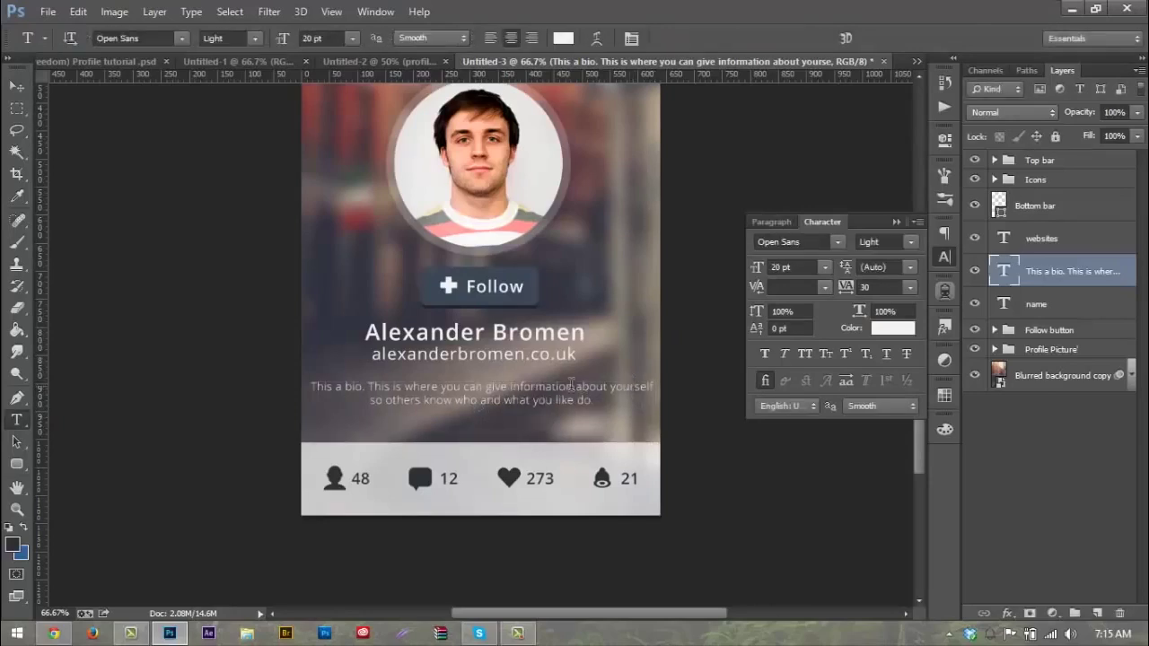
pyautogui.click(547, 399)
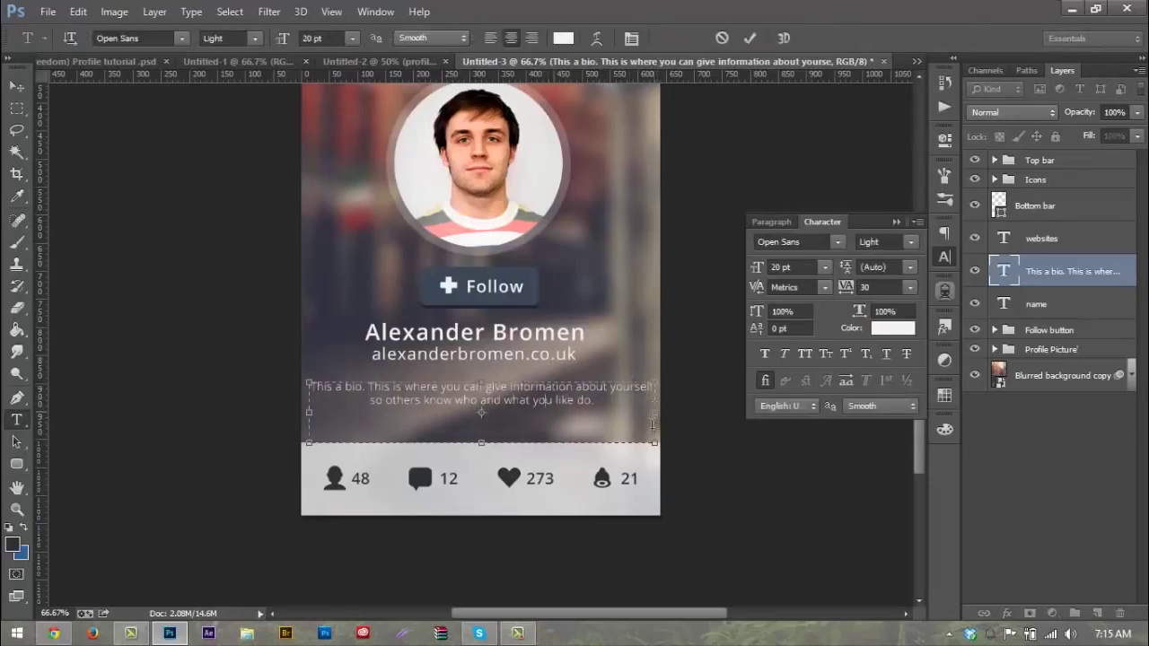
pyautogui.moveTo(653, 443); pyautogui.dragTo(640, 443)
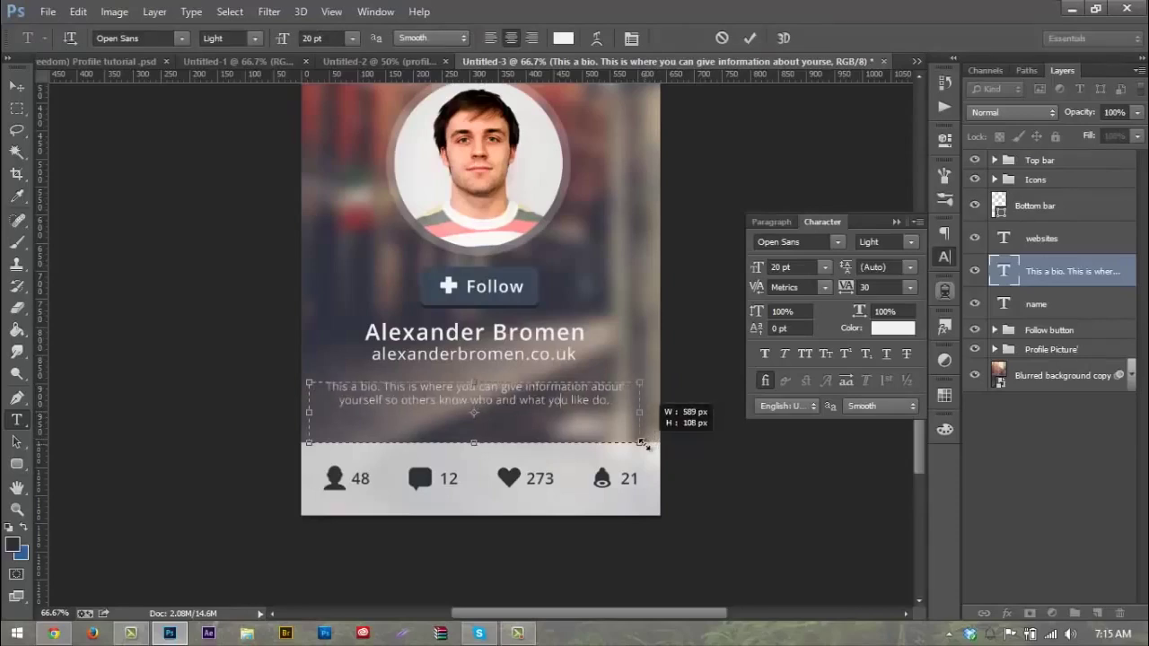
# Step: Resize the whole bio paragraph to 22 pt and commit the text
pyautogui.click(17, 85)
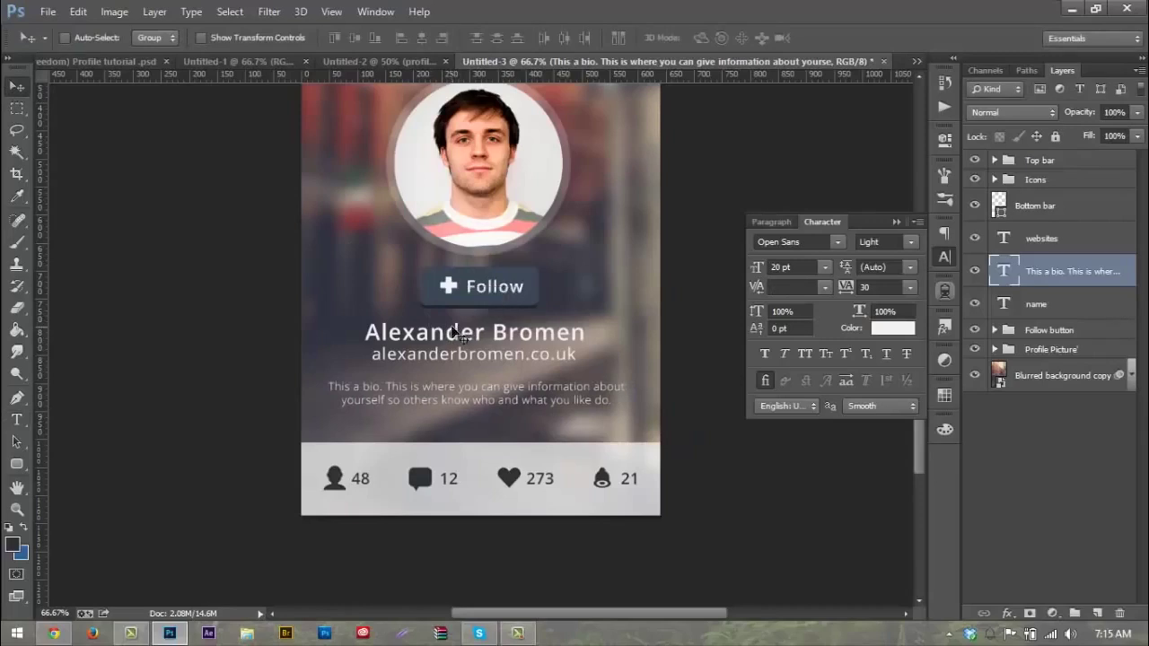
pyautogui.press('t')
pyautogui.click(428, 386)
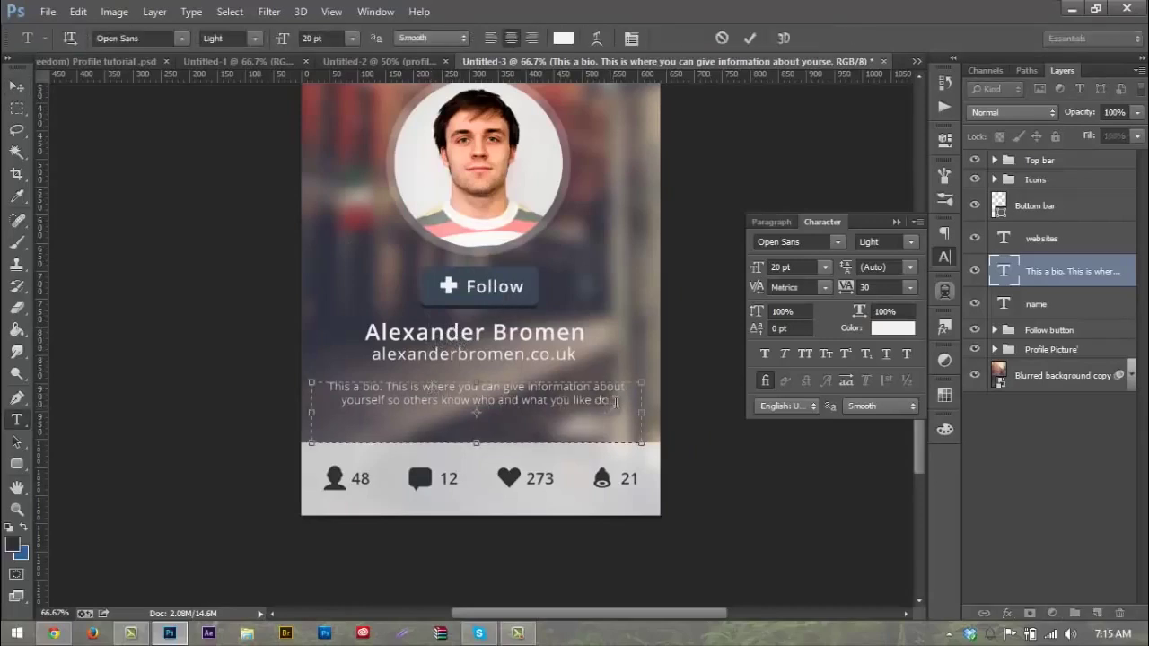
pyautogui.moveTo(601, 405); pyautogui.dragTo(303, 336)
pyautogui.click(319, 37)
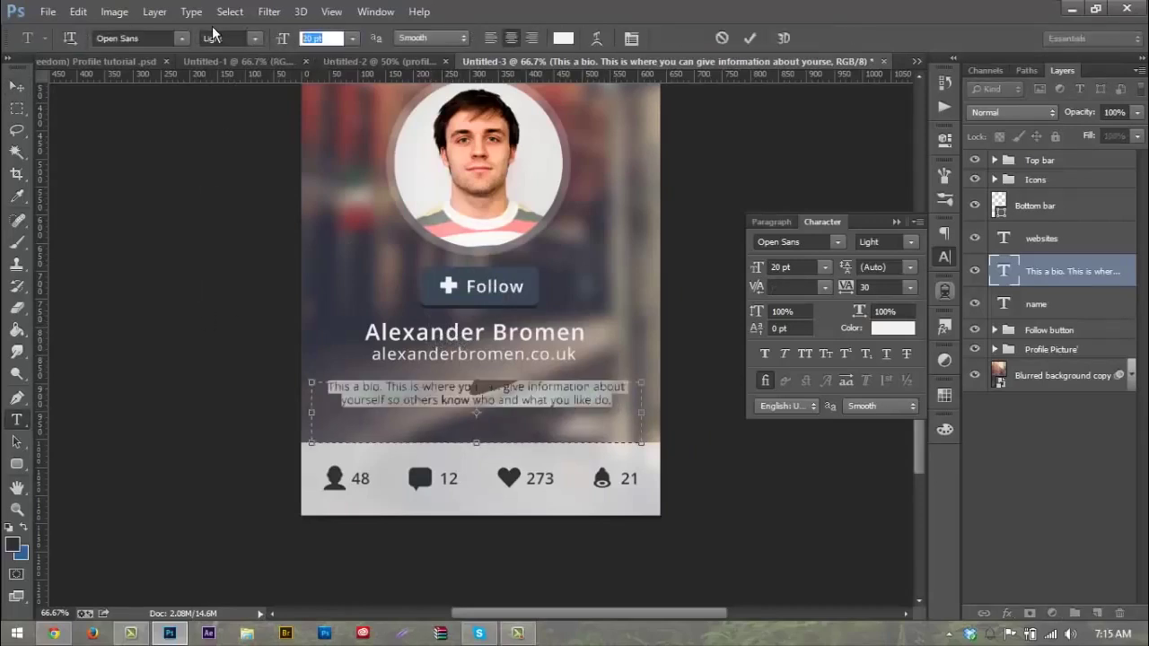
pyautogui.write('25')
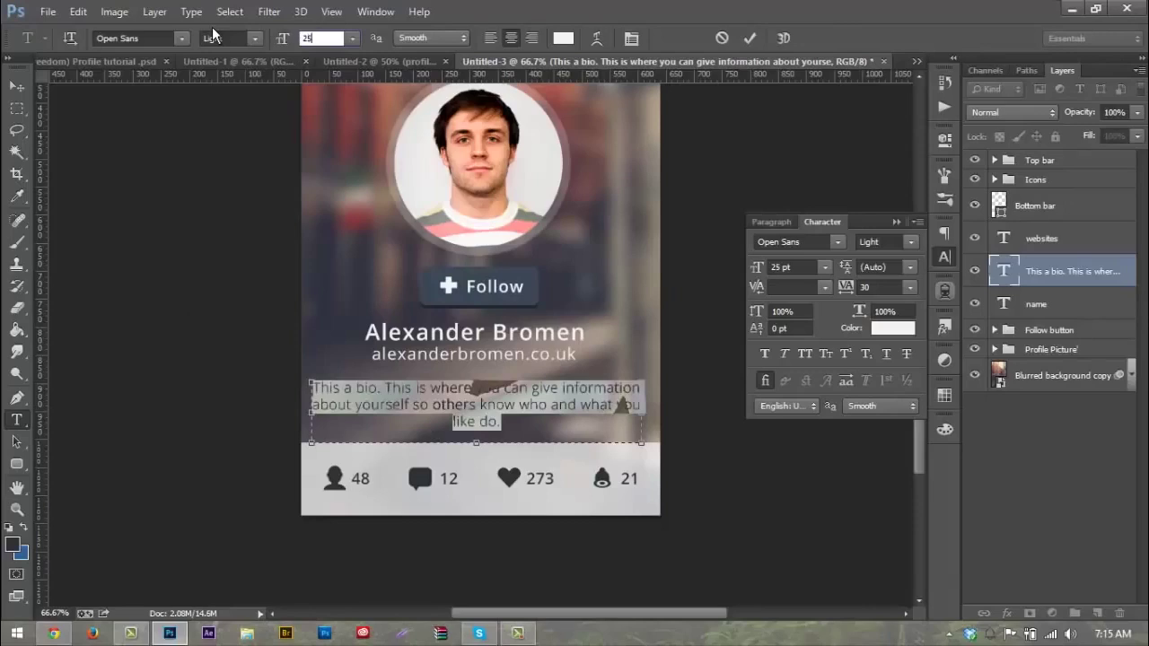
pyautogui.press('Down')
pyautogui.press('Down')
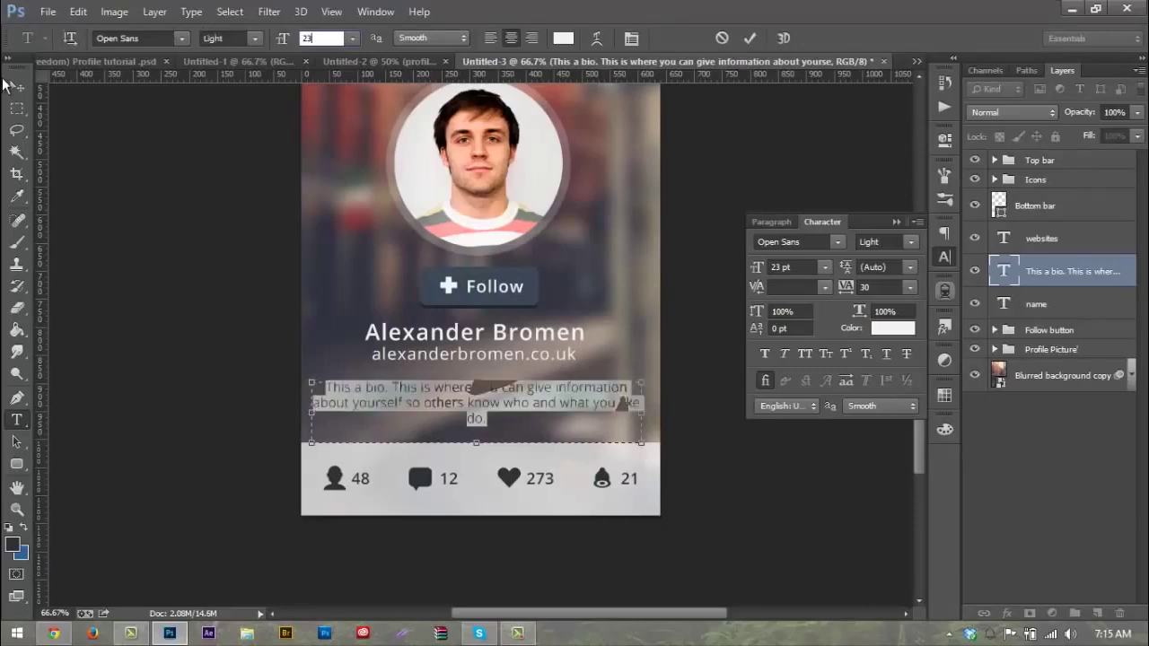
pyautogui.press('Down')
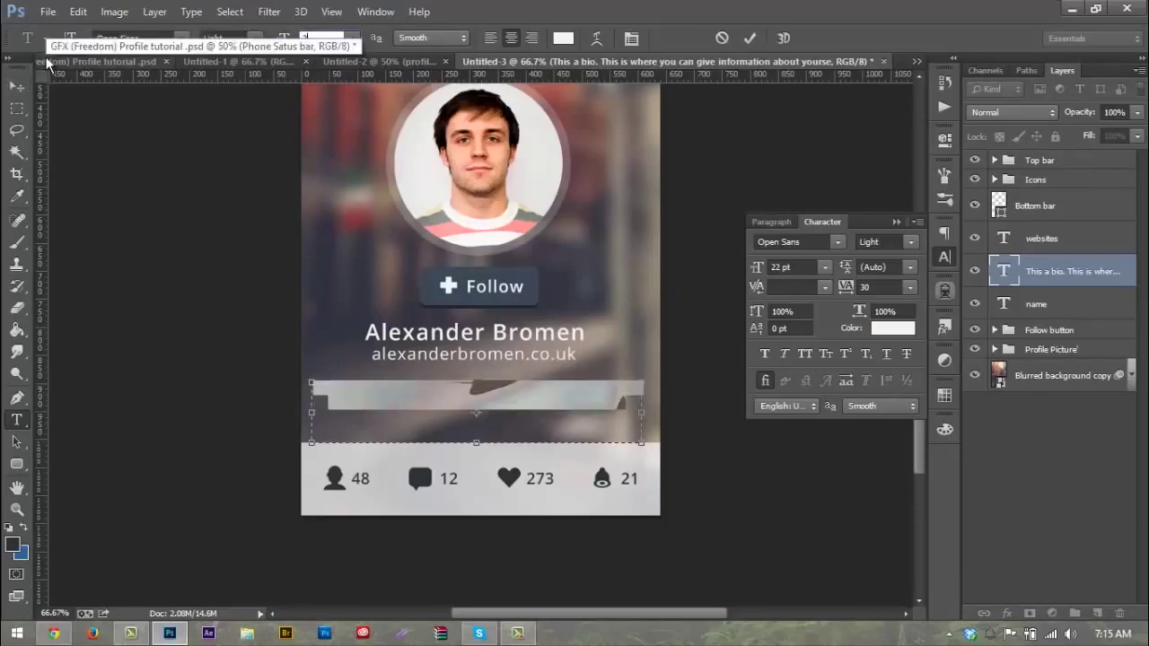
pyautogui.click(17, 86)
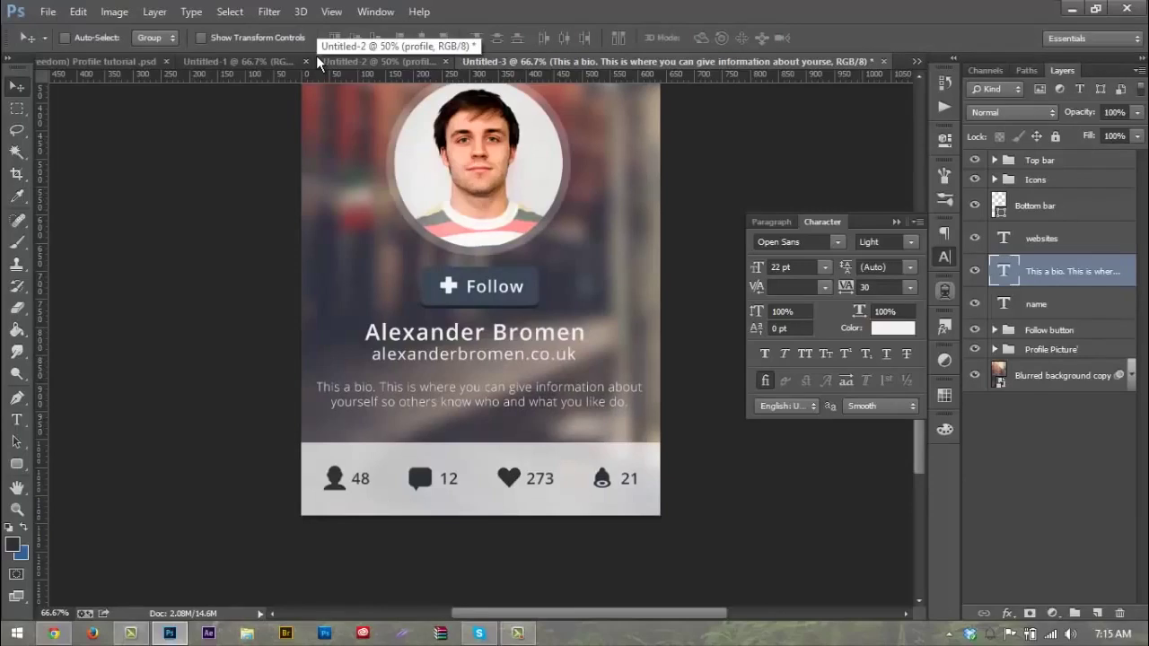
# Step: Move the profile photo, Follow button, name and website layers about 66 px higher
pyautogui.hotkey('ctrl', '-')
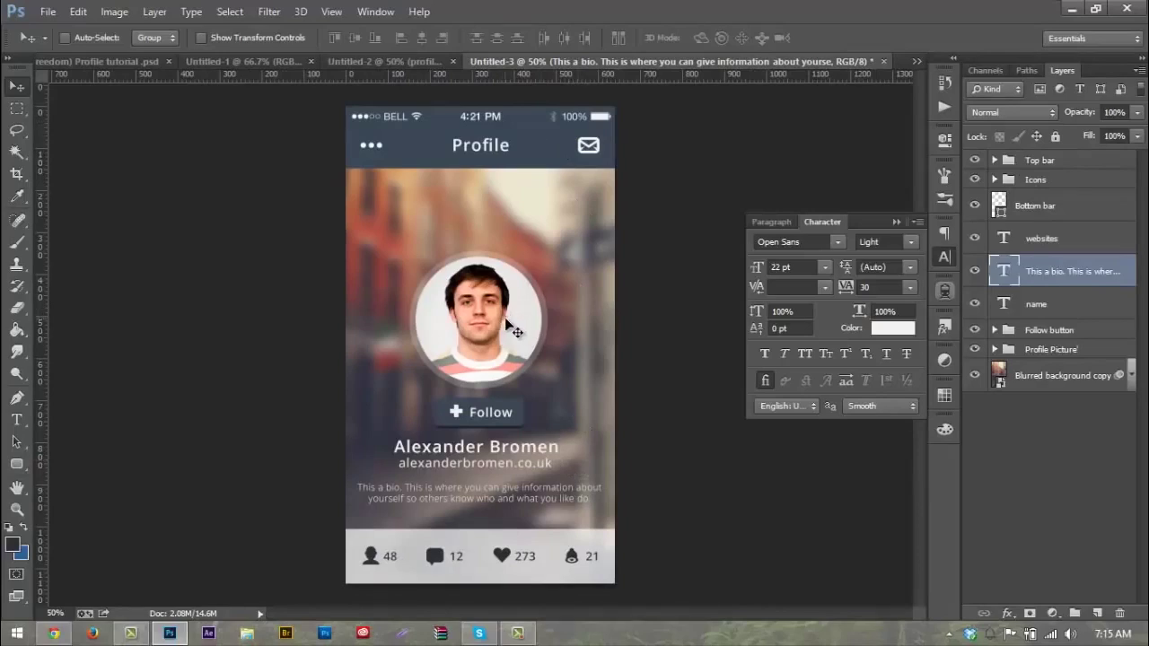
pyautogui.click(1044, 350)
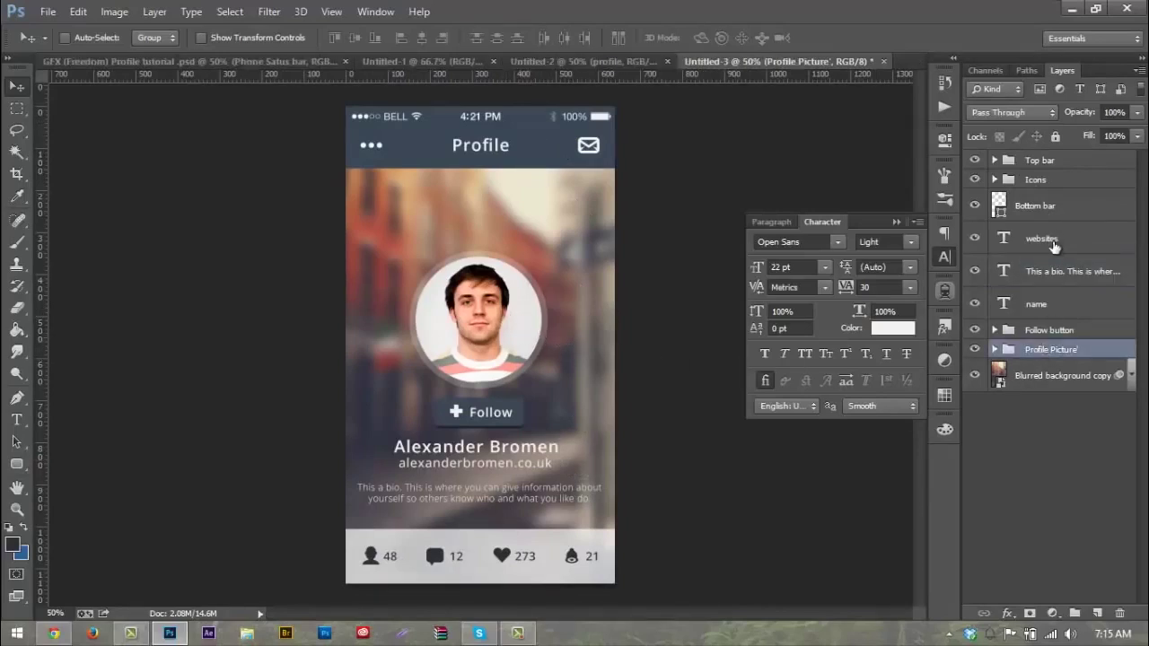
pyautogui.keyDown('shift'); pyautogui.click(1050, 238); pyautogui.keyUp('shift')
pyautogui.moveTo(589, 366)
pyautogui.mouseDown()
pyautogui.moveTo(588, 346)
pyautogui.moveTo(584, 359)
pyautogui.mouseUp()
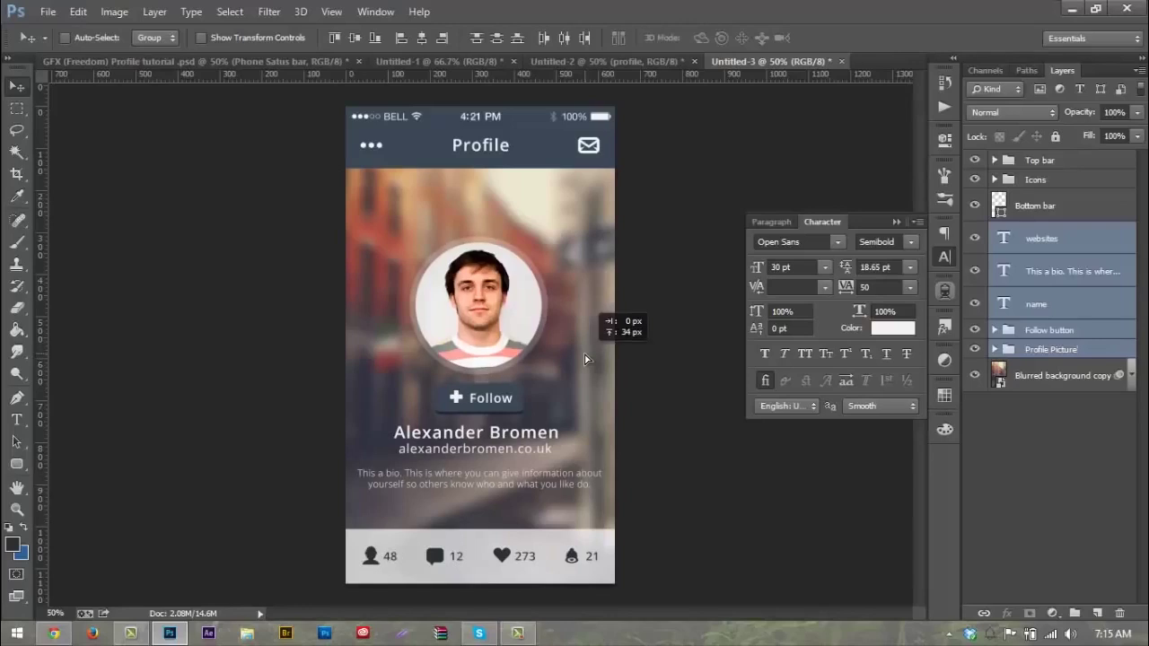
pyautogui.moveTo(552, 346)
pyautogui.mouseDown()
pyautogui.moveTo(548, 360)
pyautogui.moveTo(550, 337)
pyautogui.mouseUp()
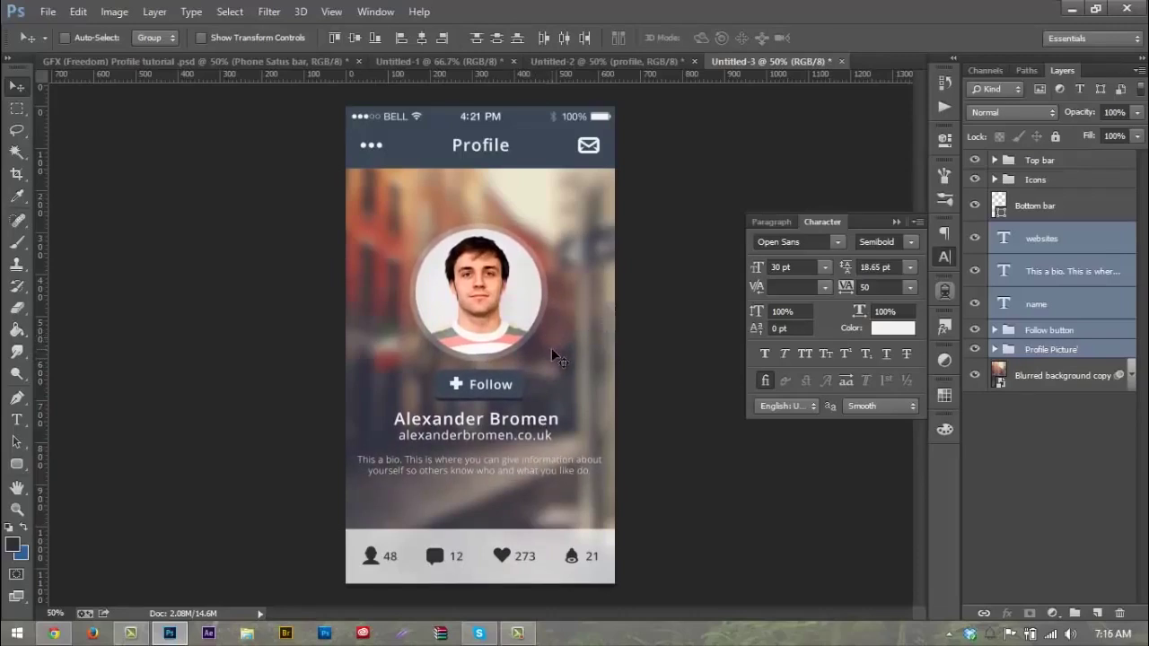
# Step: At 100% zoom, nudge the bio paragraph about 10 px lower
pyautogui.hotkey('ctrl', '+')
pyautogui.hotkey('ctrl', '+')
pyautogui.scroll(-3, 552, 347)
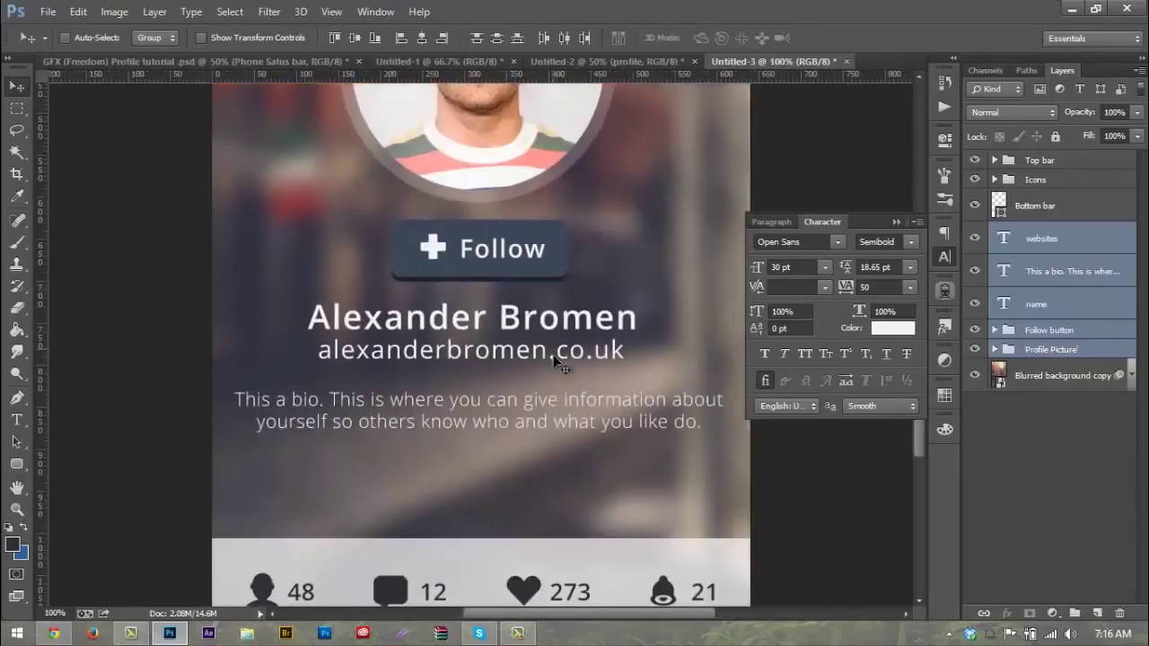
pyautogui.keyDown('ctrl'); pyautogui.click(602, 429); pyautogui.keyUp('ctrl')
pyautogui.moveTo(603, 433); pyautogui.dragTo(604, 446)
pyautogui.scroll(-10, 441, 436)
pyautogui.scroll(3, 440, 426)
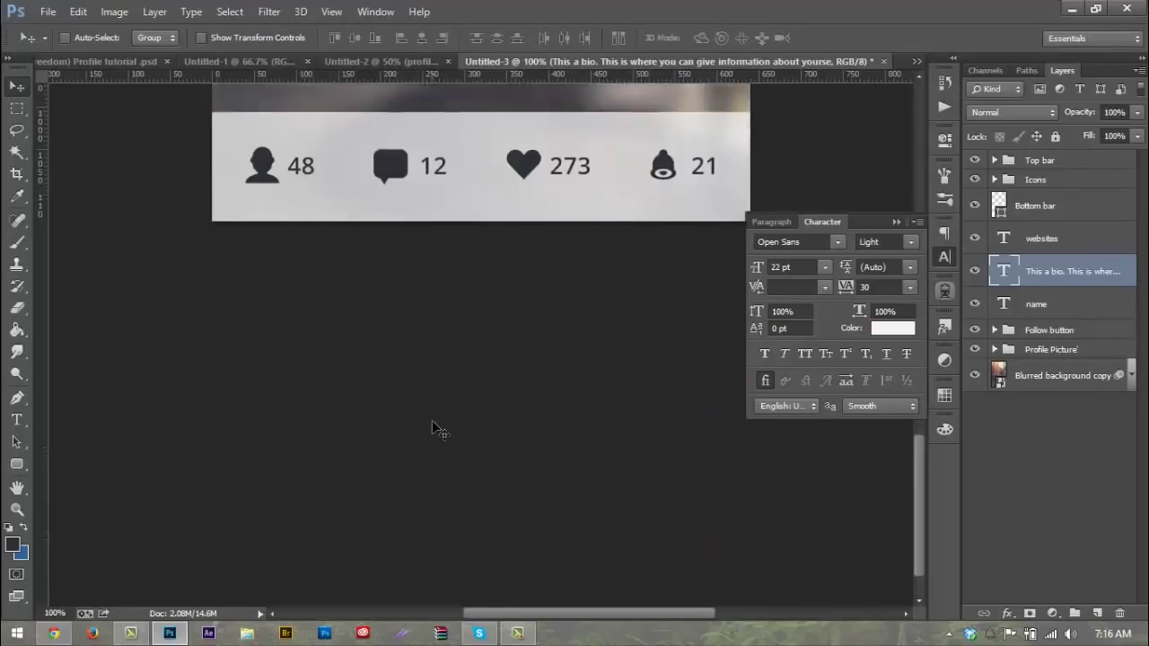
pyautogui.scroll(8, 439, 417)
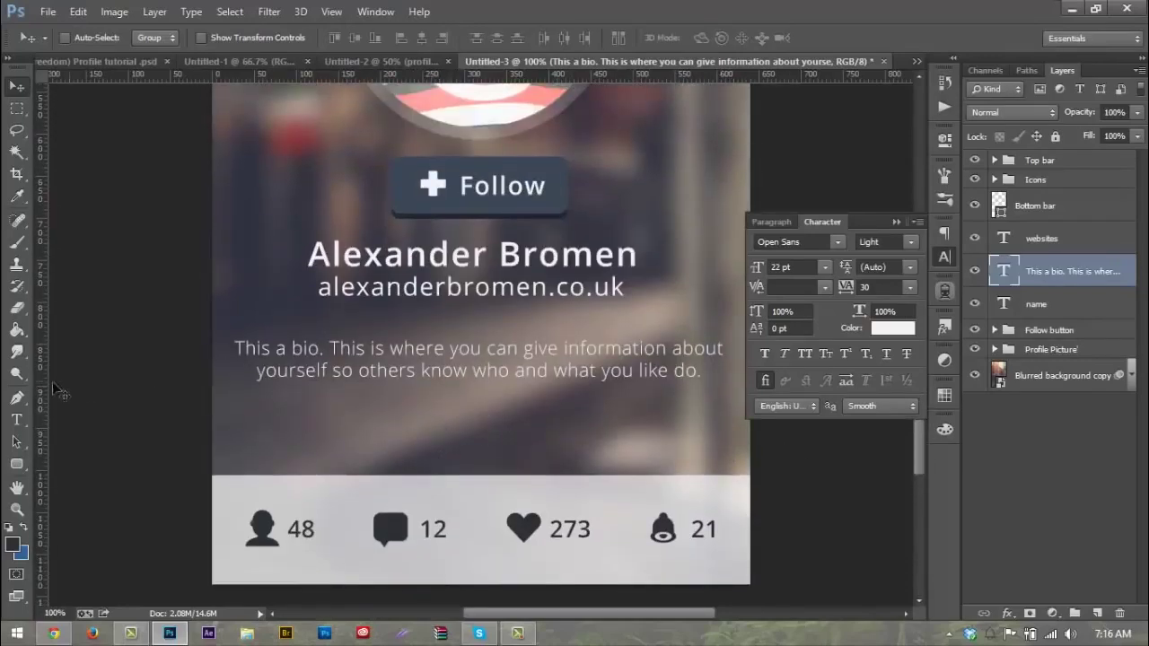
# Step: Create a 100 × 100 px circle with the Ellipse Tool
pyautogui.click(16, 463)
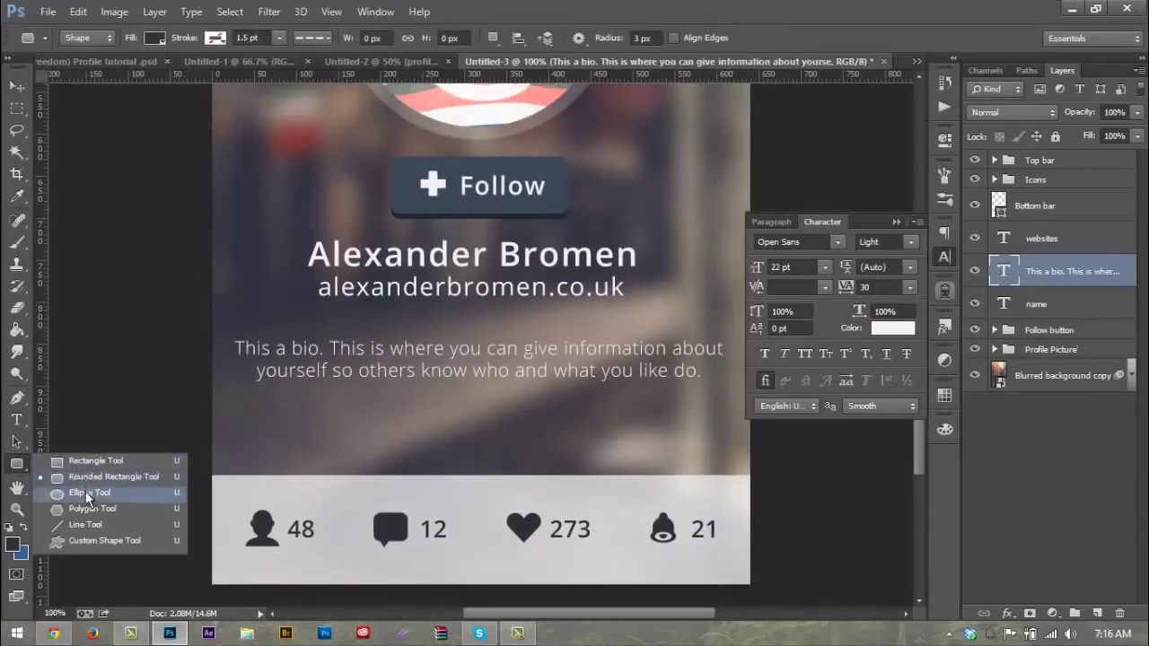
pyautogui.click(88, 492)
pyautogui.click(14, 465)
pyautogui.click(103, 494)
pyautogui.click(398, 423)
pyautogui.click(614, 259)
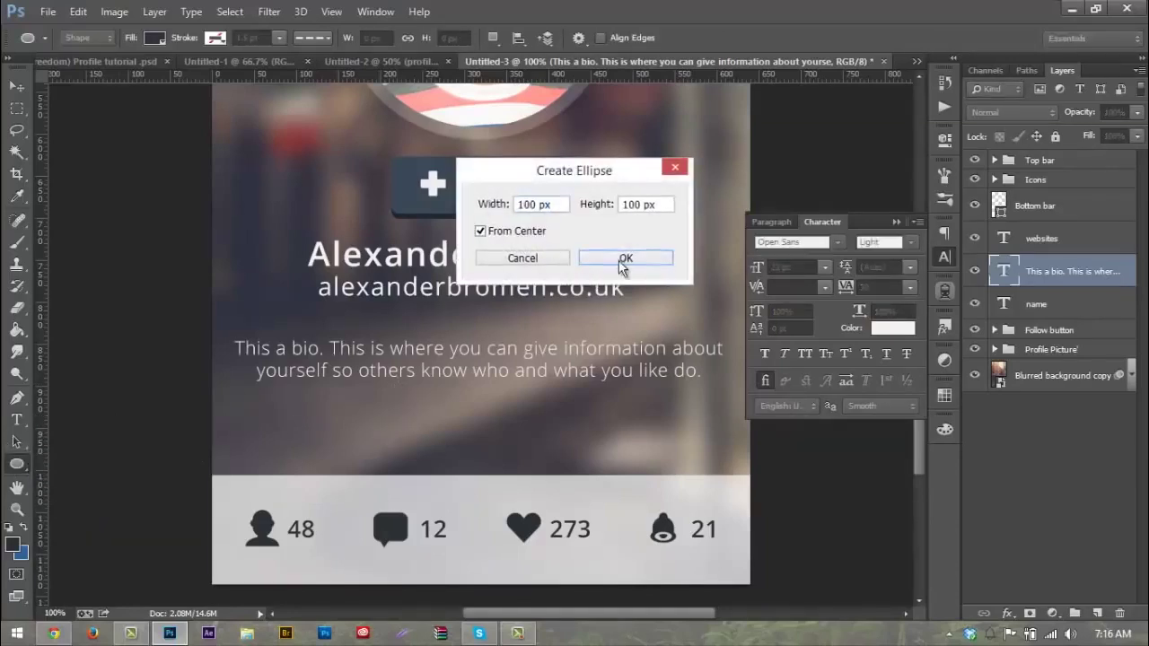
pyautogui.click(895, 129)
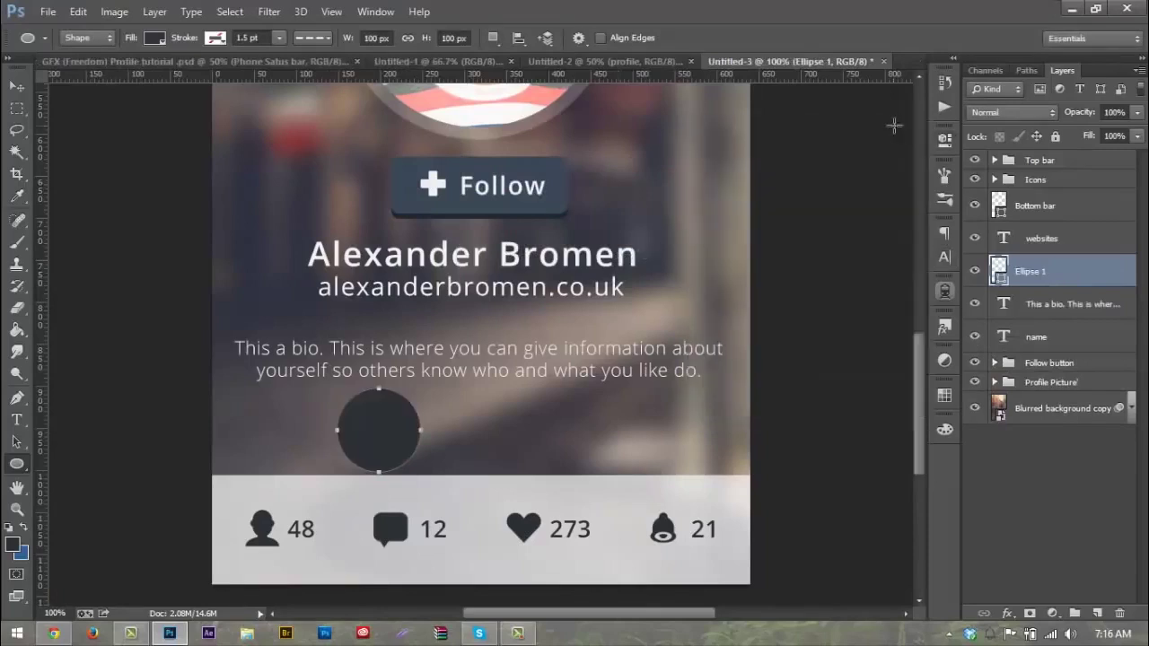
# Step: Scale the circle to 20% width and place it just below the bio text
pyautogui.hotkey('ctrl', 't')
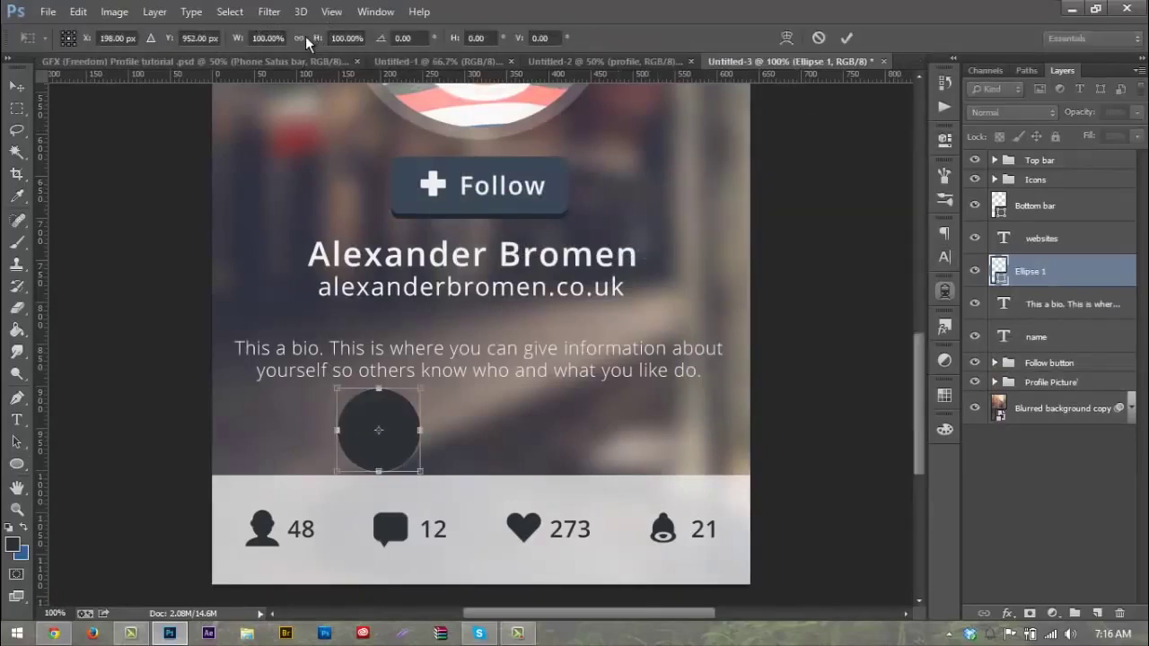
pyautogui.click(284, 35)
pyautogui.write('50')
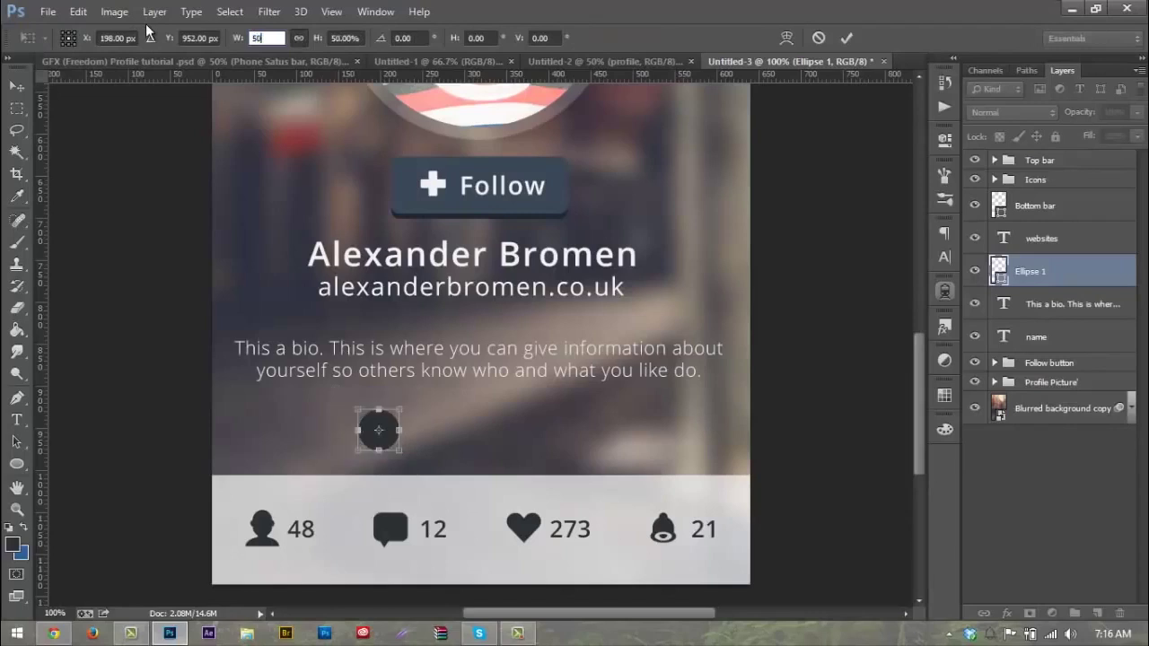
pyautogui.press('BackSpace')
pyautogui.write('20')
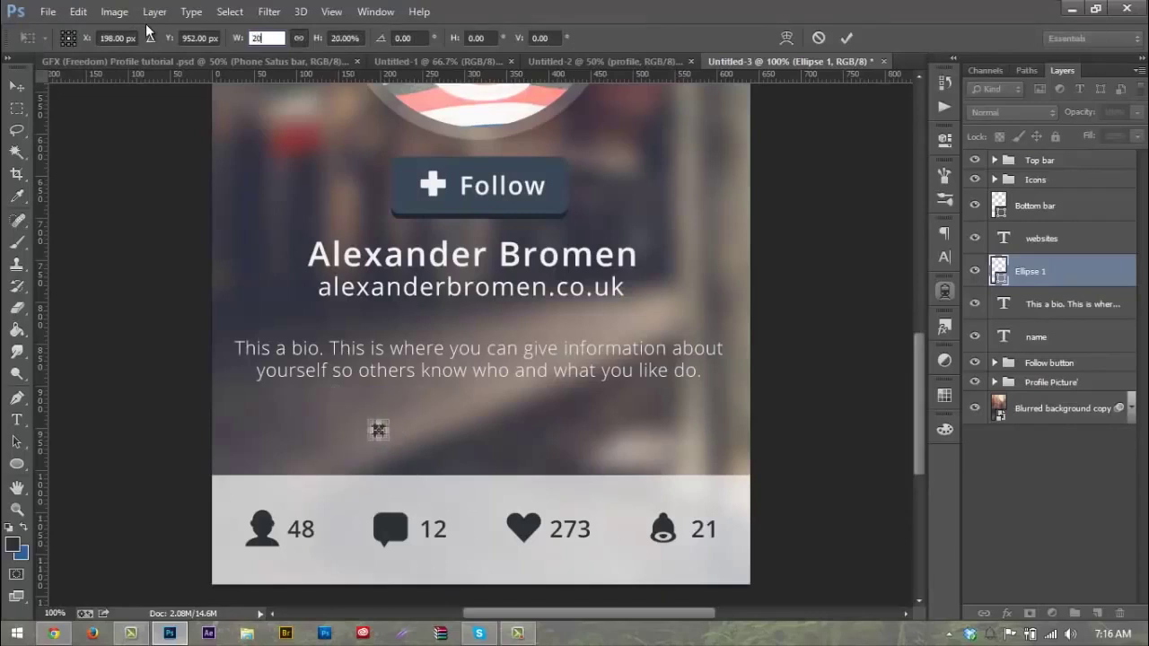
pyautogui.press('Return')
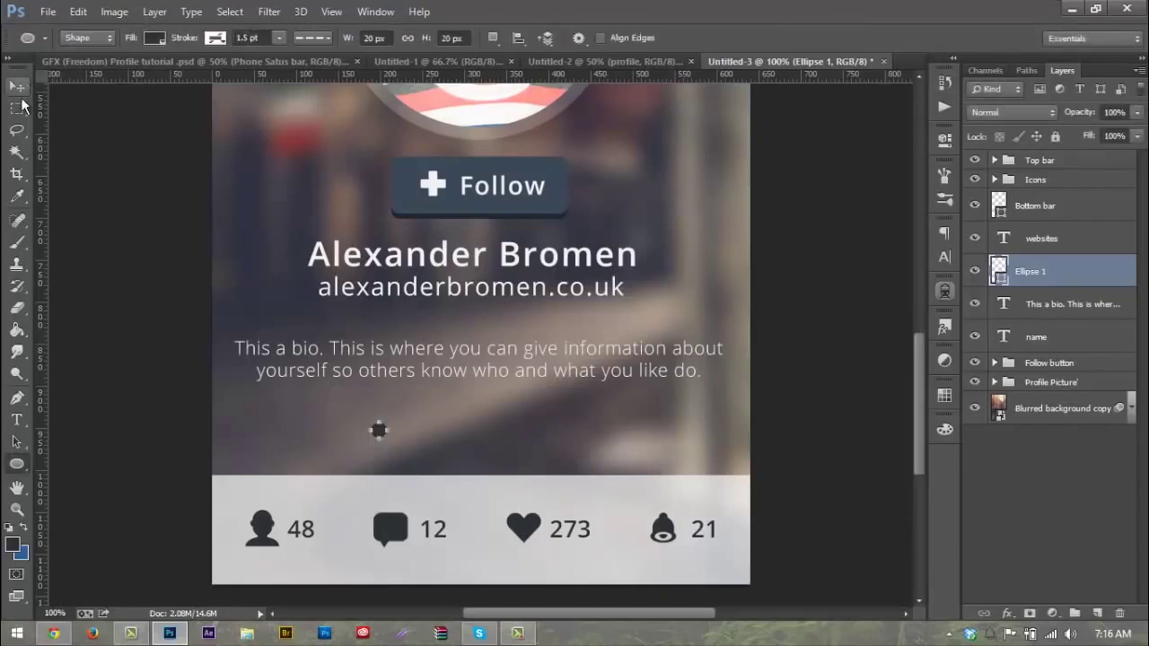
pyautogui.click(16, 86)
pyautogui.moveTo(403, 350); pyautogui.dragTo(463, 335)
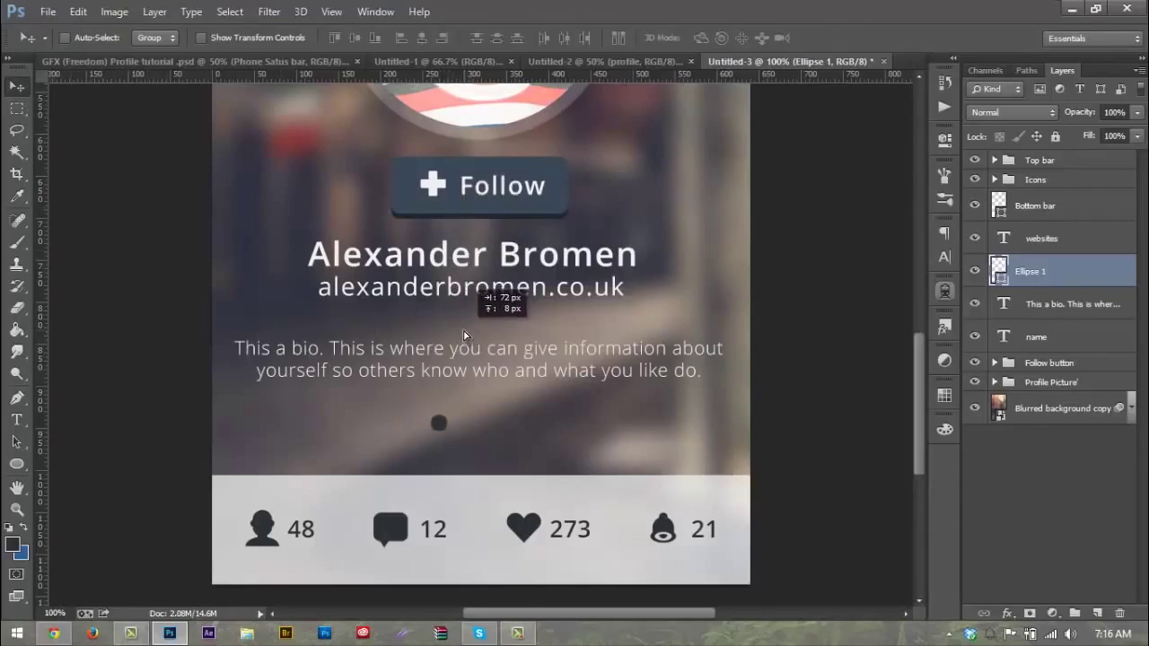
# Step: Colour the dot white, duplicate it to the right, and set the copy to 70% opacity
pyautogui.doubleClick(997, 271)
pyautogui.click(629, 243)
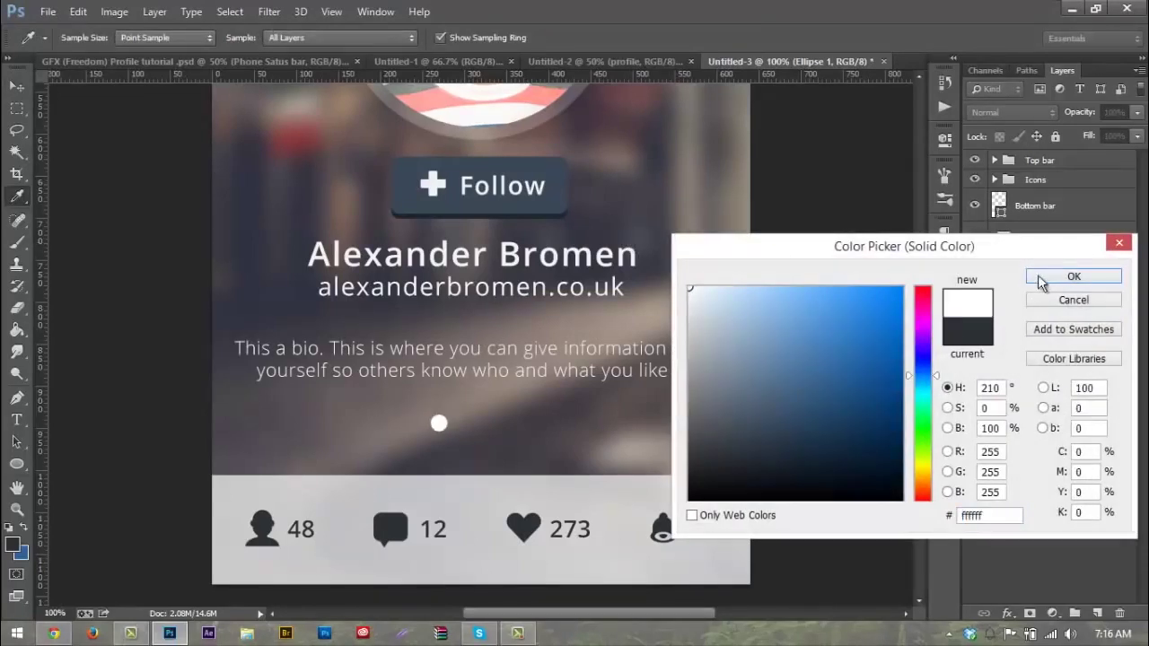
pyautogui.click(1041, 276)
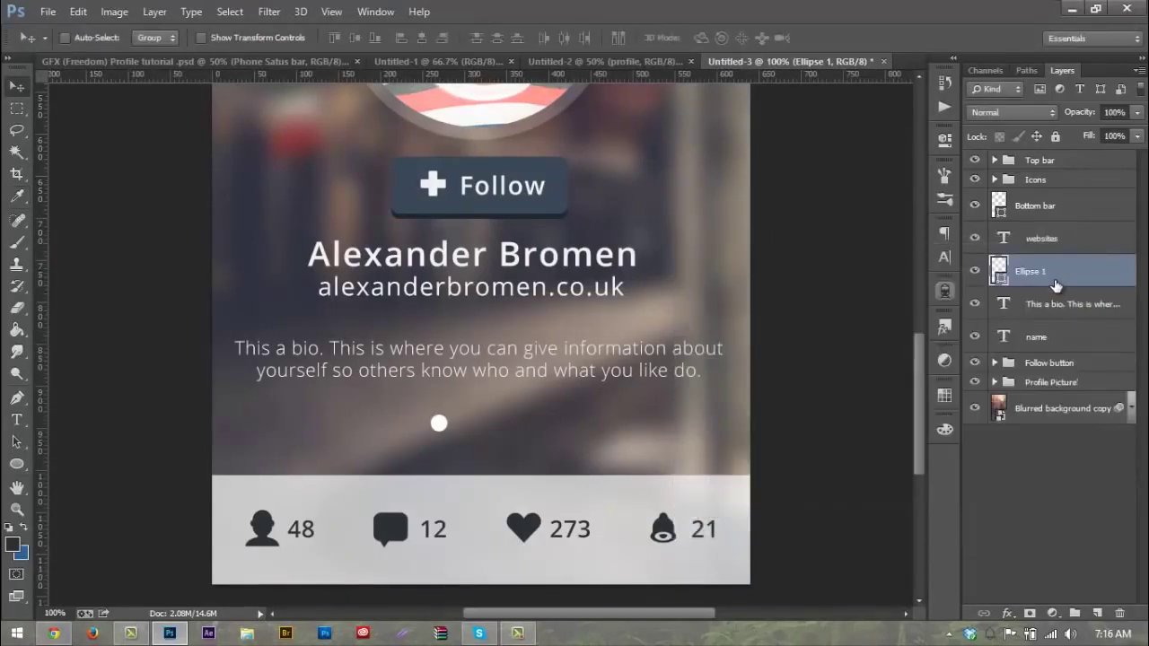
pyautogui.hotkey('ctrl', 'j')
pyautogui.moveTo(591, 438); pyautogui.dragTo(615, 440)
pyautogui.click(1114, 112)
pyautogui.press('BackSpace')
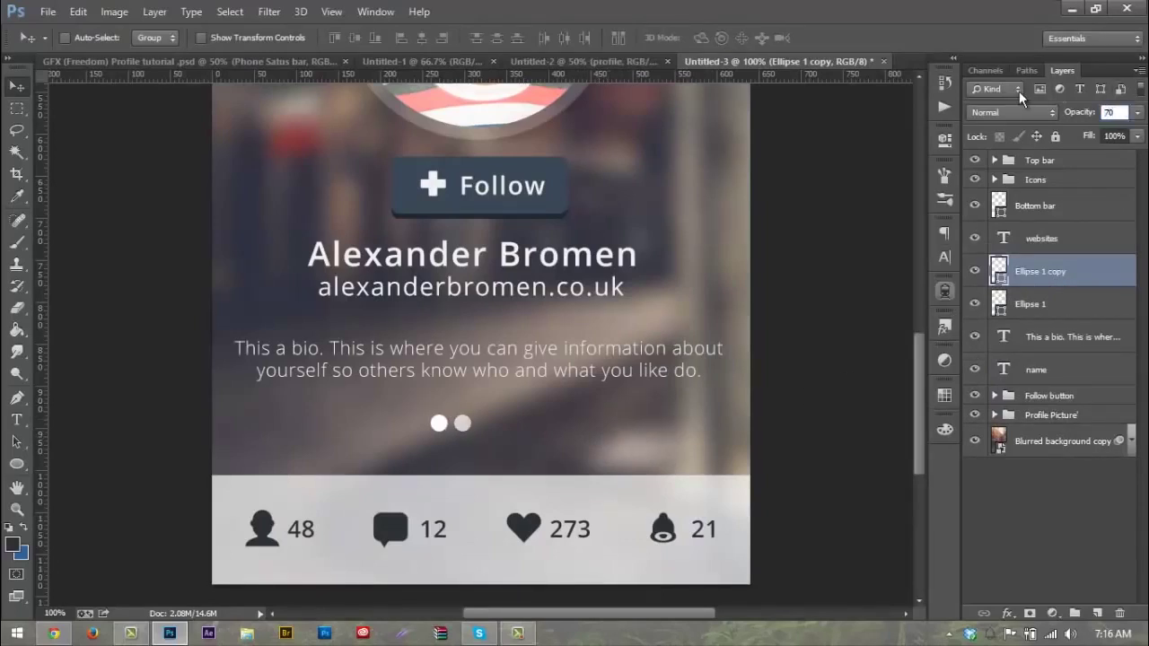
pyautogui.write('0')
pyautogui.write('6')
pyautogui.press('BackSpace')
pyautogui.write('70')
pyautogui.press('Return')
# Step: Add a third dot to the right and even out the spacing of the middle dot
pyautogui.hotkey('ctrl', 'j')
pyautogui.moveTo(609, 421); pyautogui.dragTo(624, 420)
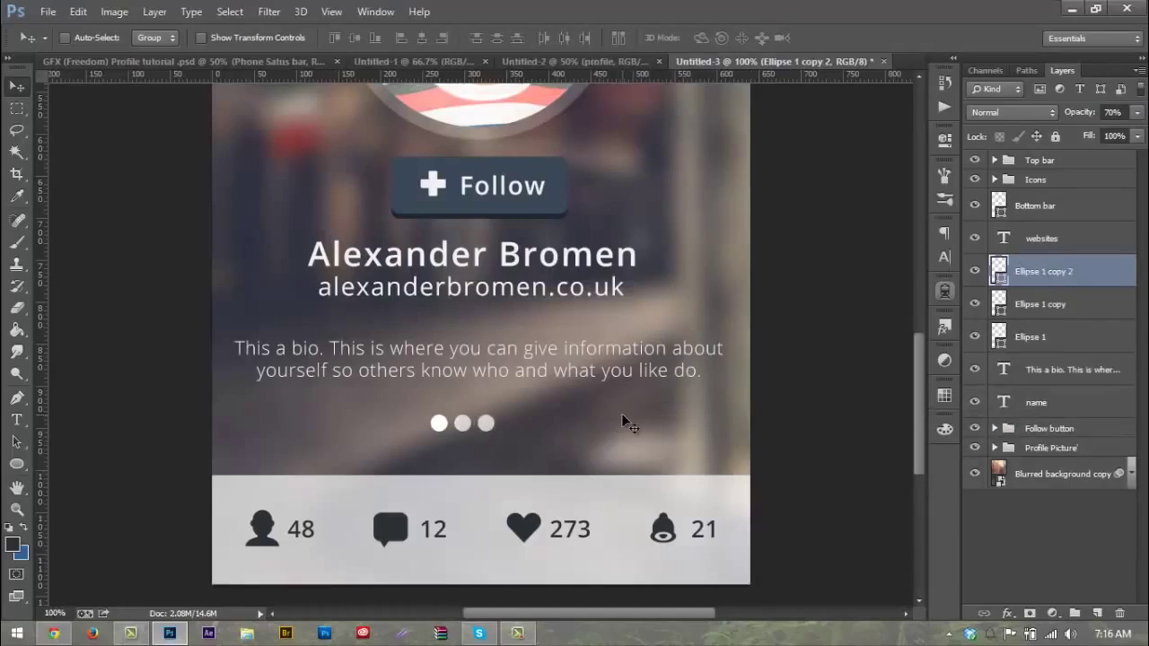
pyautogui.moveTo(622, 414); pyautogui.dragTo(630, 414)
pyautogui.hotkey('alt', '[')
pyautogui.moveTo(662, 358); pyautogui.dragTo(669, 358)
pyautogui.press('Left')
pyautogui.press('Left')
pyautogui.press('Right')
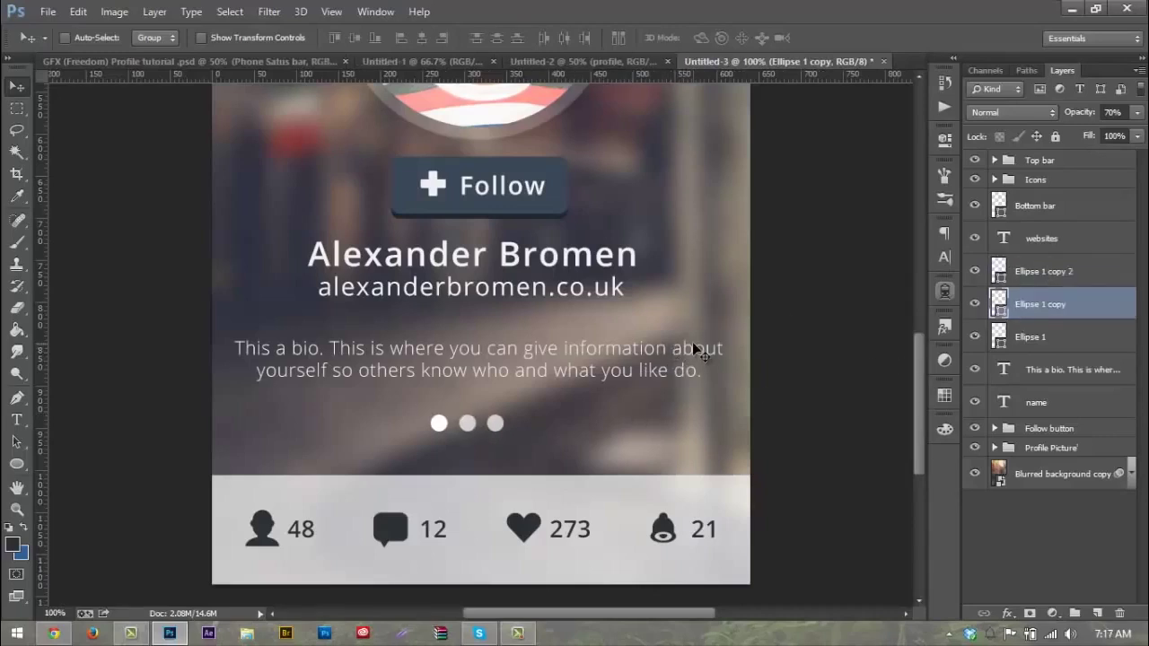
# Step: Set the third dot to 40% and the first to 90% opacity, then select all three
pyautogui.click(1047, 274)
pyautogui.click(1112, 113)
pyautogui.write('40')
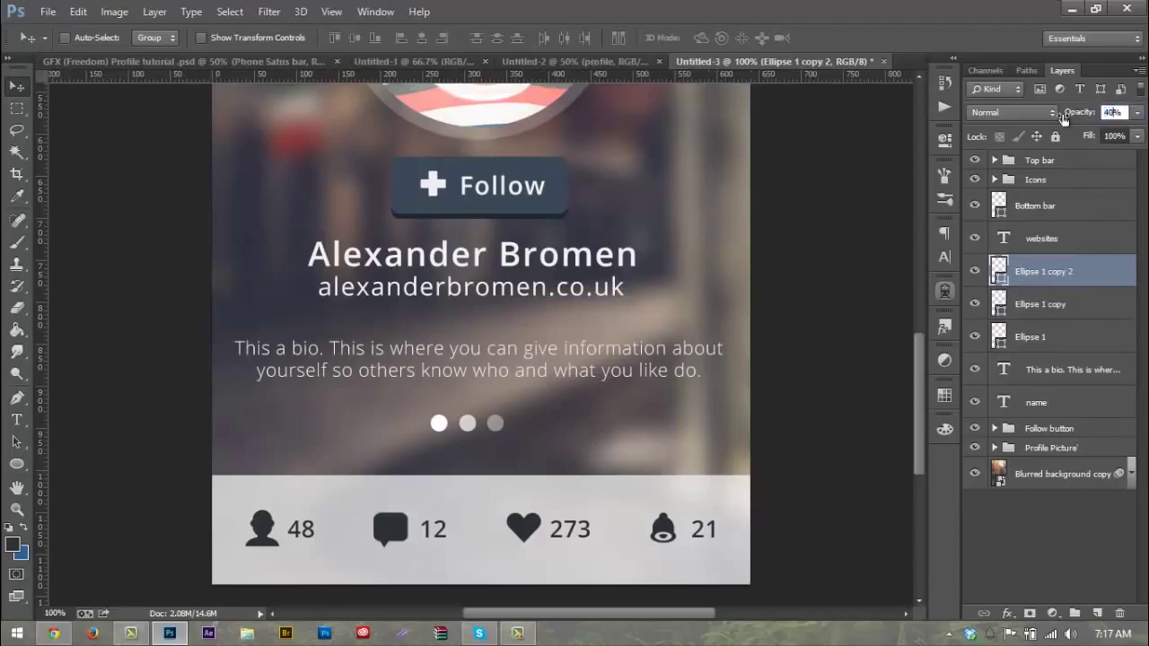
pyautogui.click(1029, 334)
pyautogui.press('9')
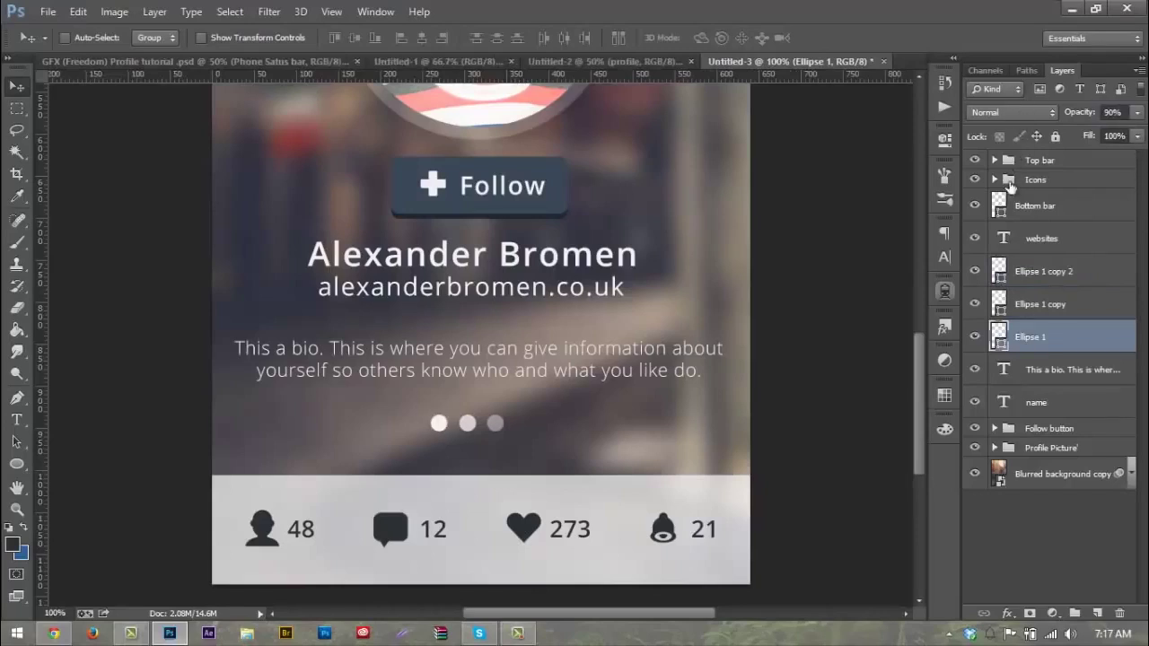
pyautogui.keyDown('shift'); pyautogui.click(1038, 274); pyautogui.keyUp('shift')
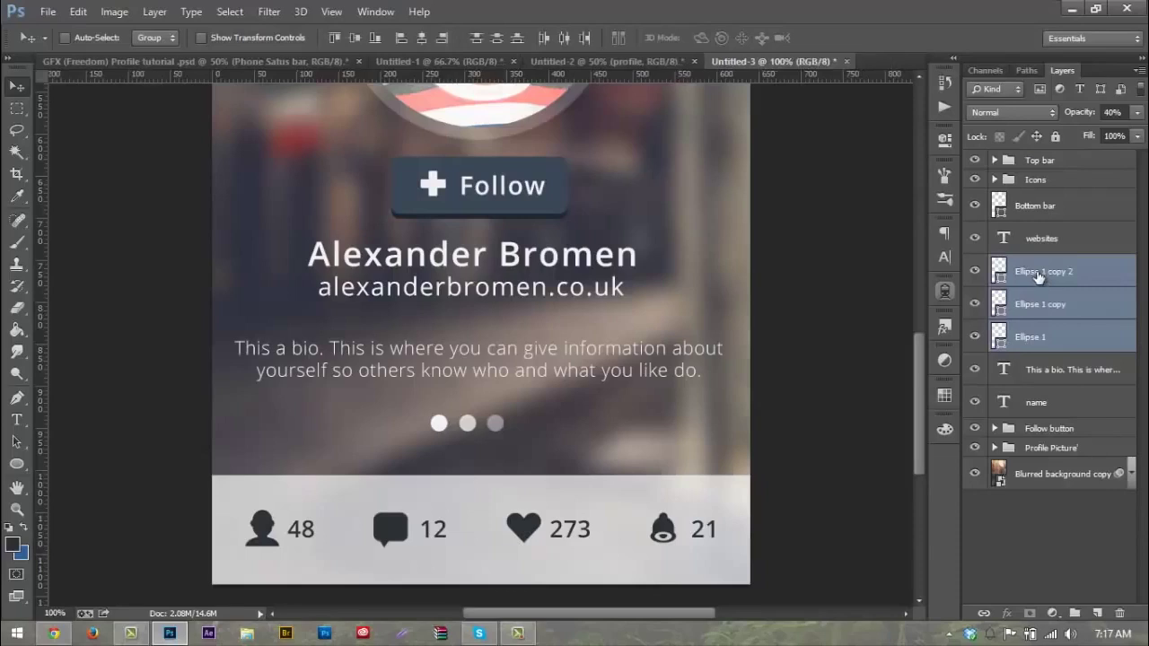
# Step: Move the three dots below the bio and shrink them to 80% width
pyautogui.hotkey('ctrl', '-')
pyautogui.hotkey('ctrl', '-')
pyautogui.moveTo(676, 499); pyautogui.dragTo(679, 403)
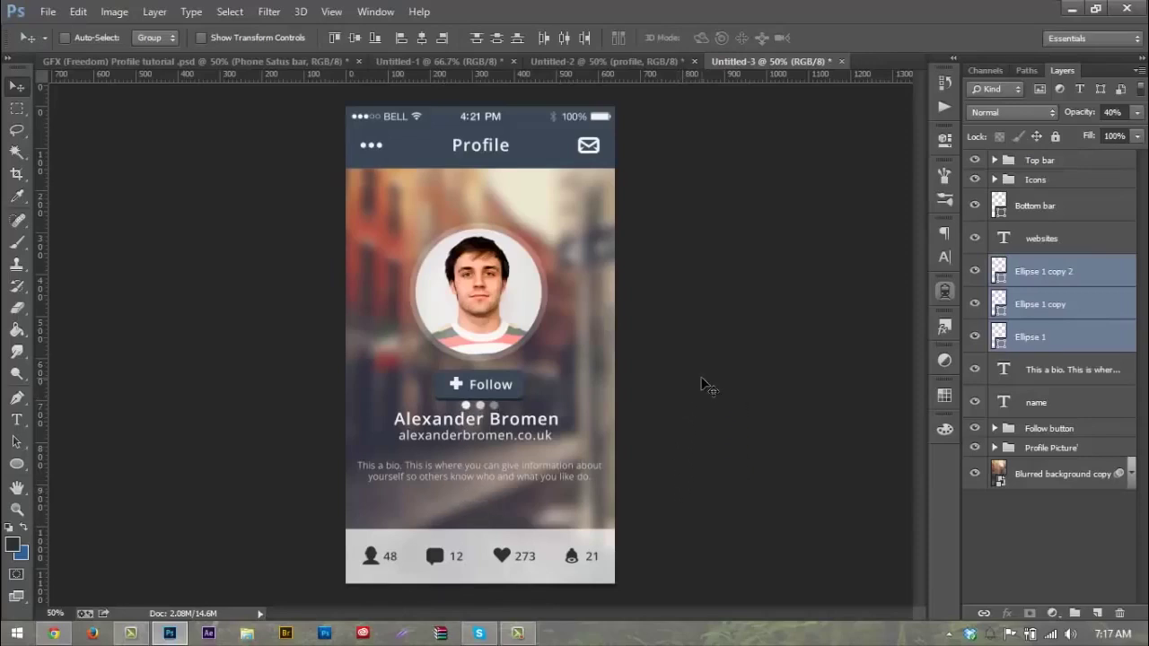
pyautogui.moveTo(526, 404); pyautogui.dragTo(525, 499)
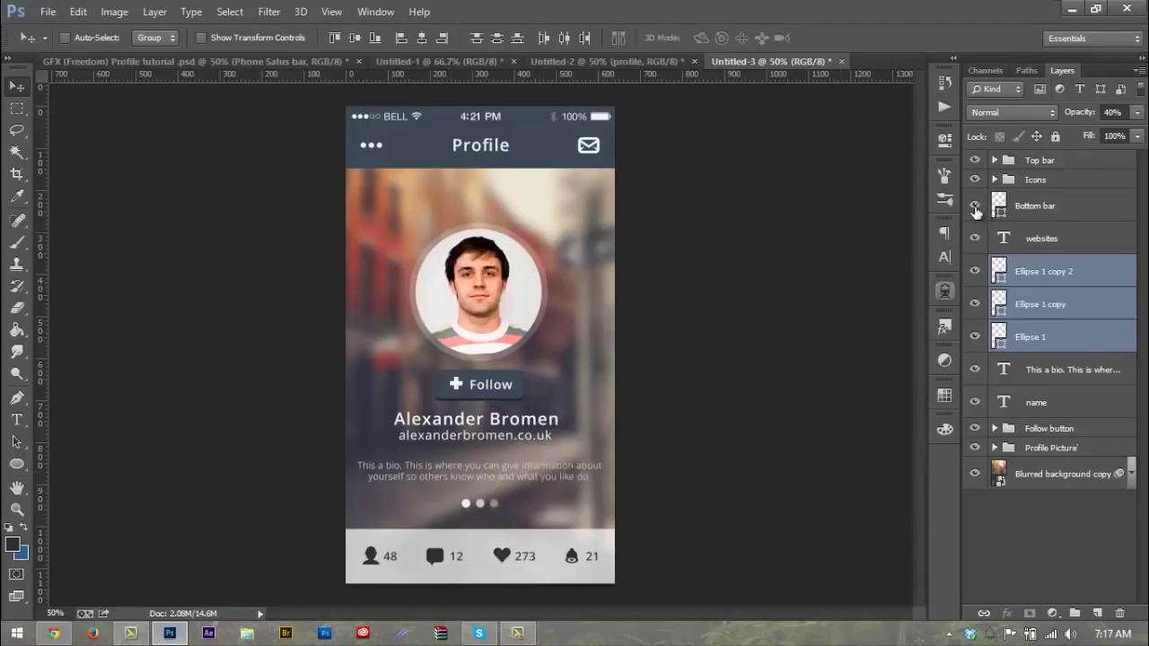
pyautogui.hotkey('ctrl', 't')
pyautogui.click(273, 36)
pyautogui.write('80')
pyautogui.press('Return')
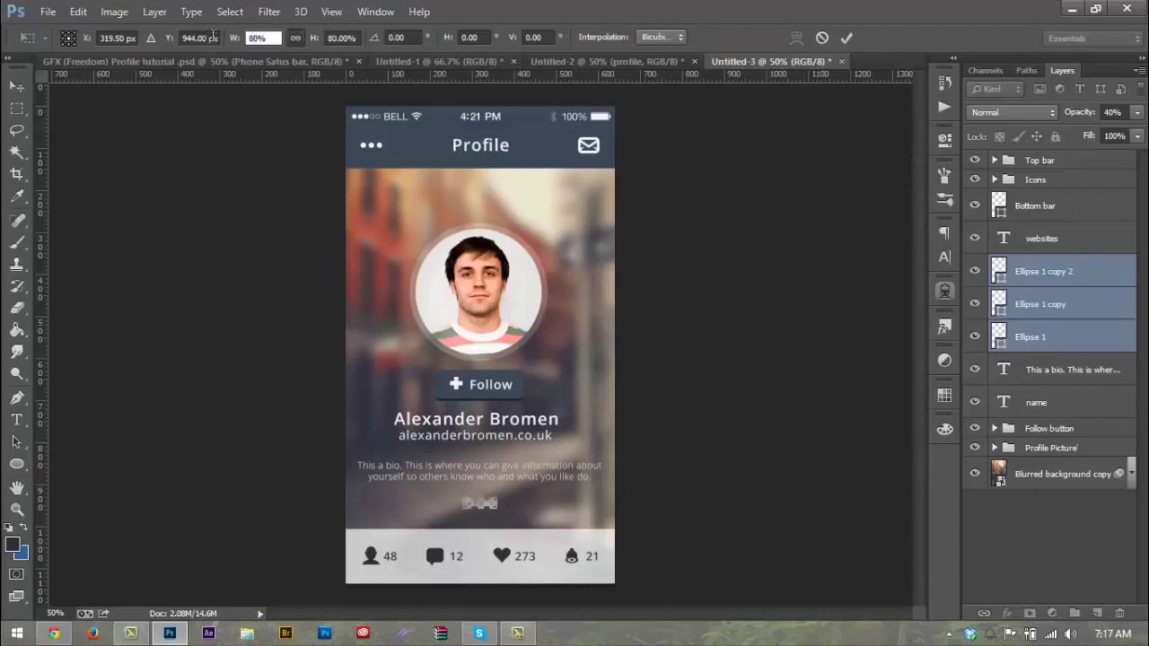
pyautogui.press('Return')
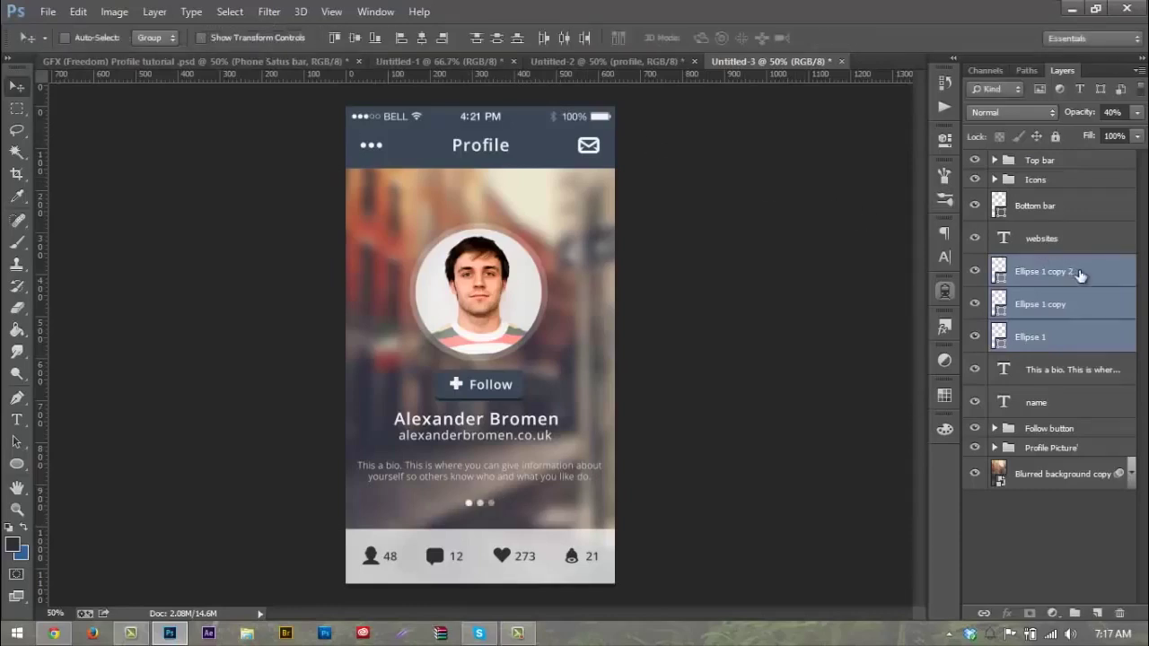
# Step: Nudge the middle dot right, then reposition all three dots centred under the bio
pyautogui.click(1079, 276)
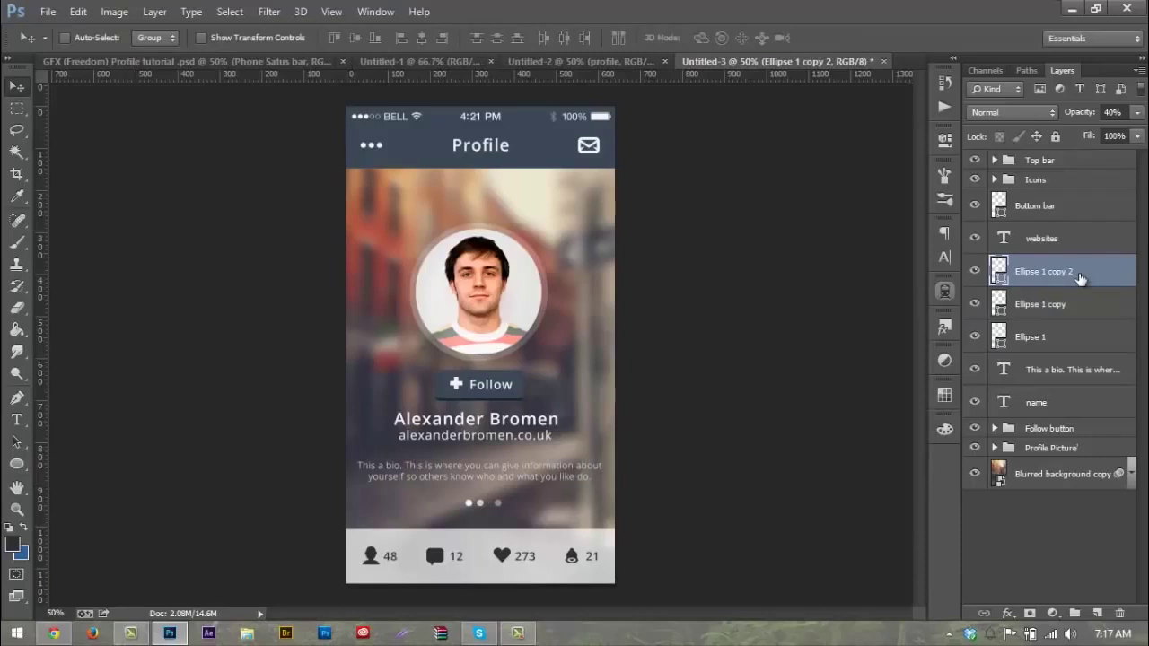
pyautogui.click(1066, 308)
pyautogui.press('Right')
pyautogui.press('Right')
pyautogui.press('Right')
pyautogui.press('Right')
pyautogui.press('Right')
pyautogui.press('Right')
pyautogui.press('Right')
pyautogui.press('Right')
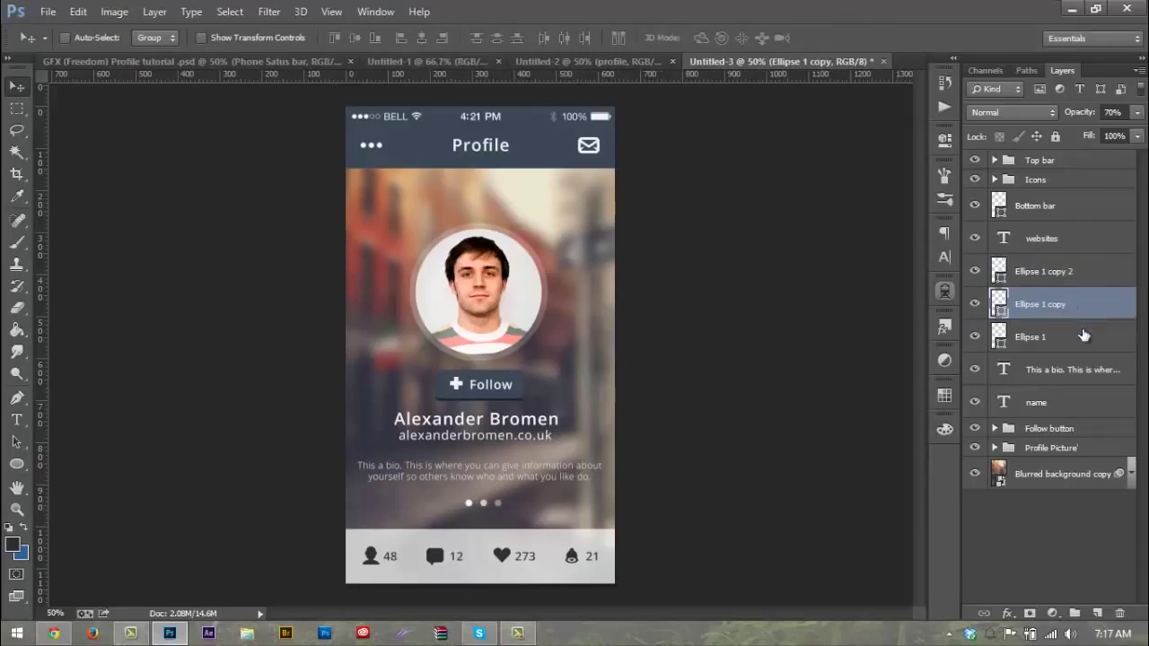
pyautogui.click(1041, 337)
pyautogui.keyDown('shift'); pyautogui.click(1038, 273); pyautogui.keyUp('shift')
pyautogui.moveTo(641, 399); pyautogui.dragTo(549, 417)
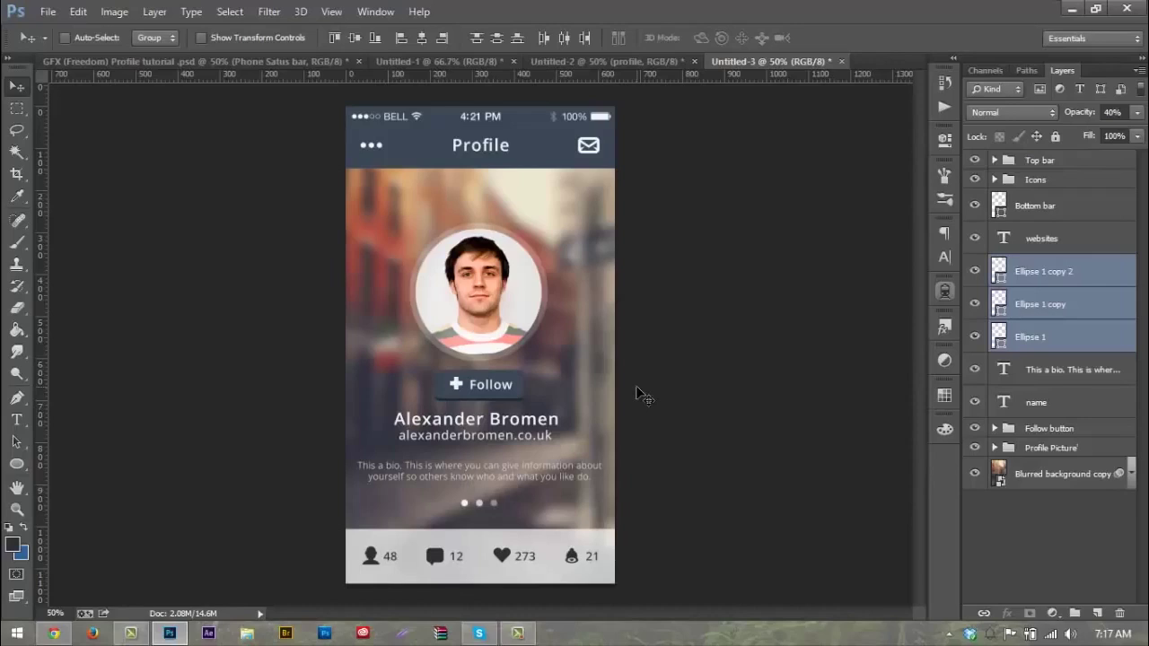